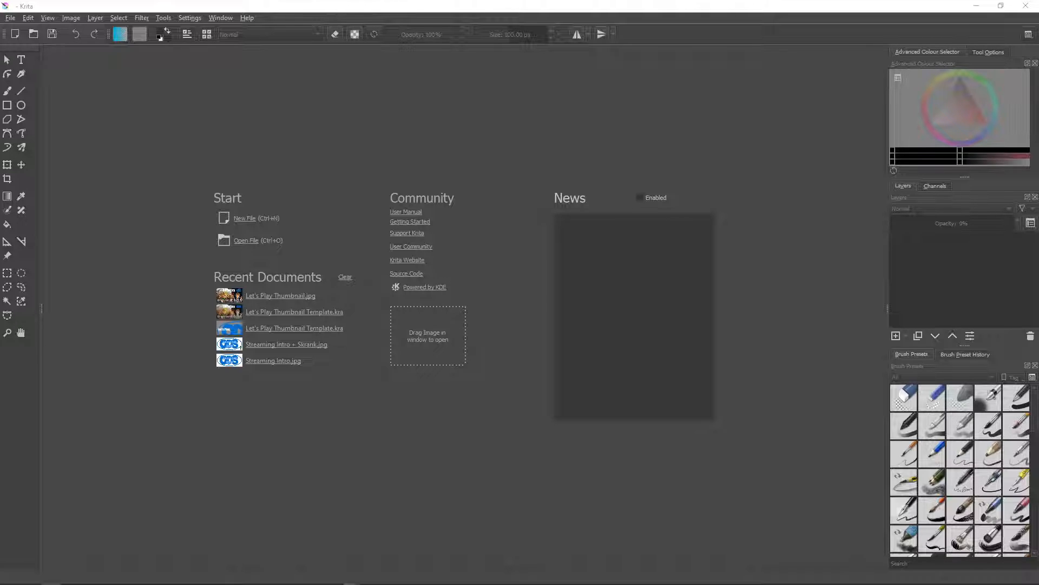
# - Create a blank portrait document of 3508 × 4960 px at 300 ppi and add a paint layer above the background
pyautogui.click(249, 217)
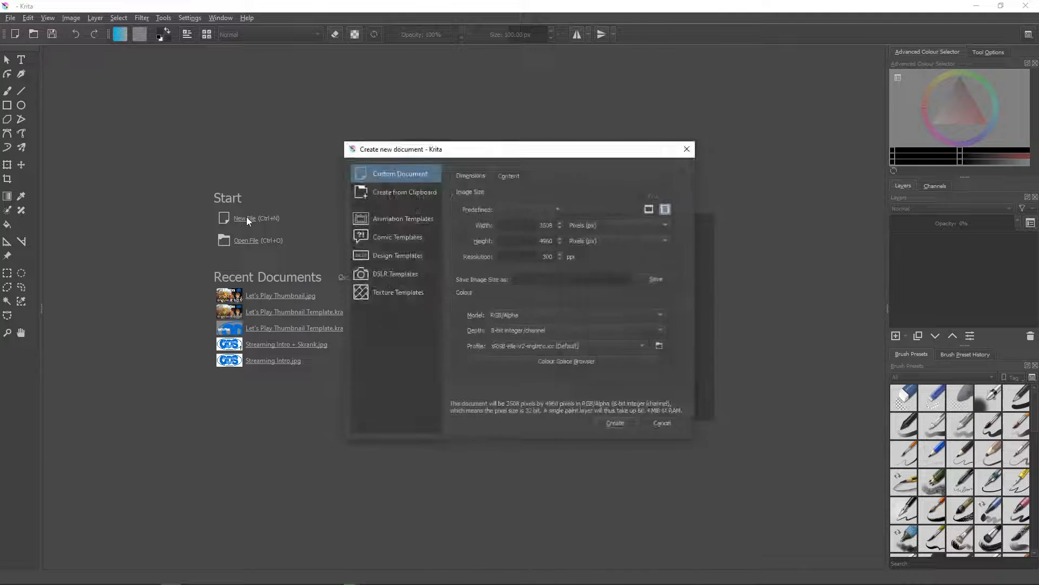
pyautogui.click(536, 208)
pyautogui.click(536, 219)
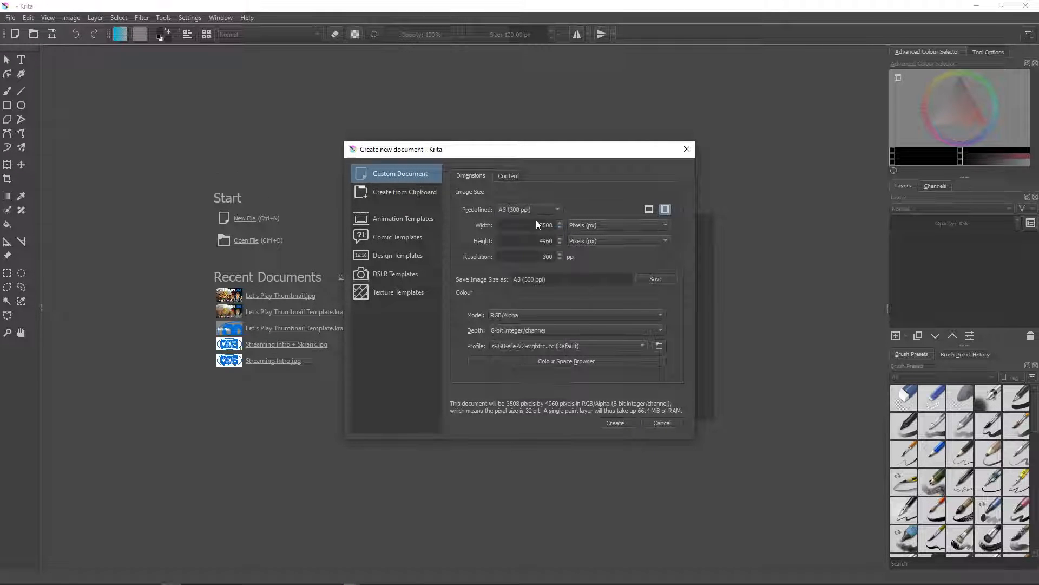
pyautogui.click(616, 423)
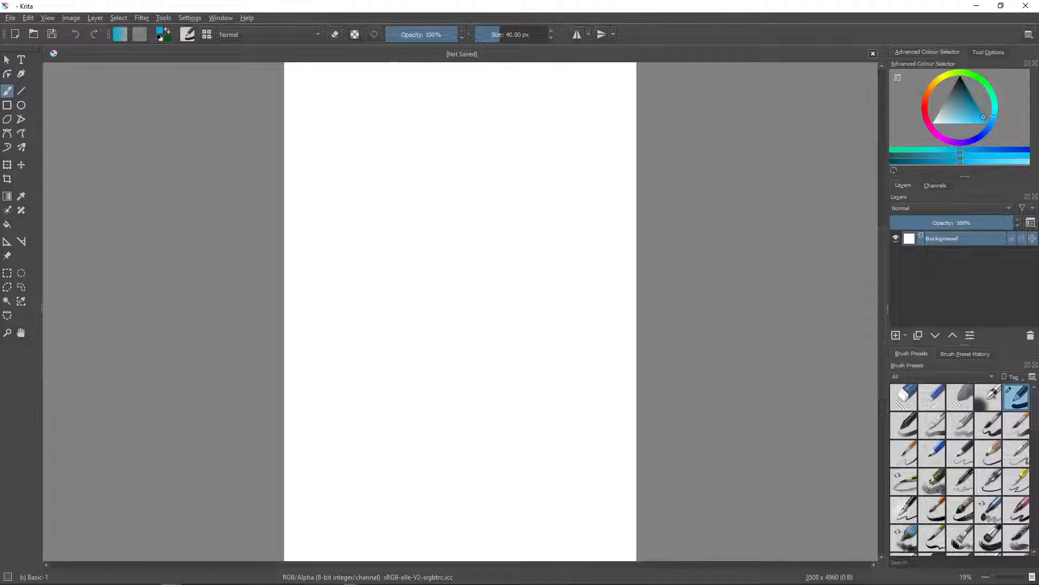
pyautogui.click(895, 334)
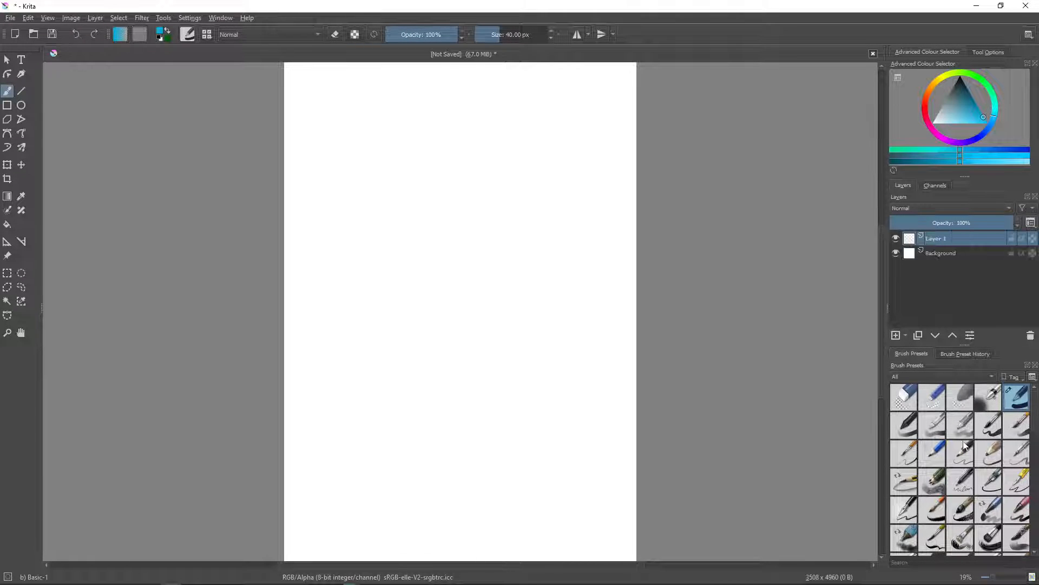
# - Choose the Pencil-2 brush preset and reset the painting colour to the default black
pyautogui.click(960, 450)
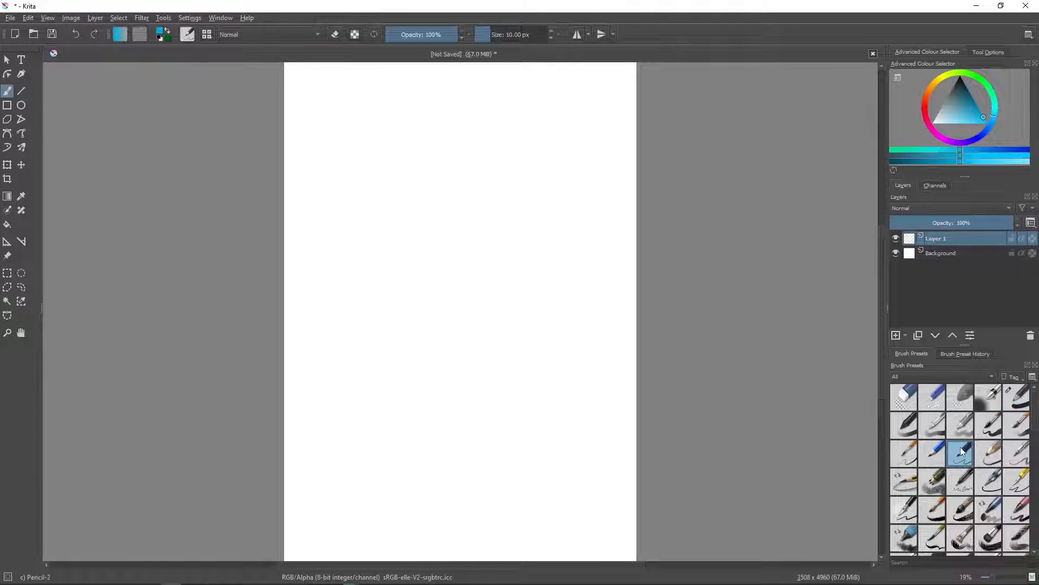
pyautogui.press('d')
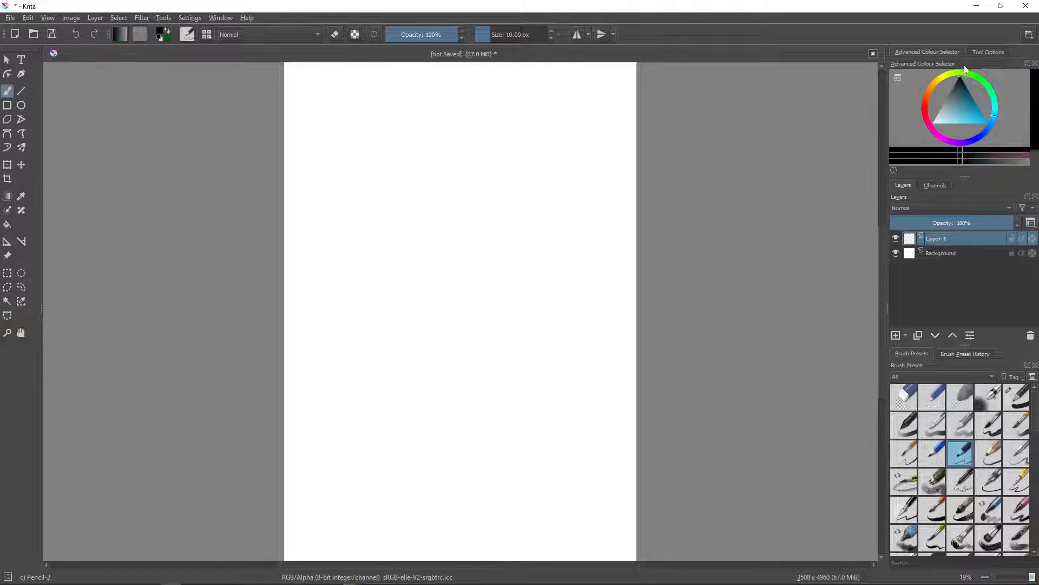
pyautogui.click(986, 53)
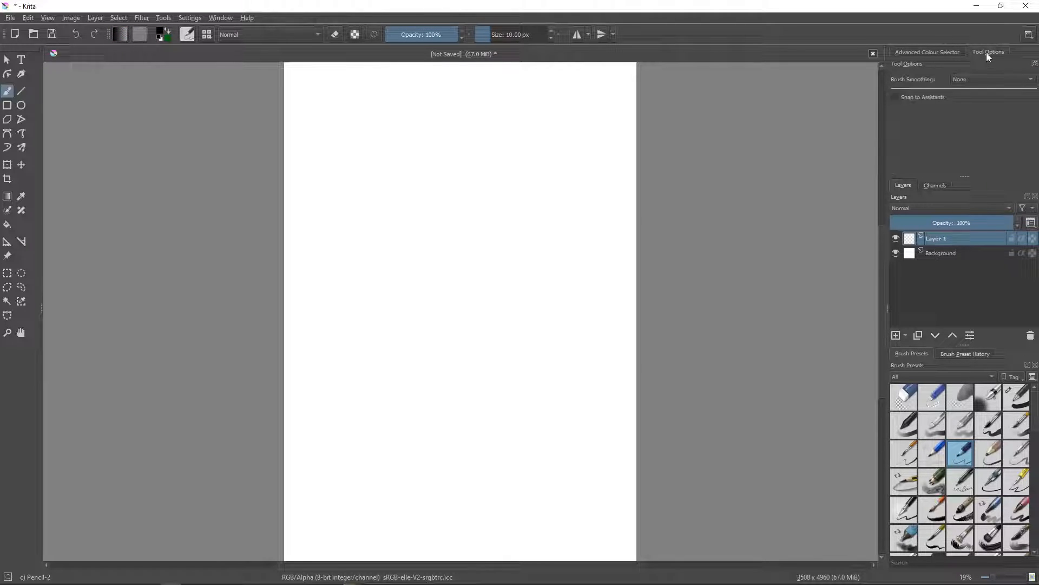
pyautogui.click(950, 53)
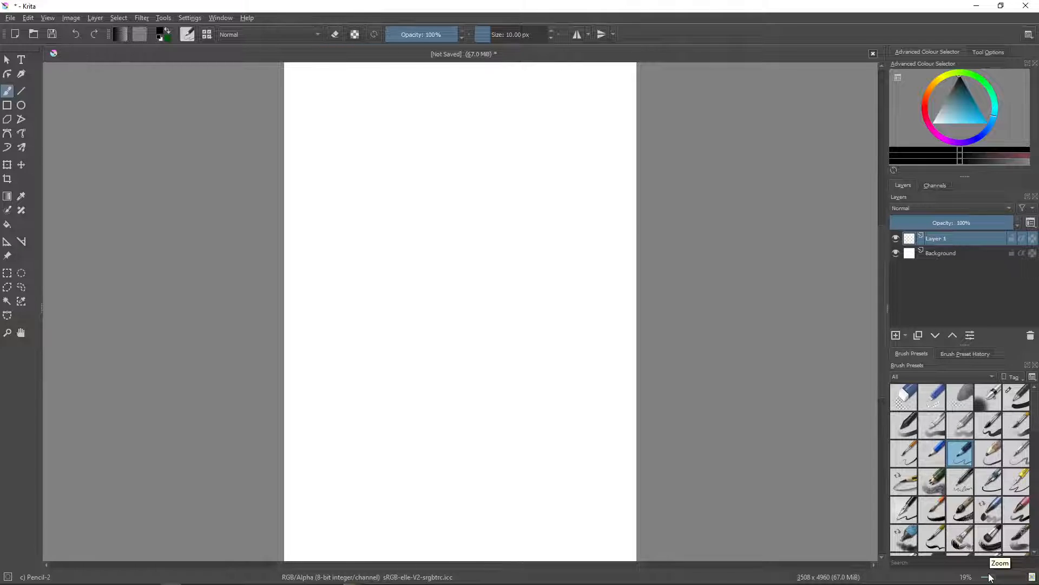
# - Sketch a light circle as the base of the first head near the top centre of the page
pyautogui.moveTo(990, 577); pyautogui.dragTo(997, 579)
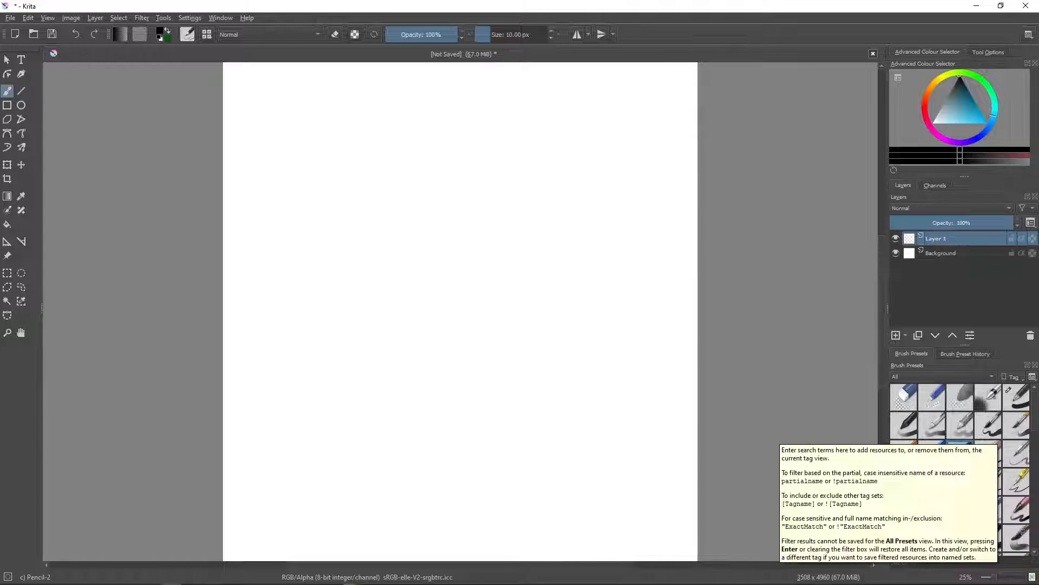
pyautogui.moveTo(445, 109)
pyautogui.mouseDown()
pyautogui.moveTo(422, 125)
pyautogui.moveTo(401, 182)
pyautogui.moveTo(429, 199)
pyautogui.moveTo(480, 174)
pyautogui.moveTo(465, 117)
pyautogui.moveTo(405, 130)
pyautogui.mouseUp()
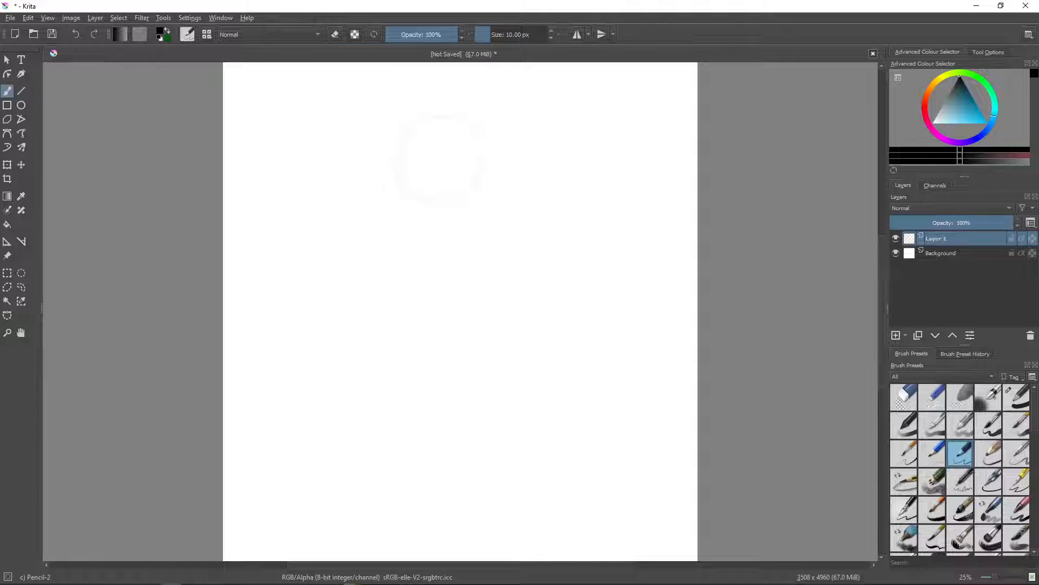
pyautogui.moveTo(400, 176)
pyautogui.mouseDown()
pyautogui.moveTo(429, 200)
pyautogui.moveTo(478, 177)
pyautogui.moveTo(477, 130)
pyautogui.mouseUp()
pyautogui.moveTo(400, 133)
pyautogui.mouseDown()
pyautogui.moveTo(422, 203)
pyautogui.moveTo(479, 177)
pyautogui.mouseUp()
# - Sketch the second head to the right of the first, with a rounded jaw, curved centre line and horizontal face guides
pyautogui.moveTo(596, 112)
pyautogui.mouseDown()
pyautogui.moveTo(599, 187)
pyautogui.moveTo(608, 189)
pyautogui.mouseUp()
pyautogui.moveTo(631, 117)
pyautogui.mouseDown()
pyautogui.moveTo(607, 192)
pyautogui.moveTo(599, 185)
pyautogui.mouseUp()
pyautogui.moveTo(571, 174)
pyautogui.mouseDown()
pyautogui.moveTo(603, 211)
pyautogui.moveTo(626, 185)
pyautogui.mouseUp()
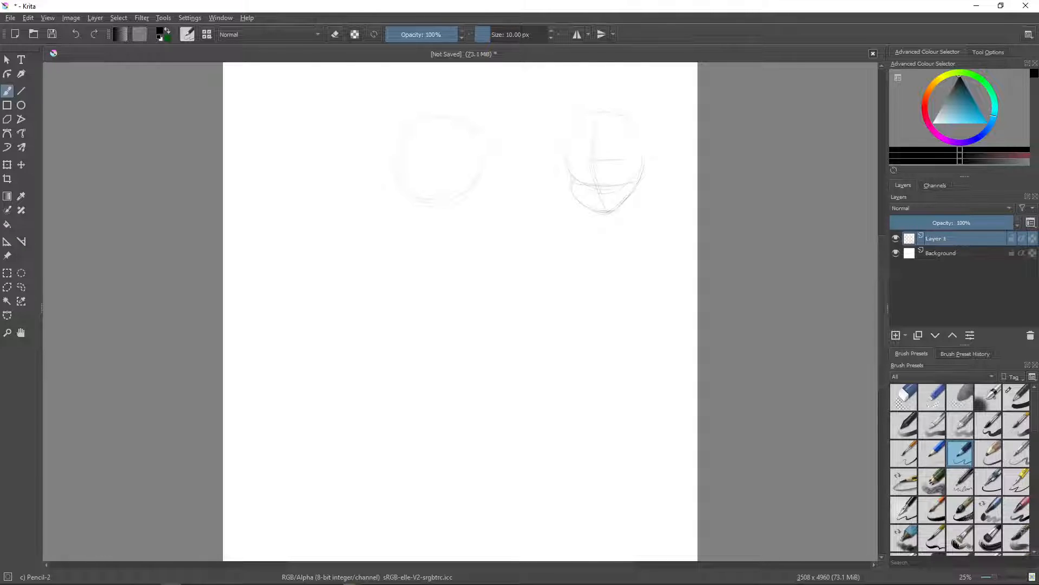
pyautogui.moveTo(591, 134); pyautogui.dragTo(642, 133)
# - Add a curved centre line and a horizontal guide to the left head and define its cheek and chin contour
pyautogui.moveTo(428, 136); pyautogui.dragTo(434, 198)
pyautogui.moveTo(417, 183); pyautogui.dragTo(460, 182)
pyautogui.moveTo(442, 204); pyautogui.dragTo(480, 183)
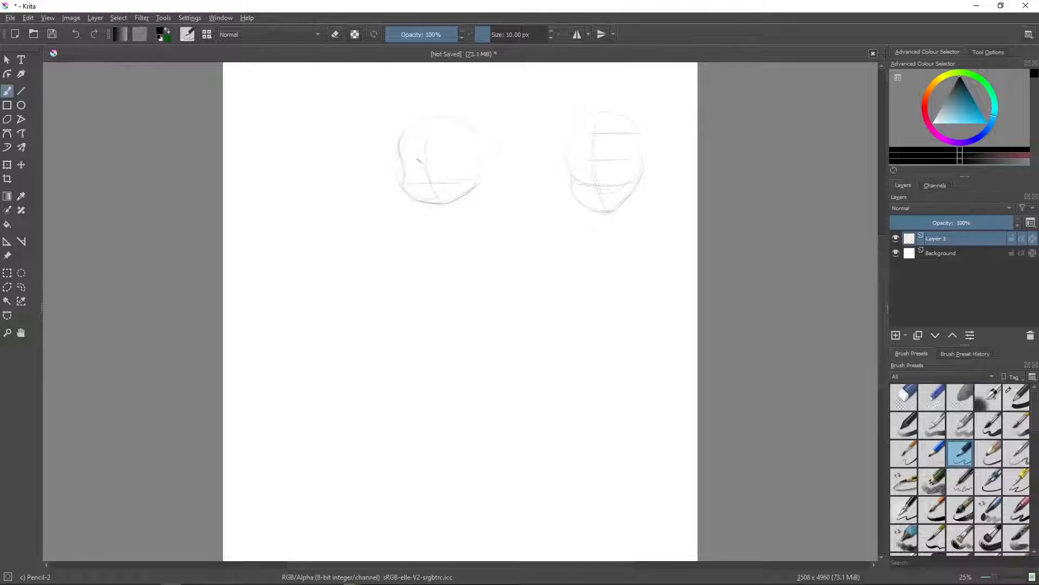
# - Sketch the left head's large eyes with long lashes, small nose and lips, and add pointed ears on both sides
pyautogui.moveTo(403, 157); pyautogui.dragTo(422, 162)
pyautogui.moveTo(411, 160); pyautogui.dragTo(421, 181)
pyautogui.moveTo(443, 160); pyautogui.dragTo(466, 158)
pyautogui.moveTo(442, 161); pyautogui.dragTo(449, 180)
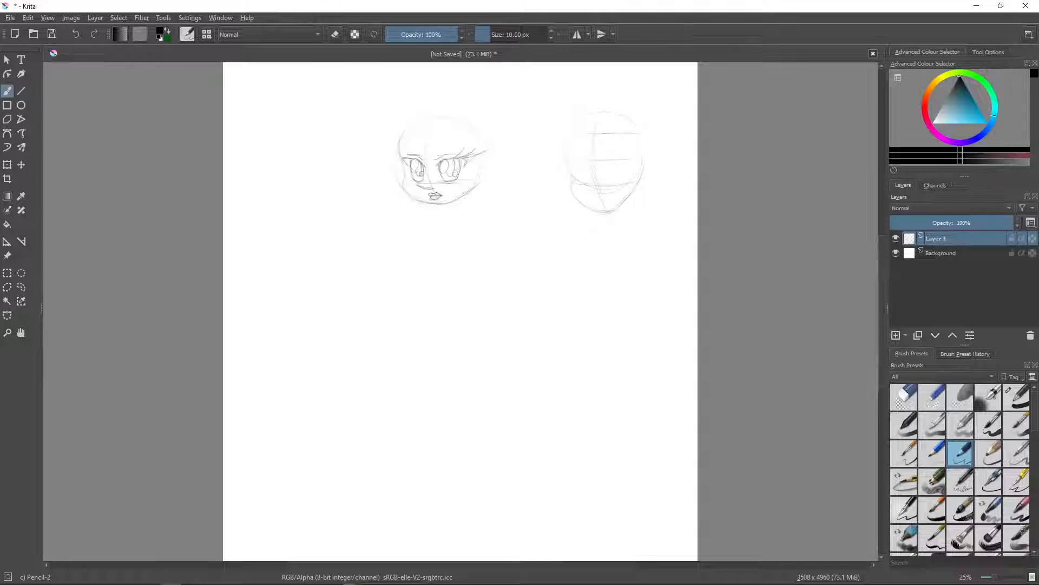
pyautogui.moveTo(410, 156); pyautogui.dragTo(391, 147)
pyautogui.moveTo(467, 160)
pyautogui.mouseDown()
pyautogui.moveTo(516, 147)
pyautogui.moveTo(473, 180)
pyautogui.mouseUp()
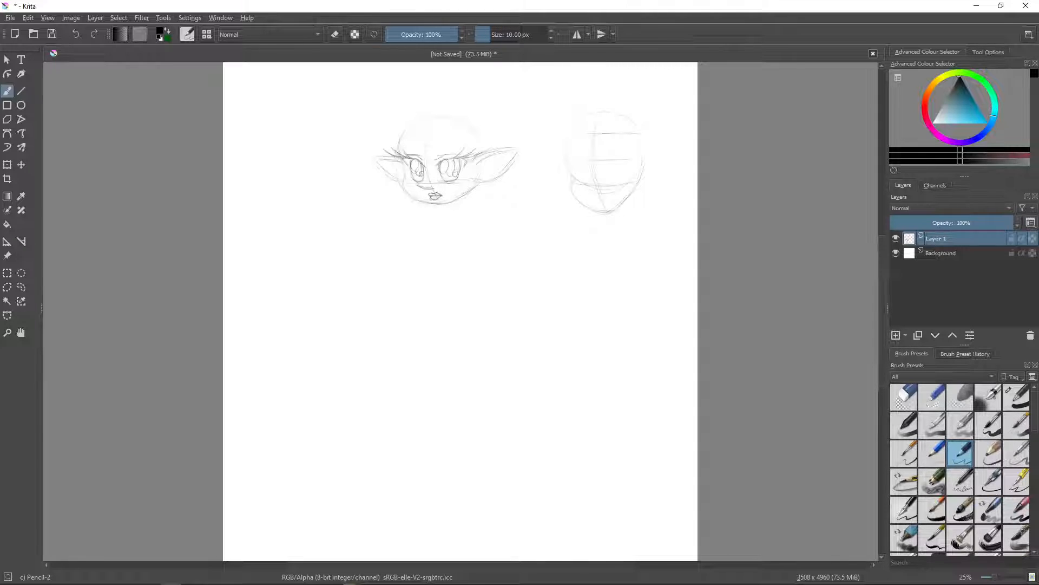
# - Sketch pointed ears on both sides of the right head and hang a narrow oval earring from each head's right-hand ear
pyautogui.moveTo(629, 163); pyautogui.dragTo(654, 151)
pyautogui.moveTo(629, 184); pyautogui.dragTo(680, 157)
pyautogui.moveTo(567, 157)
pyautogui.mouseDown()
pyautogui.moveTo(538, 158)
pyautogui.moveTo(568, 184)
pyautogui.mouseUp()
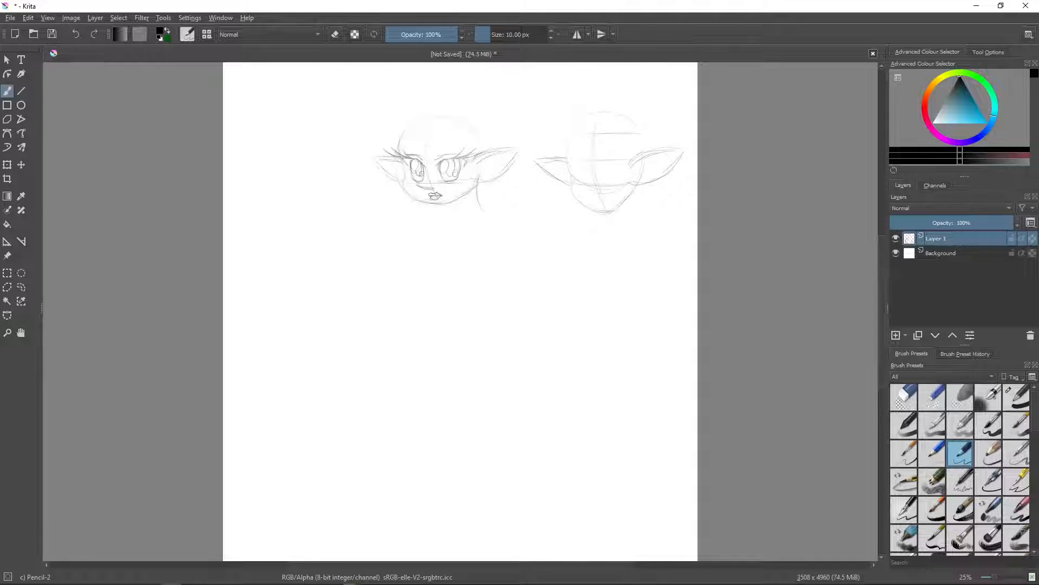
pyautogui.moveTo(490, 183); pyautogui.dragTo(483, 210)
pyautogui.moveTo(637, 180); pyautogui.dragTo(641, 207)
# - Erase the left head's earring and redraw it as a hoop using the Pencil-2 brush at 59% opacity
pyautogui.click(904, 397)
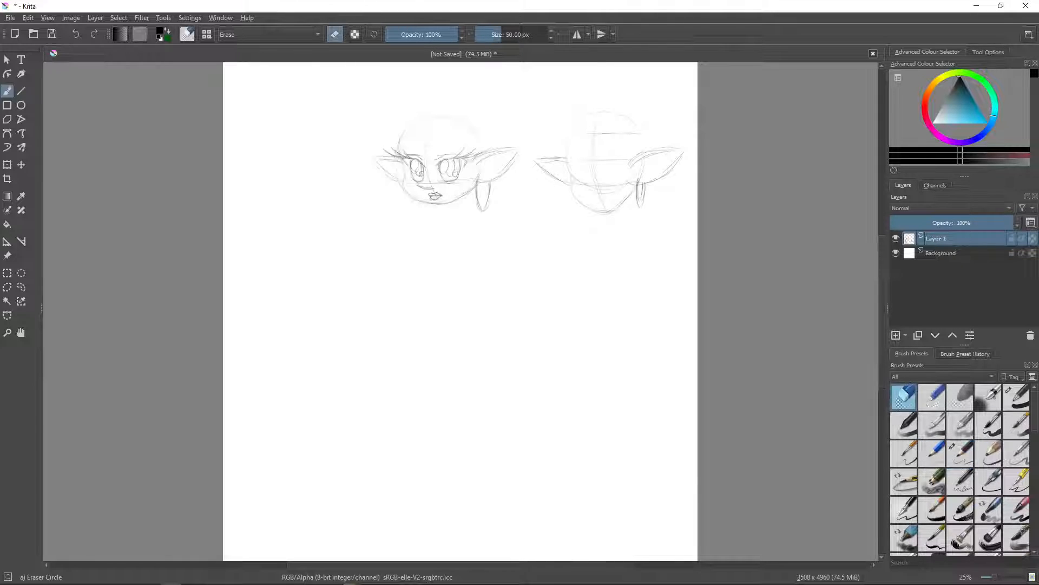
pyautogui.moveTo(477, 175); pyautogui.dragTo(485, 211)
pyautogui.click(961, 454)
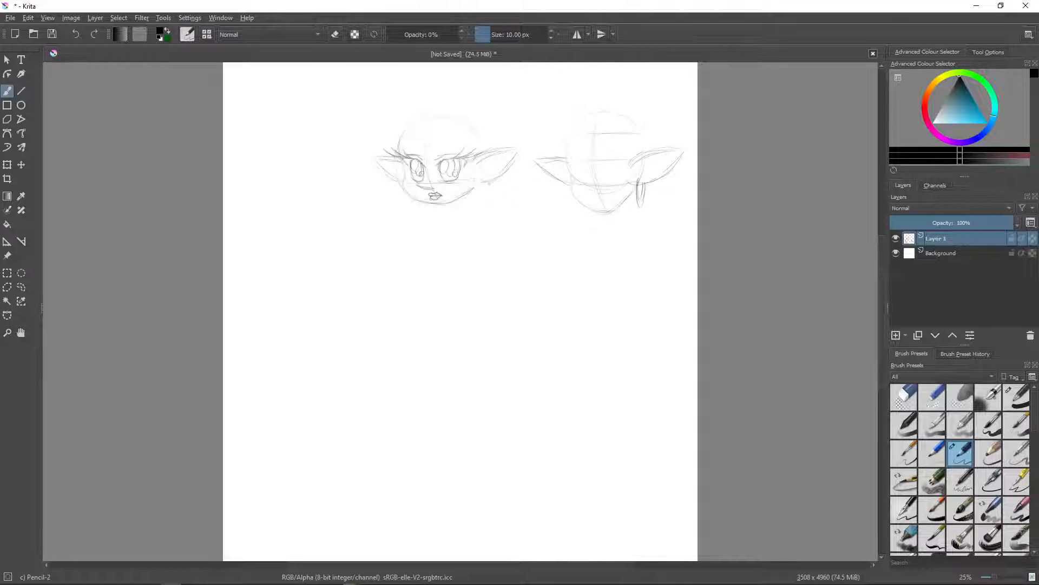
pyautogui.click(422, 33)
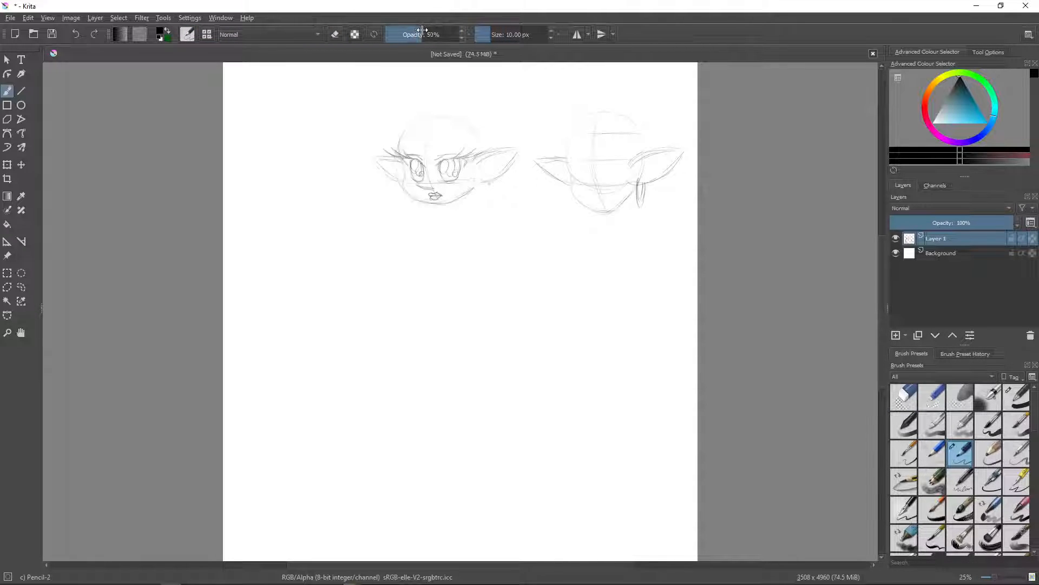
pyautogui.moveTo(422, 31); pyautogui.dragTo(429, 33)
pyautogui.moveTo(478, 174)
pyautogui.mouseDown()
pyautogui.moveTo(477, 204)
pyautogui.moveTo(490, 208)
pyautogui.mouseUp()
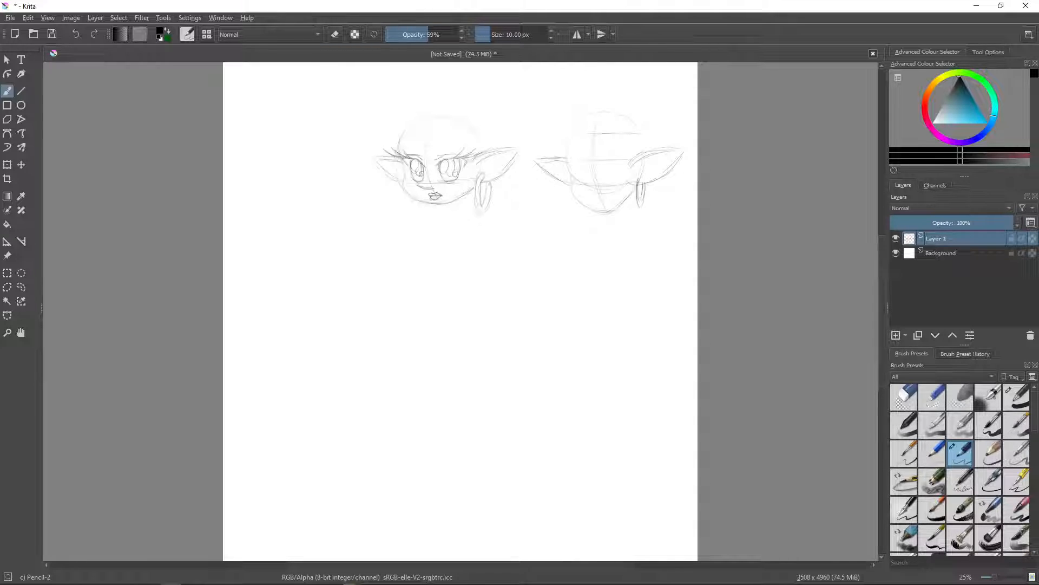
# - Add small round studs to the left head's ears and sketch a matching hoop earring on its other ear
pyautogui.moveTo(496, 165); pyautogui.dragTo(503, 163)
pyautogui.moveTo(399, 177); pyautogui.dragTo(399, 198)
pyautogui.moveTo(402, 181); pyautogui.dragTo(403, 213)
# - Sketch the right head's eyes, lashes, nose and lips, and add ear studs and a second hoop earring
pyautogui.moveTo(573, 165)
pyautogui.mouseDown()
pyautogui.moveTo(588, 169)
pyautogui.moveTo(583, 182)
pyautogui.moveTo(610, 166)
pyautogui.mouseUp()
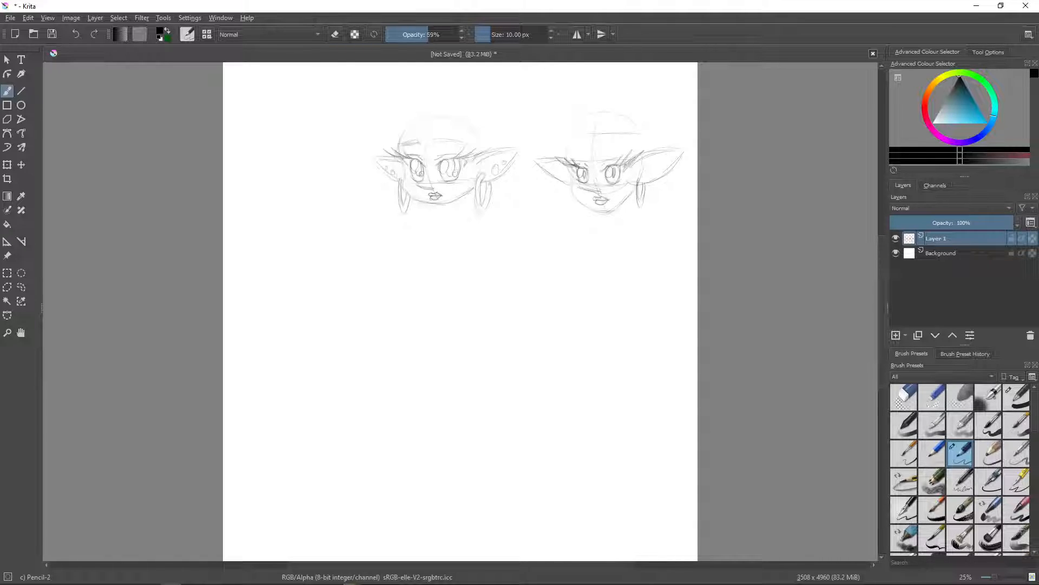
pyautogui.moveTo(654, 171); pyautogui.dragTo(663, 167)
pyautogui.moveTo(569, 182); pyautogui.dragTo(575, 208)
# - Sketch the right head's hair with a swirled curl at the forehead, side curls, a pointed fringe and a rounded outline
pyautogui.moveTo(591, 134)
pyautogui.mouseDown()
pyautogui.moveTo(573, 147)
pyautogui.moveTo(594, 127)
pyautogui.mouseUp()
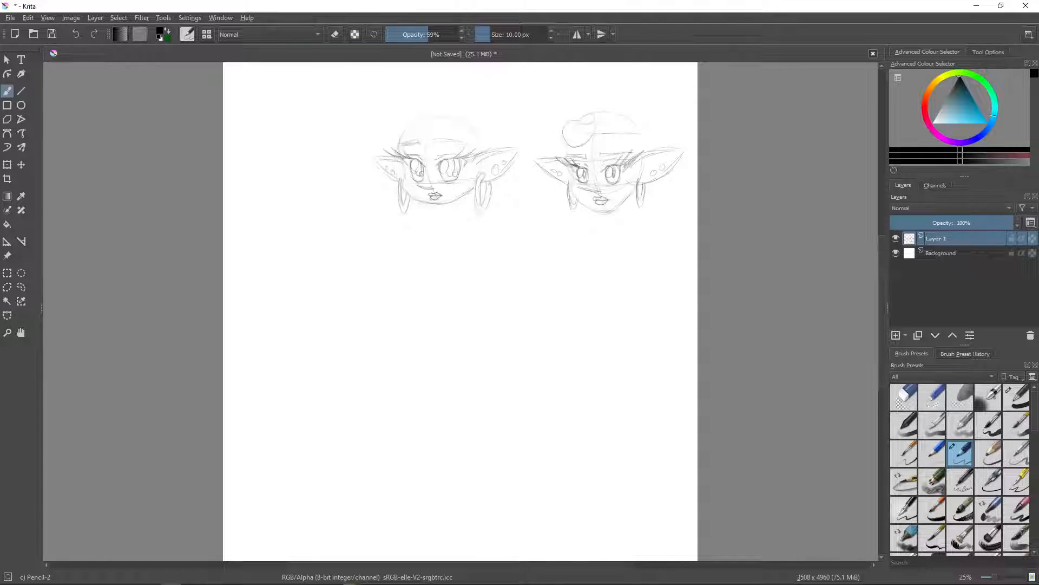
pyautogui.moveTo(560, 112)
pyautogui.mouseDown()
pyautogui.moveTo(564, 122)
pyautogui.moveTo(579, 106)
pyautogui.mouseUp()
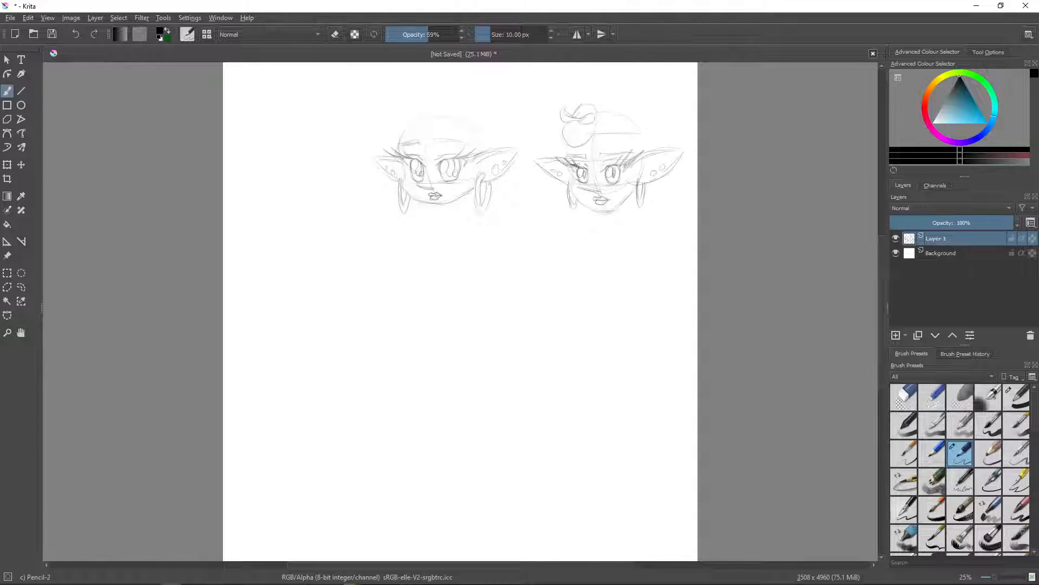
pyautogui.moveTo(596, 125); pyautogui.dragTo(593, 137)
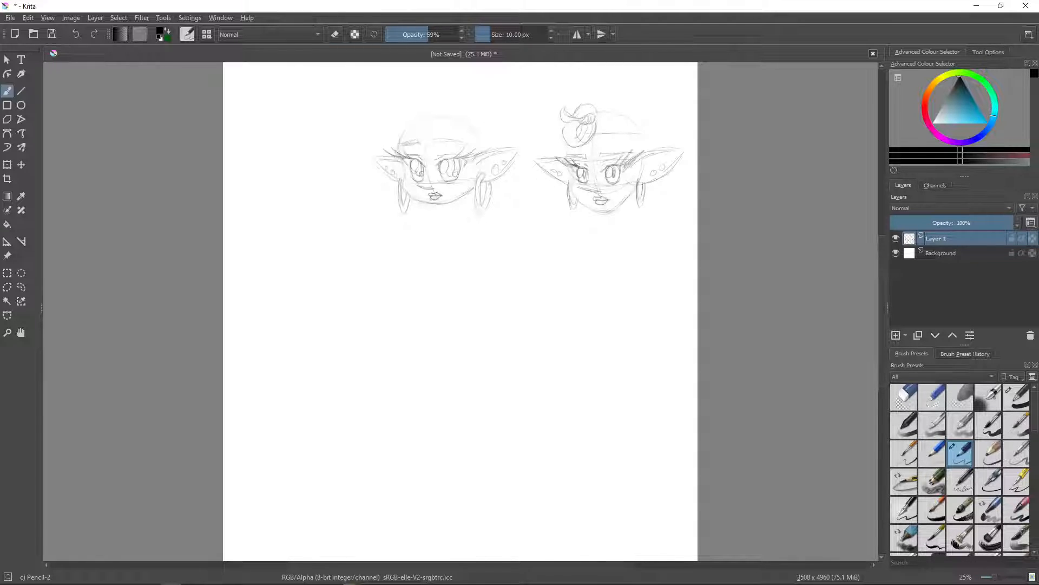
pyautogui.moveTo(558, 140)
pyautogui.mouseDown()
pyautogui.moveTo(566, 161)
pyautogui.moveTo(560, 142)
pyautogui.mouseUp()
pyautogui.moveTo(616, 132); pyautogui.dragTo(626, 165)
pyautogui.moveTo(632, 141)
pyautogui.mouseDown()
pyautogui.moveTo(624, 161)
pyautogui.moveTo(634, 161)
pyautogui.mouseUp()
pyautogui.moveTo(630, 108); pyautogui.dragTo(647, 134)
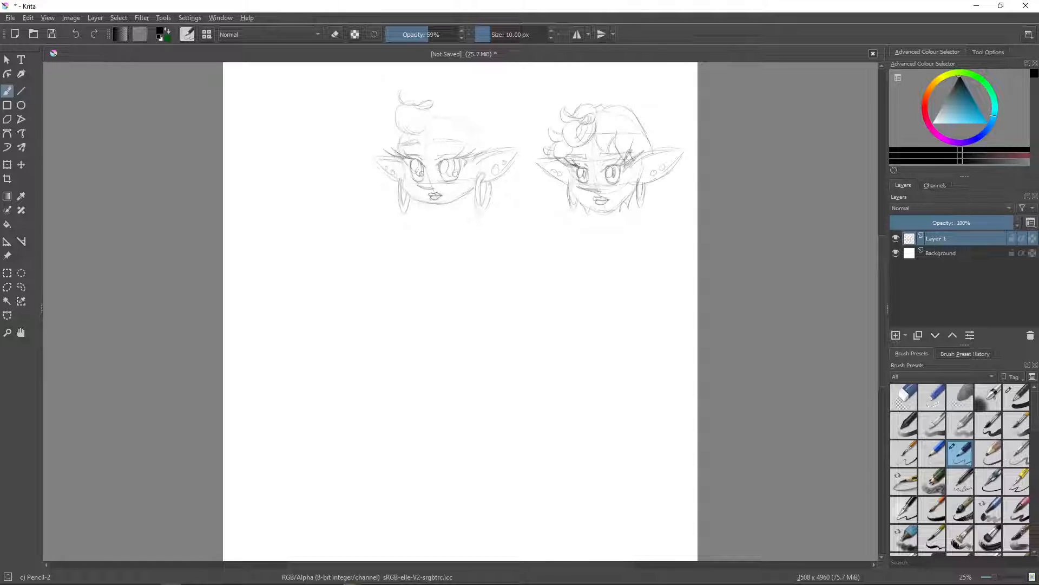
# - Sketch matching hair on the left head with a swirled forehead curl, side curls, fringe and rounded crown
pyautogui.moveTo(408, 87)
pyautogui.mouseDown()
pyautogui.moveTo(415, 104)
pyautogui.moveTo(432, 107)
pyautogui.moveTo(415, 133)
pyautogui.mouseUp()
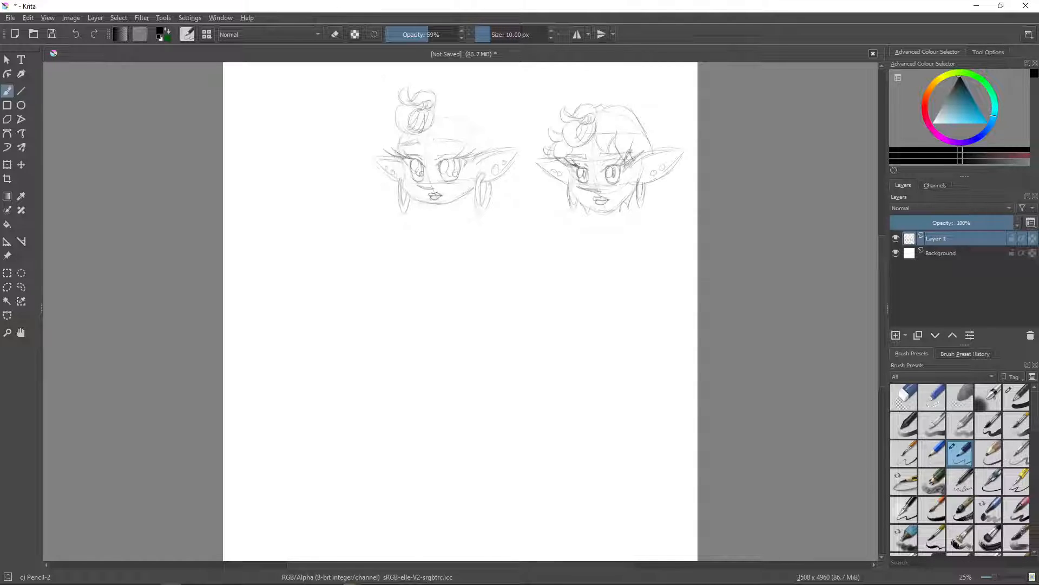
pyautogui.moveTo(385, 130)
pyautogui.mouseDown()
pyautogui.moveTo(403, 143)
pyautogui.moveTo(384, 132)
pyautogui.mouseUp()
pyautogui.moveTo(435, 126); pyautogui.dragTo(451, 152)
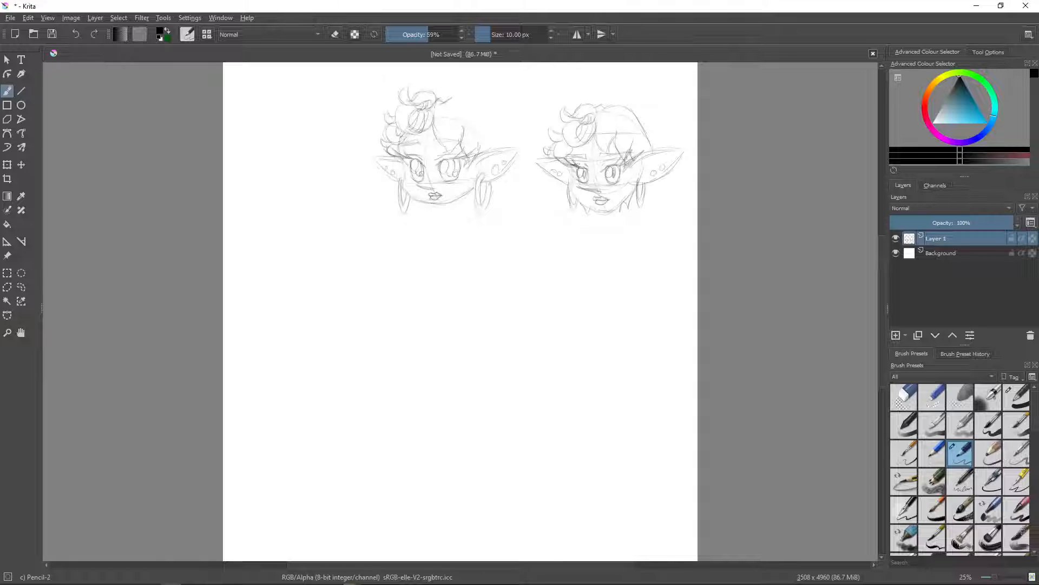
pyautogui.moveTo(445, 103)
pyautogui.mouseDown()
pyautogui.moveTo(474, 103)
pyautogui.moveTo(494, 136)
pyautogui.mouseUp()
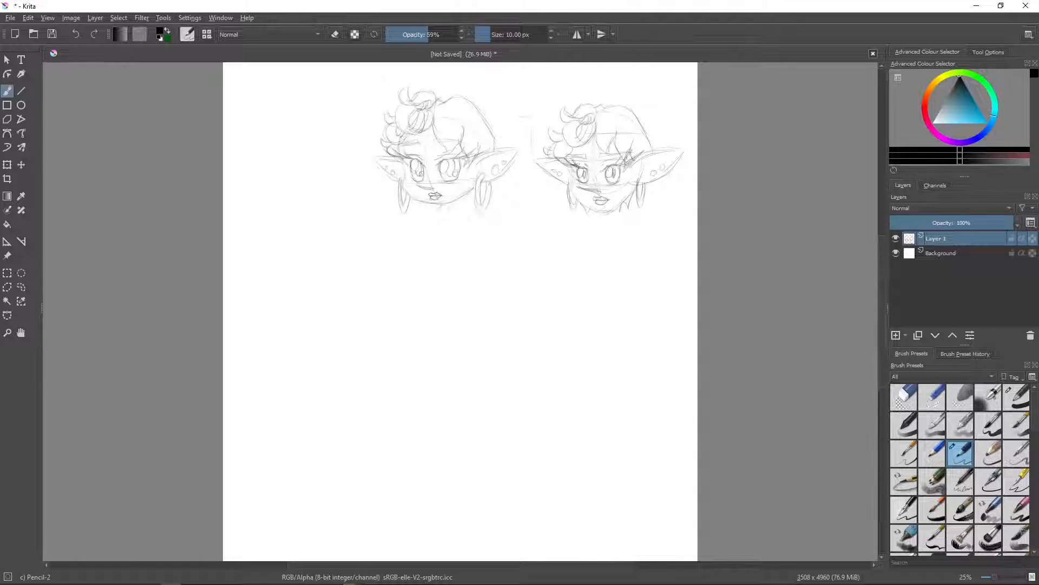
# - Draw a vertical proportion line between the two heads, marked at head-height intervals with short horizontal ticks
pyautogui.moveTo(532, 150)
pyautogui.mouseDown()
pyautogui.moveTo(532, 191)
pyautogui.moveTo(521, 200)
pyautogui.moveTo(536, 259)
pyautogui.moveTo(521, 273)
pyautogui.mouseUp()
pyautogui.moveTo(536, 301); pyautogui.dragTo(540, 344)
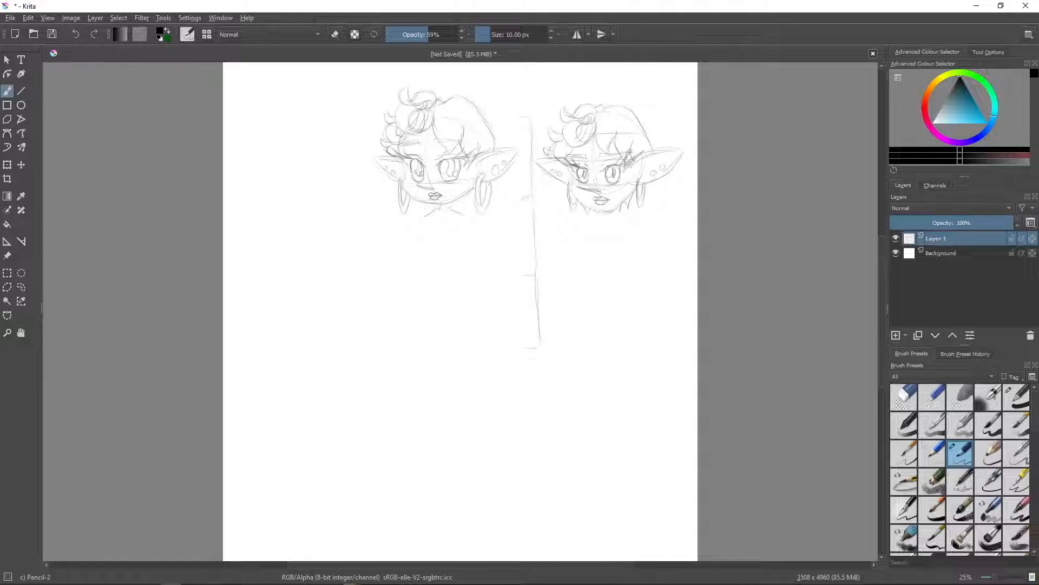
pyautogui.moveTo(515, 275); pyautogui.dragTo(550, 274)
# - Sketch the torso, waist and hips beneath the left head and outline the thigh nearest the proportion line
pyautogui.moveTo(425, 224)
pyautogui.mouseDown()
pyautogui.moveTo(427, 242)
pyautogui.moveTo(455, 240)
pyautogui.mouseUp()
pyautogui.moveTo(429, 241); pyautogui.dragTo(448, 248)
pyautogui.moveTo(423, 258); pyautogui.dragTo(409, 281)
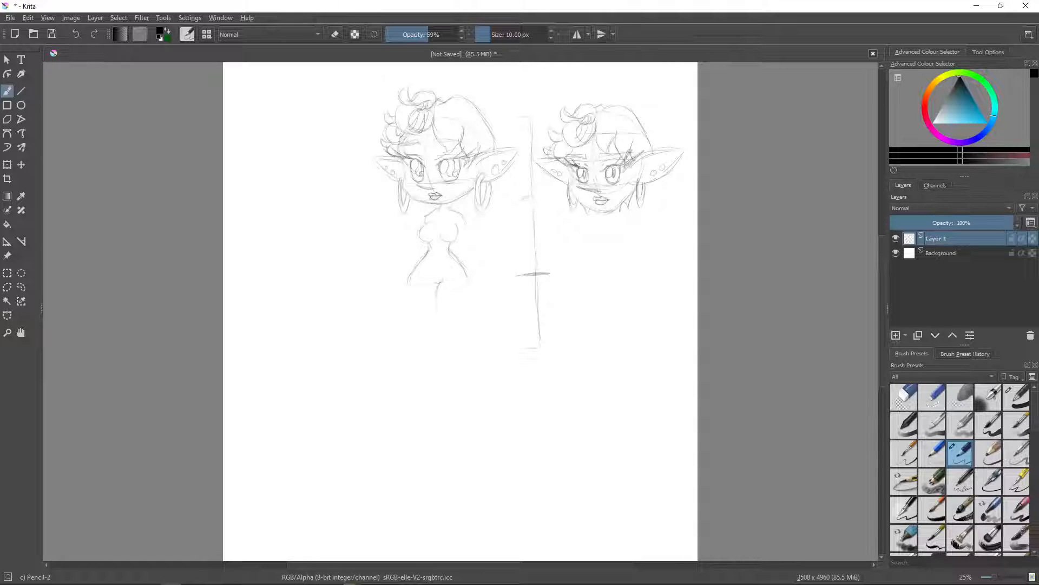
pyautogui.moveTo(436, 296); pyautogui.dragTo(444, 340)
pyautogui.moveTo(467, 294); pyautogui.dragTo(472, 345)
# - Erase the outer line and rounded lower end of the sketched thigh
pyautogui.press('/')
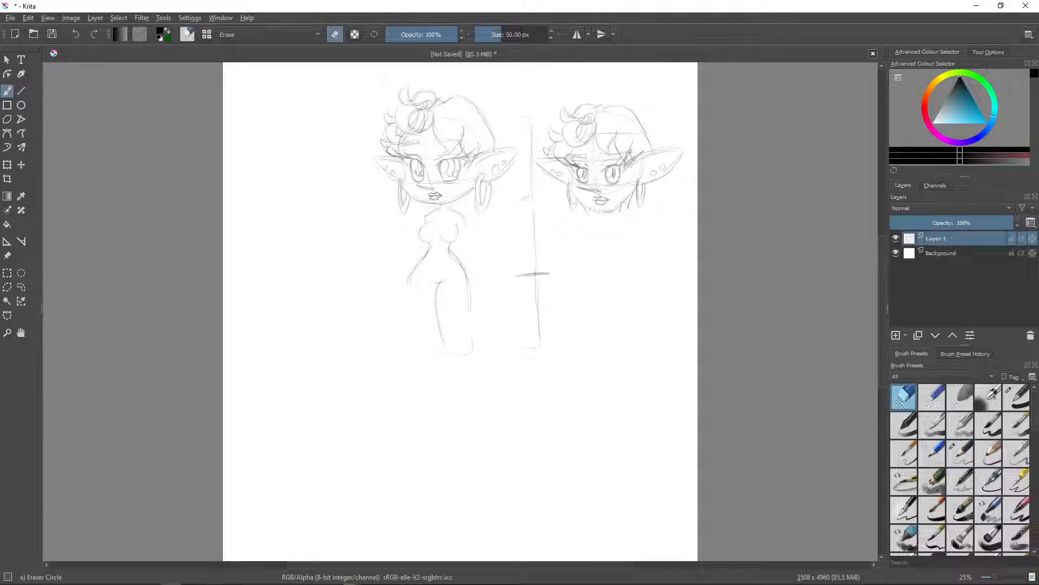
pyautogui.rightClick(466, 347)
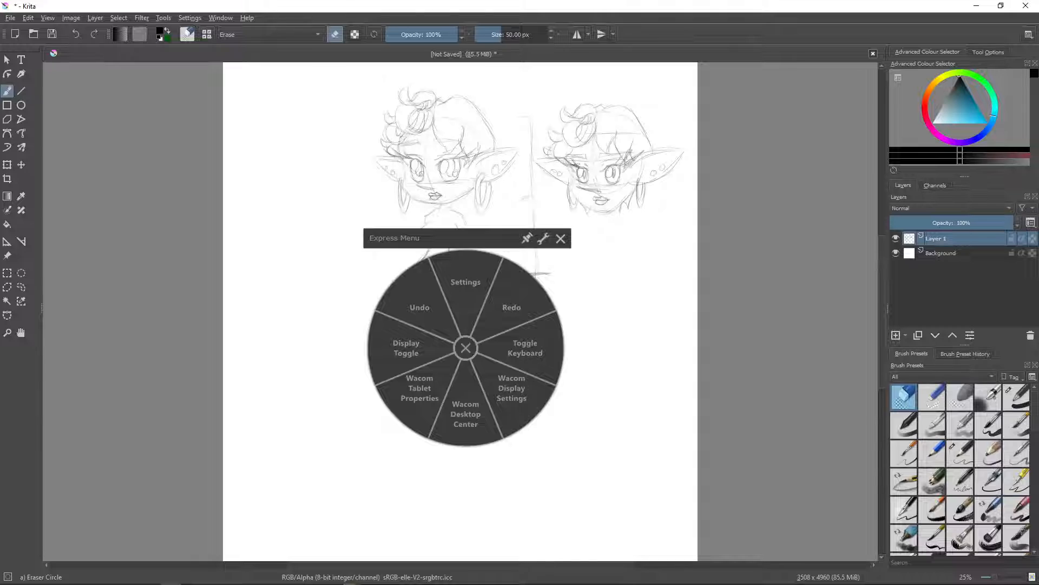
pyautogui.click(464, 349)
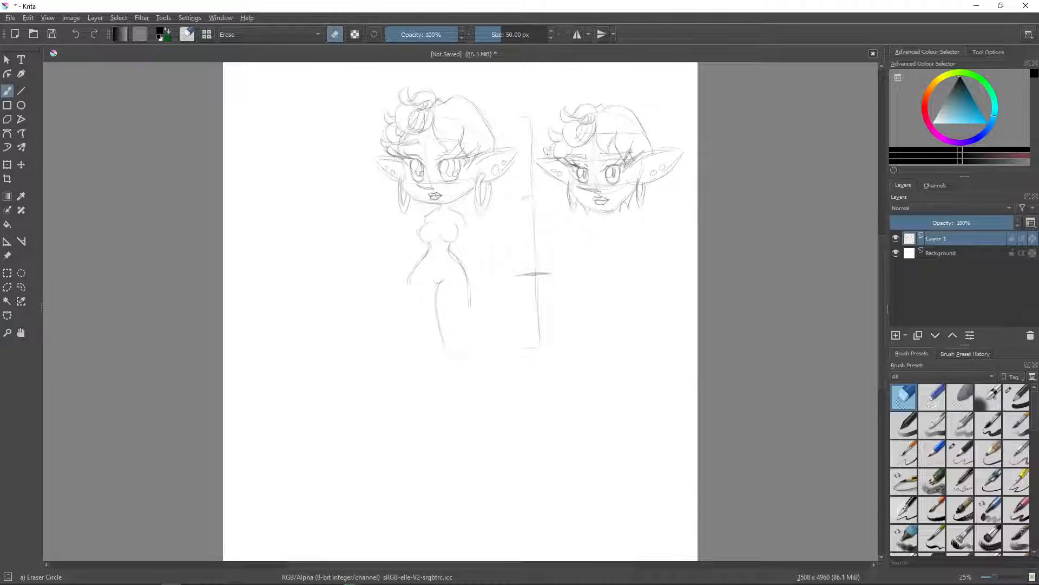
pyautogui.moveTo(470, 310); pyautogui.dragTo(470, 288)
# - Redraw the erased thigh outline with the Pencil-2 brush and sketch the second thigh beside it
pyautogui.click(961, 453)
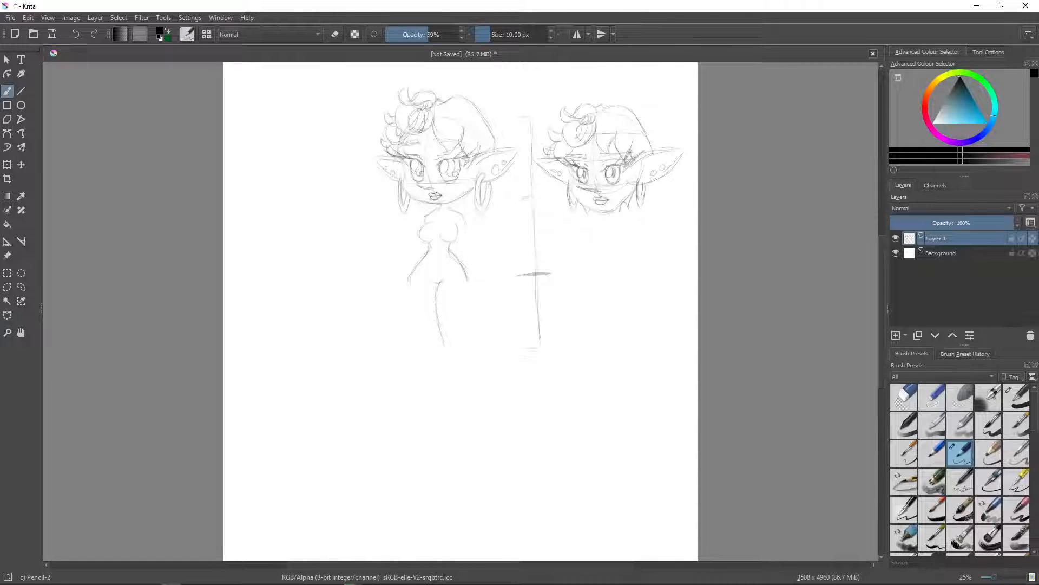
pyautogui.moveTo(467, 281); pyautogui.dragTo(466, 351)
pyautogui.moveTo(414, 268)
pyautogui.mouseDown()
pyautogui.moveTo(422, 348)
pyautogui.moveTo(444, 352)
pyautogui.mouseUp()
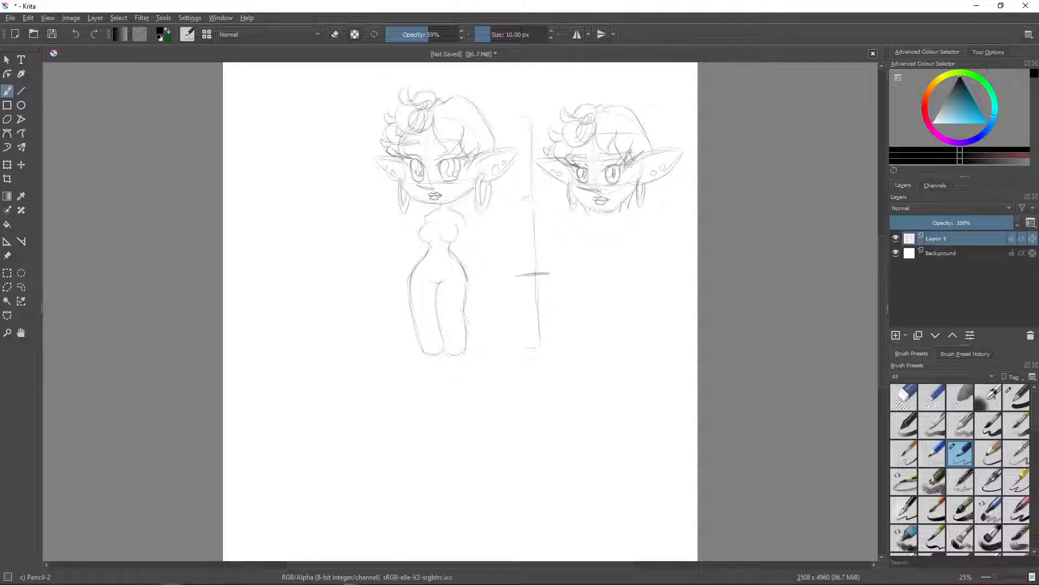
# - Sketch both arms hanging down from the shoulders, ending in simple hands beside the hips
pyautogui.moveTo(463, 223); pyautogui.dragTo(469, 242)
pyautogui.moveTo(465, 276); pyautogui.dragTo(481, 278)
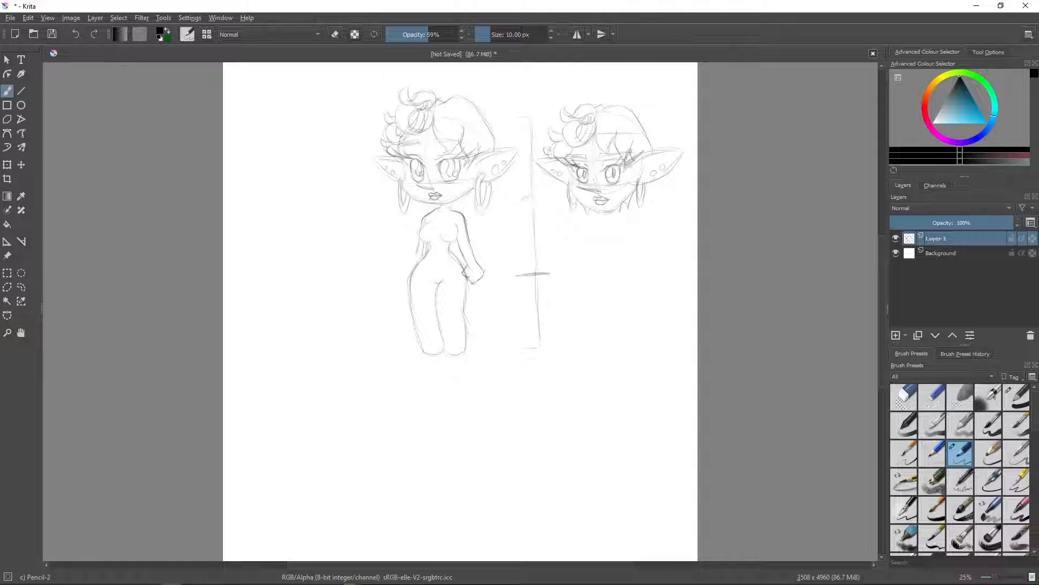
pyautogui.moveTo(418, 252); pyautogui.dragTo(407, 272)
pyautogui.moveTo(417, 364); pyautogui.dragTo(418, 380)
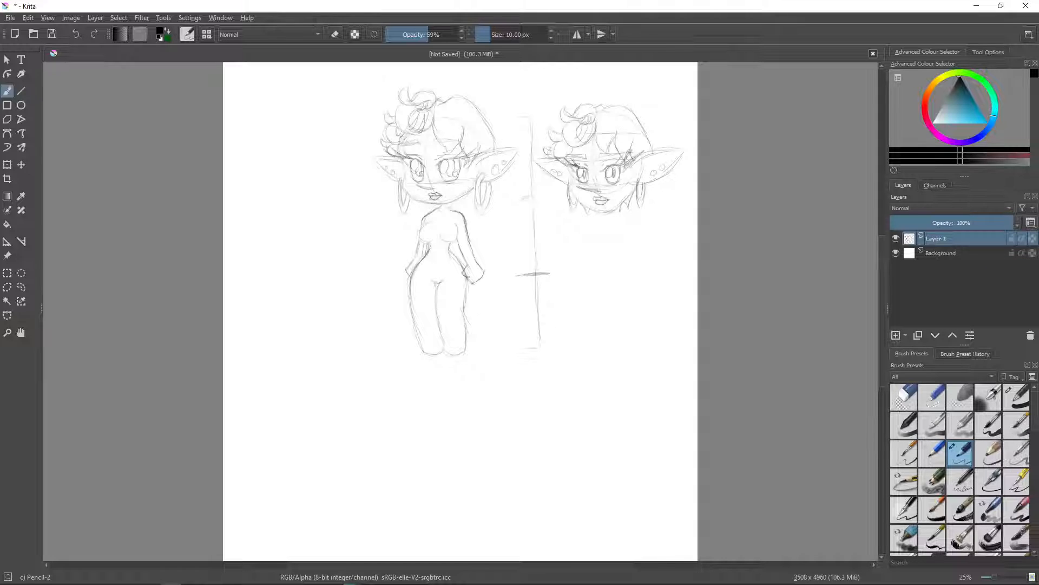
# - Undo the last stroke and sketch a ringed halter top, belt with loincloth, stocking tops and rounded leg ends on the body
pyautogui.hotkey('ctrl', 'z')
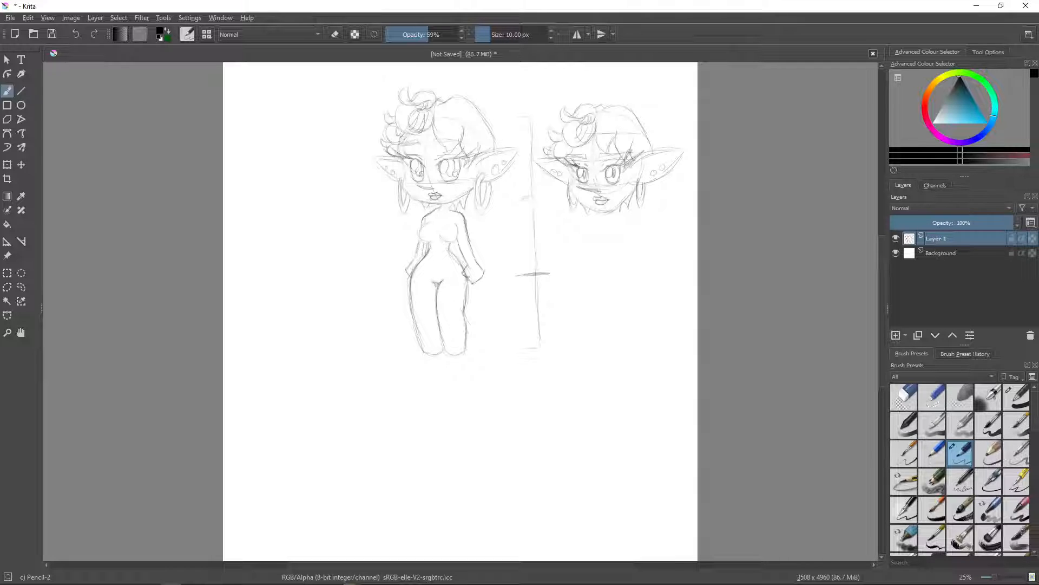
pyautogui.moveTo(439, 216)
pyautogui.mouseDown()
pyautogui.moveTo(434, 224)
pyautogui.moveTo(439, 217)
pyautogui.mouseUp()
pyautogui.moveTo(436, 255); pyautogui.dragTo(439, 255)
pyautogui.moveTo(433, 264)
pyautogui.mouseDown()
pyautogui.moveTo(435, 284)
pyautogui.moveTo(466, 282)
pyautogui.mouseUp()
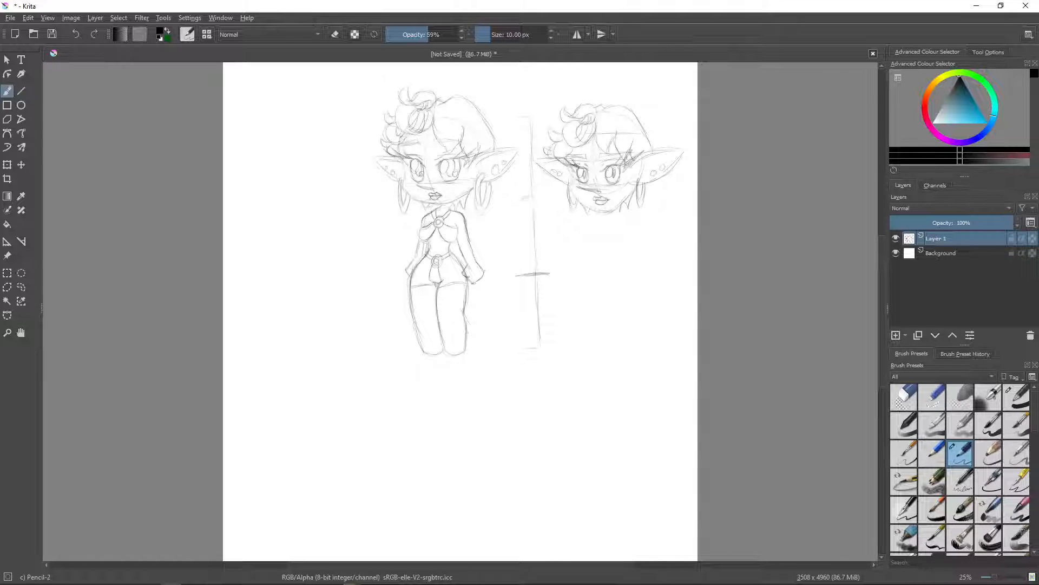
pyautogui.moveTo(444, 348)
pyautogui.mouseDown()
pyautogui.moveTo(465, 346)
pyautogui.moveTo(442, 343)
pyautogui.mouseUp()
# - Add a layer above the sketch and set up the Basic-1 brush at 15.28 px with Weighted brush smoothing
pyautogui.click(999, 578)
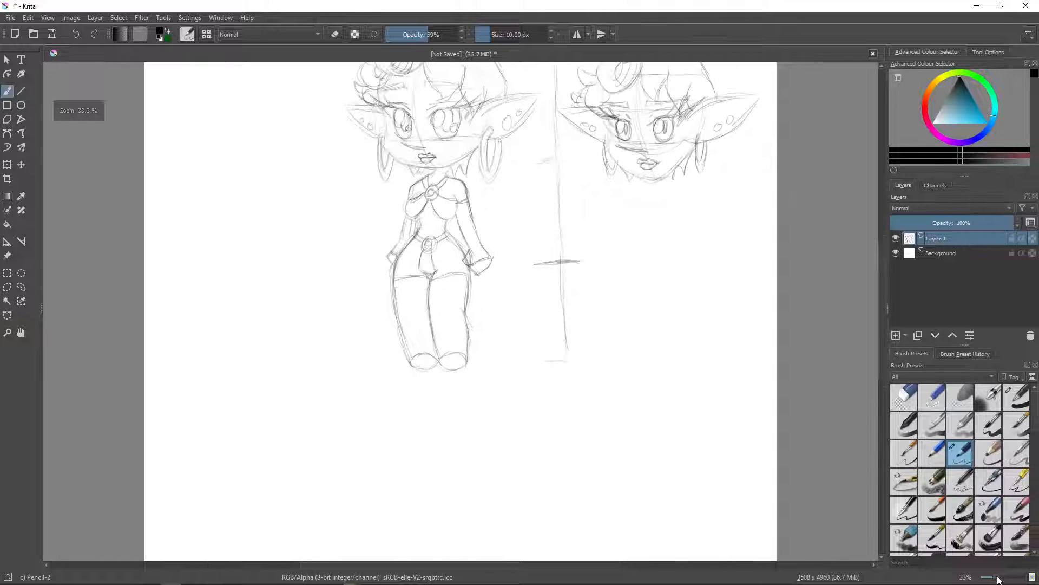
pyautogui.moveTo(998, 577); pyautogui.dragTo(1001, 576)
pyautogui.moveTo(883, 299); pyautogui.dragTo(879, 265)
pyautogui.click(996, 579)
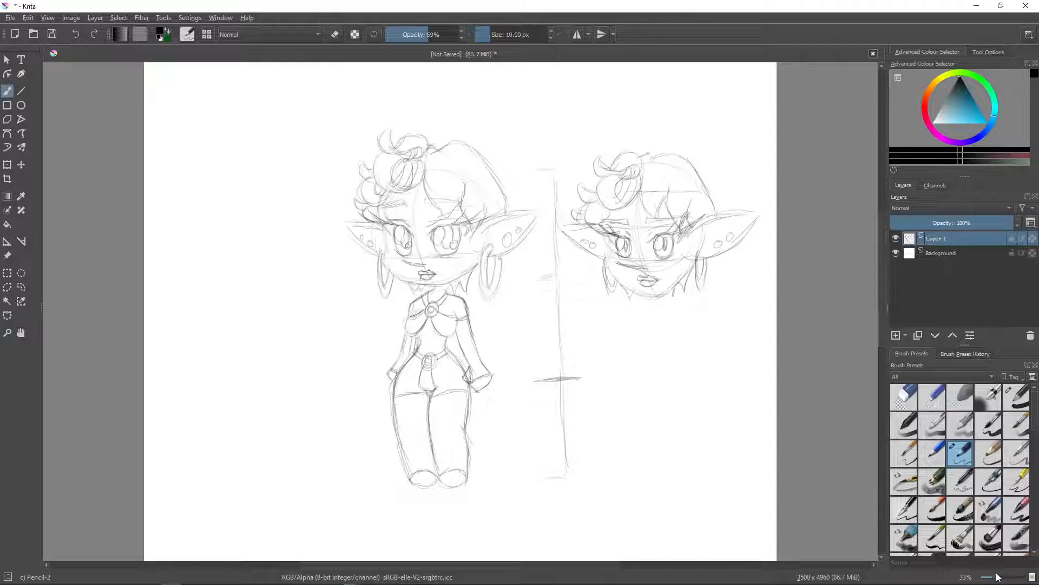
pyautogui.click(986, 51)
pyautogui.click(896, 335)
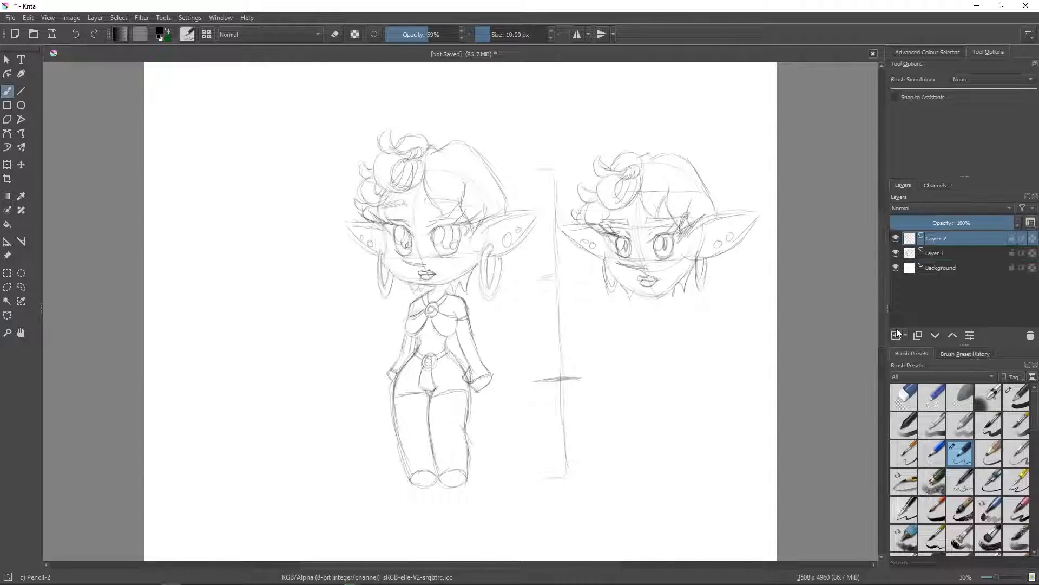
pyautogui.click(1012, 389)
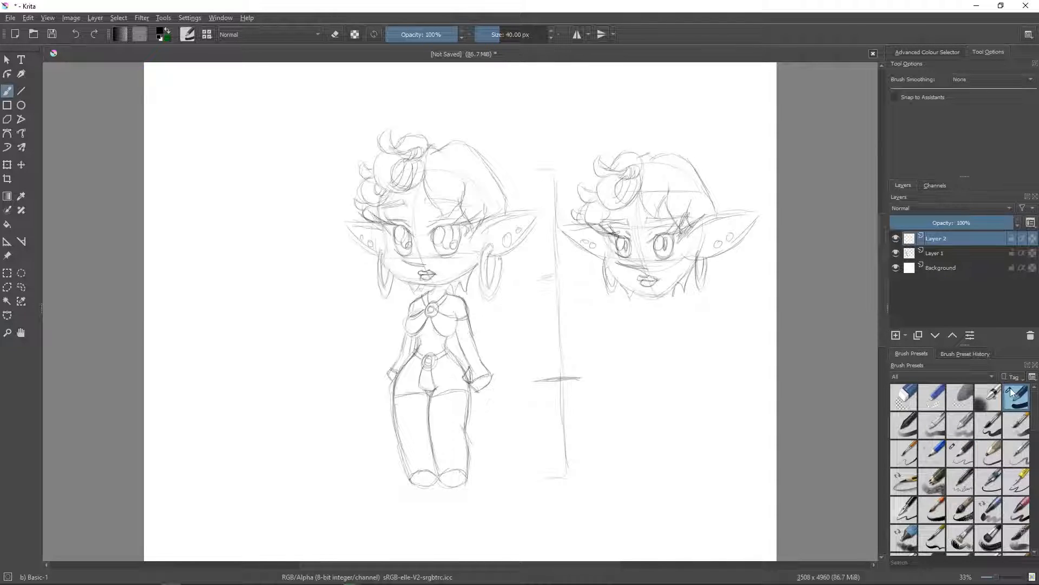
pyautogui.moveTo(494, 31); pyautogui.dragTo(494, 30)
pyautogui.click(973, 80)
pyautogui.click(965, 101)
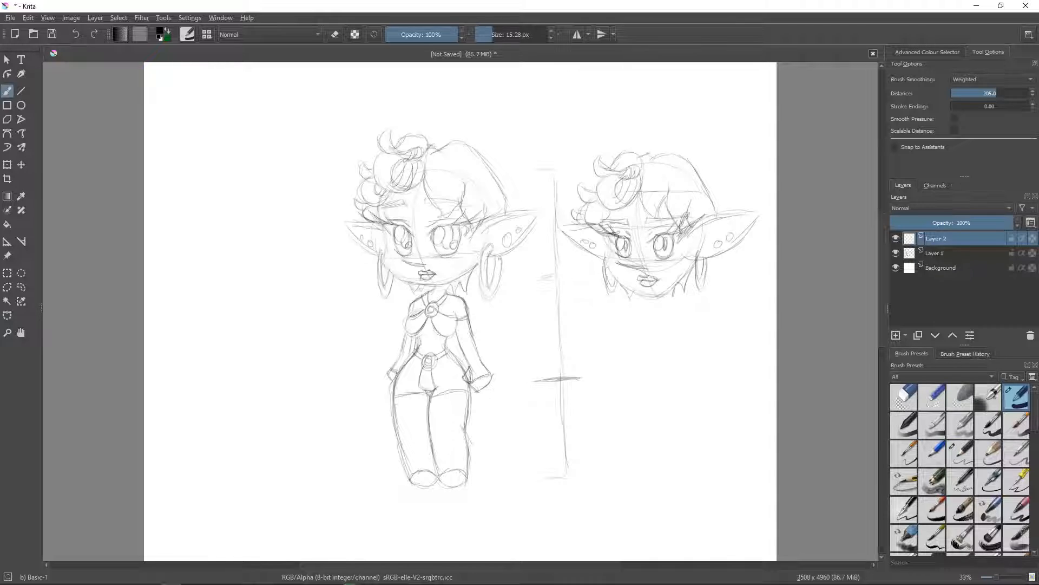
# - Ink the stacked hair curls on the full-body character, tracing the pencil sketch
pyautogui.moveTo(420, 157)
pyautogui.mouseDown()
pyautogui.moveTo(415, 187)
pyautogui.moveTo(394, 188)
pyautogui.moveTo(394, 161)
pyautogui.moveTo(410, 158)
pyautogui.moveTo(394, 193)
pyautogui.moveTo(375, 181)
pyautogui.moveTo(386, 150)
pyautogui.moveTo(422, 155)
pyautogui.moveTo(386, 155)
pyautogui.moveTo(382, 131)
pyautogui.moveTo(391, 123)
pyautogui.moveTo(394, 144)
pyautogui.moveTo(407, 151)
pyautogui.moveTo(415, 135)
pyautogui.moveTo(429, 138)
pyautogui.moveTo(427, 158)
pyautogui.moveTo(394, 182)
pyautogui.moveTo(410, 186)
pyautogui.mouseUp()
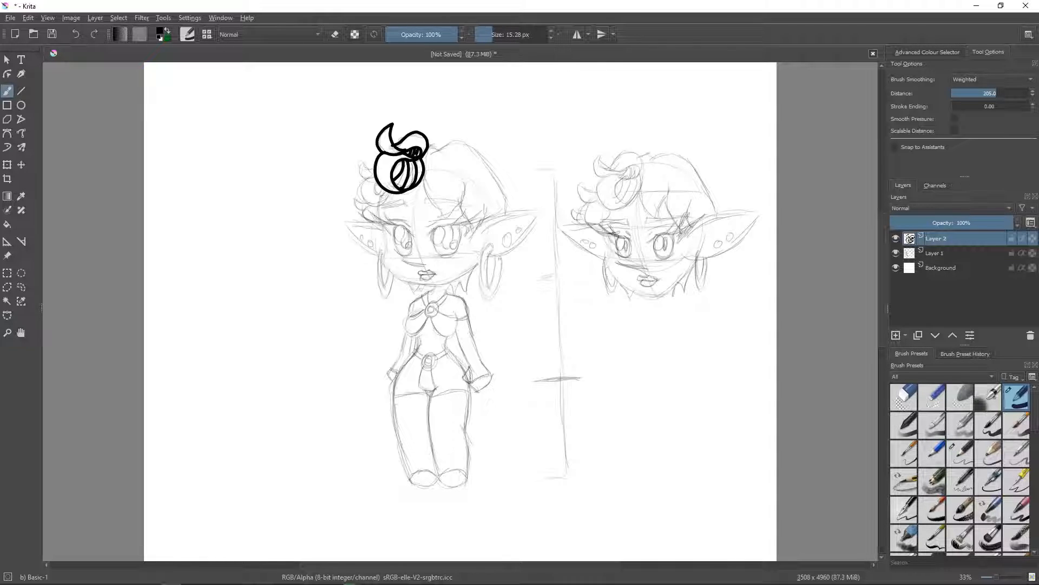
pyautogui.moveTo(388, 190)
pyautogui.mouseDown()
pyautogui.moveTo(371, 203)
pyautogui.moveTo(362, 192)
pyautogui.moveTo(371, 168)
pyautogui.mouseUp()
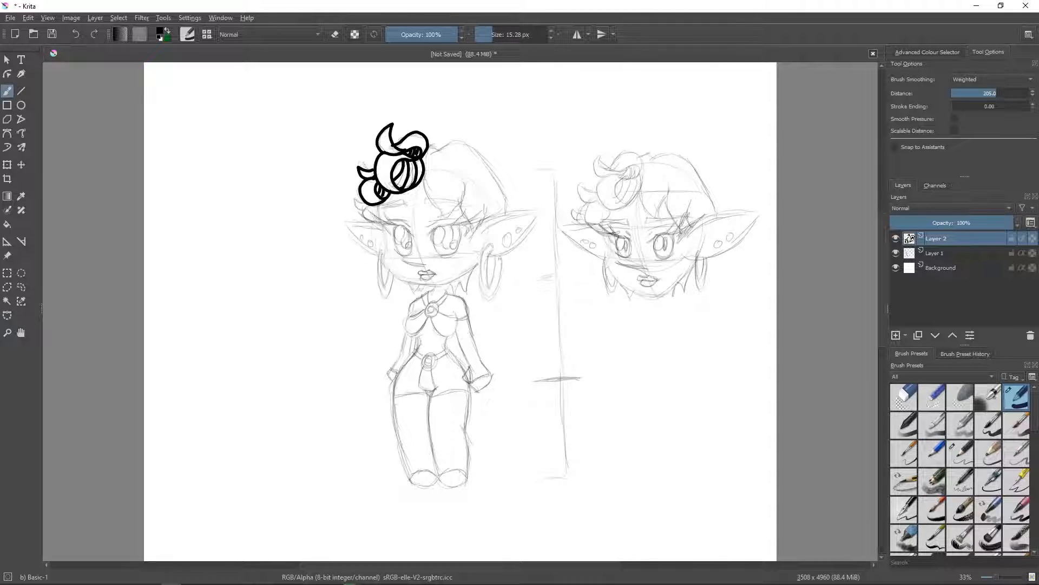
pyautogui.moveTo(380, 204)
pyautogui.mouseDown()
pyautogui.moveTo(370, 222)
pyautogui.moveTo(352, 201)
pyautogui.moveTo(375, 214)
pyautogui.mouseUp()
# - Ink the pointed fringe, the crown of the hair and the larger ear with its piercings and hoop earring
pyautogui.moveTo(426, 167)
pyautogui.mouseDown()
pyautogui.moveTo(445, 224)
pyautogui.moveTo(467, 183)
pyautogui.moveTo(469, 241)
pyautogui.moveTo(488, 205)
pyautogui.moveTo(540, 209)
pyautogui.mouseUp()
pyautogui.moveTo(487, 256)
pyautogui.mouseDown()
pyautogui.moveTo(519, 243)
pyautogui.moveTo(543, 209)
pyautogui.mouseUp()
pyautogui.moveTo(483, 233)
pyautogui.mouseDown()
pyautogui.moveTo(515, 217)
pyautogui.moveTo(487, 247)
pyautogui.moveTo(482, 297)
pyautogui.moveTo(498, 287)
pyautogui.moveTo(501, 261)
pyautogui.moveTo(487, 274)
pyautogui.moveTo(491, 287)
pyautogui.moveTo(503, 246)
pyautogui.moveTo(520, 231)
pyautogui.mouseUp()
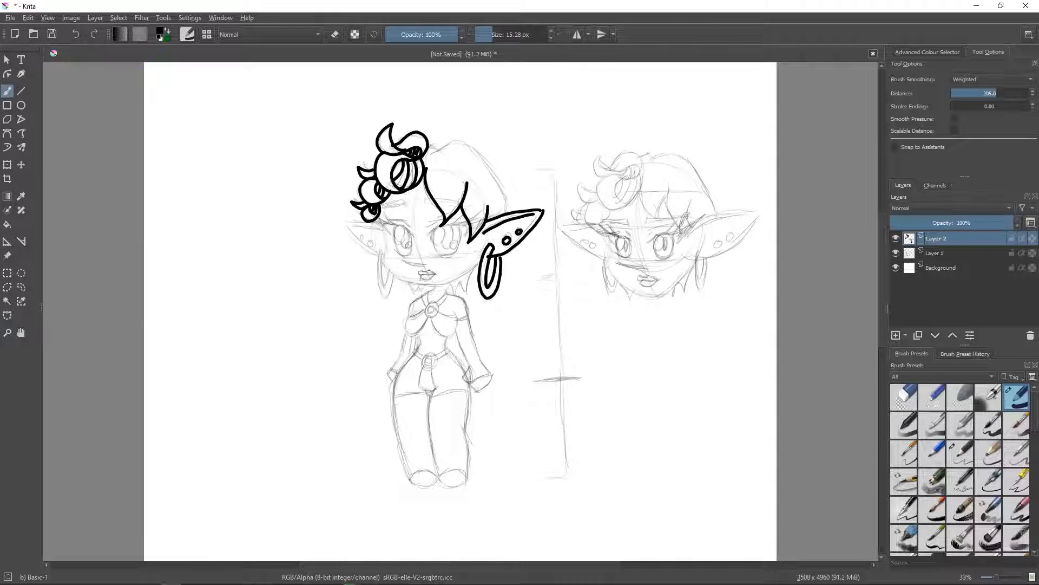
pyautogui.moveTo(432, 149)
pyautogui.mouseDown()
pyautogui.moveTo(472, 148)
pyautogui.moveTo(507, 212)
pyautogui.mouseUp()
# - Ink the eye beneath the curls with its upper lid, lashes, iris, pupil and lower lid
pyautogui.moveTo(416, 237)
pyautogui.mouseDown()
pyautogui.moveTo(390, 223)
pyautogui.moveTo(390, 237)
pyautogui.mouseUp()
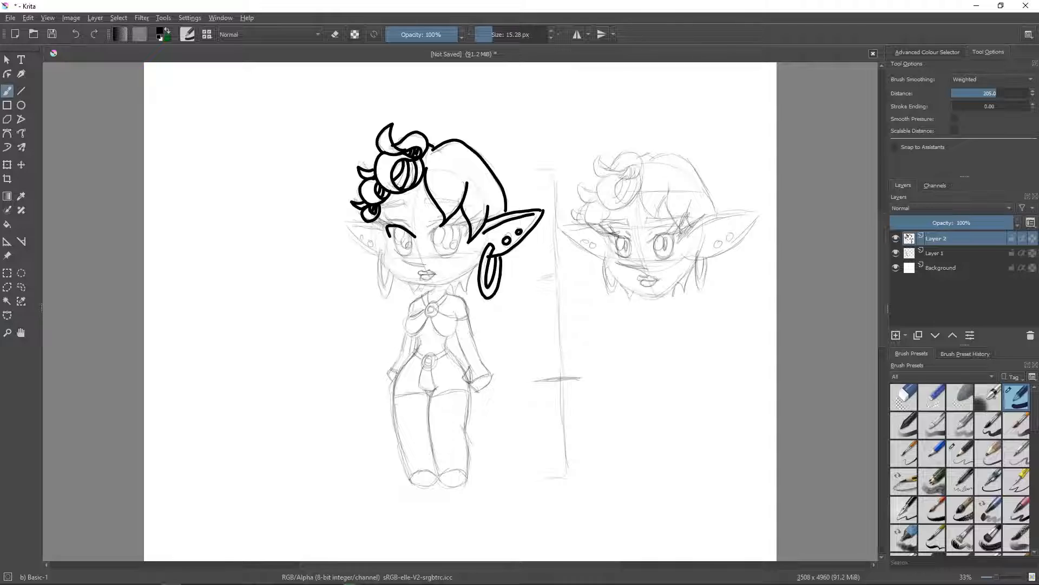
pyautogui.moveTo(391, 224); pyautogui.dragTo(364, 214)
pyautogui.moveTo(393, 223); pyautogui.dragTo(376, 215)
pyautogui.moveTo(393, 250); pyautogui.dragTo(411, 254)
pyautogui.moveTo(395, 226)
pyautogui.mouseDown()
pyautogui.moveTo(401, 252)
pyautogui.moveTo(412, 255)
pyautogui.mouseUp()
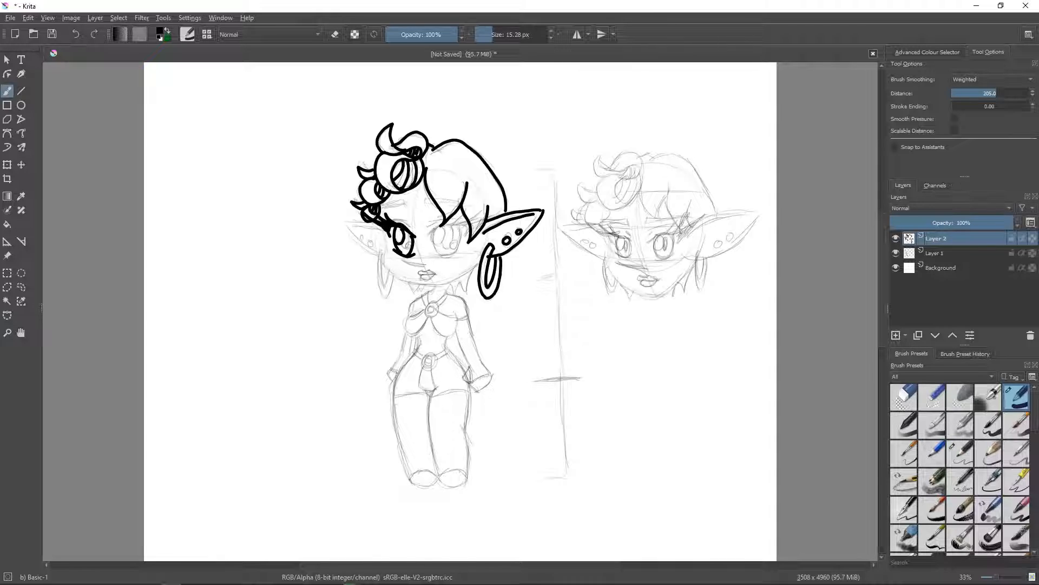
pyautogui.moveTo(410, 242); pyautogui.dragTo(407, 248)
# - Ink the second eye beside the larger ear, with thick lashes, lids, iris and pupil
pyautogui.moveTo(427, 238); pyautogui.dragTo(461, 222)
pyautogui.moveTo(470, 223)
pyautogui.mouseDown()
pyautogui.moveTo(501, 212)
pyautogui.moveTo(471, 235)
pyautogui.mouseUp()
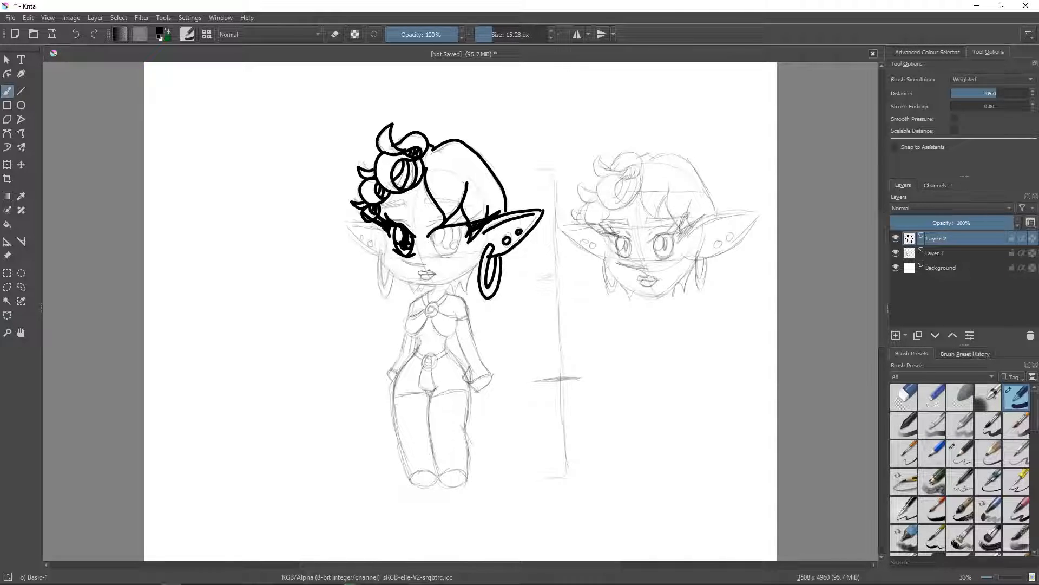
pyautogui.moveTo(467, 221); pyautogui.dragTo(482, 210)
pyautogui.moveTo(432, 254)
pyautogui.mouseDown()
pyautogui.moveTo(460, 248)
pyautogui.moveTo(461, 226)
pyautogui.moveTo(442, 230)
pyautogui.mouseUp()
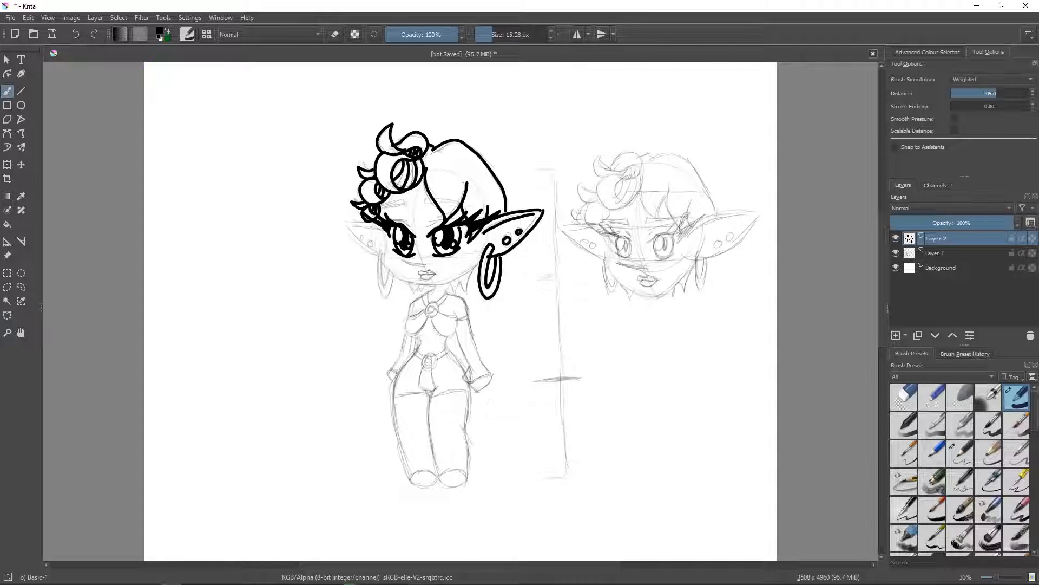
# - Ink the nose line and the lips between the eyes and the chin
pyautogui.moveTo(405, 262); pyautogui.dragTo(423, 262)
pyautogui.hotkey('ctrl', 'shift', 'z')
pyautogui.moveTo(426, 271); pyautogui.dragTo(436, 274)
pyautogui.moveTo(382, 227)
pyautogui.mouseDown()
pyautogui.moveTo(395, 275)
pyautogui.moveTo(434, 282)
pyautogui.mouseUp()
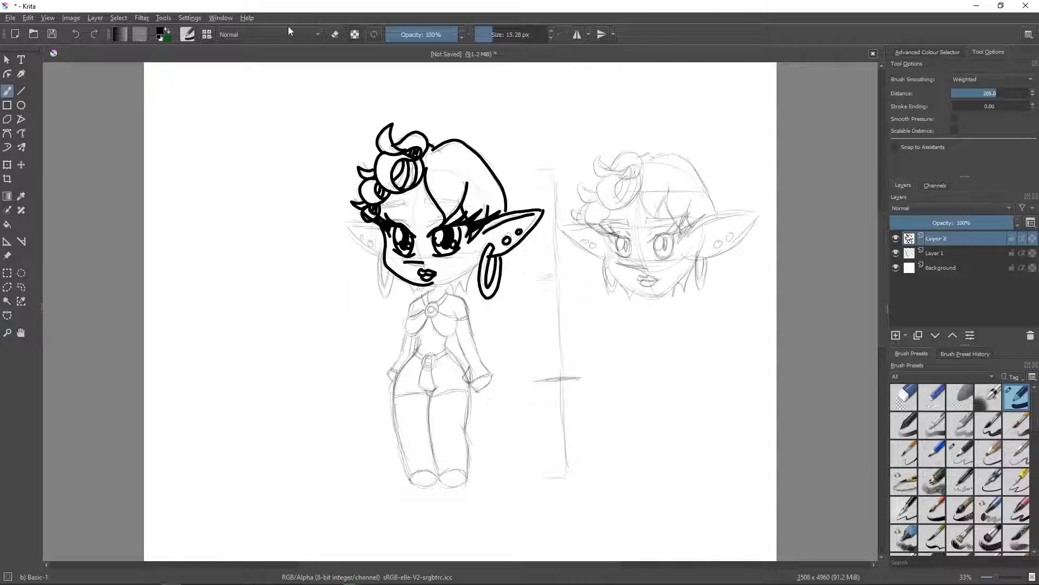
pyautogui.click(79, 33)
pyautogui.moveTo(383, 250)
pyautogui.mouseDown()
pyautogui.moveTo(395, 279)
pyautogui.moveTo(419, 288)
pyautogui.mouseUp()
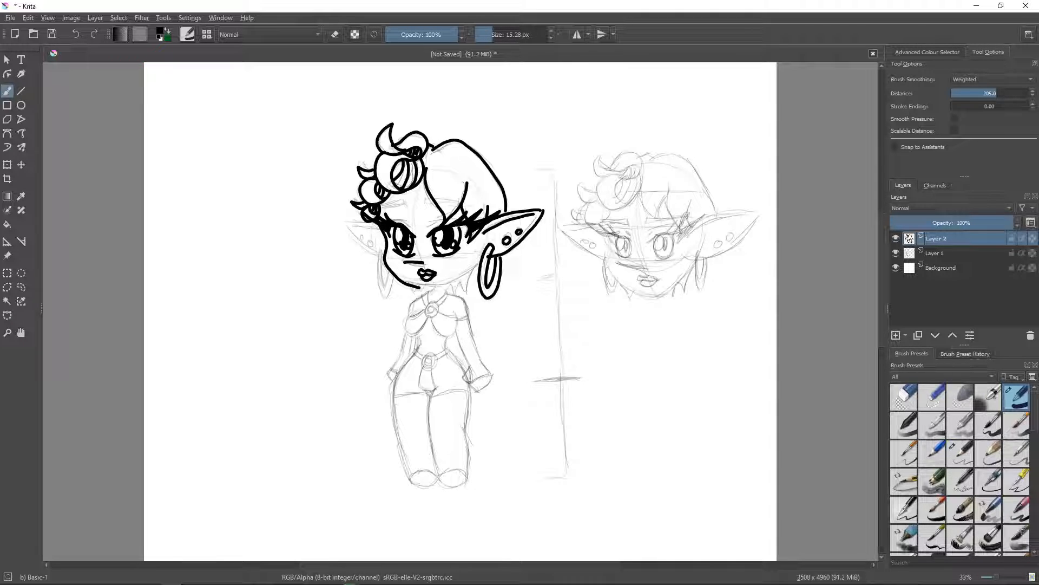
pyautogui.click(77, 34)
# - Ink the face outline around the chin and the smaller ear with its piercings and hoop earring
pyautogui.moveTo(381, 227)
pyautogui.mouseDown()
pyautogui.moveTo(401, 280)
pyautogui.moveTo(429, 288)
pyautogui.moveTo(479, 267)
pyautogui.mouseUp()
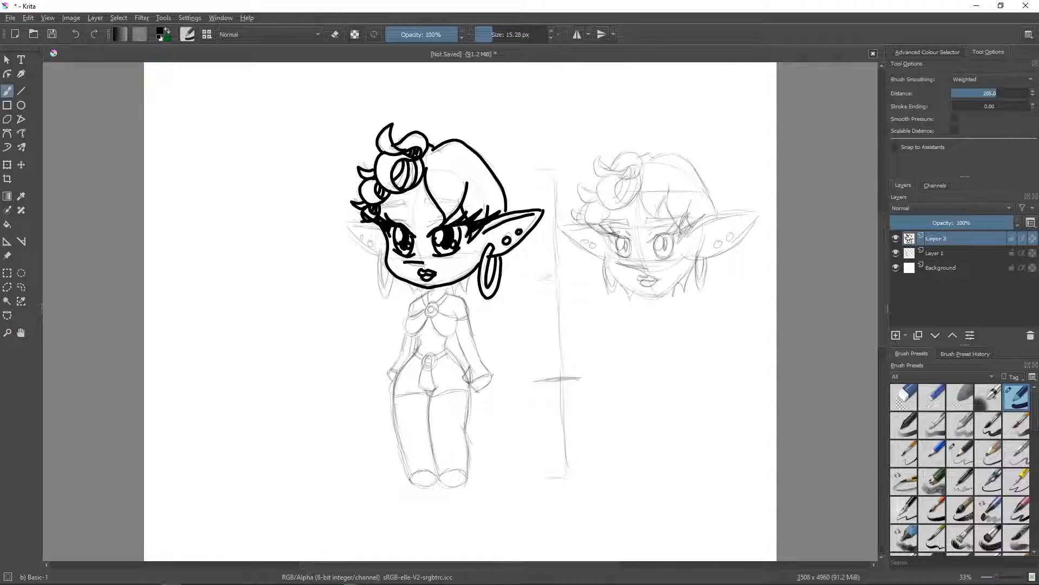
pyautogui.moveTo(361, 221)
pyautogui.mouseDown()
pyautogui.moveTo(344, 220)
pyautogui.moveTo(376, 254)
pyautogui.mouseUp()
pyautogui.moveTo(376, 250)
pyautogui.mouseDown()
pyautogui.moveTo(379, 290)
pyautogui.moveTo(394, 277)
pyautogui.moveTo(382, 272)
pyautogui.moveTo(383, 284)
pyautogui.moveTo(391, 272)
pyautogui.moveTo(362, 239)
pyautogui.mouseUp()
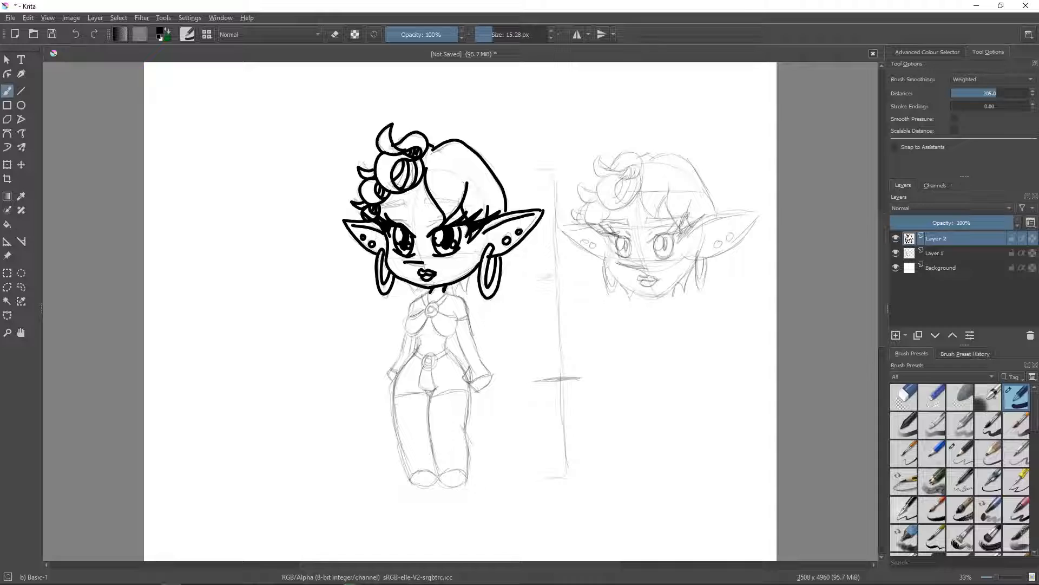
# - Ink the neck, the arm nearest the proportion line, the ringed halter top and the torso down to the crotch
pyautogui.moveTo(444, 293)
pyautogui.mouseDown()
pyautogui.moveTo(467, 313)
pyautogui.moveTo(482, 360)
pyautogui.moveTo(461, 347)
pyautogui.moveTo(481, 392)
pyautogui.moveTo(486, 375)
pyautogui.mouseUp()
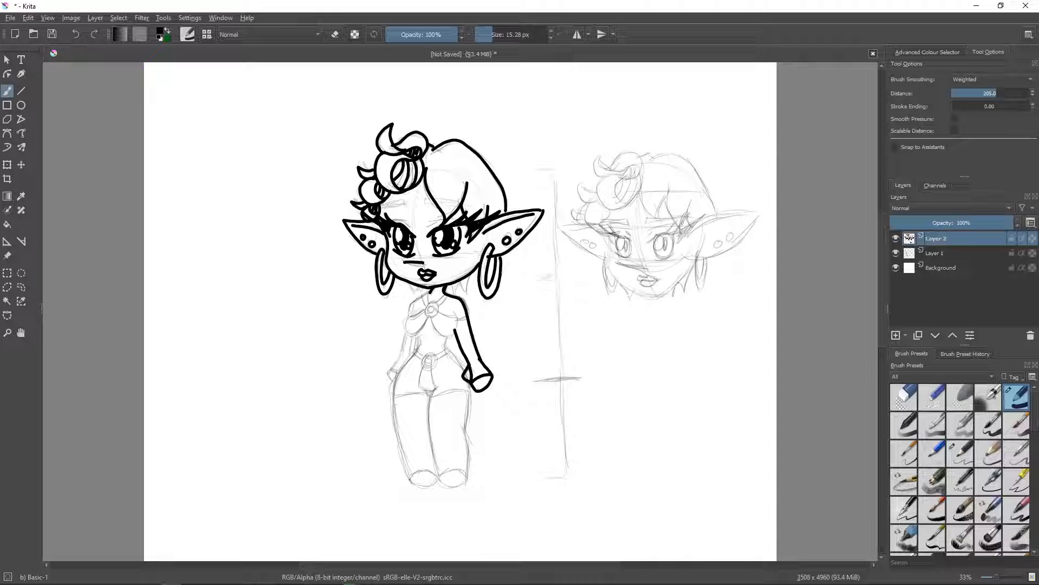
pyautogui.moveTo(429, 291)
pyautogui.mouseDown()
pyautogui.moveTo(405, 330)
pyautogui.moveTo(447, 336)
pyautogui.moveTo(455, 310)
pyautogui.moveTo(423, 311)
pyautogui.moveTo(430, 318)
pyautogui.moveTo(437, 301)
pyautogui.mouseUp()
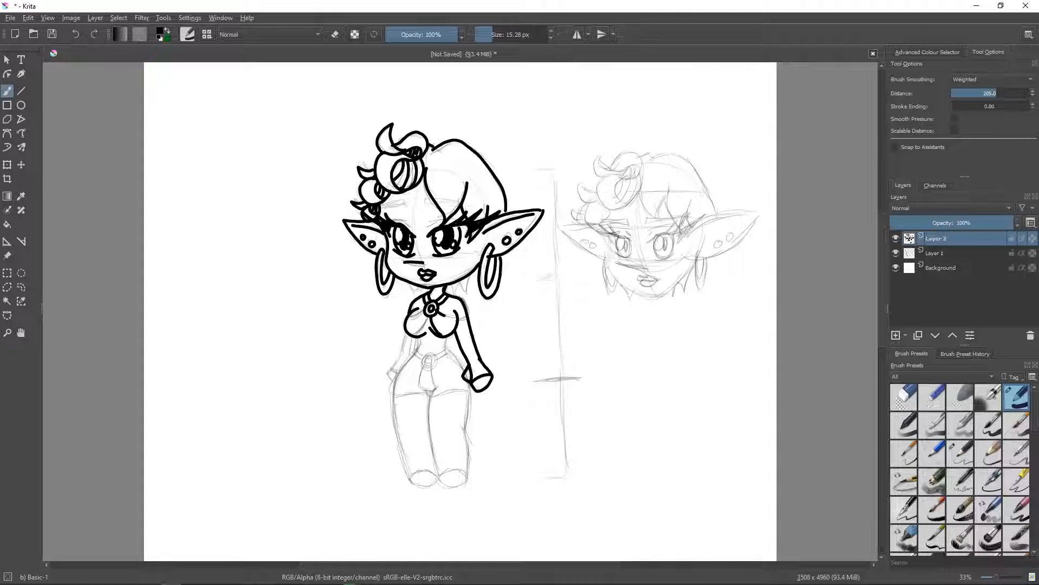
pyautogui.moveTo(444, 315); pyautogui.dragTo(457, 318)
pyautogui.moveTo(418, 383); pyautogui.dragTo(439, 386)
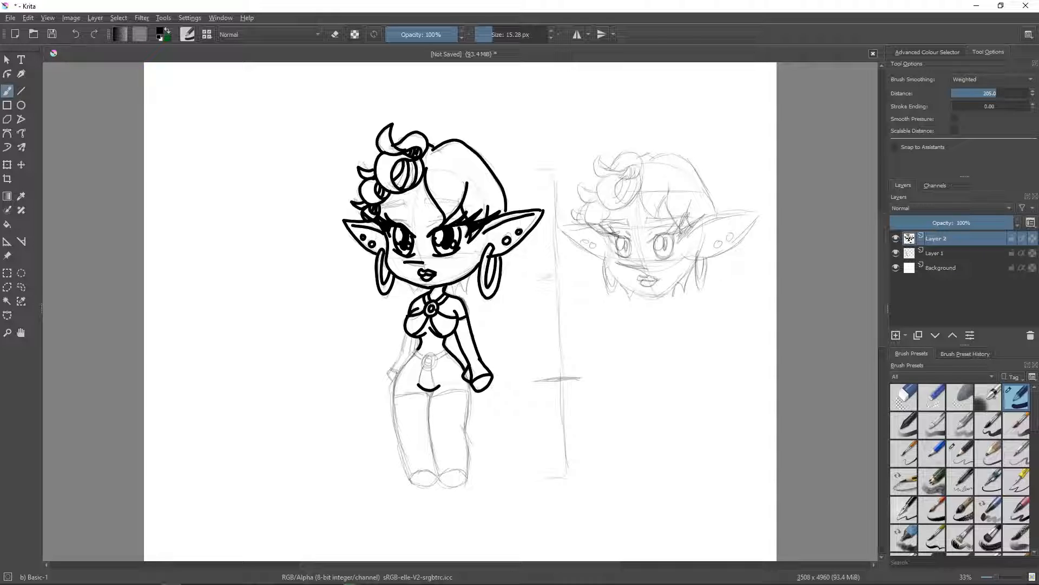
# - Ink both legs from the hips to their rounded ends, with stocking tops across the thighs
pyautogui.moveTo(429, 388)
pyautogui.mouseDown()
pyautogui.moveTo(437, 478)
pyautogui.moveTo(469, 478)
pyautogui.mouseUp()
pyautogui.moveTo(469, 383); pyautogui.dragTo(469, 478)
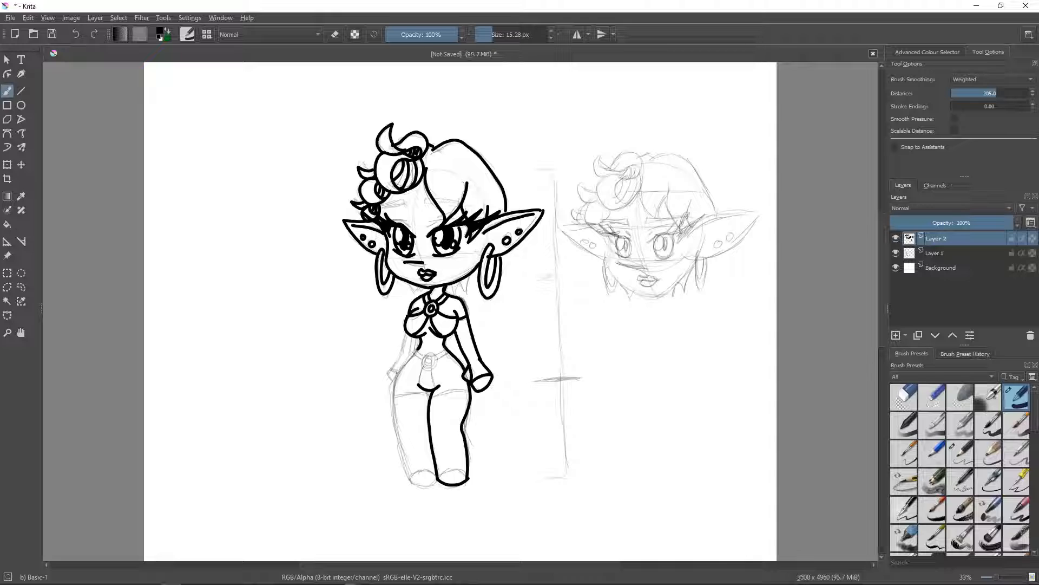
pyautogui.moveTo(420, 347)
pyautogui.mouseDown()
pyautogui.moveTo(394, 384)
pyautogui.moveTo(395, 434)
pyautogui.moveTo(410, 480)
pyautogui.moveTo(435, 477)
pyautogui.mouseUp()
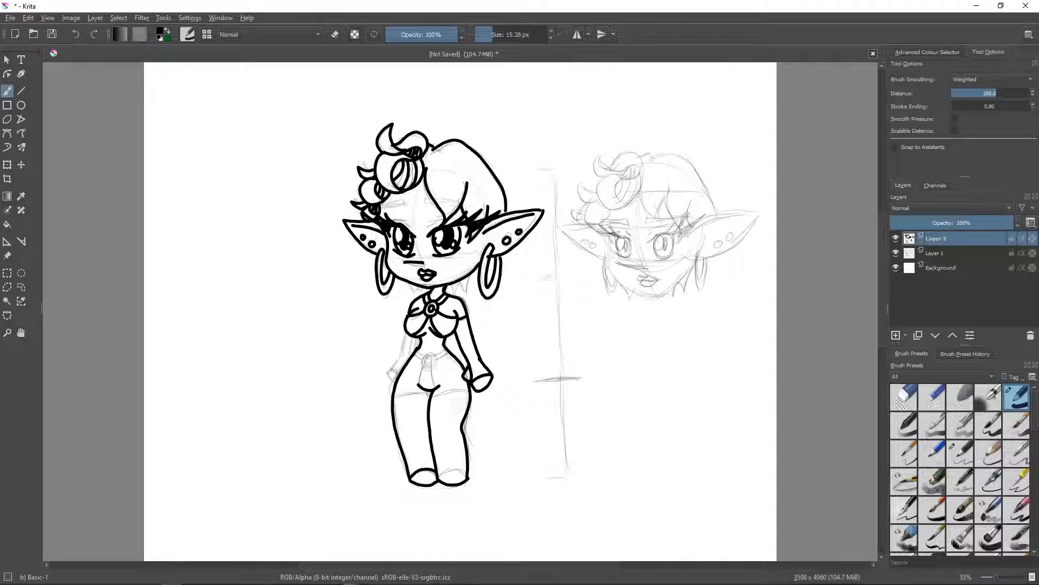
pyautogui.moveTo(432, 393); pyautogui.dragTo(471, 393)
pyautogui.moveTo(393, 396); pyautogui.dragTo(430, 395)
# - Ink the remaining arm and hand, and the belt with its round buckle and hanging loincloth
pyautogui.moveTo(407, 330); pyautogui.dragTo(392, 382)
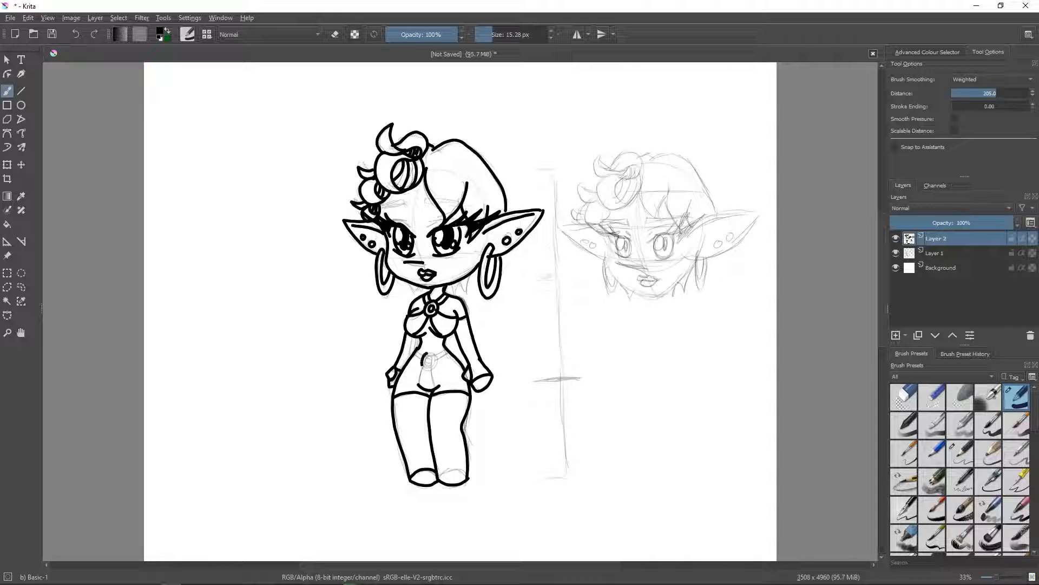
pyautogui.moveTo(422, 360)
pyautogui.mouseDown()
pyautogui.moveTo(436, 366)
pyautogui.moveTo(428, 353)
pyautogui.mouseUp()
pyautogui.moveTo(423, 368)
pyautogui.mouseDown()
pyautogui.moveTo(419, 385)
pyautogui.moveTo(433, 375)
pyautogui.moveTo(437, 387)
pyautogui.mouseUp()
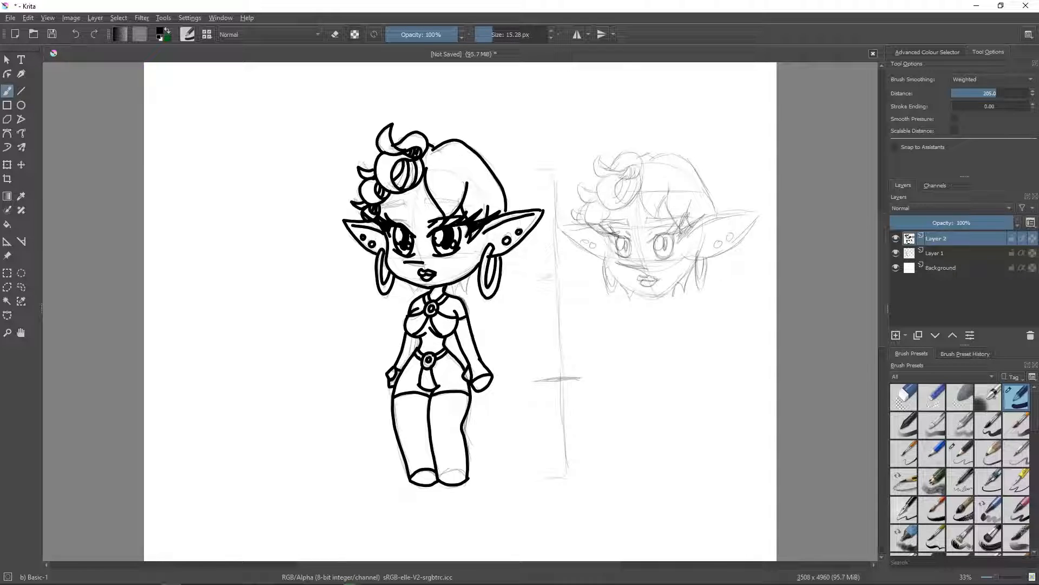
# - Ink the eyebrows and eyelid creases, and the curve across the unfinished leg end
pyautogui.moveTo(391, 220)
pyautogui.mouseDown()
pyautogui.moveTo(440, 201)
pyautogui.moveTo(475, 204)
pyautogui.mouseUp()
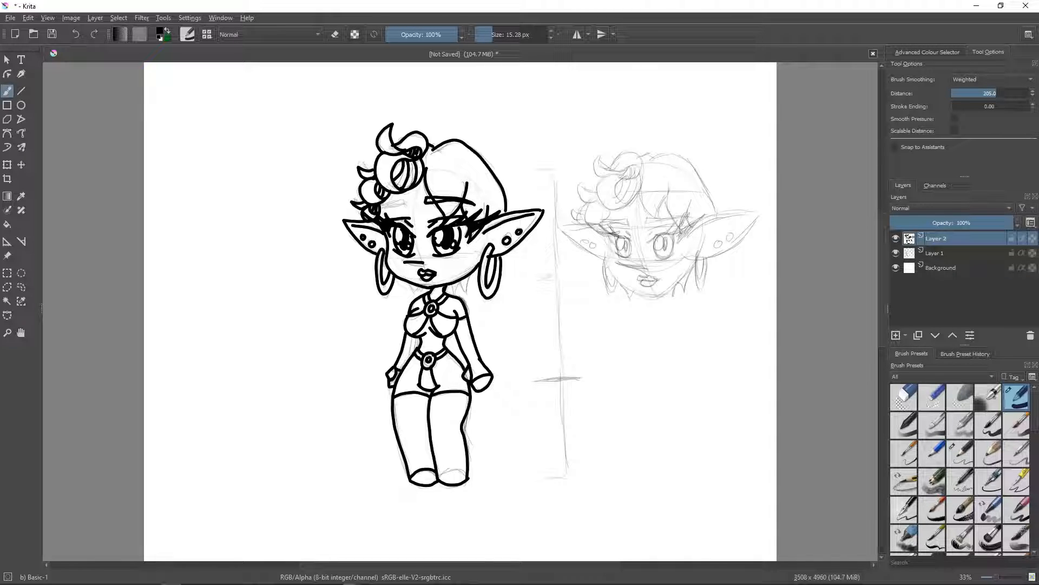
pyautogui.moveTo(403, 201); pyautogui.dragTo(380, 209)
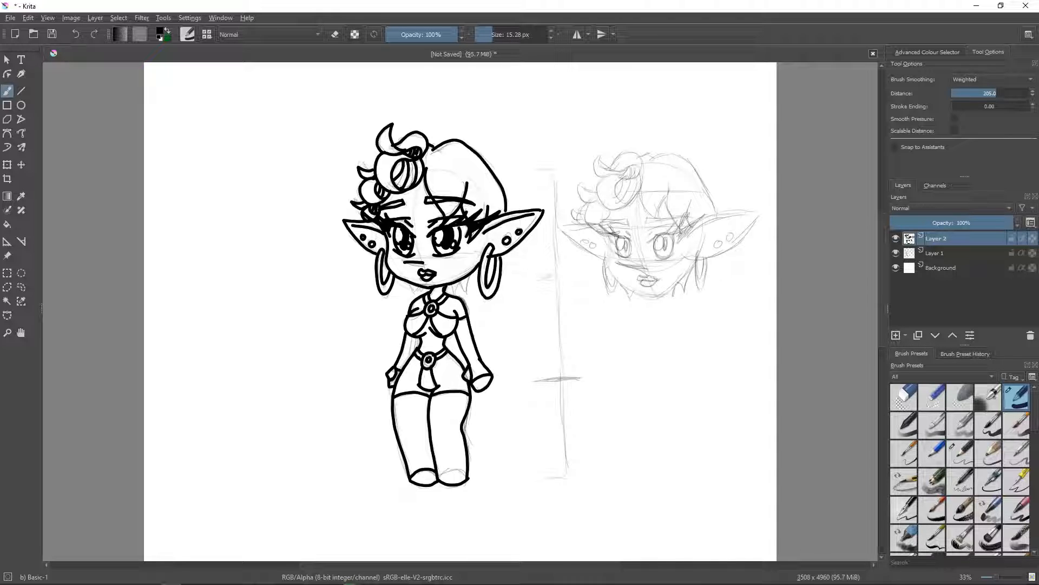
pyautogui.moveTo(438, 476); pyautogui.dragTo(463, 472)
# - Hide the Layer 1 pencil sketch and add a new layer between it and the line art
pyautogui.click(896, 253)
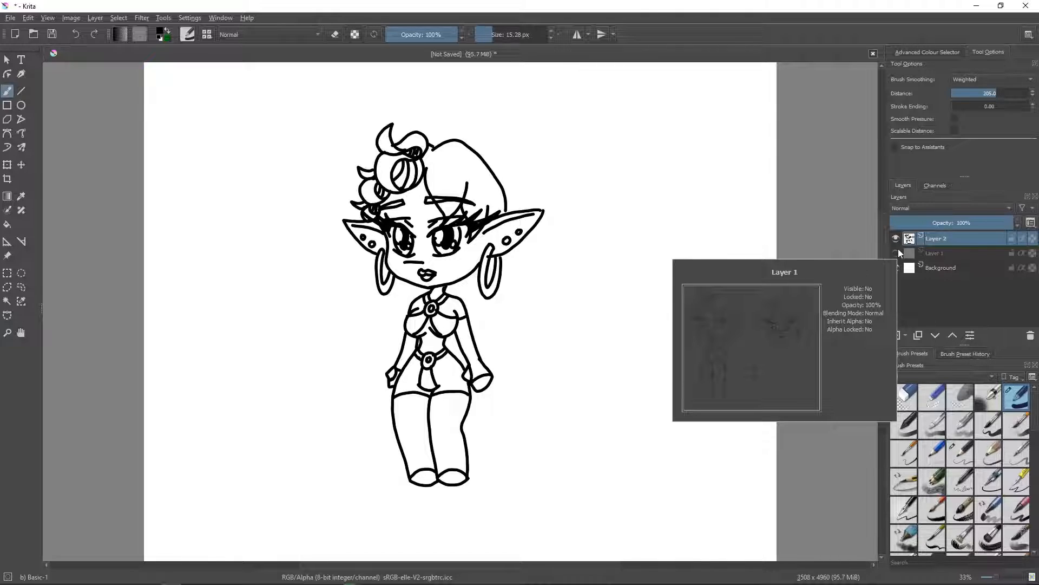
pyautogui.click(896, 253)
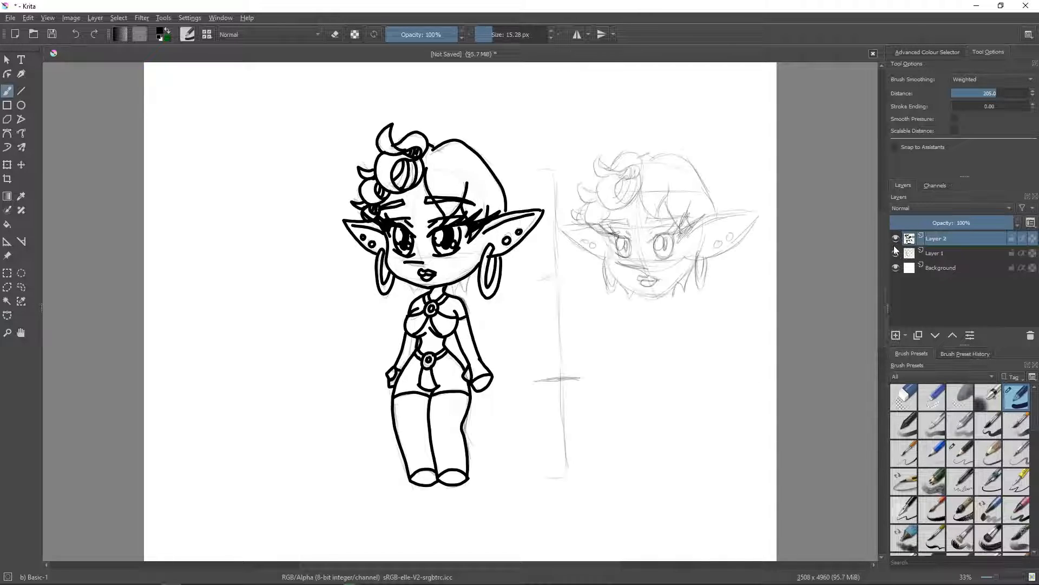
pyautogui.moveTo(895, 250)
pyautogui.click(896, 252)
pyautogui.click(936, 255)
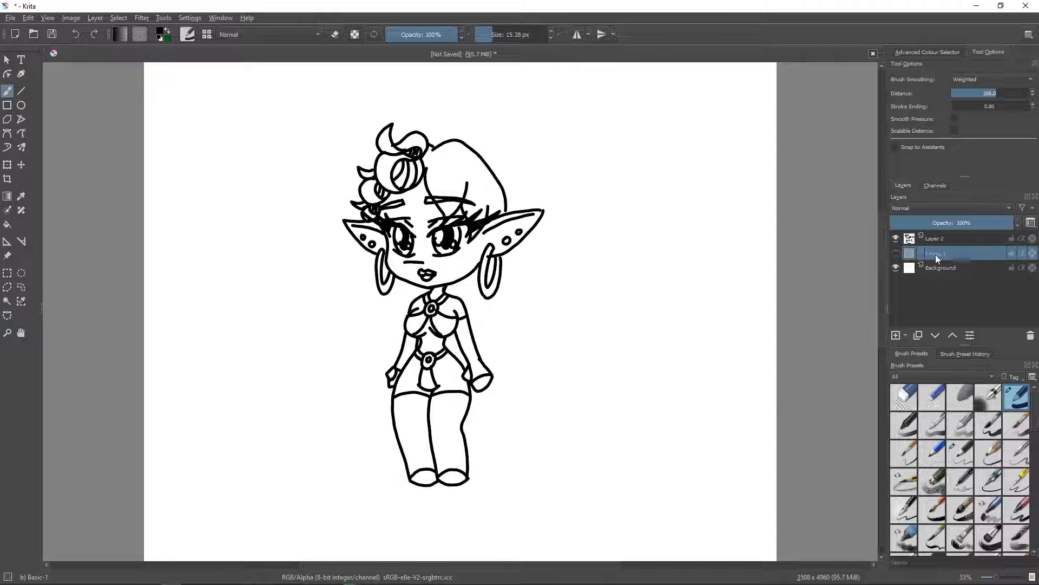
pyautogui.click(896, 336)
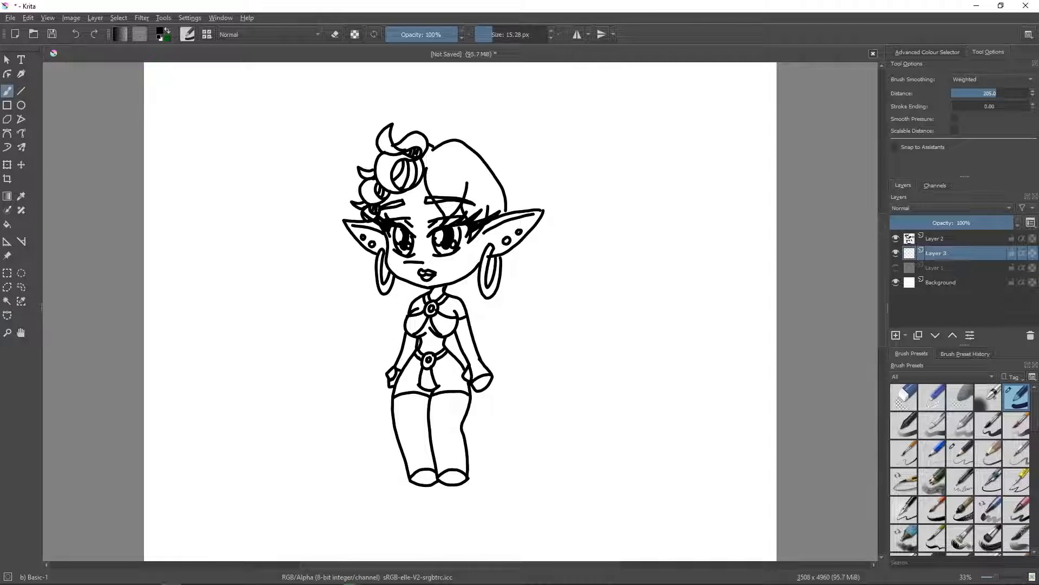
# - Paint the side of the face beneath the curls green with the brush enlarged to 47.01 px
pyautogui.click(935, 54)
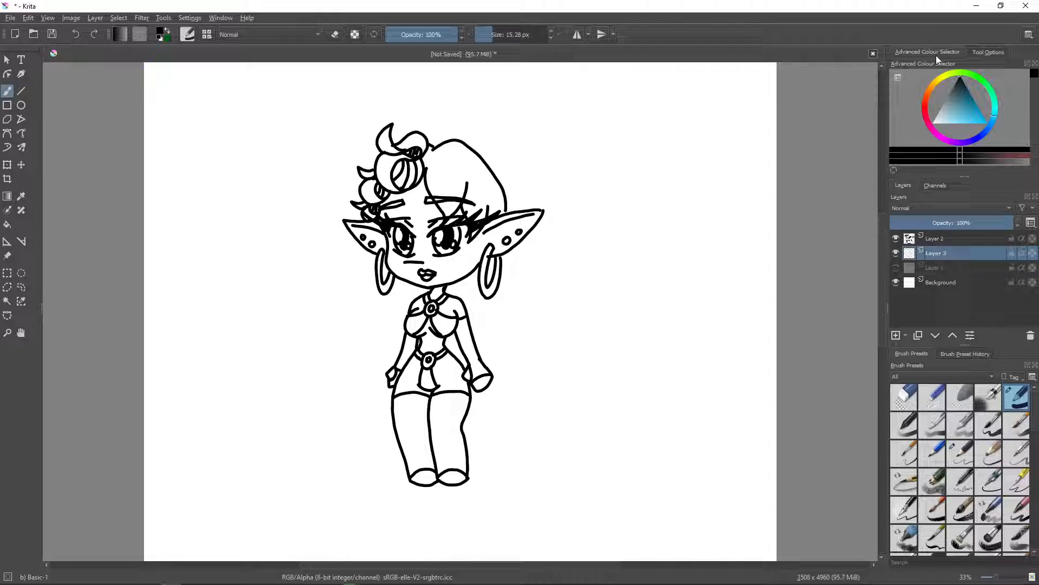
pyautogui.click(988, 84)
pyautogui.click(970, 104)
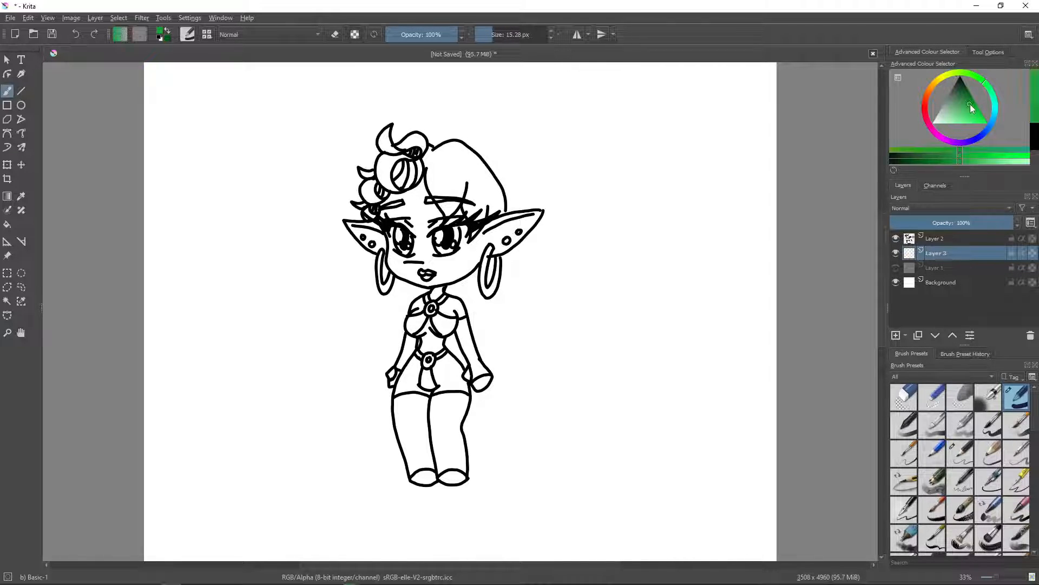
pyautogui.click(976, 103)
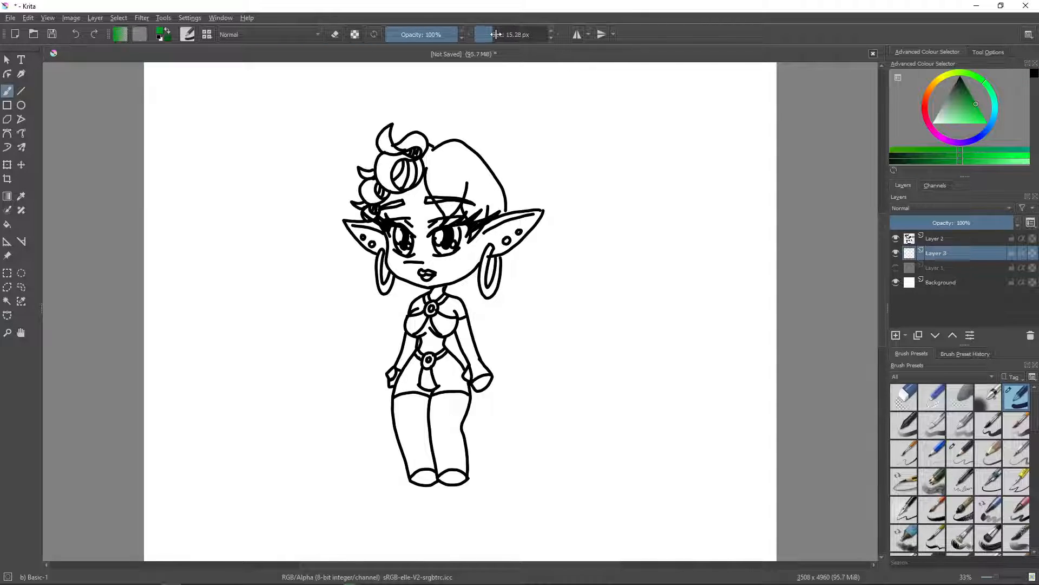
pyautogui.moveTo(496, 35); pyautogui.dragTo(501, 34)
pyautogui.moveTo(414, 276)
pyautogui.mouseDown()
pyautogui.moveTo(422, 207)
pyautogui.moveTo(413, 196)
pyautogui.moveTo(416, 210)
pyautogui.moveTo(387, 209)
pyautogui.moveTo(393, 273)
pyautogui.moveTo(422, 281)
pyautogui.mouseUp()
# - Paint the stacked hair curls purple on the colour layer beneath the line art
pyautogui.click(951, 142)
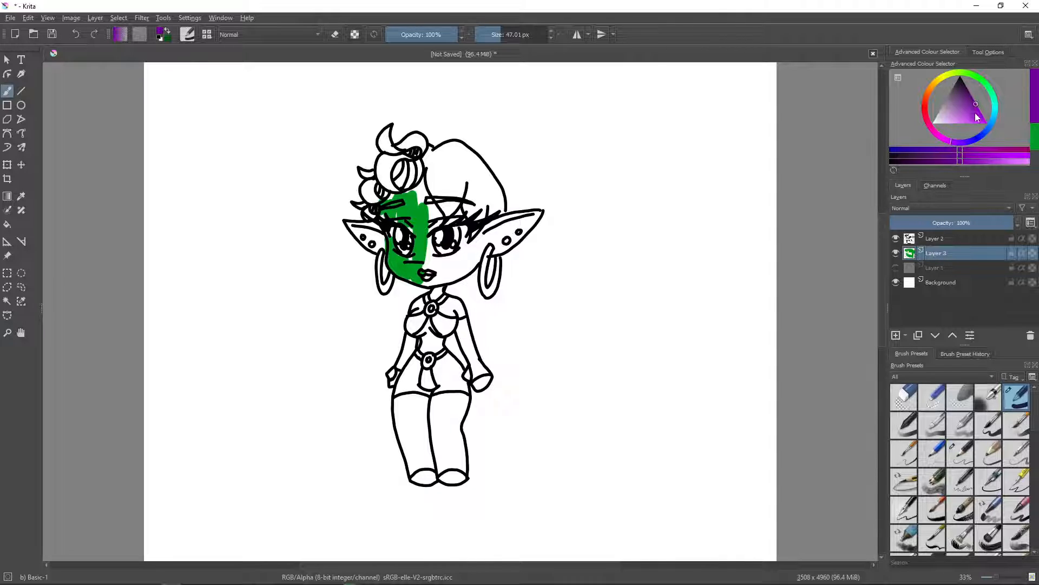
pyautogui.moveTo(388, 162)
pyautogui.mouseDown()
pyautogui.moveTo(388, 180)
pyautogui.moveTo(394, 162)
pyautogui.moveTo(420, 173)
pyautogui.moveTo(384, 135)
pyautogui.mouseUp()
pyautogui.moveTo(374, 181)
pyautogui.mouseDown()
pyautogui.moveTo(372, 198)
pyautogui.moveTo(366, 175)
pyautogui.moveTo(361, 209)
pyautogui.mouseUp()
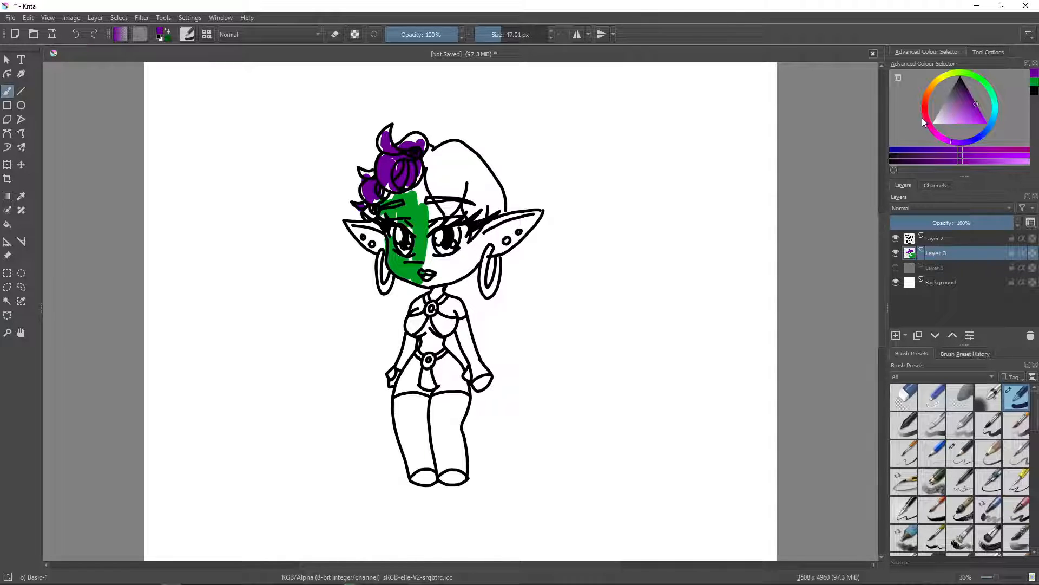
# - Paint the large hair section beside the purple curls dark red on the colour layer beneath the line art
pyautogui.click(925, 110)
pyautogui.click(978, 109)
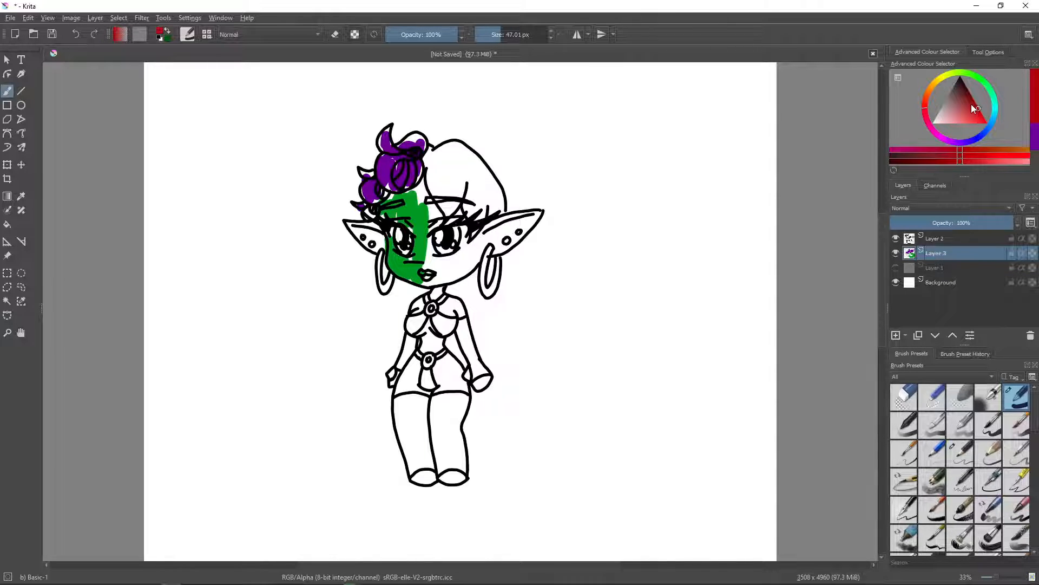
pyautogui.moveTo(429, 154)
pyautogui.mouseDown()
pyautogui.moveTo(445, 199)
pyautogui.moveTo(462, 174)
pyautogui.moveTo(504, 211)
pyautogui.mouseUp()
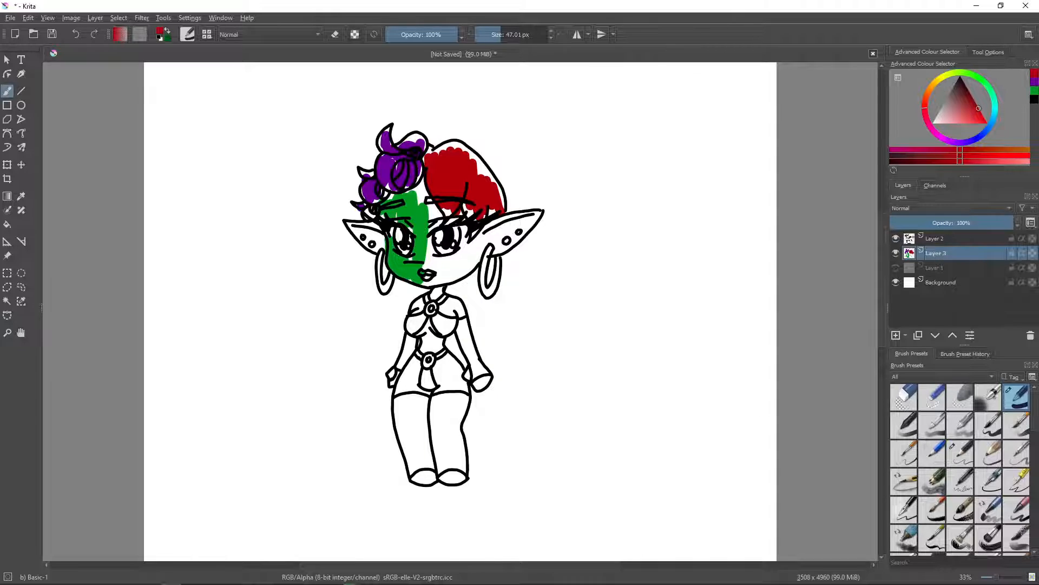
# - Hide the line art and colour layers, Layer 2 and Layer 3, and add a new layer between them
pyautogui.click(896, 253)
pyautogui.click(896, 239)
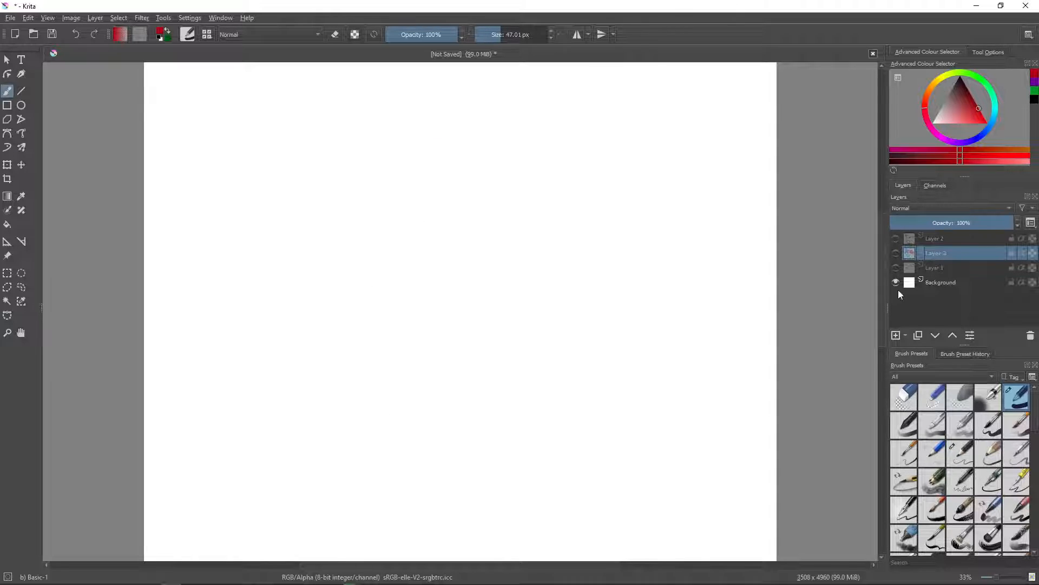
pyautogui.click(894, 335)
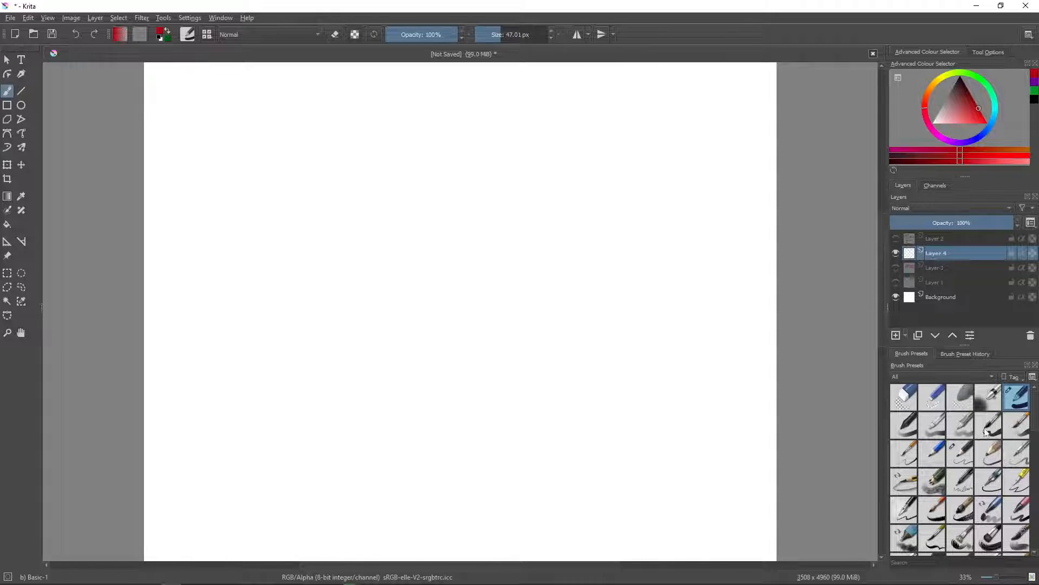
# - Sketch a tiny seated figure near the page's upper right corner in black with the Pencil-2 brush
pyautogui.click(961, 453)
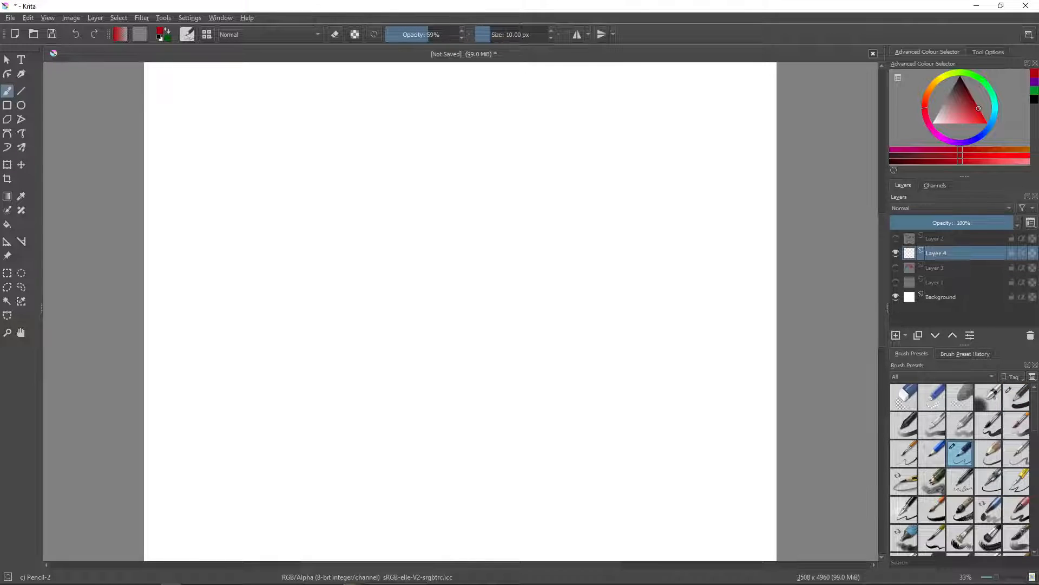
pyautogui.click(964, 92)
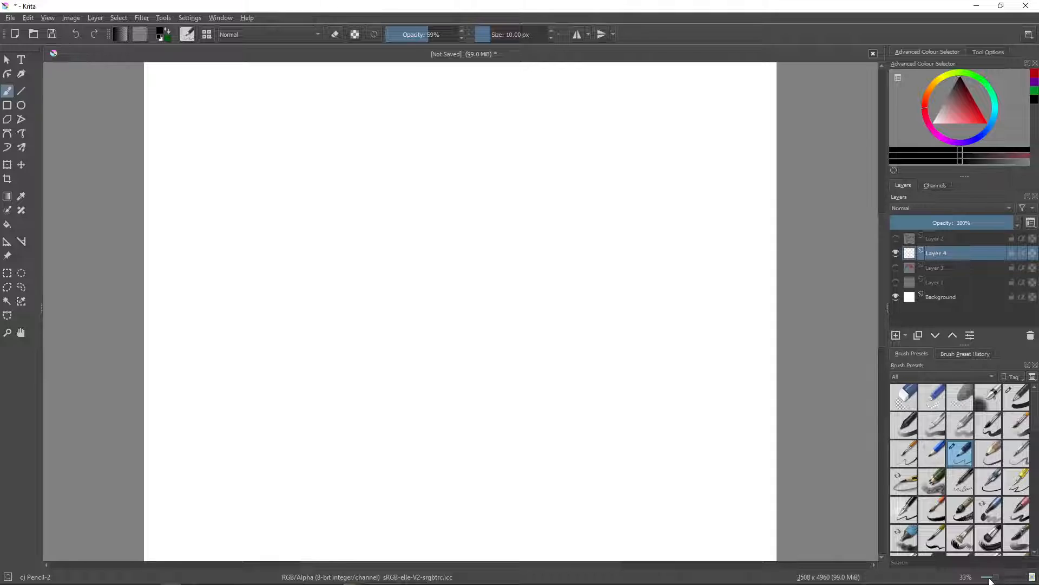
pyautogui.moveTo(997, 578); pyautogui.dragTo(996, 577)
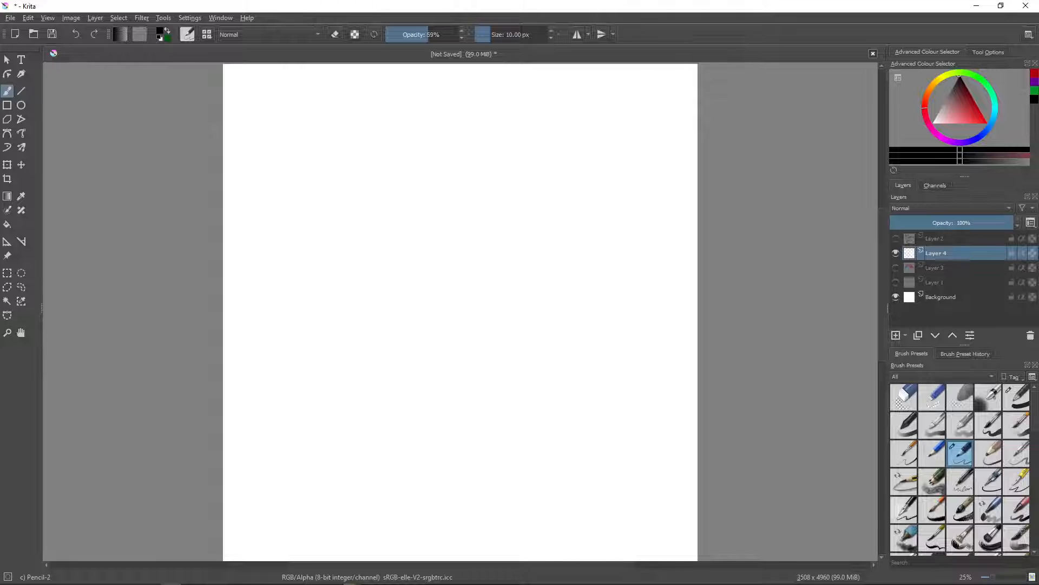
pyautogui.moveTo(588, 93)
pyautogui.mouseDown()
pyautogui.moveTo(611, 95)
pyautogui.moveTo(596, 93)
pyautogui.moveTo(595, 130)
pyautogui.mouseUp()
pyautogui.moveTo(607, 91)
pyautogui.mouseDown()
pyautogui.moveTo(589, 159)
pyautogui.moveTo(612, 139)
pyautogui.moveTo(581, 149)
pyautogui.moveTo(612, 173)
pyautogui.moveTo(597, 172)
pyautogui.mouseUp()
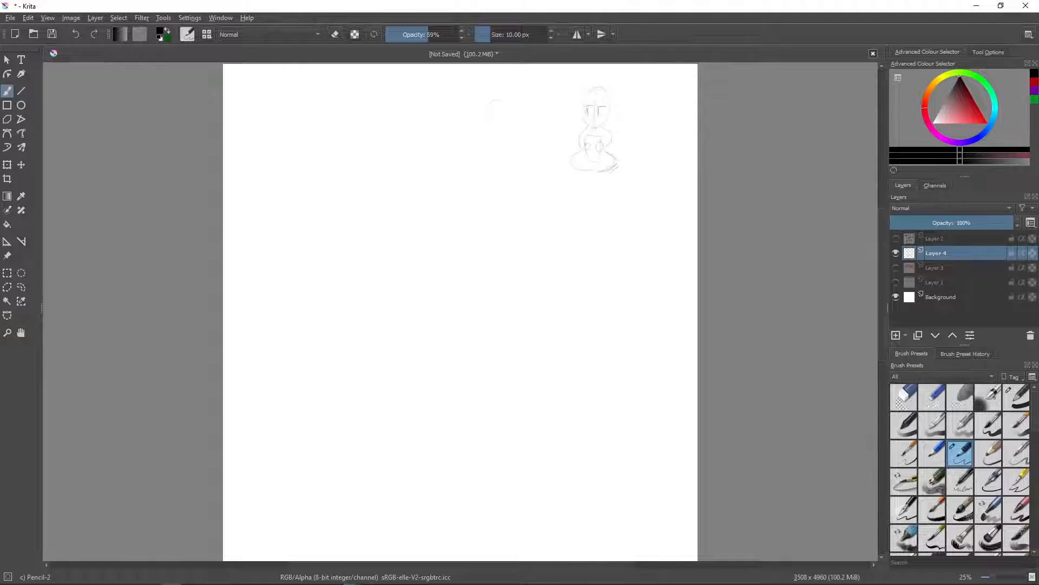
# - Sketch a second tiny figure beside the seated one, with a flared base and a raised arm holding up a box
pyautogui.moveTo(488, 120)
pyautogui.mouseDown()
pyautogui.moveTo(497, 126)
pyautogui.moveTo(508, 111)
pyautogui.moveTo(498, 126)
pyautogui.mouseUp()
pyautogui.moveTo(494, 129); pyautogui.dragTo(468, 114)
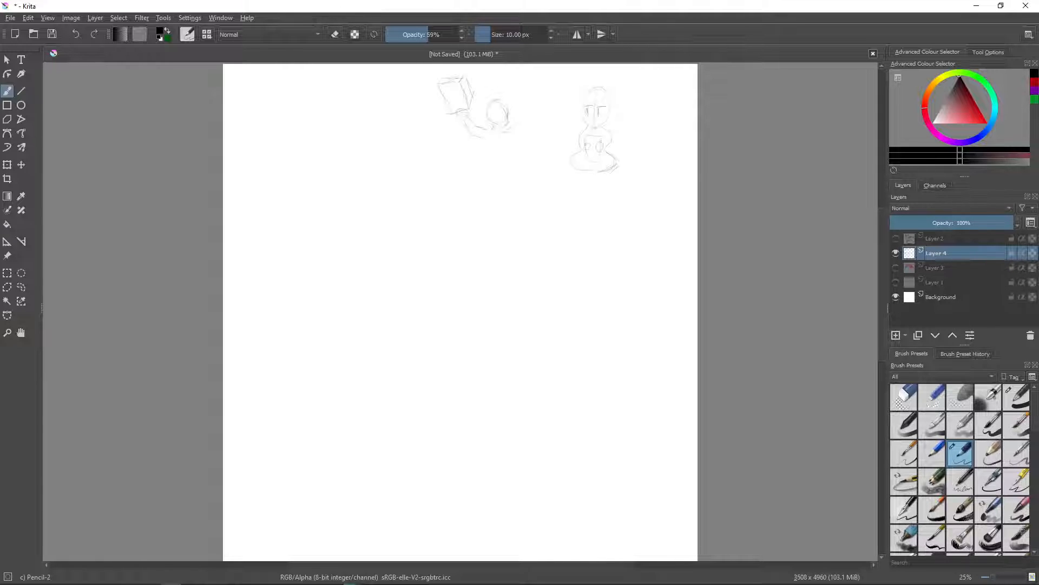
pyautogui.moveTo(503, 131)
pyautogui.mouseDown()
pyautogui.moveTo(532, 115)
pyautogui.moveTo(512, 138)
pyautogui.mouseUp()
pyautogui.moveTo(489, 140); pyautogui.dragTo(496, 153)
pyautogui.moveTo(487, 163); pyautogui.dragTo(529, 169)
# - Sketch a third tiny figure reaching toward the box holder, and draw a large circle around the seated figure
pyautogui.moveTo(547, 102); pyautogui.dragTo(529, 110)
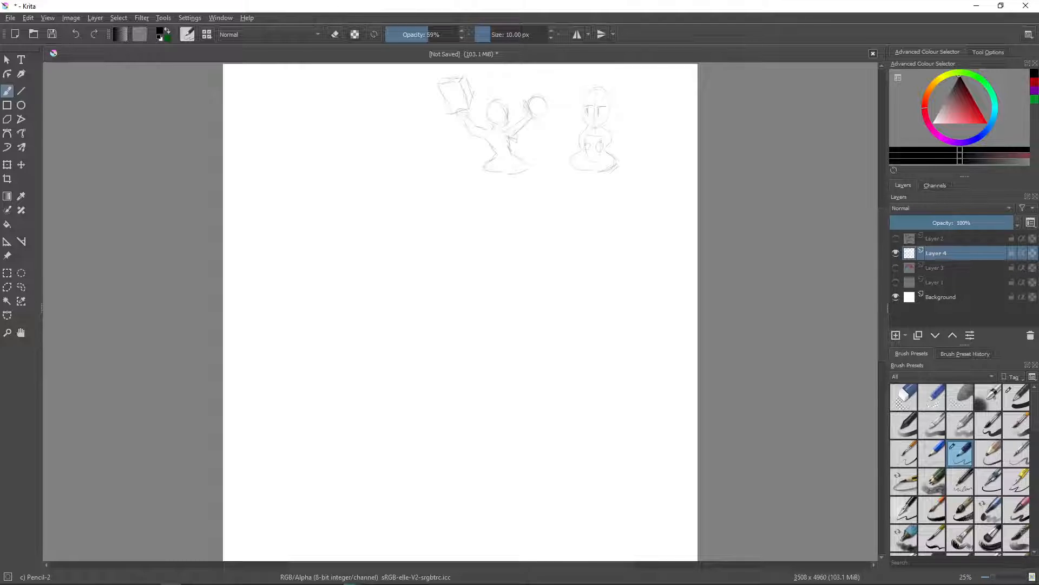
pyautogui.moveTo(509, 114)
pyautogui.mouseDown()
pyautogui.moveTo(536, 123)
pyautogui.moveTo(506, 120)
pyautogui.moveTo(516, 99)
pyautogui.mouseUp()
pyautogui.moveTo(545, 123); pyautogui.dragTo(566, 136)
pyautogui.moveTo(571, 138)
pyautogui.mouseDown()
pyautogui.moveTo(570, 166)
pyautogui.moveTo(542, 160)
pyautogui.moveTo(571, 168)
pyautogui.mouseUp()
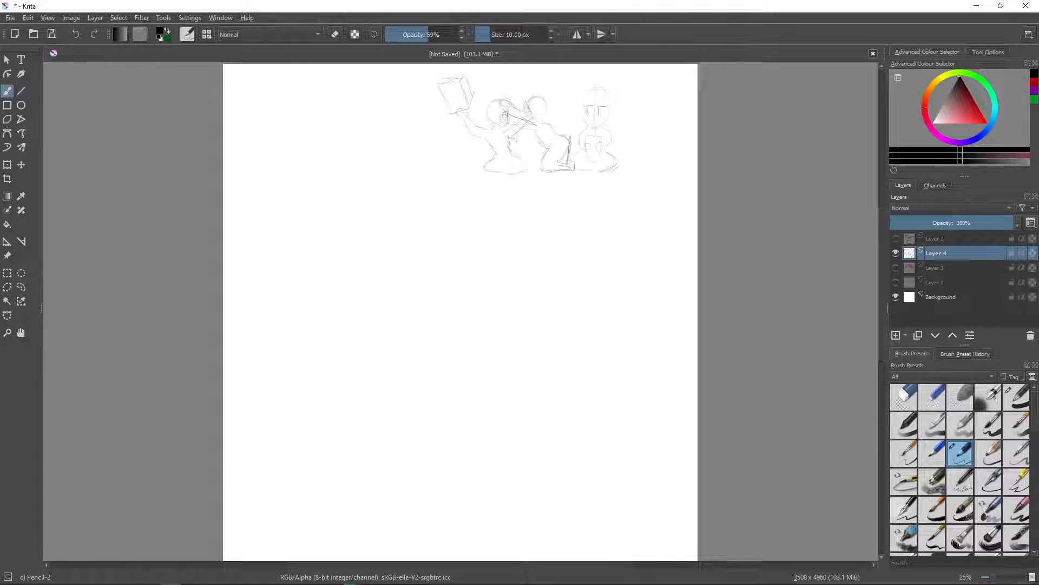
pyautogui.moveTo(591, 86); pyautogui.dragTo(607, 176)
# - Sketch a large round head near the middle of the page with a vertical centre line, a low cross guide and flattened sides
pyautogui.moveTo(407, 277); pyautogui.dragTo(448, 323)
pyautogui.moveTo(414, 254); pyautogui.dragTo(479, 306)
pyautogui.moveTo(477, 251); pyautogui.dragTo(440, 327)
pyautogui.moveTo(488, 279); pyautogui.dragTo(469, 325)
pyautogui.moveTo(441, 248); pyautogui.dragTo(444, 321)
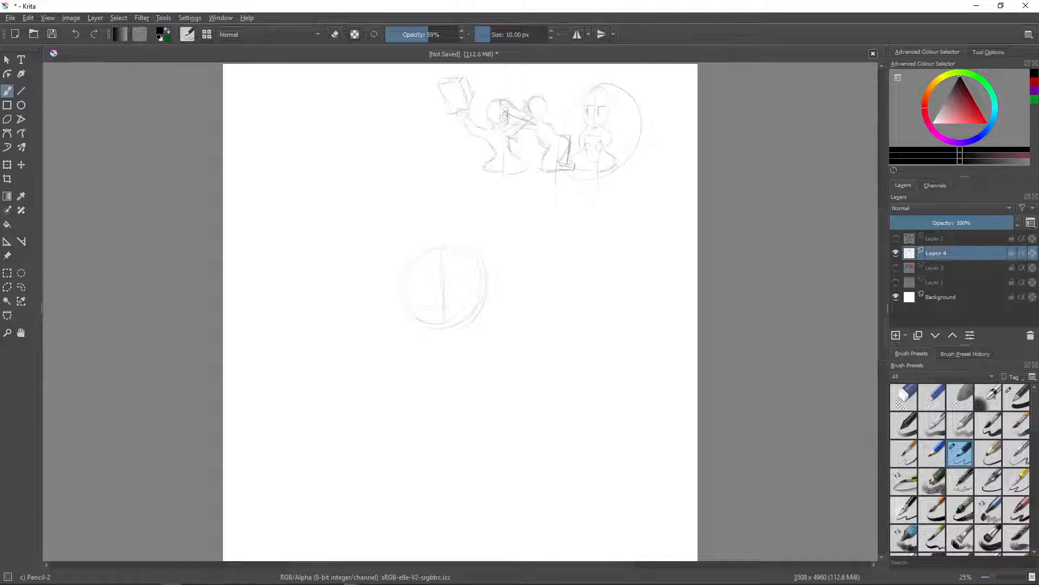
pyautogui.moveTo(425, 307); pyautogui.dragTo(458, 305)
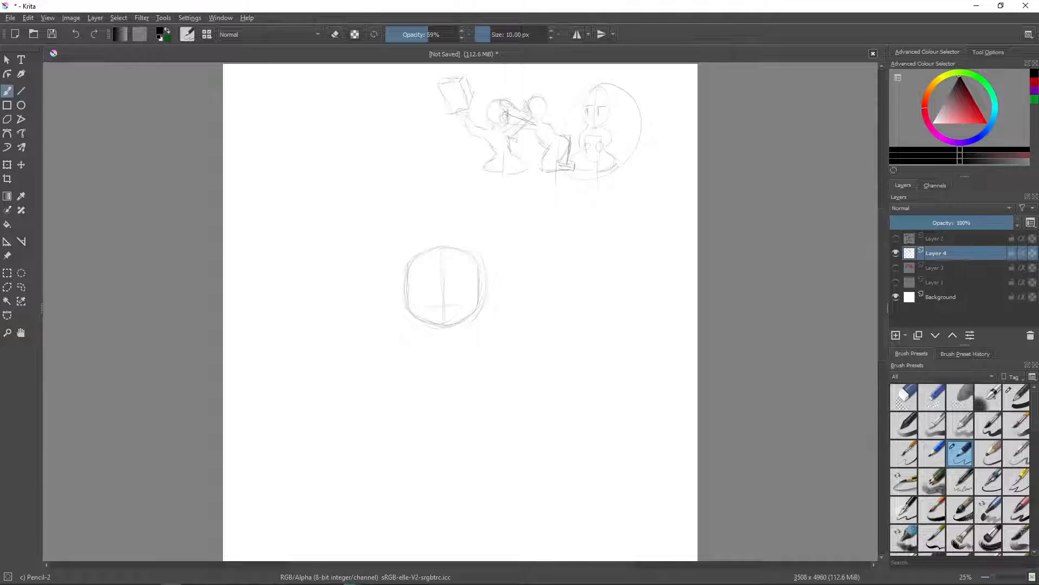
# - Sketch two large oval eyes on either side of the head's centre line, erasing and redrawing as needed
pyautogui.moveTo(423, 284); pyautogui.dragTo(432, 284)
pyautogui.click(904, 397)
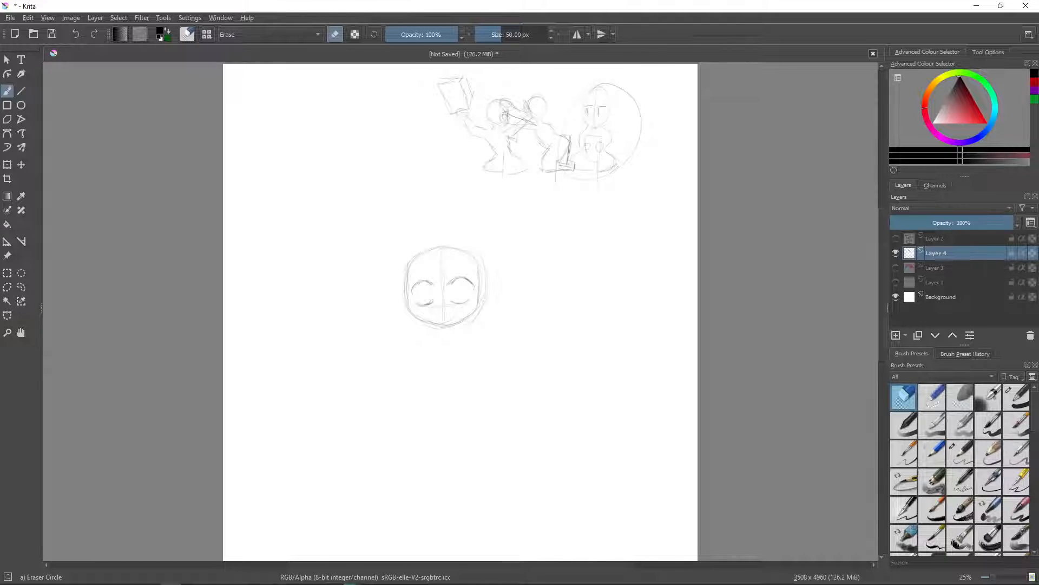
pyautogui.click(960, 454)
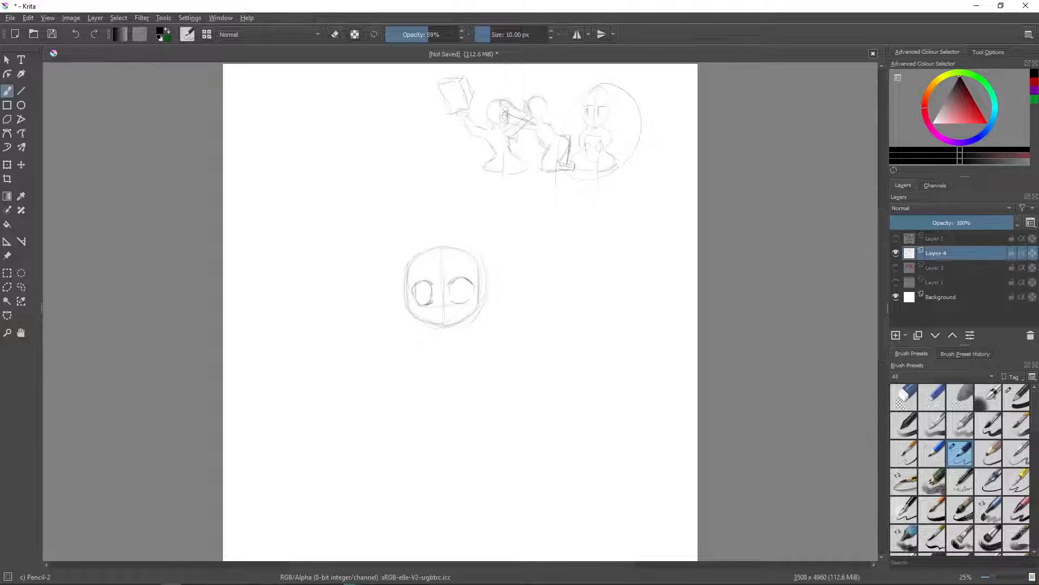
pyautogui.moveTo(466, 281)
pyautogui.mouseDown()
pyautogui.moveTo(465, 300)
pyautogui.moveTo(418, 296)
pyautogui.mouseUp()
# - Set the brush smoothing to None and return to the colour selector
pyautogui.click(986, 50)
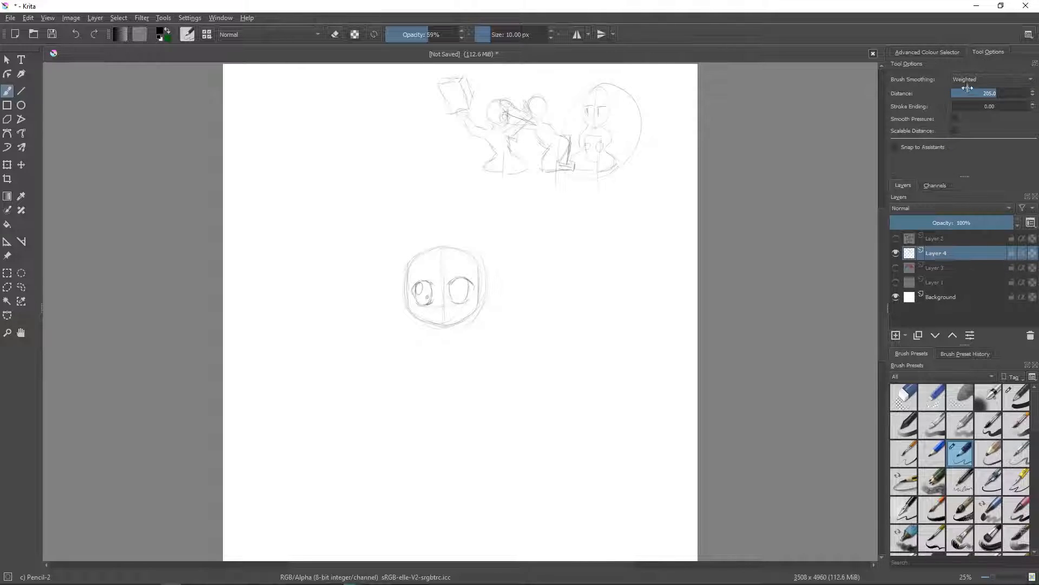
pyautogui.click(979, 79)
pyautogui.click(971, 57)
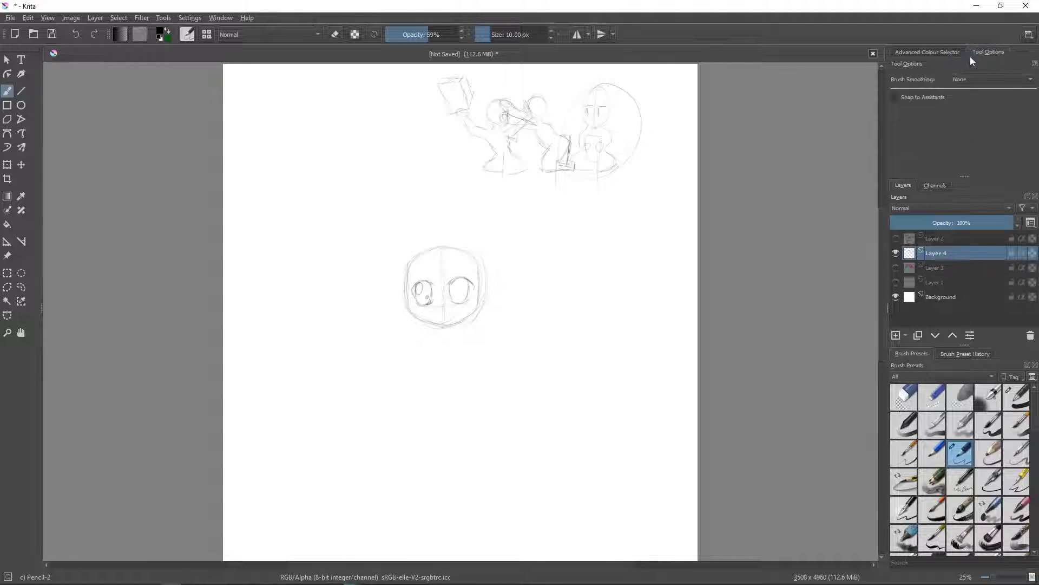
pyautogui.click(927, 51)
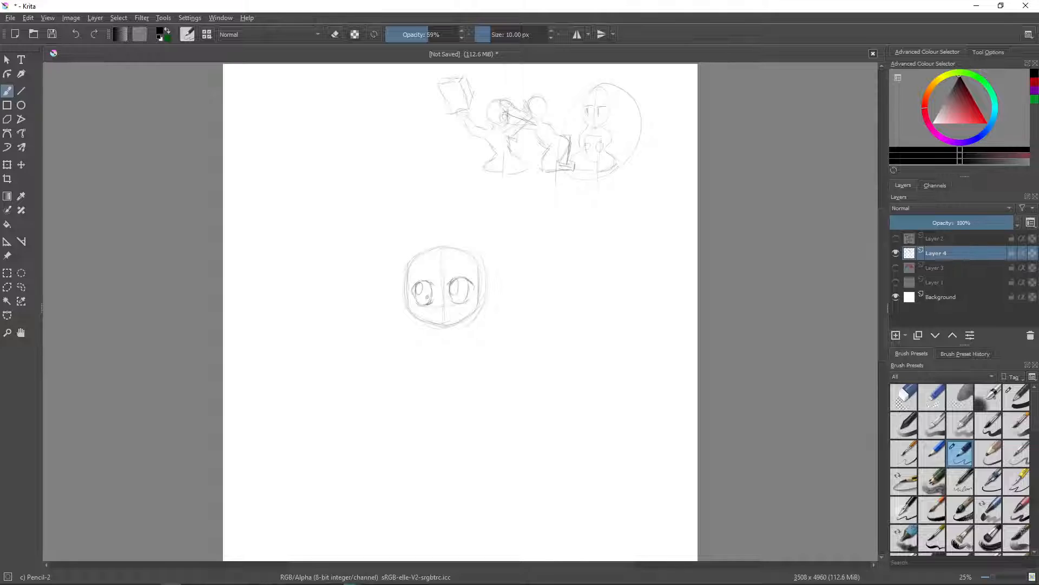
# - Sketch the irises and highlights inside both eyes, and the small nose and mouth on the centre line
pyautogui.moveTo(463, 293); pyautogui.dragTo(427, 301)
pyautogui.moveTo(446, 316); pyautogui.dragTo(446, 332)
# - Sketch a pointed ear on each side of the head, with small round details inside both ears
pyautogui.moveTo(483, 277)
pyautogui.mouseDown()
pyautogui.moveTo(501, 274)
pyautogui.moveTo(481, 307)
pyautogui.mouseUp()
pyautogui.moveTo(405, 282)
pyautogui.mouseDown()
pyautogui.moveTo(387, 278)
pyautogui.moveTo(404, 305)
pyautogui.mouseUp()
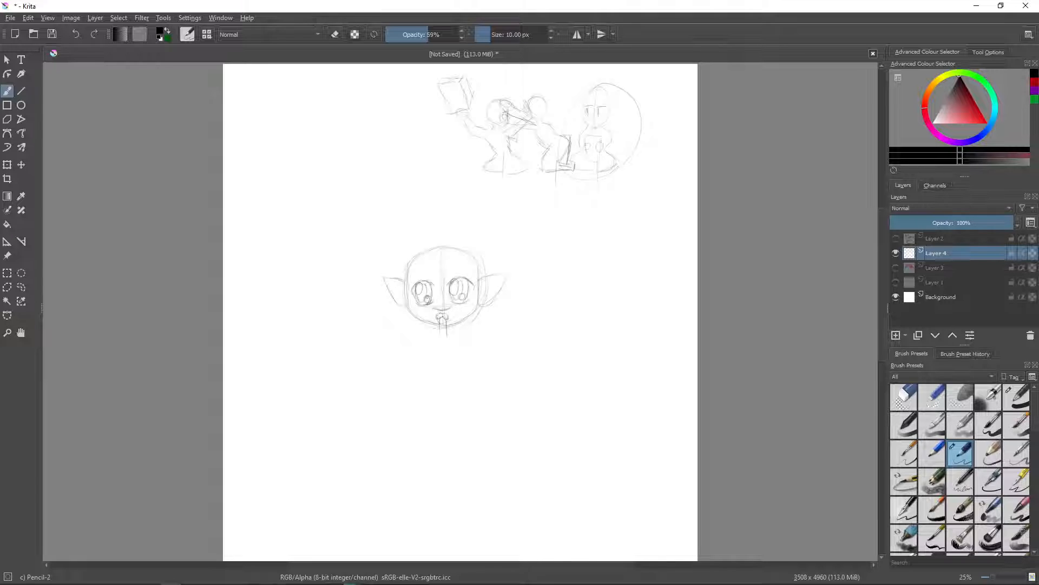
pyautogui.moveTo(491, 291); pyautogui.dragTo(495, 289)
pyautogui.moveTo(401, 298); pyautogui.dragTo(400, 299)
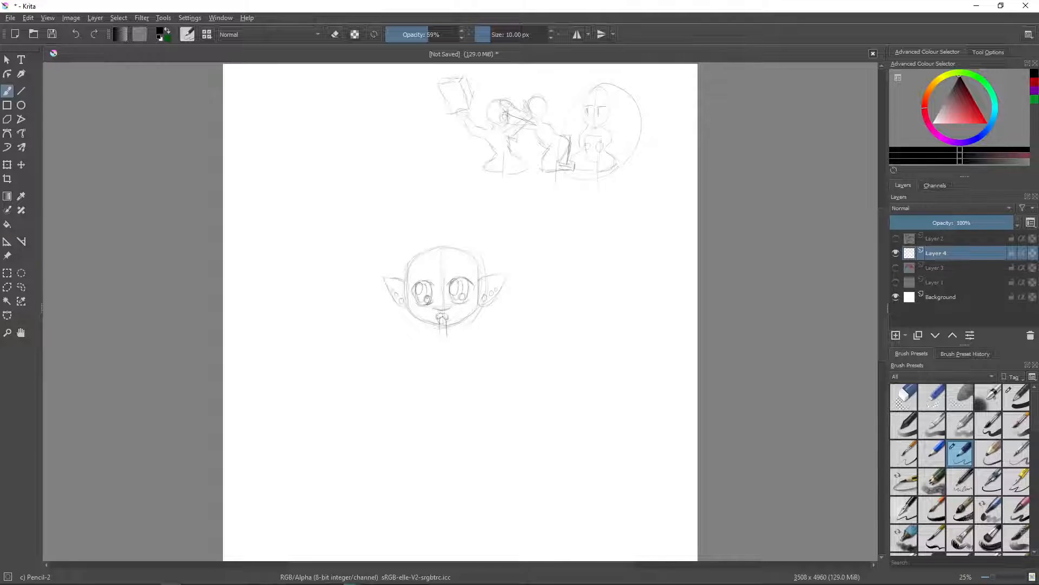
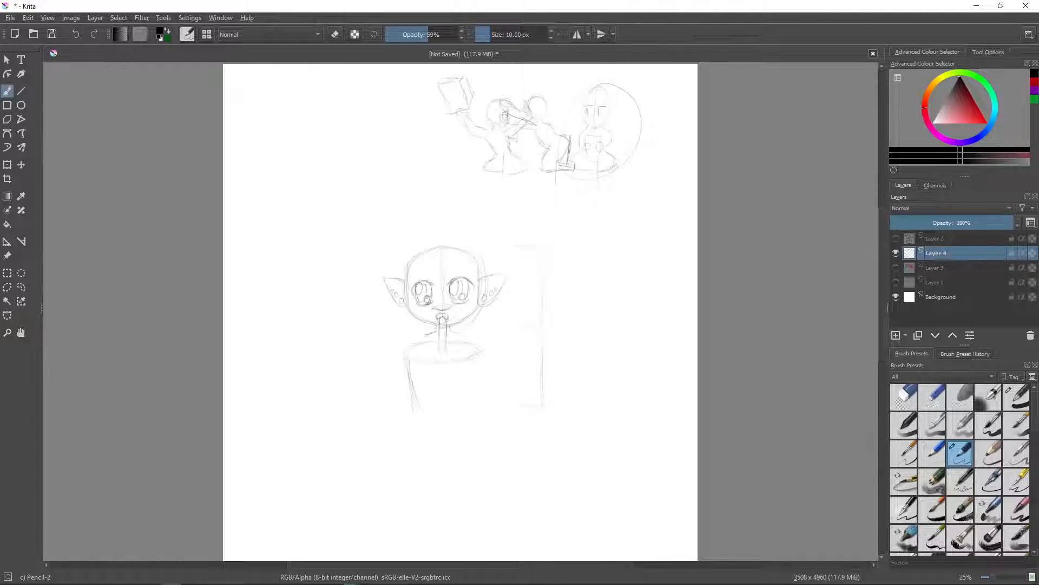
# - Sketch the missing side of the cup below the straw and a small rounded hand with a raised thumb on each side
pyautogui.moveTo(479, 359); pyautogui.dragTo(472, 413)
pyautogui.moveTo(410, 366); pyautogui.dragTo(410, 391)
pyautogui.moveTo(475, 365); pyautogui.dragTo(467, 385)
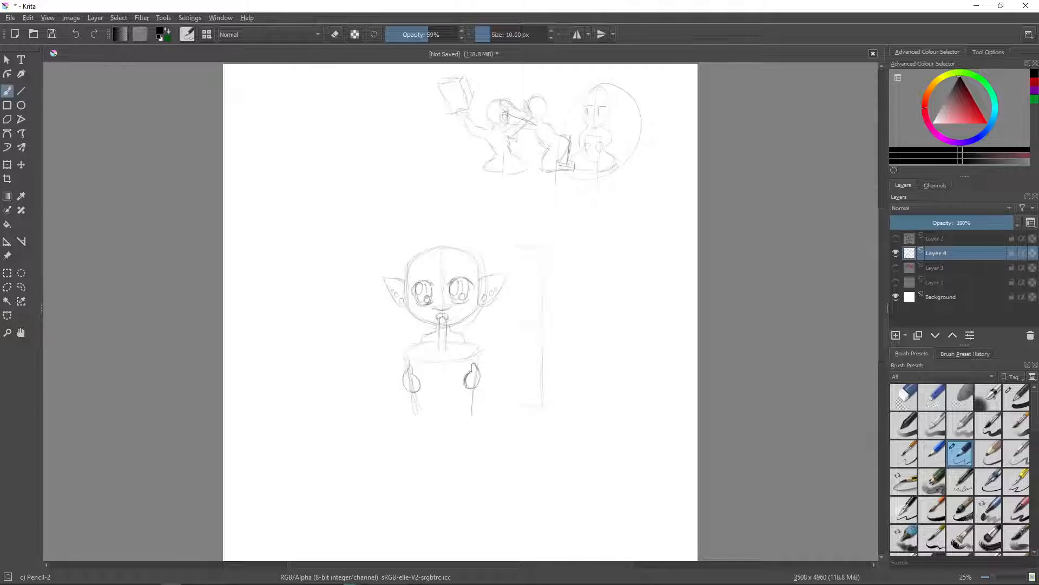
# - Sketch the curved base of the cup and two rounded, bent legs spreading out on either side of it
pyautogui.moveTo(413, 392)
pyautogui.mouseDown()
pyautogui.moveTo(420, 418)
pyautogui.moveTo(479, 413)
pyautogui.mouseUp()
pyautogui.moveTo(474, 399); pyautogui.dragTo(503, 410)
pyautogui.moveTo(501, 411)
pyautogui.mouseDown()
pyautogui.moveTo(503, 432)
pyautogui.moveTo(489, 443)
pyautogui.mouseUp()
pyautogui.moveTo(461, 436); pyautogui.dragTo(471, 456)
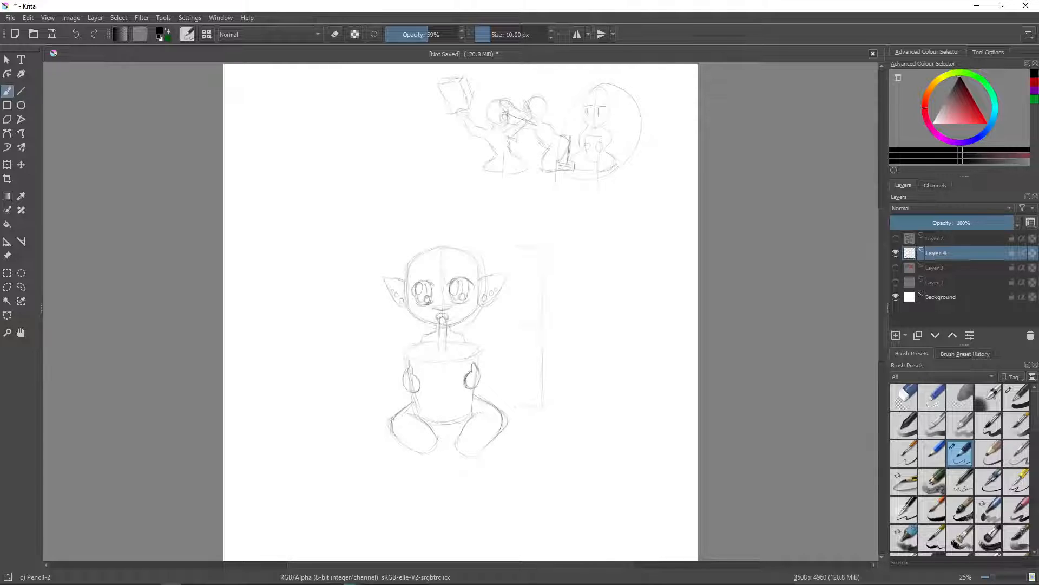
pyautogui.moveTo(425, 250); pyautogui.dragTo(416, 269)
pyautogui.moveTo(451, 260)
pyautogui.mouseDown()
pyautogui.moveTo(453, 274)
pyautogui.moveTo(462, 244)
pyautogui.mouseUp()
pyautogui.click(905, 398)
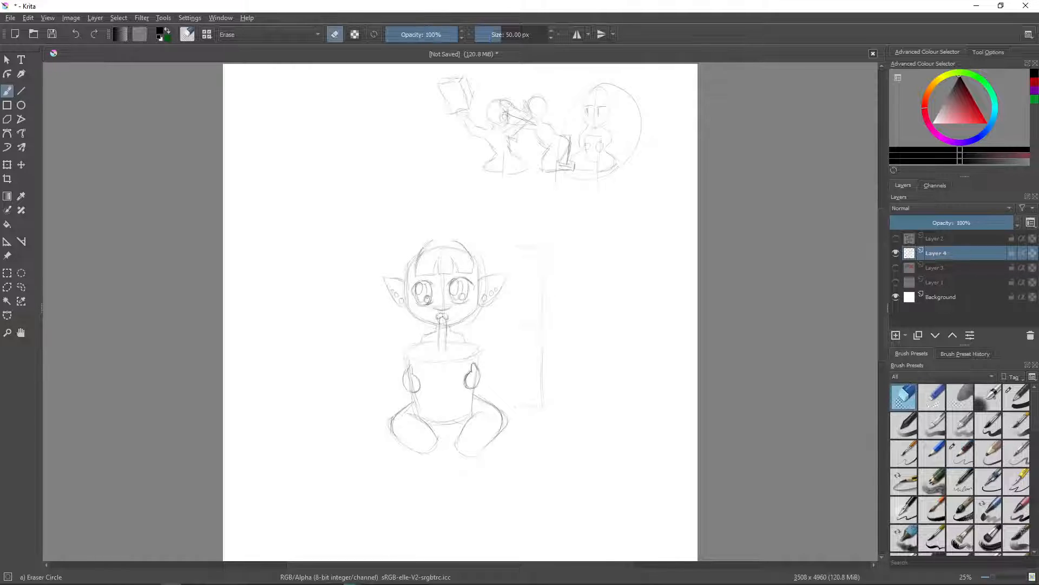
pyautogui.moveTo(474, 271); pyautogui.dragTo(456, 242)
pyautogui.moveTo(417, 277)
pyautogui.mouseDown()
pyautogui.moveTo(432, 242)
pyautogui.moveTo(416, 264)
pyautogui.mouseUp()
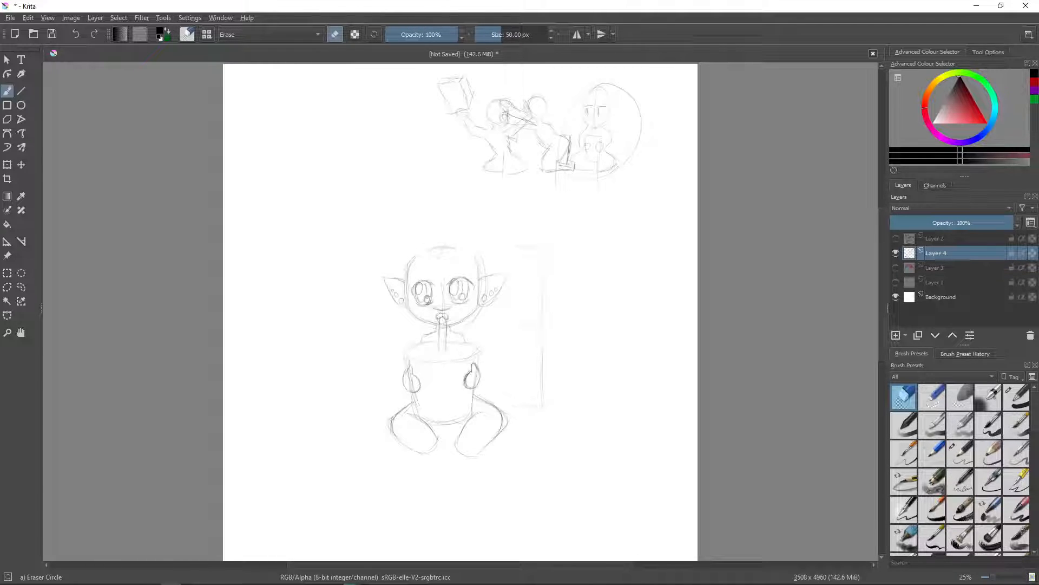
# - Sketch with Pencil-2 a rounded hair outline with a parted fringe around the head and a small hair tie on top
pyautogui.click(960, 453)
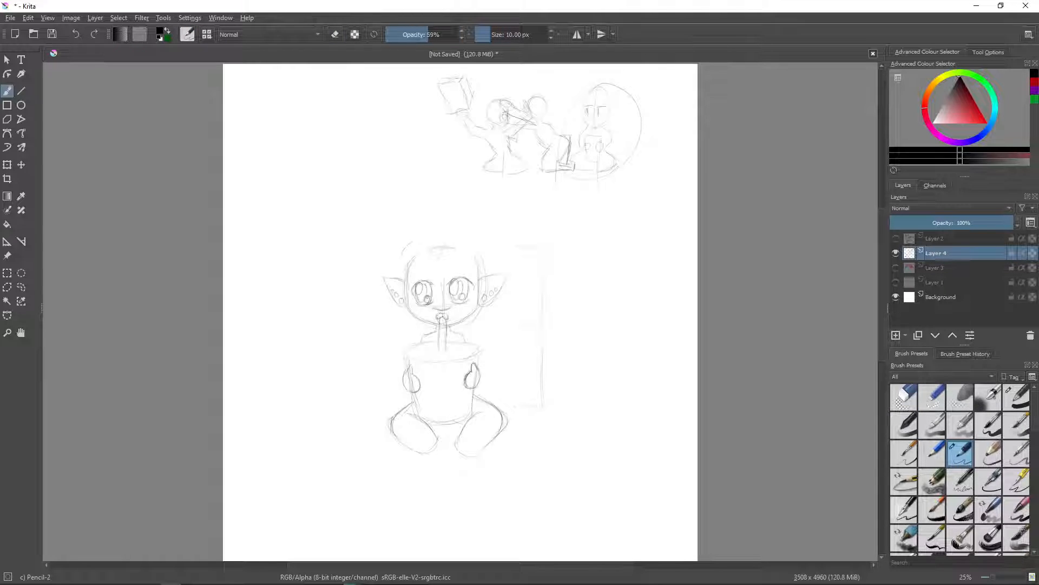
pyautogui.moveTo(403, 253); pyautogui.dragTo(399, 271)
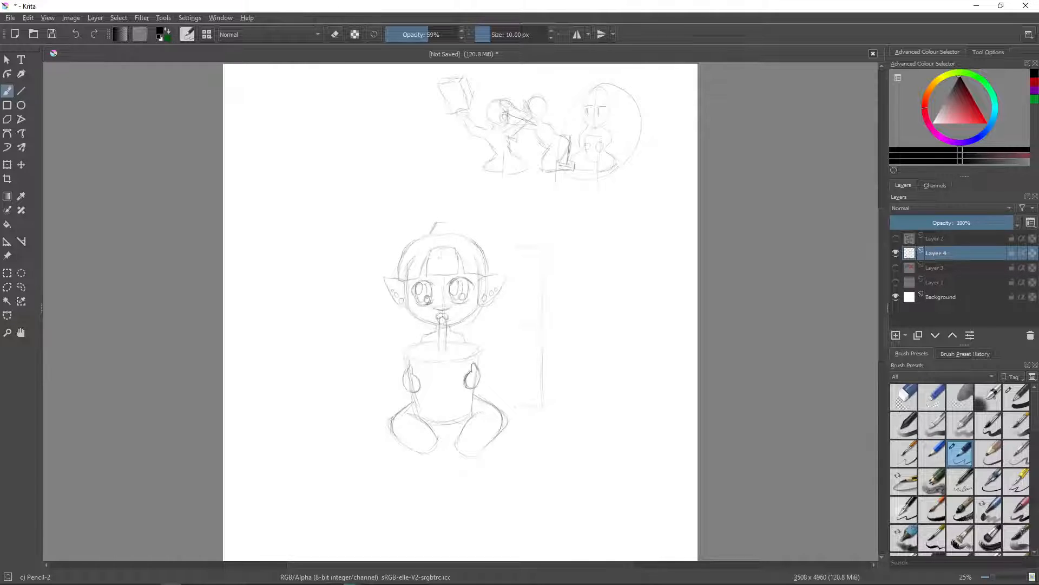
pyautogui.moveTo(449, 223)
pyautogui.mouseDown()
pyautogui.moveTo(460, 234)
pyautogui.moveTo(413, 238)
pyautogui.mouseUp()
# - Sketch a large round bun behind the hair tie and a lock of hair flicking out to pointed tips beside the neck
pyautogui.moveTo(418, 197); pyautogui.dragTo(412, 224)
pyautogui.moveTo(452, 180); pyautogui.dragTo(481, 228)
pyautogui.moveTo(410, 217); pyautogui.dragTo(406, 239)
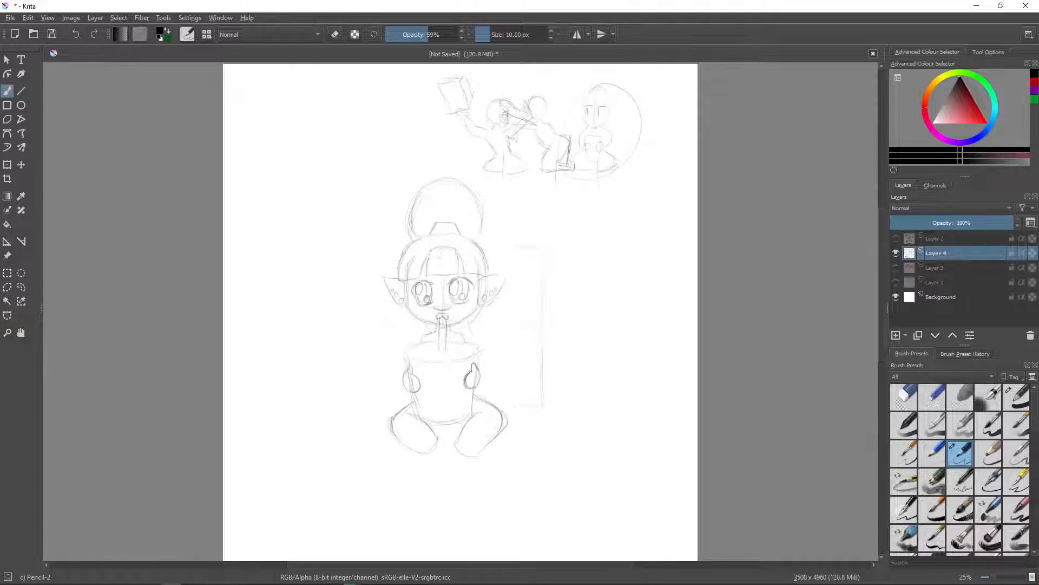
pyautogui.moveTo(468, 322)
pyautogui.mouseDown()
pyautogui.moveTo(507, 331)
pyautogui.moveTo(483, 367)
pyautogui.mouseUp()
# - Set up the inking brush: Weighted smoothing, the Basic-5 Size preset and a brush size of 38.74 px
pyautogui.click(988, 52)
pyautogui.click(966, 81)
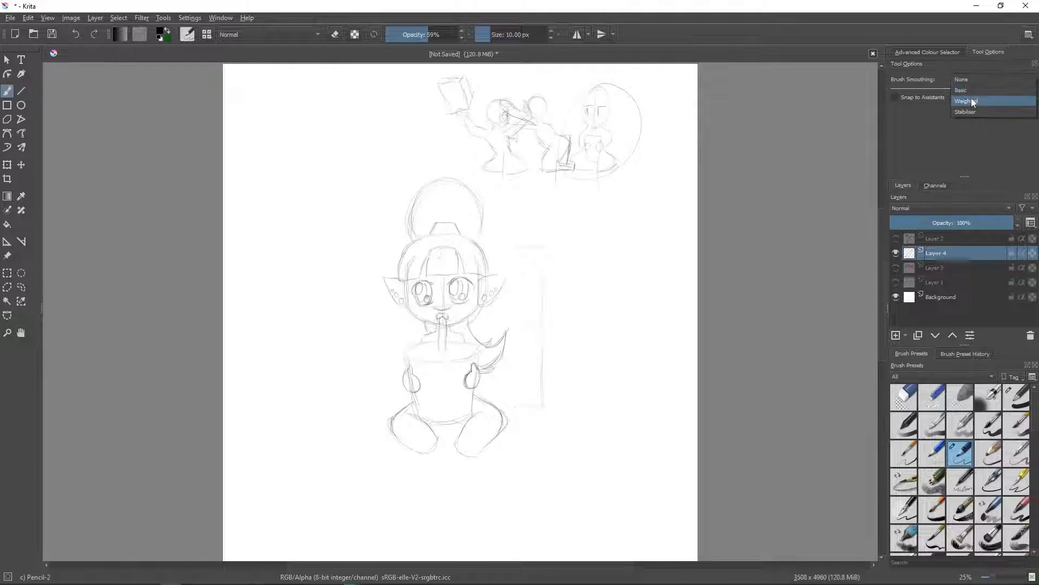
pyautogui.click(971, 101)
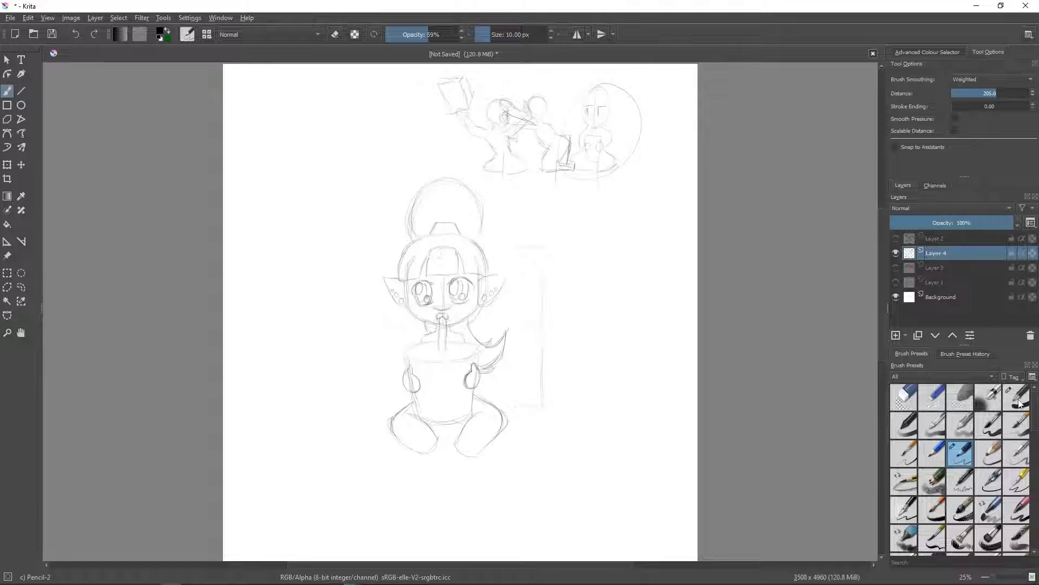
pyautogui.click(988, 425)
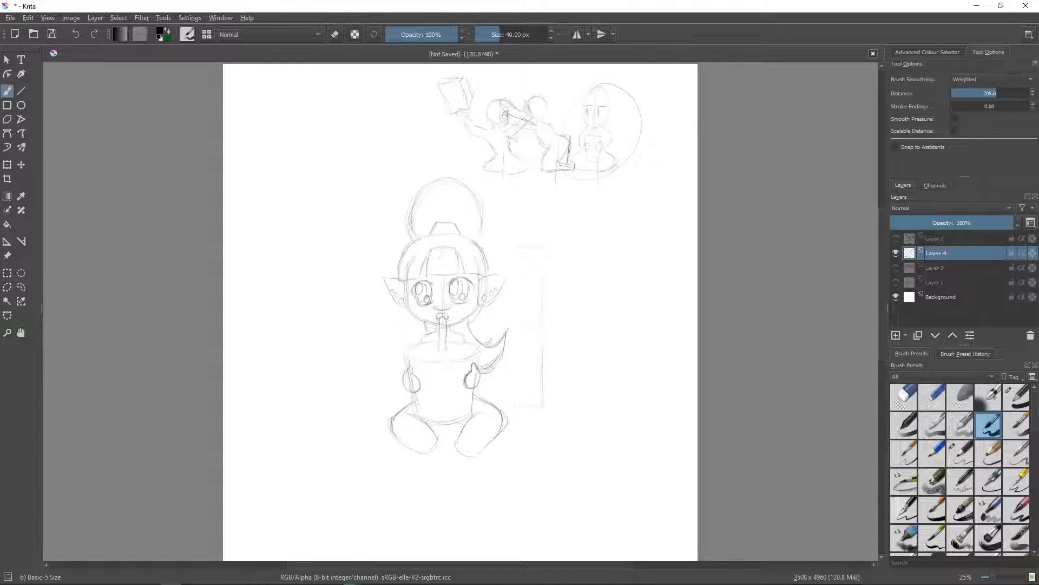
pyautogui.moveTo(495, 34); pyautogui.dragTo(497, 31)
pyautogui.click(499, 34)
# - Ink the parted fringe and the rounded hair outline with a slight dip at the crown, redoing the first stroke
pyautogui.click(1000, 580)
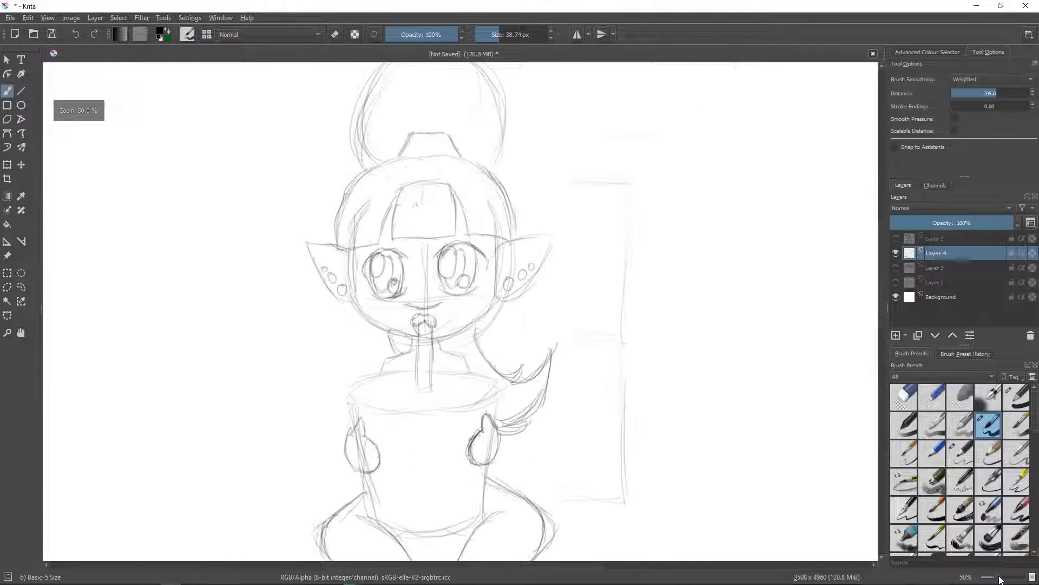
pyautogui.click(1000, 578)
pyautogui.moveTo(881, 292); pyautogui.dragTo(880, 269)
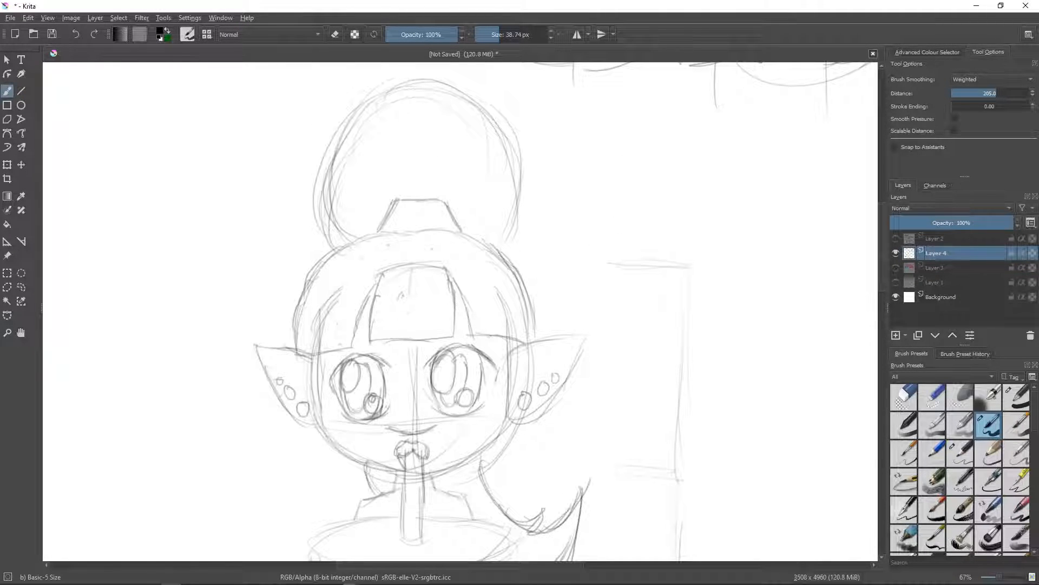
pyautogui.moveTo(344, 281); pyautogui.dragTo(311, 348)
pyautogui.click(75, 34)
pyautogui.moveTo(346, 244)
pyautogui.mouseDown()
pyautogui.moveTo(310, 289)
pyautogui.moveTo(297, 353)
pyautogui.moveTo(349, 346)
pyautogui.moveTo(383, 273)
pyautogui.moveTo(371, 339)
pyautogui.moveTo(452, 336)
pyautogui.mouseUp()
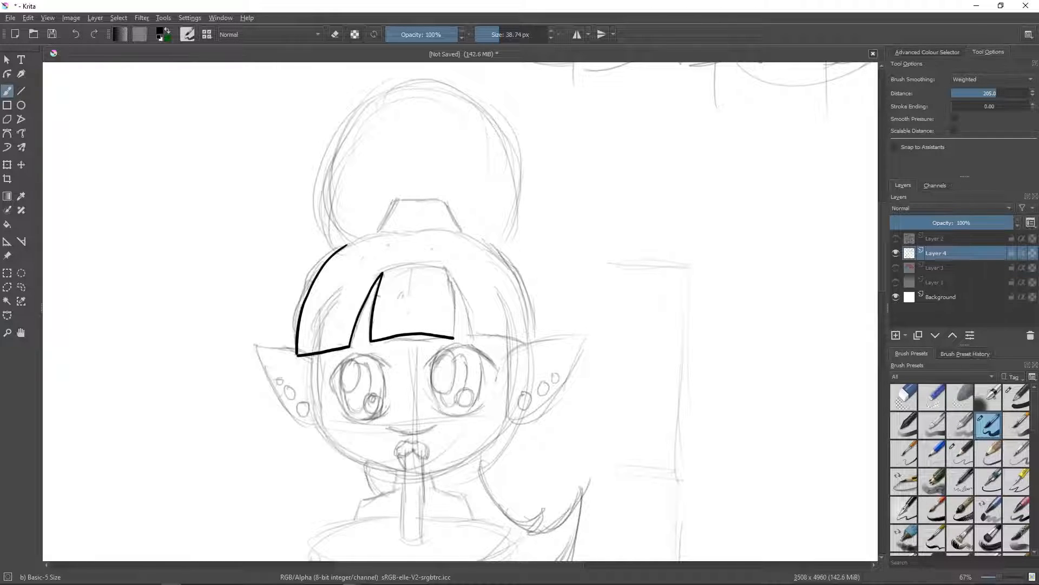
pyautogui.moveTo(443, 263); pyautogui.dragTo(454, 337)
pyautogui.moveTo(444, 264)
pyautogui.mouseDown()
pyautogui.moveTo(472, 334)
pyautogui.moveTo(524, 344)
pyautogui.mouseUp()
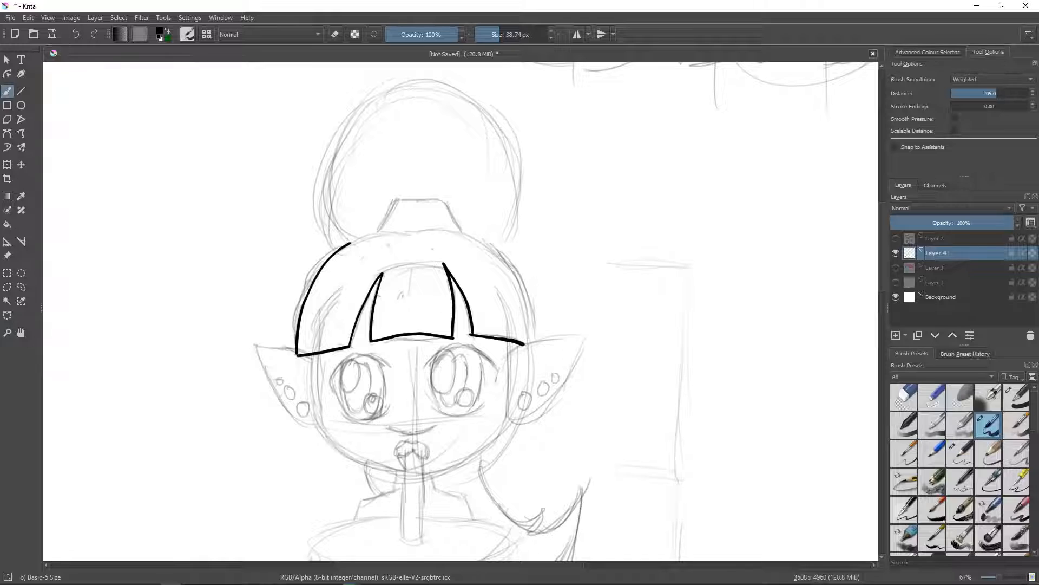
pyautogui.moveTo(349, 244)
pyautogui.mouseDown()
pyautogui.moveTo(470, 232)
pyautogui.moveTo(516, 273)
pyautogui.moveTo(533, 341)
pyautogui.mouseUp()
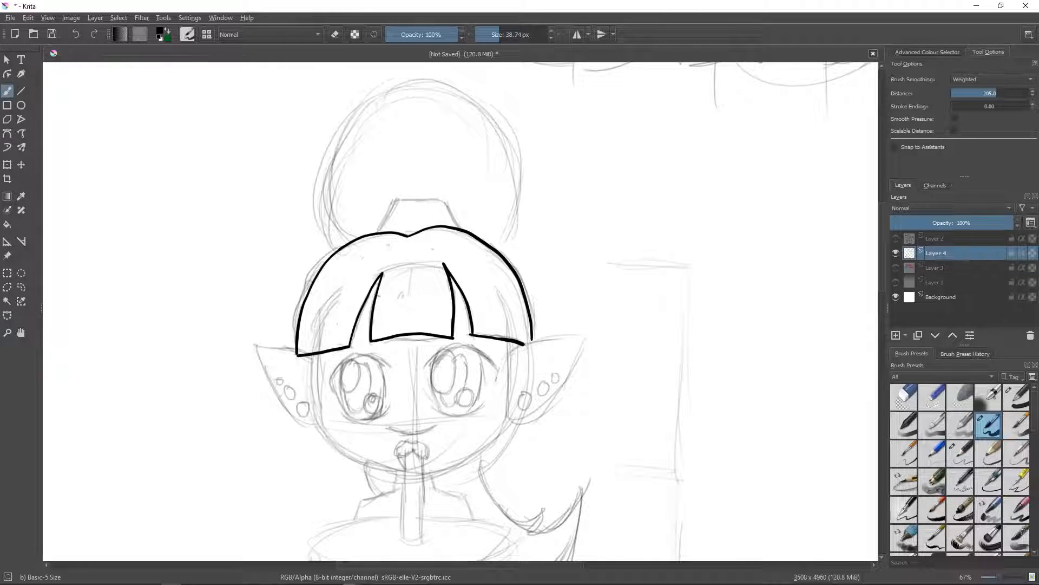
# - Ink the cheeks and jaw of the face, and the nose, lips and straw along its centre line
pyautogui.moveTo(513, 343)
pyautogui.mouseDown()
pyautogui.moveTo(510, 411)
pyautogui.moveTo(467, 459)
pyautogui.mouseUp()
pyautogui.moveTo(316, 355)
pyautogui.mouseDown()
pyautogui.moveTo(319, 423)
pyautogui.moveTo(349, 454)
pyautogui.moveTo(395, 472)
pyautogui.moveTo(469, 456)
pyautogui.mouseUp()
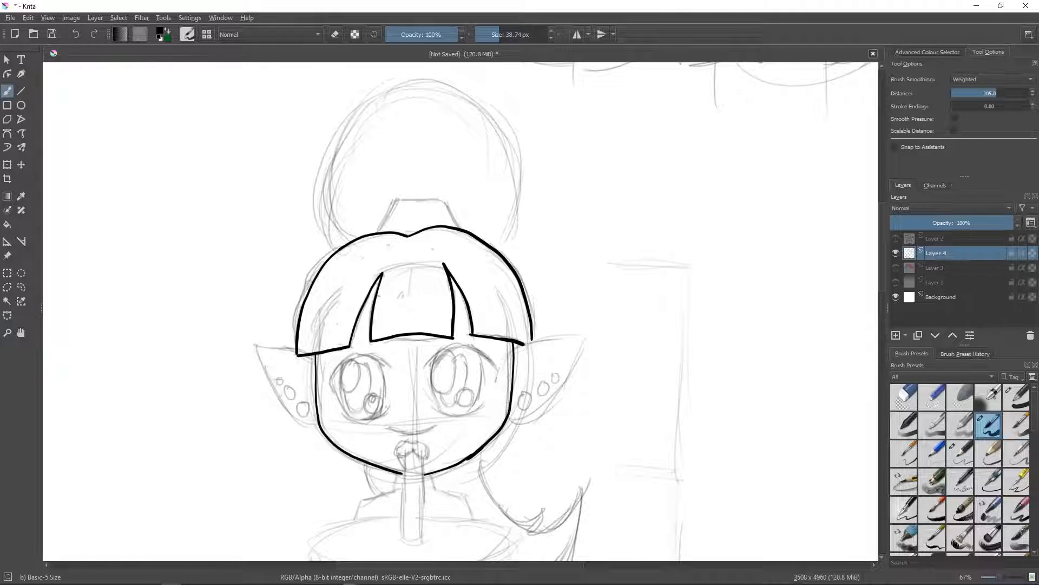
pyautogui.moveTo(402, 440)
pyautogui.mouseDown()
pyautogui.moveTo(417, 442)
pyautogui.moveTo(398, 454)
pyautogui.mouseUp()
pyautogui.moveTo(418, 451)
pyautogui.mouseDown()
pyautogui.moveTo(428, 458)
pyautogui.moveTo(404, 464)
pyautogui.moveTo(401, 535)
pyautogui.mouseUp()
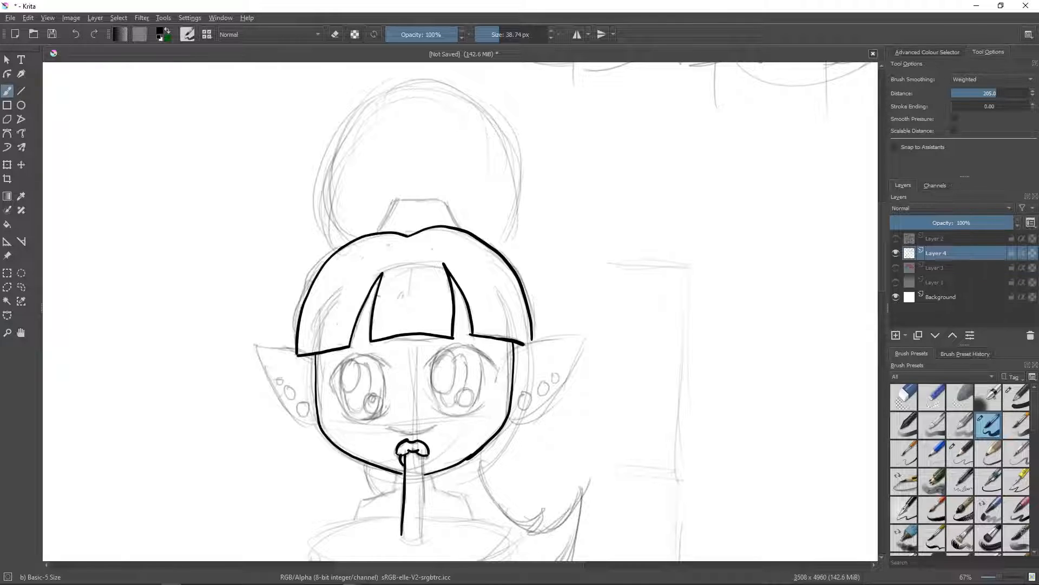
pyautogui.moveTo(422, 453); pyautogui.dragTo(421, 537)
pyautogui.moveTo(388, 428); pyautogui.dragTo(438, 425)
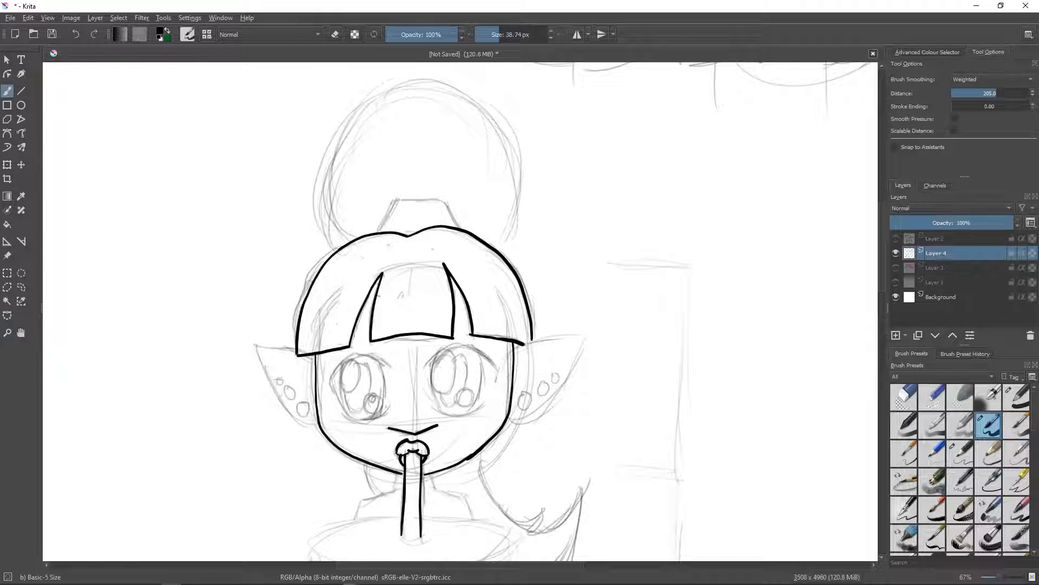
# - Ink the eye on the lock-of-hair side with its upper and lower lash lines, oval iris and rounded highlights
pyautogui.moveTo(424, 367)
pyautogui.mouseDown()
pyautogui.moveTo(482, 353)
pyautogui.moveTo(498, 376)
pyautogui.moveTo(476, 407)
pyautogui.moveTo(435, 412)
pyautogui.mouseUp()
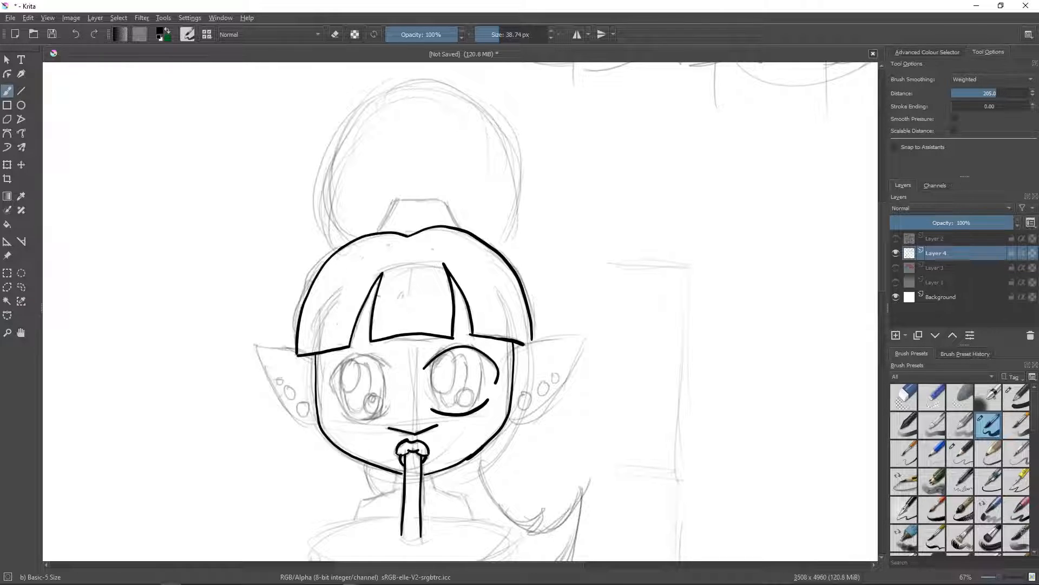
pyautogui.moveTo(437, 353)
pyautogui.mouseDown()
pyautogui.moveTo(431, 391)
pyautogui.moveTo(441, 412)
pyautogui.mouseUp()
pyautogui.moveTo(476, 350)
pyautogui.mouseDown()
pyautogui.moveTo(476, 410)
pyautogui.moveTo(442, 391)
pyautogui.moveTo(458, 370)
pyautogui.moveTo(450, 353)
pyautogui.mouseUp()
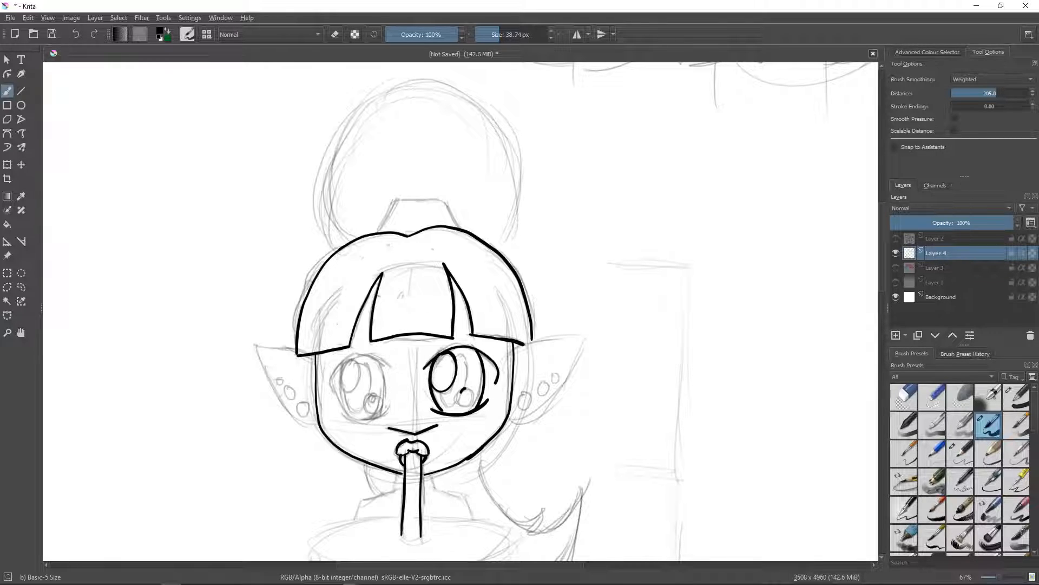
pyautogui.moveTo(464, 388)
pyautogui.mouseDown()
pyautogui.moveTo(459, 401)
pyautogui.moveTo(474, 401)
pyautogui.moveTo(469, 389)
pyautogui.mouseUp()
pyautogui.moveTo(442, 405)
pyautogui.mouseDown()
pyautogui.moveTo(460, 406)
pyautogui.moveTo(462, 348)
pyautogui.mouseUp()
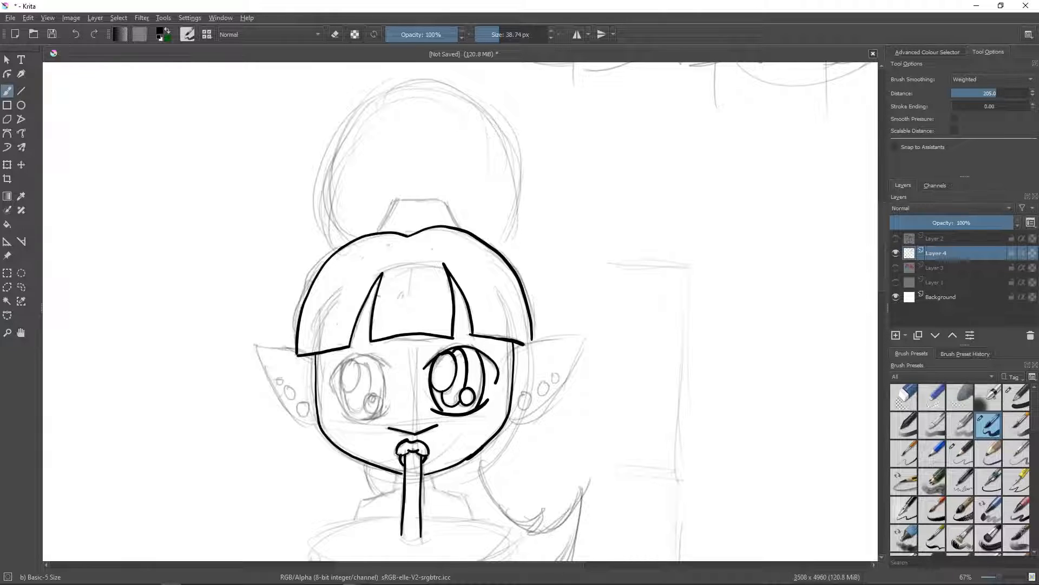
# - Ink the remaining eye to match, with its lash lines, oval iris and rounded highlights
pyautogui.moveTo(393, 368)
pyautogui.mouseDown()
pyautogui.moveTo(363, 355)
pyautogui.moveTo(330, 376)
pyautogui.moveTo(359, 419)
pyautogui.moveTo(388, 412)
pyautogui.mouseUp()
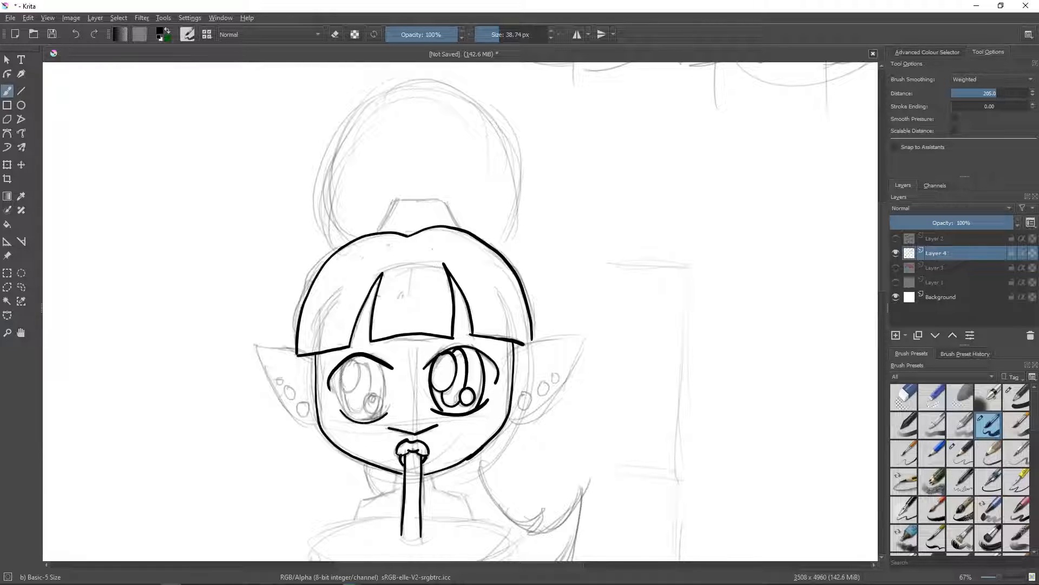
pyautogui.moveTo(343, 364)
pyautogui.mouseDown()
pyautogui.moveTo(338, 397)
pyautogui.moveTo(351, 418)
pyautogui.mouseUp()
pyautogui.moveTo(384, 373); pyautogui.dragTo(386, 416)
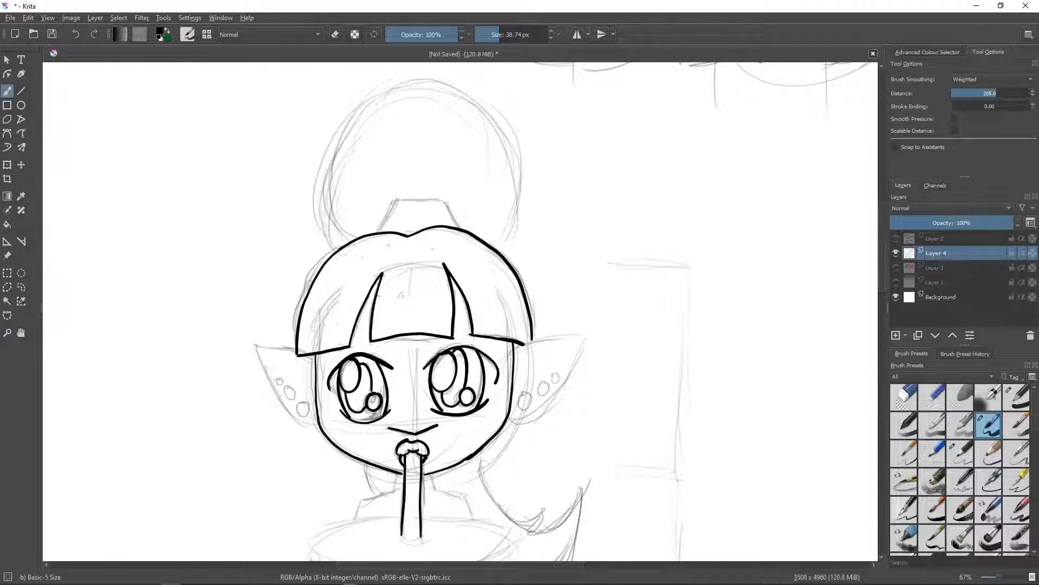
# - Ink both pointed ears and the three small round details inside each one
pyautogui.moveTo(514, 355); pyautogui.dragTo(584, 332)
pyautogui.moveTo(509, 422)
pyautogui.mouseDown()
pyautogui.moveTo(565, 389)
pyautogui.moveTo(587, 333)
pyautogui.mouseUp()
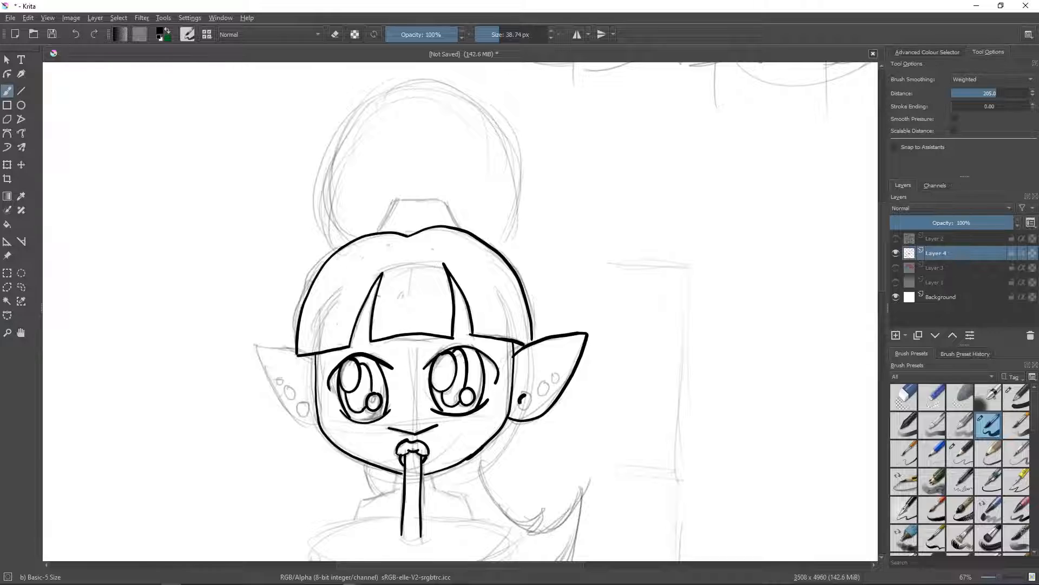
pyautogui.moveTo(523, 399)
pyautogui.mouseDown()
pyautogui.moveTo(531, 405)
pyautogui.moveTo(526, 394)
pyautogui.moveTo(559, 373)
pyautogui.mouseUp()
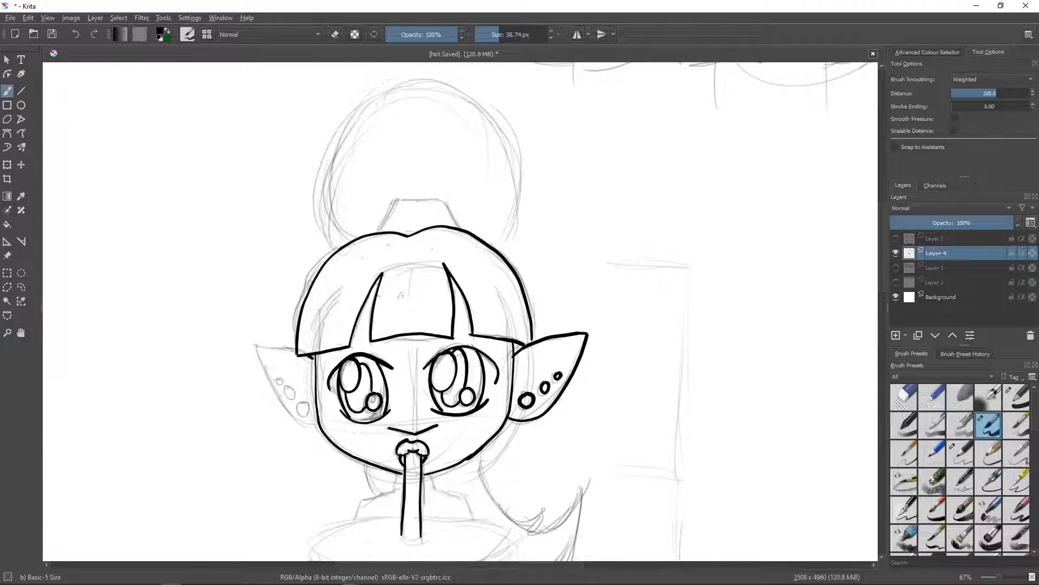
pyautogui.moveTo(297, 354)
pyautogui.mouseDown()
pyautogui.moveTo(257, 343)
pyautogui.moveTo(297, 420)
pyautogui.moveTo(317, 423)
pyautogui.moveTo(284, 381)
pyautogui.mouseUp()
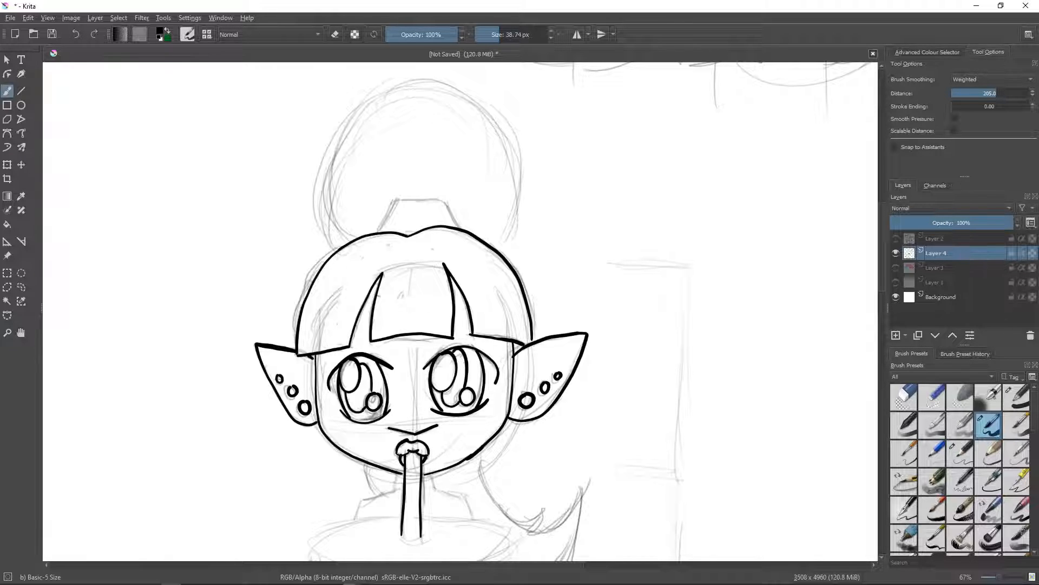
# - Ink the hair tie and large round bun above the head, and the pointed lock of hair flicking out beside the neck
pyautogui.moveTo(394, 201)
pyautogui.mouseDown()
pyautogui.moveTo(379, 231)
pyautogui.moveTo(427, 191)
pyautogui.moveTo(456, 225)
pyautogui.mouseUp()
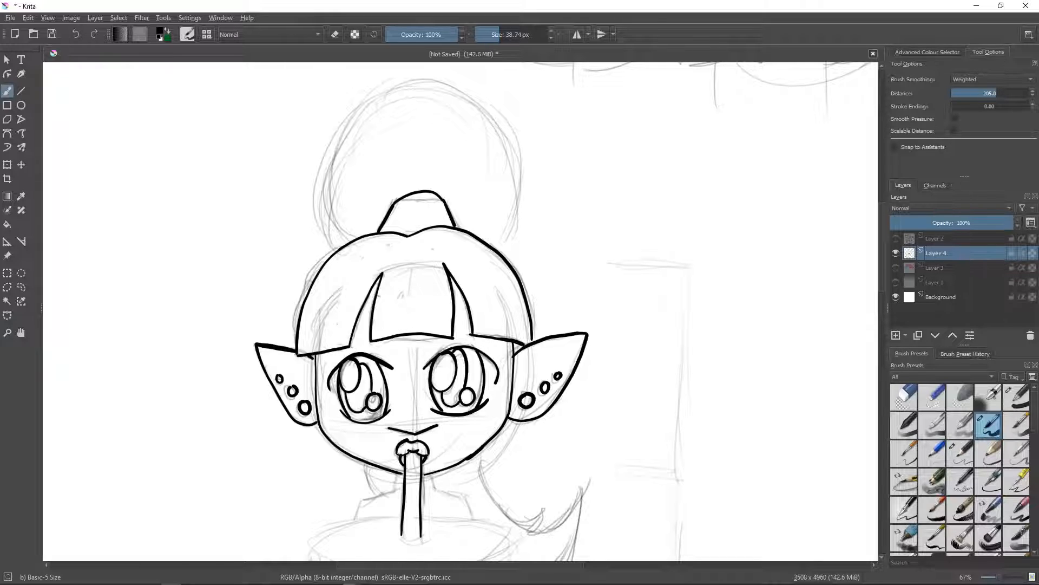
pyautogui.moveTo(340, 246)
pyautogui.mouseDown()
pyautogui.moveTo(322, 179)
pyautogui.moveTo(333, 148)
pyautogui.moveTo(384, 88)
pyautogui.moveTo(412, 84)
pyautogui.moveTo(460, 91)
pyautogui.moveTo(517, 142)
pyautogui.moveTo(519, 209)
pyautogui.moveTo(503, 255)
pyautogui.mouseUp()
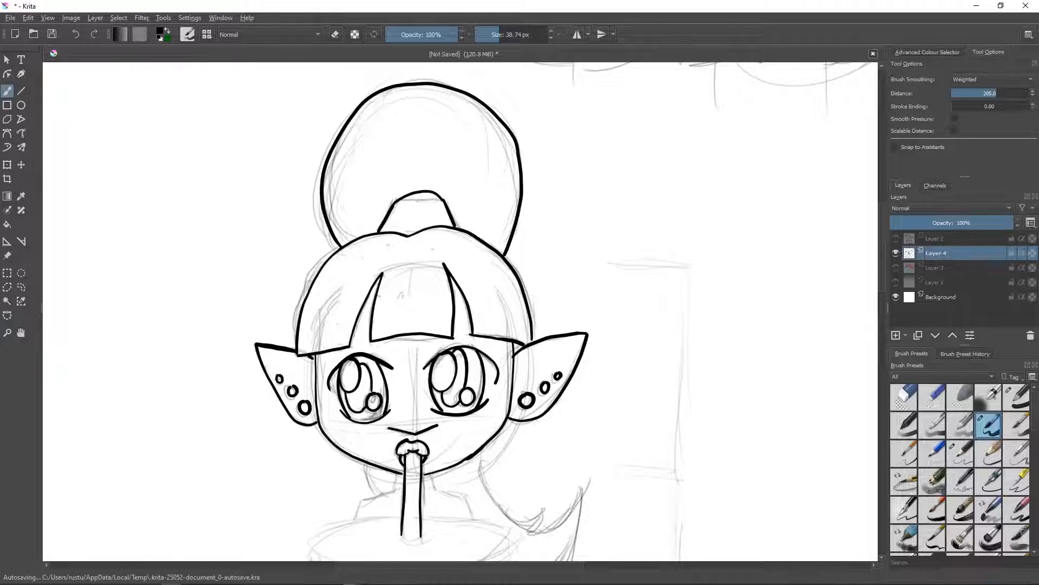
pyautogui.moveTo(882, 269); pyautogui.dragTo(882, 292)
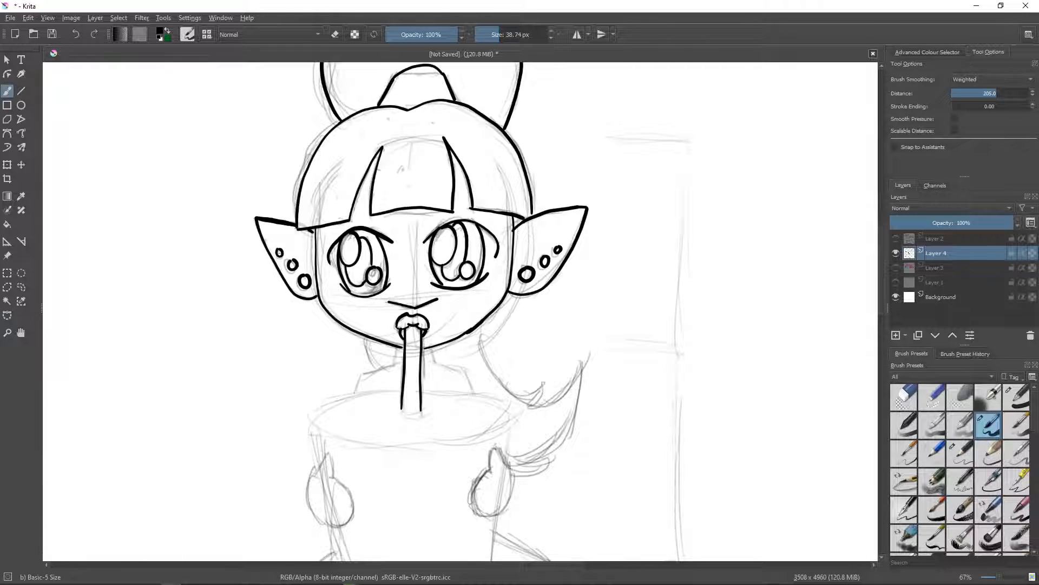
pyautogui.moveTo(490, 315)
pyautogui.mouseDown()
pyautogui.moveTo(494, 371)
pyautogui.moveTo(533, 387)
pyautogui.moveTo(542, 378)
pyautogui.moveTo(553, 405)
pyautogui.moveTo(581, 364)
pyautogui.moveTo(569, 427)
pyautogui.moveTo(532, 462)
pyautogui.moveTo(551, 457)
pyautogui.moveTo(515, 475)
pyautogui.mouseUp()
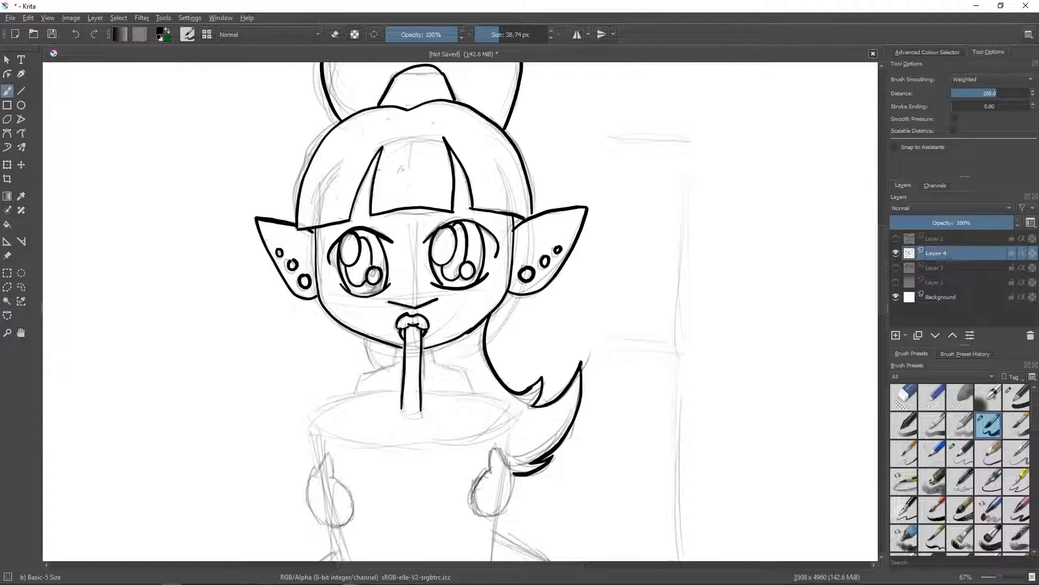
# - Ink the neck and sloping shoulders behind the straw, and the oval top of the cup's lid
pyautogui.moveTo(399, 348); pyautogui.dragTo(356, 392)
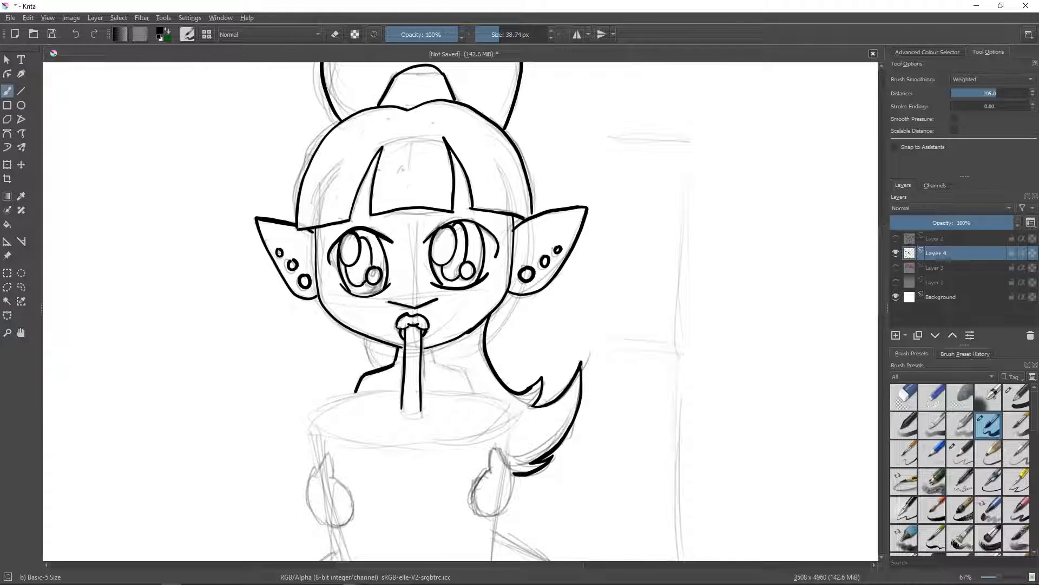
pyautogui.moveTo(433, 347); pyautogui.dragTo(472, 391)
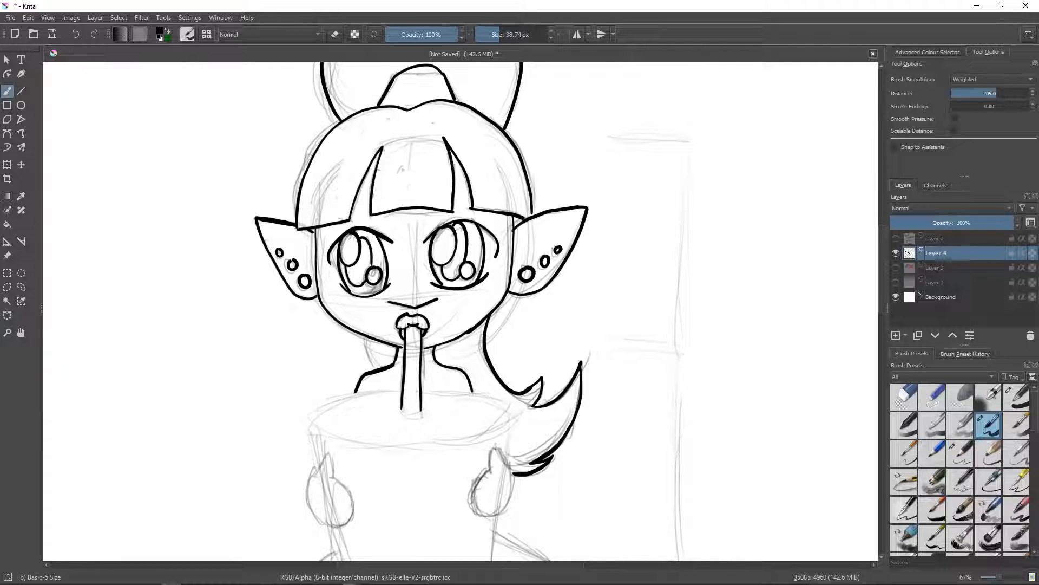
pyautogui.moveTo(401, 389)
pyautogui.mouseDown()
pyautogui.moveTo(327, 406)
pyautogui.moveTo(311, 423)
pyautogui.moveTo(362, 435)
pyautogui.mouseUp()
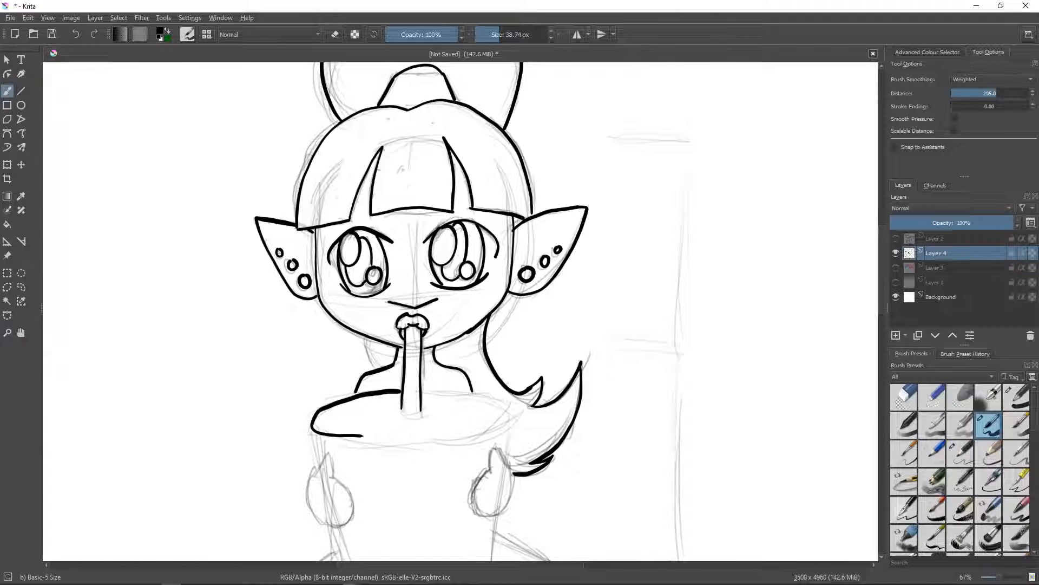
pyautogui.click(75, 33)
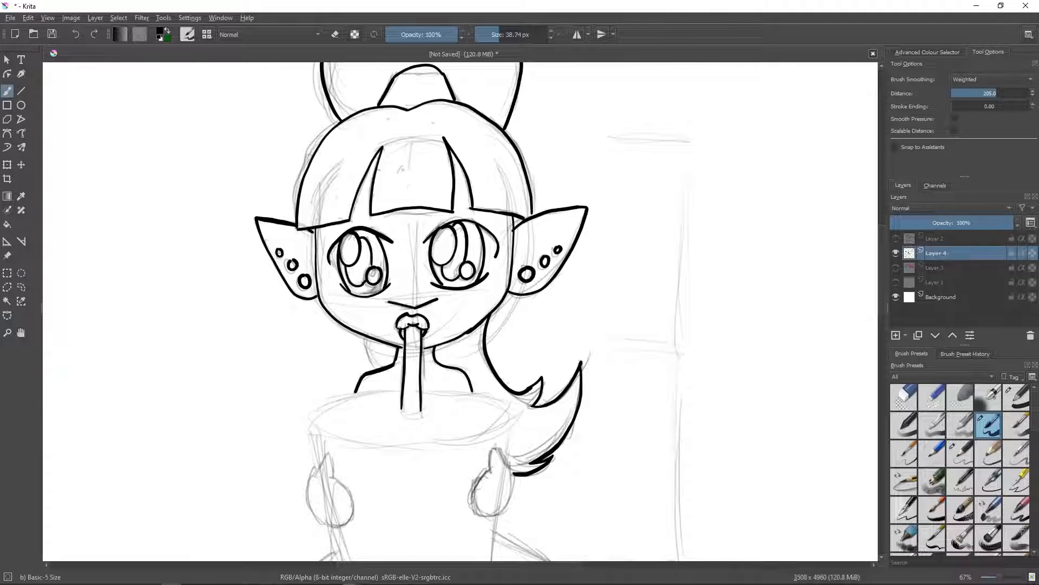
pyautogui.moveTo(413, 446)
pyautogui.mouseDown()
pyautogui.moveTo(333, 435)
pyautogui.moveTo(314, 418)
pyautogui.moveTo(346, 394)
pyautogui.moveTo(476, 394)
pyautogui.moveTo(507, 407)
pyautogui.mouseUp()
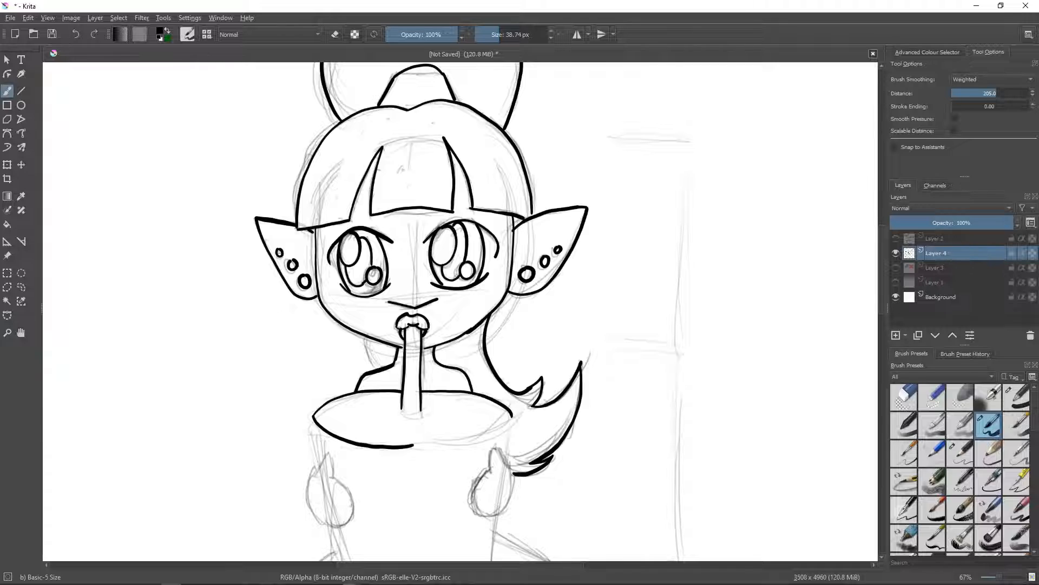
pyautogui.moveTo(413, 445)
pyautogui.mouseDown()
pyautogui.moveTo(484, 433)
pyautogui.moveTo(512, 416)
pyautogui.mouseUp()
# - Ink the lid's rim as a second curve beneath the oval, with short cup edges below it on both sides
pyautogui.moveTo(311, 415)
pyautogui.mouseDown()
pyautogui.moveTo(312, 432)
pyautogui.moveTo(357, 459)
pyautogui.moveTo(476, 454)
pyautogui.mouseUp()
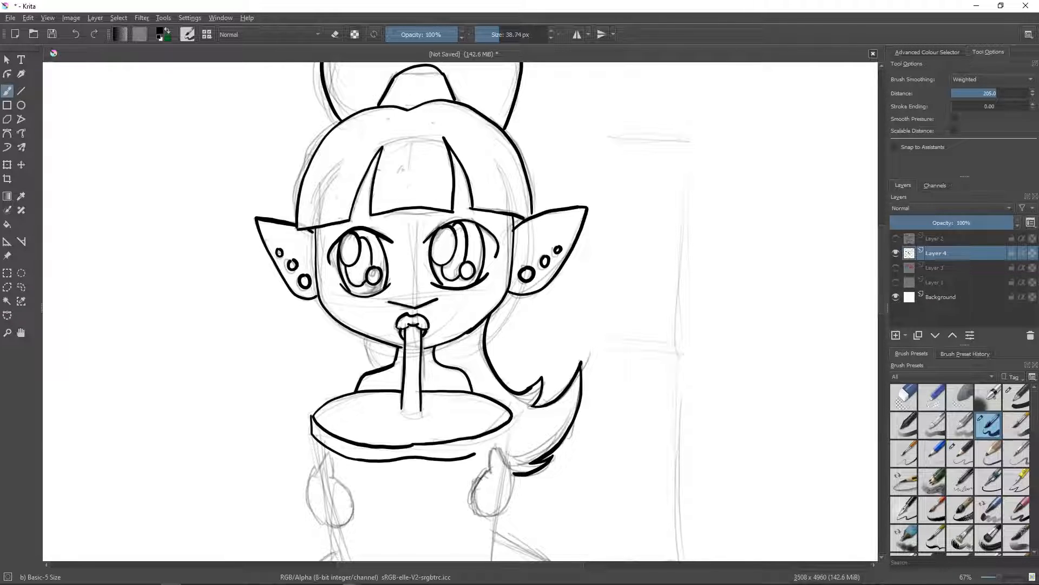
pyautogui.click(75, 34)
pyautogui.moveTo(357, 459)
pyautogui.mouseDown()
pyautogui.moveTo(451, 458)
pyautogui.moveTo(514, 417)
pyautogui.mouseUp()
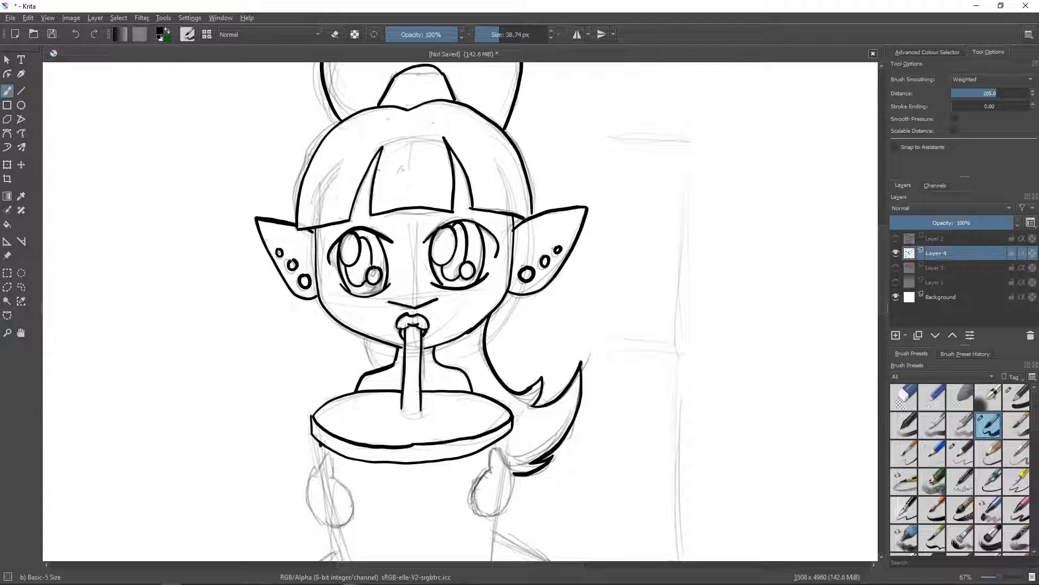
pyautogui.moveTo(319, 443); pyautogui.dragTo(324, 457)
pyautogui.moveTo(508, 433); pyautogui.dragTo(506, 453)
# - Ink both rounded hands with pointed thumbs gripping the cup, plus the cup's tapering sides and curved base
pyautogui.moveTo(327, 452)
pyautogui.mouseDown()
pyautogui.moveTo(308, 504)
pyautogui.moveTo(346, 525)
pyautogui.moveTo(352, 493)
pyautogui.moveTo(328, 452)
pyautogui.mouseUp()
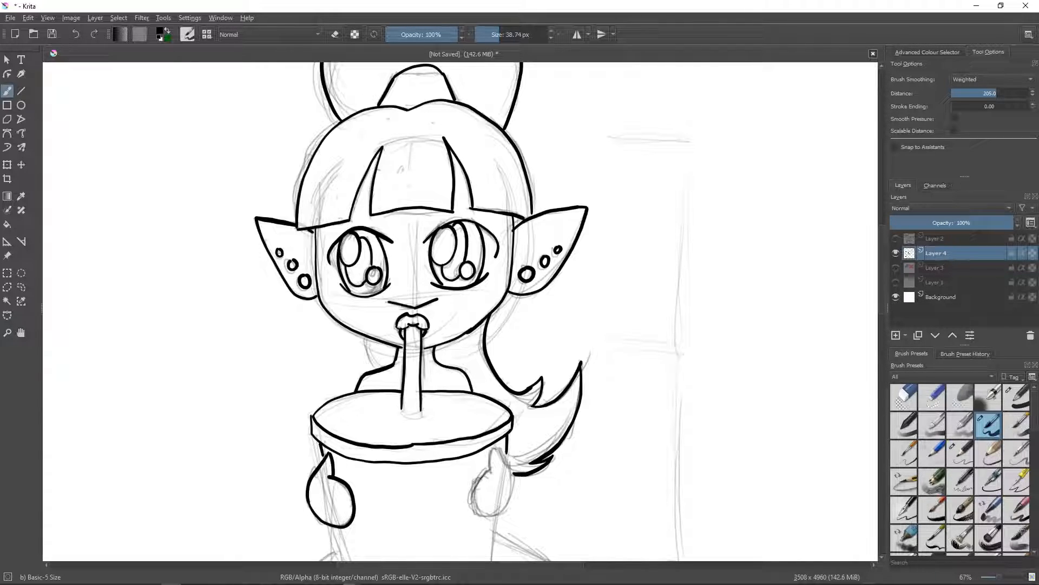
pyautogui.moveTo(497, 444)
pyautogui.mouseDown()
pyautogui.moveTo(491, 472)
pyautogui.moveTo(505, 463)
pyautogui.moveTo(511, 504)
pyautogui.moveTo(474, 489)
pyautogui.moveTo(490, 466)
pyautogui.mouseUp()
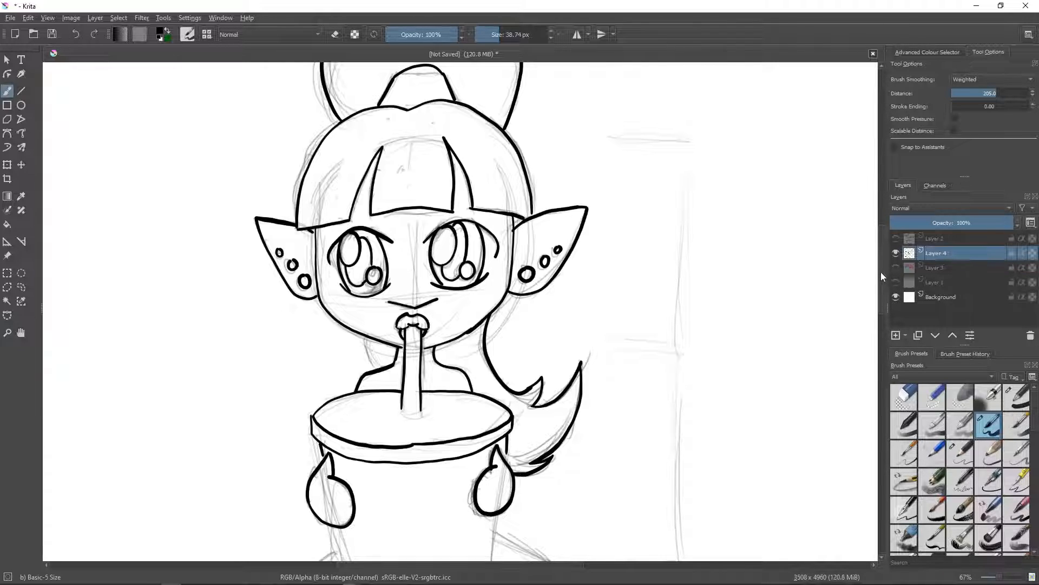
pyautogui.moveTo(881, 271); pyautogui.dragTo(883, 303)
pyautogui.moveTo(497, 339); pyautogui.dragTo(490, 407)
pyautogui.moveTo(331, 351)
pyautogui.mouseDown()
pyautogui.moveTo(349, 418)
pyautogui.moveTo(372, 435)
pyautogui.moveTo(412, 441)
pyautogui.moveTo(490, 409)
pyautogui.mouseUp()
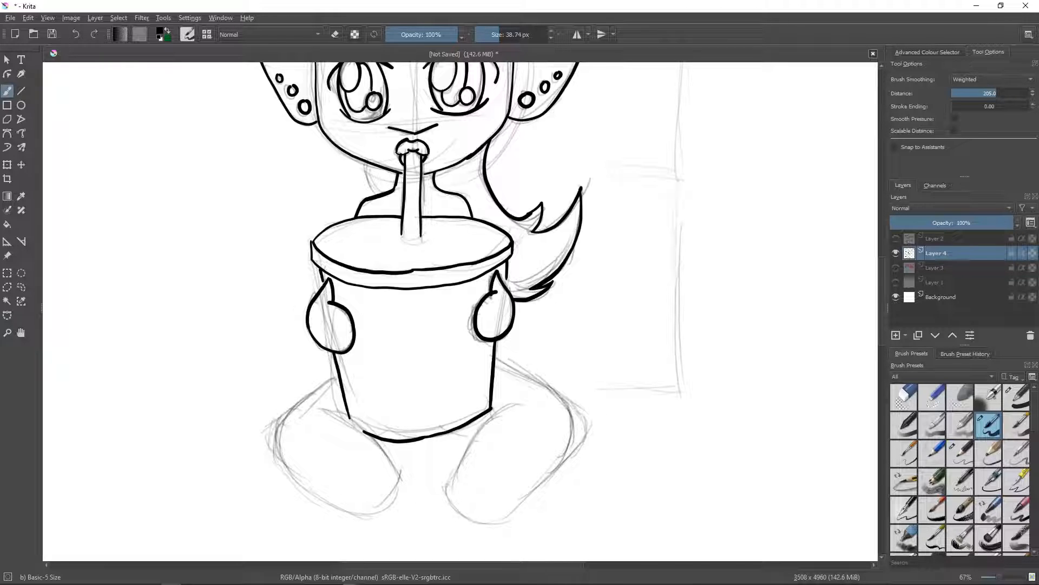
# - Ink the outlines of both bent legs, spreading out from behind the cup and ending in rounded feet
pyautogui.moveTo(313, 389)
pyautogui.mouseDown()
pyautogui.moveTo(335, 378)
pyautogui.moveTo(285, 414)
pyautogui.moveTo(277, 449)
pyautogui.moveTo(360, 516)
pyautogui.mouseUp()
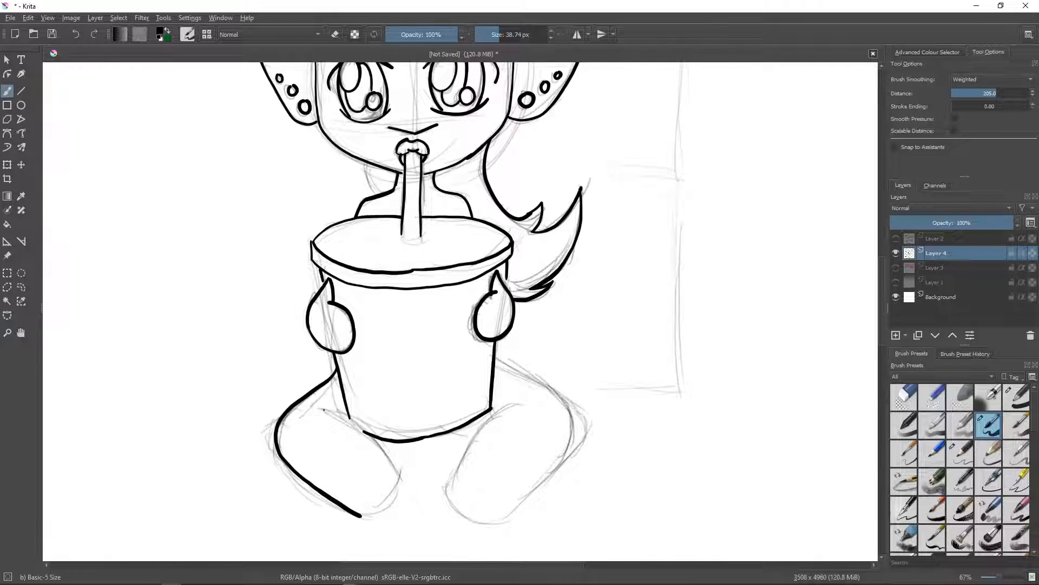
pyautogui.moveTo(324, 409)
pyautogui.mouseDown()
pyautogui.moveTo(369, 432)
pyautogui.moveTo(397, 467)
pyautogui.mouseUp()
pyautogui.moveTo(361, 516); pyautogui.dragTo(403, 477)
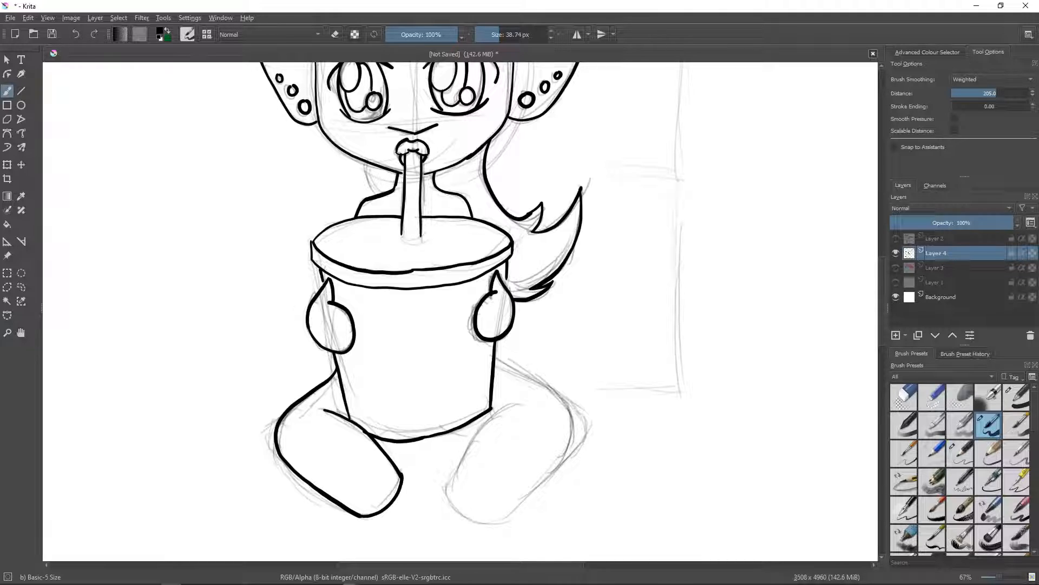
pyautogui.moveTo(519, 404)
pyautogui.mouseDown()
pyautogui.moveTo(477, 436)
pyautogui.moveTo(446, 498)
pyautogui.moveTo(492, 525)
pyautogui.mouseUp()
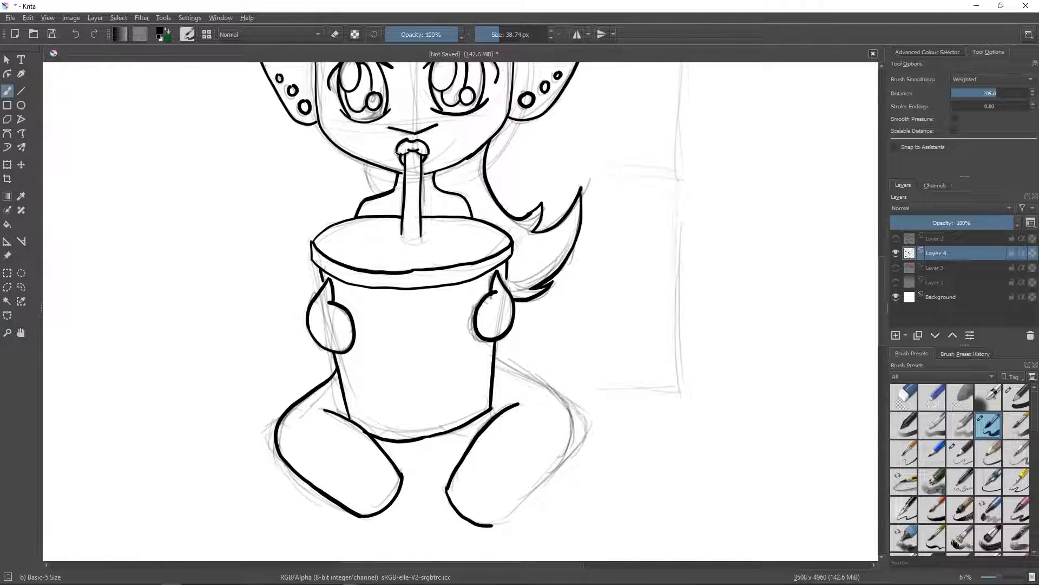
pyautogui.moveTo(498, 358)
pyautogui.mouseDown()
pyautogui.moveTo(552, 389)
pyautogui.moveTo(568, 413)
pyautogui.moveTo(567, 445)
pyautogui.moveTo(537, 488)
pyautogui.moveTo(490, 525)
pyautogui.mouseUp()
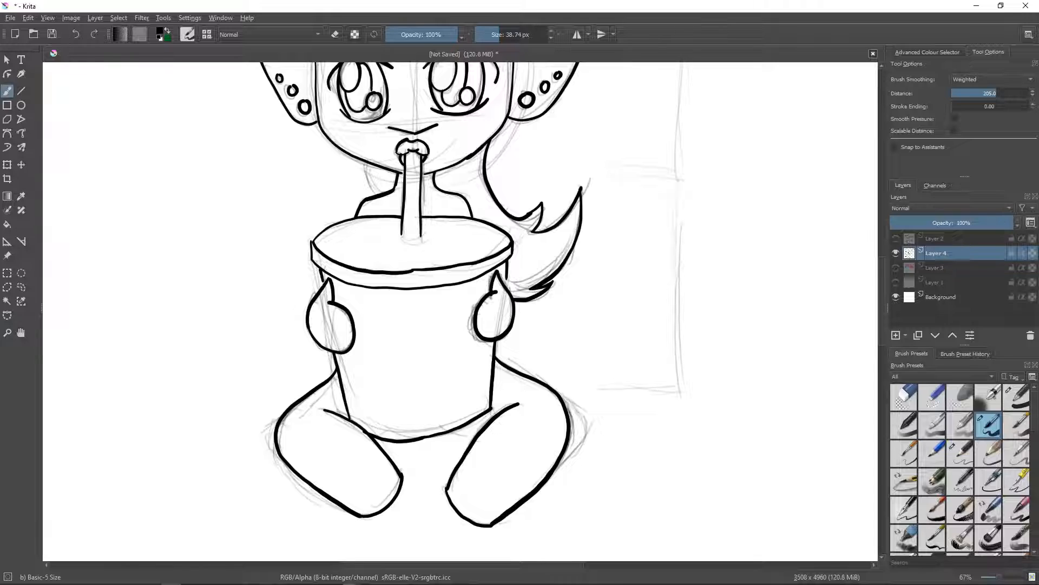
# - Ink the small body line under the cup, and the curved sole and inner-edge details on both feet
pyautogui.moveTo(464, 426); pyautogui.dragTo(476, 434)
pyautogui.moveTo(450, 495)
pyautogui.mouseDown()
pyautogui.moveTo(483, 492)
pyautogui.moveTo(498, 513)
pyautogui.mouseUp()
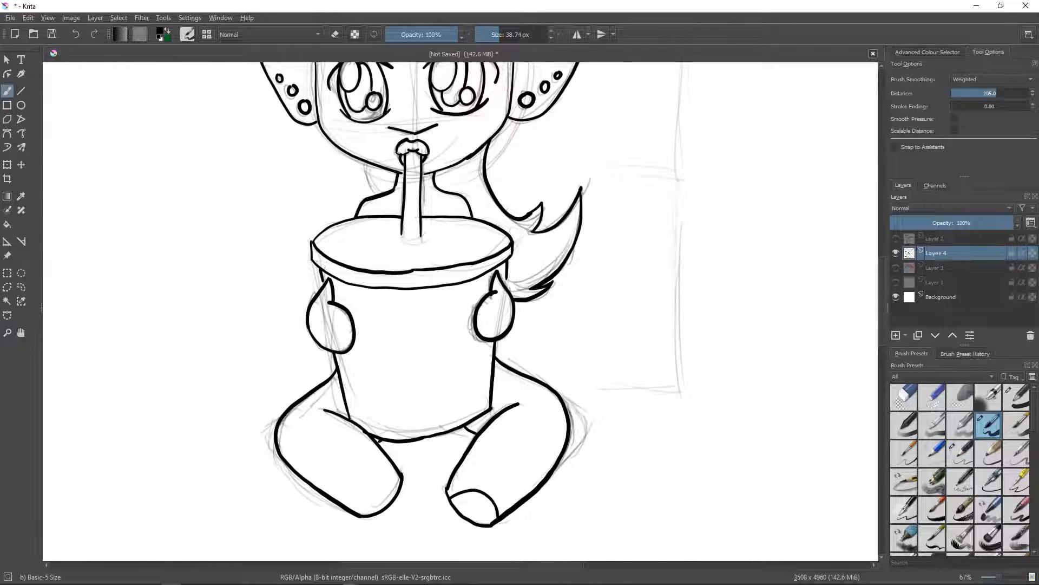
pyautogui.moveTo(394, 494)
pyautogui.mouseDown()
pyautogui.moveTo(373, 488)
pyautogui.moveTo(347, 501)
pyautogui.mouseUp()
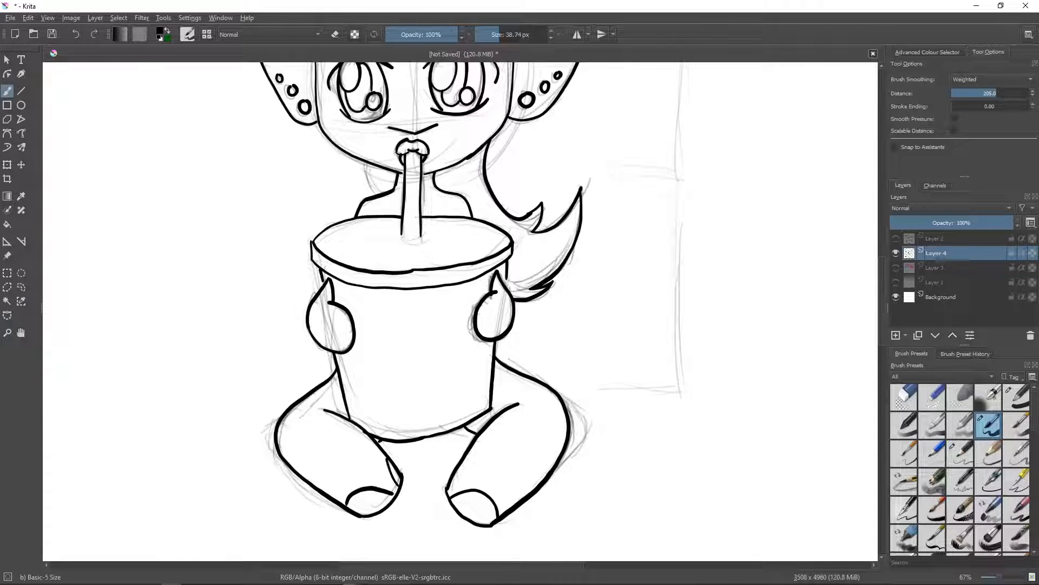
pyautogui.moveTo(461, 467); pyautogui.dragTo(450, 490)
# - Ink thicker upper lash lines with flicked outer lashes on both eyes, and eyelid crease lines above them
pyautogui.moveTo(882, 306)
pyautogui.mouseDown()
pyautogui.moveTo(883, 265)
pyautogui.moveTo(882, 318)
pyautogui.moveTo(882, 261)
pyautogui.moveTo(883, 297)
pyautogui.mouseUp()
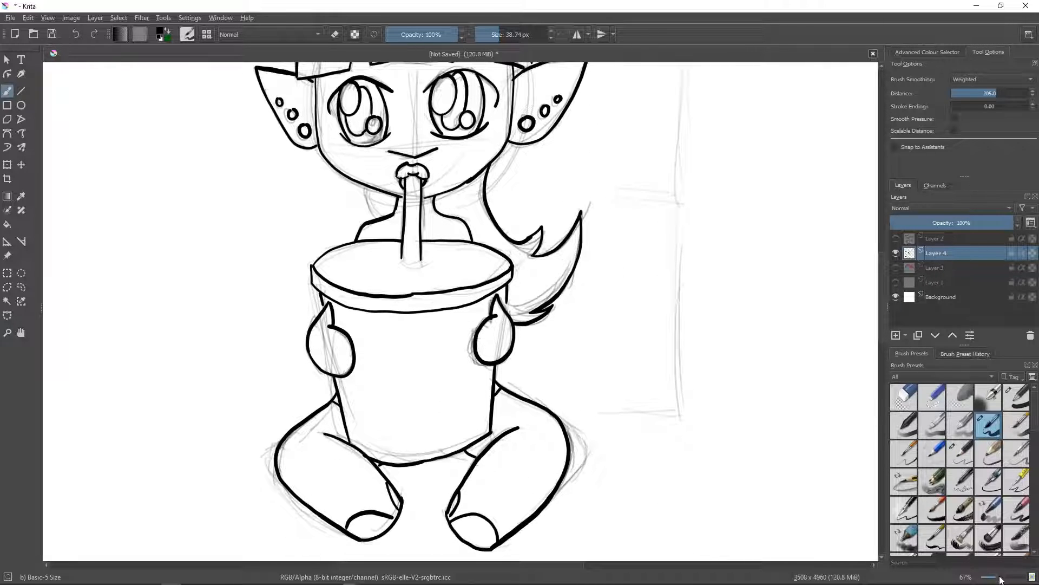
pyautogui.scroll(-3, 1000, 578)
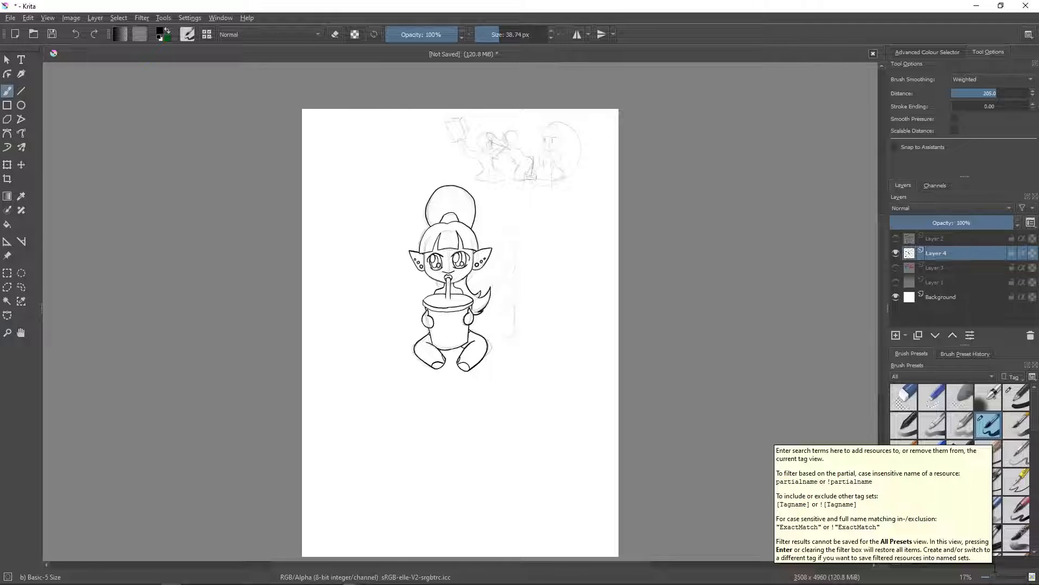
pyautogui.scroll(3, 1001, 578)
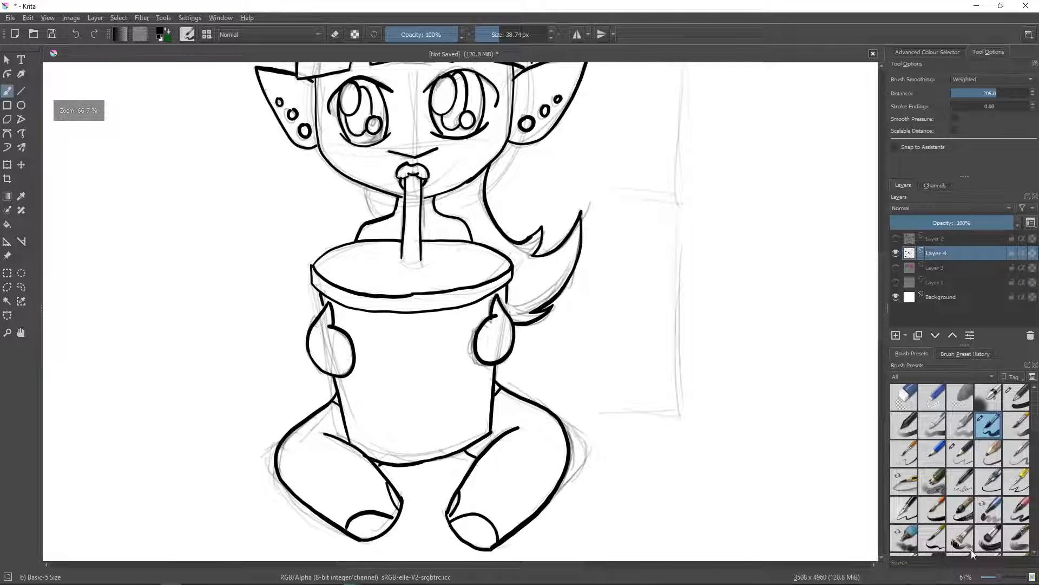
pyautogui.scroll(3, 882, 267)
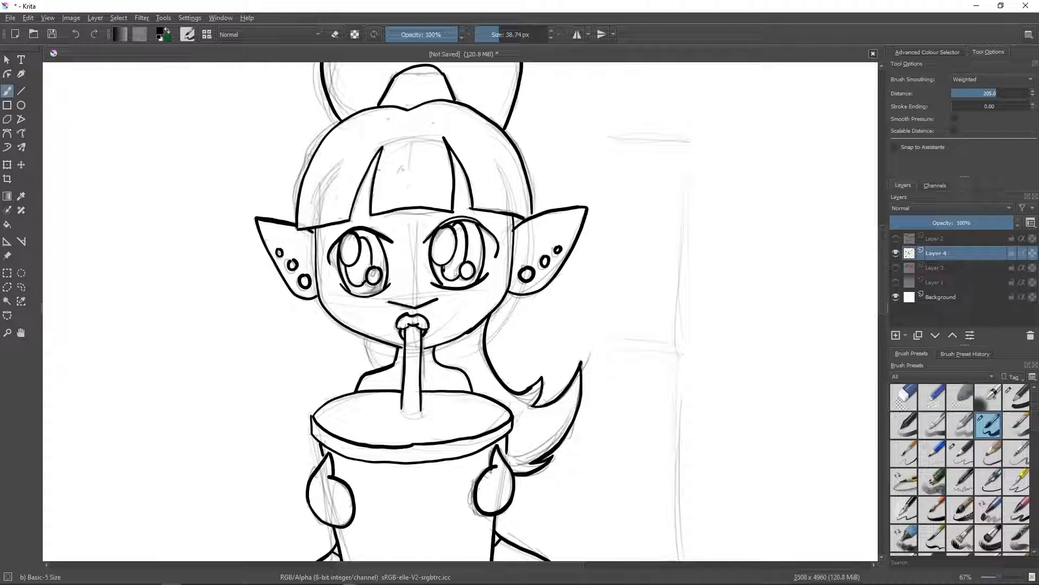
pyautogui.moveTo(379, 227)
pyautogui.mouseDown()
pyautogui.moveTo(361, 223)
pyautogui.moveTo(332, 242)
pyautogui.mouseUp()
pyautogui.moveTo(328, 246)
pyautogui.mouseDown()
pyautogui.moveTo(296, 249)
pyautogui.moveTo(327, 261)
pyautogui.moveTo(307, 237)
pyautogui.mouseUp()
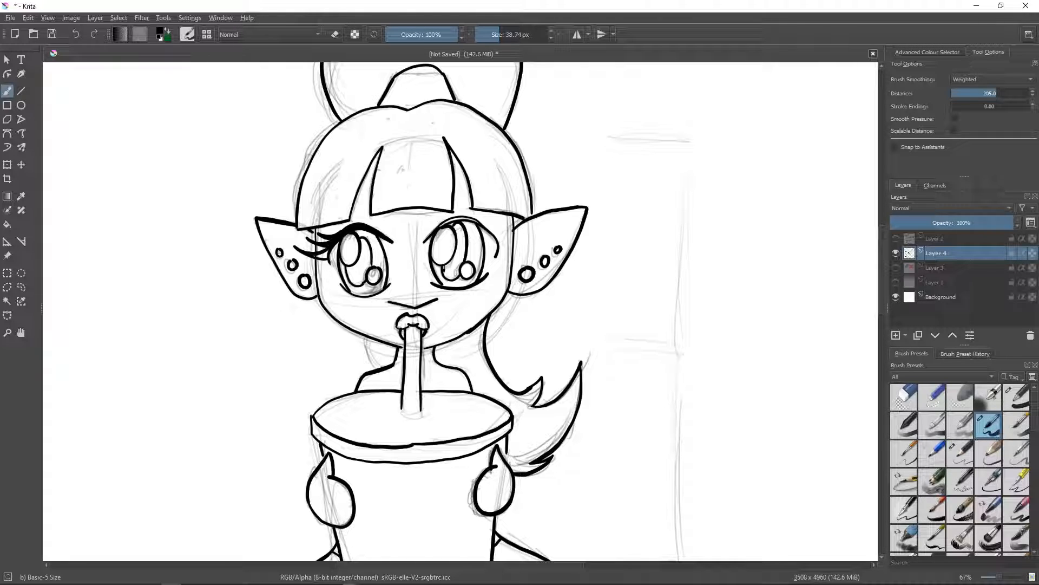
pyautogui.moveTo(510, 242)
pyautogui.mouseDown()
pyautogui.moveTo(529, 230)
pyautogui.moveTo(505, 249)
pyautogui.mouseUp()
pyautogui.moveTo(485, 233); pyautogui.dragTo(519, 222)
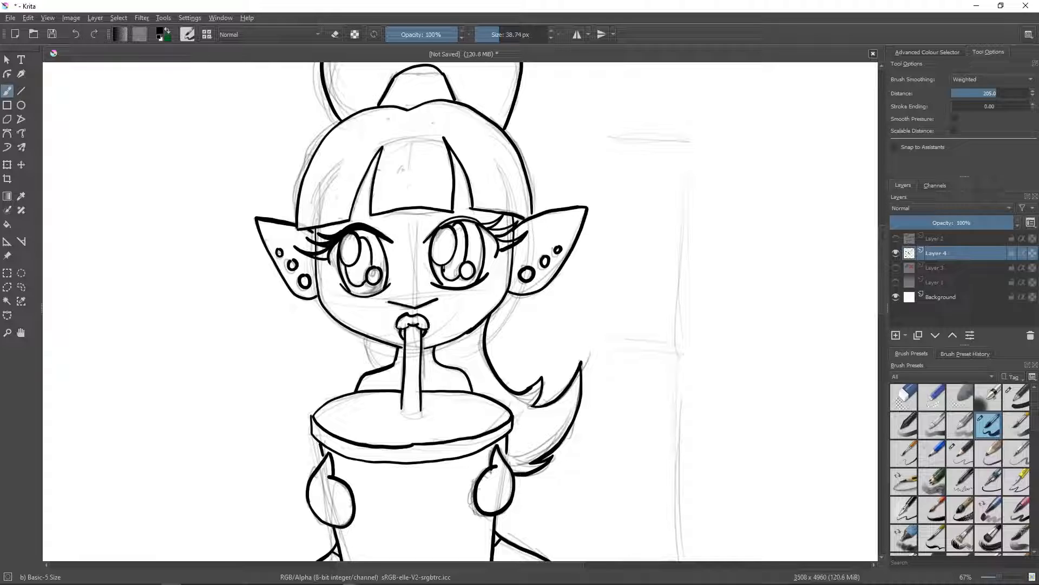
pyautogui.moveTo(429, 224); pyautogui.dragTo(476, 210)
pyautogui.moveTo(371, 218)
pyautogui.mouseDown()
pyautogui.moveTo(388, 227)
pyautogui.moveTo(352, 216)
pyautogui.moveTo(334, 226)
pyautogui.mouseUp()
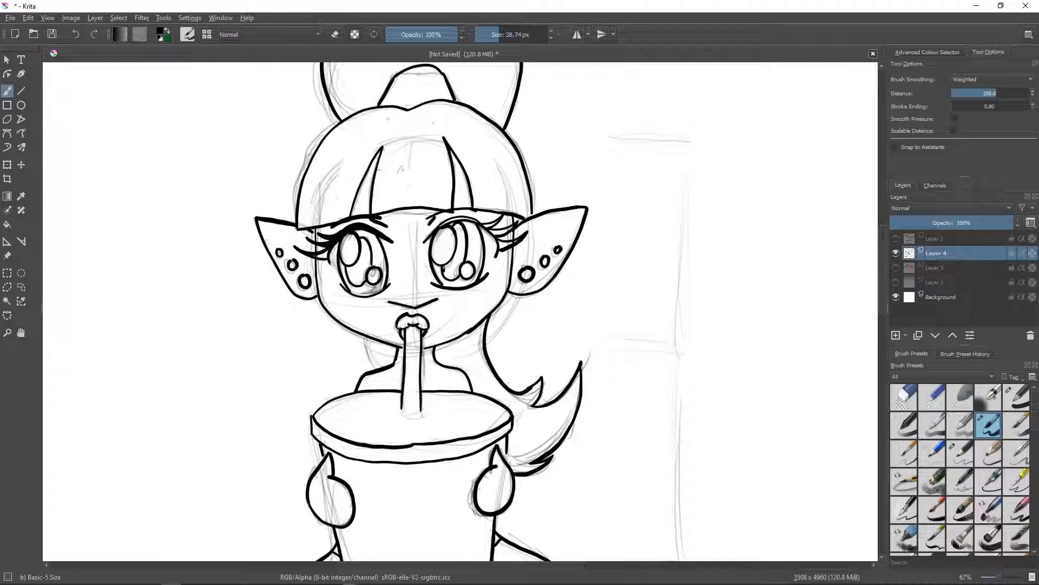
# - Ink two long tapering eyebrows across the fringe, blunt at the inner end and pointed at the outer end
pyautogui.moveTo(428, 176); pyautogui.dragTo(496, 187)
pyautogui.moveTo(429, 176); pyautogui.dragTo(506, 190)
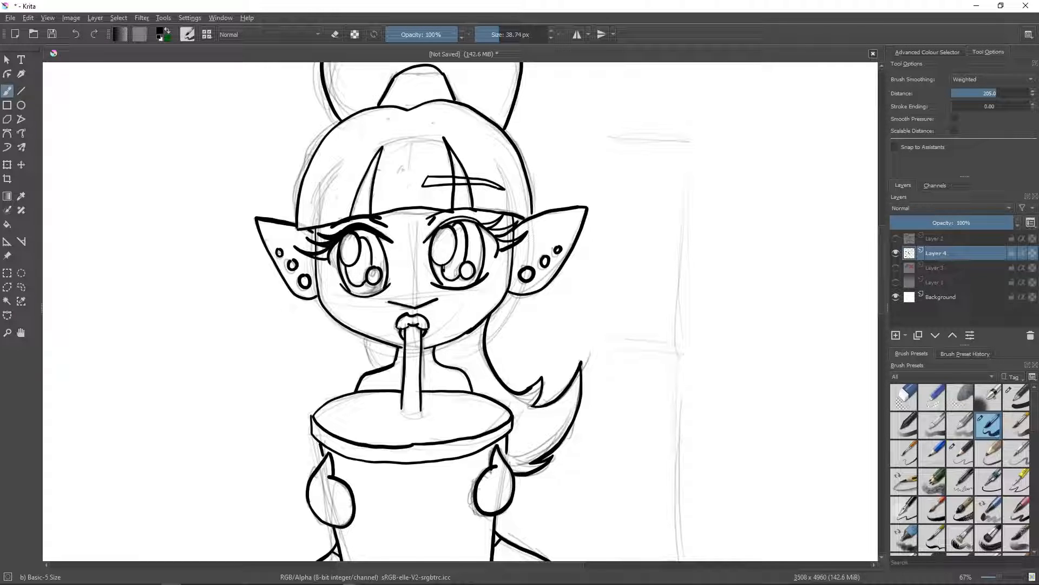
pyautogui.moveTo(388, 177)
pyautogui.mouseDown()
pyautogui.moveTo(394, 185)
pyautogui.moveTo(326, 205)
pyautogui.moveTo(388, 177)
pyautogui.moveTo(321, 202)
pyautogui.mouseUp()
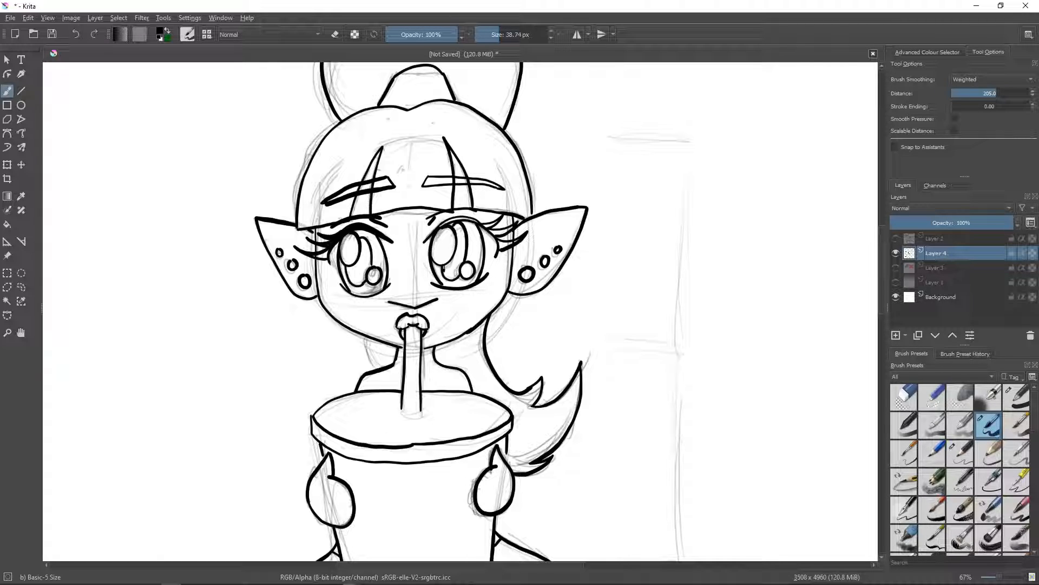
# - Fill the outer lash clusters of both eyes solid black with the Basic-1 brush at 15.28 px
pyautogui.click(1018, 398)
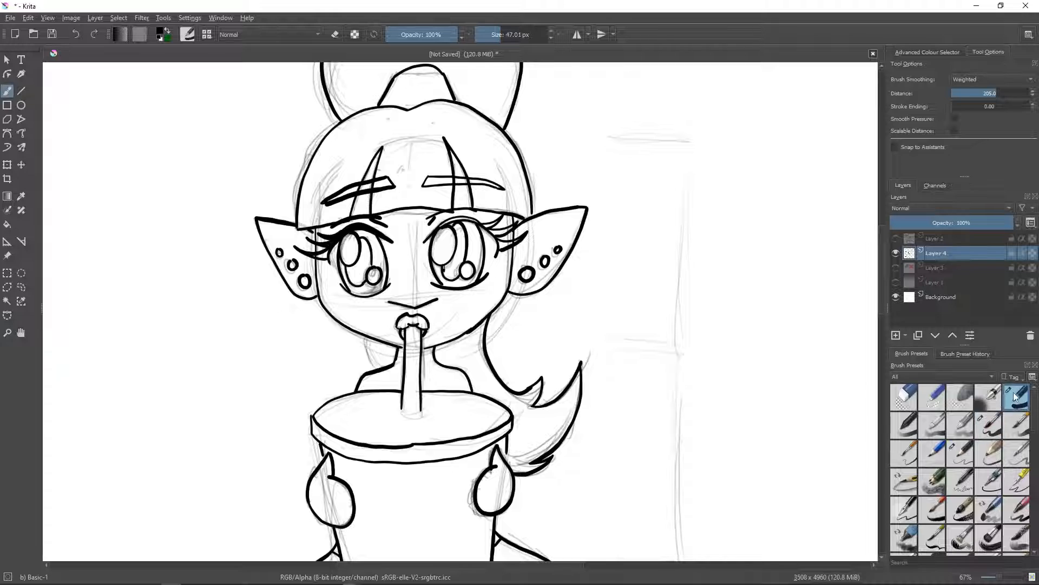
pyautogui.moveTo(497, 33); pyautogui.dragTo(492, 35)
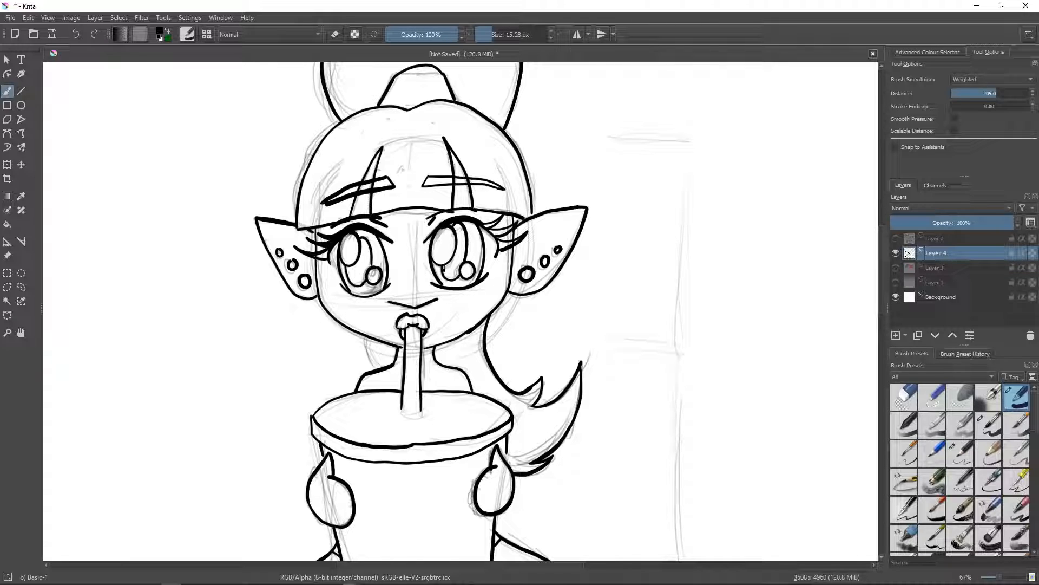
pyautogui.moveTo(485, 230); pyautogui.dragTo(496, 257)
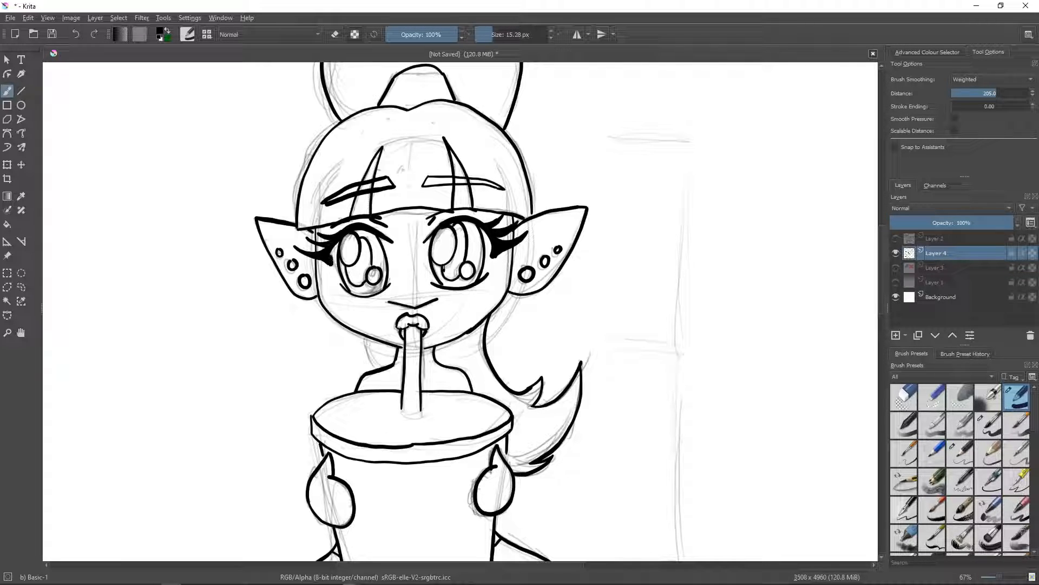
# - Fill the pupils of both eyes solid black, leaving the rounded highlights white
pyautogui.moveTo(348, 265)
pyautogui.mouseDown()
pyautogui.moveTo(364, 279)
pyautogui.moveTo(364, 237)
pyautogui.moveTo(358, 276)
pyautogui.mouseUp()
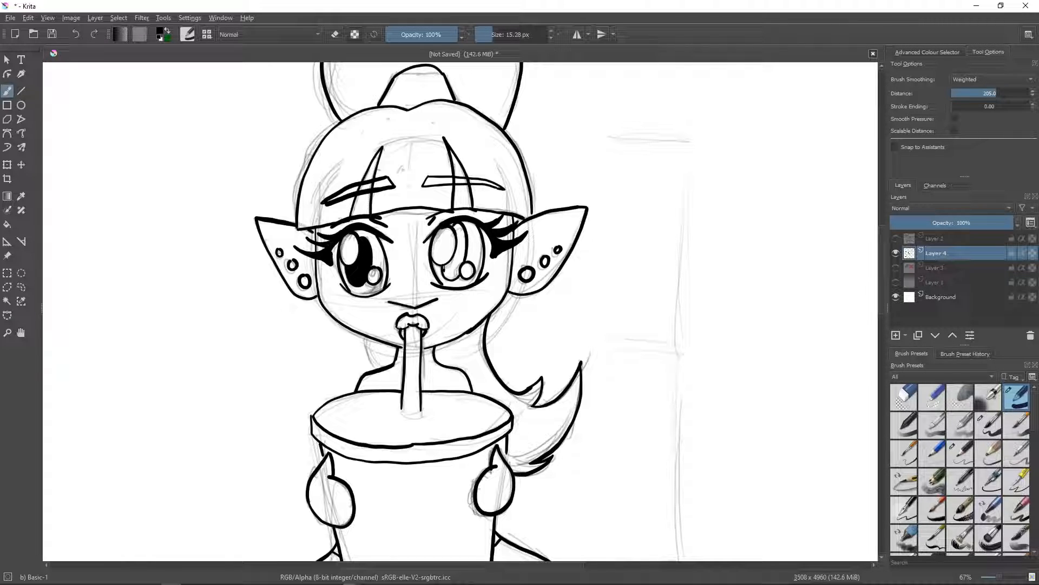
pyautogui.moveTo(445, 263)
pyautogui.mouseDown()
pyautogui.moveTo(457, 276)
pyautogui.moveTo(447, 258)
pyautogui.moveTo(462, 228)
pyautogui.moveTo(459, 261)
pyautogui.mouseUp()
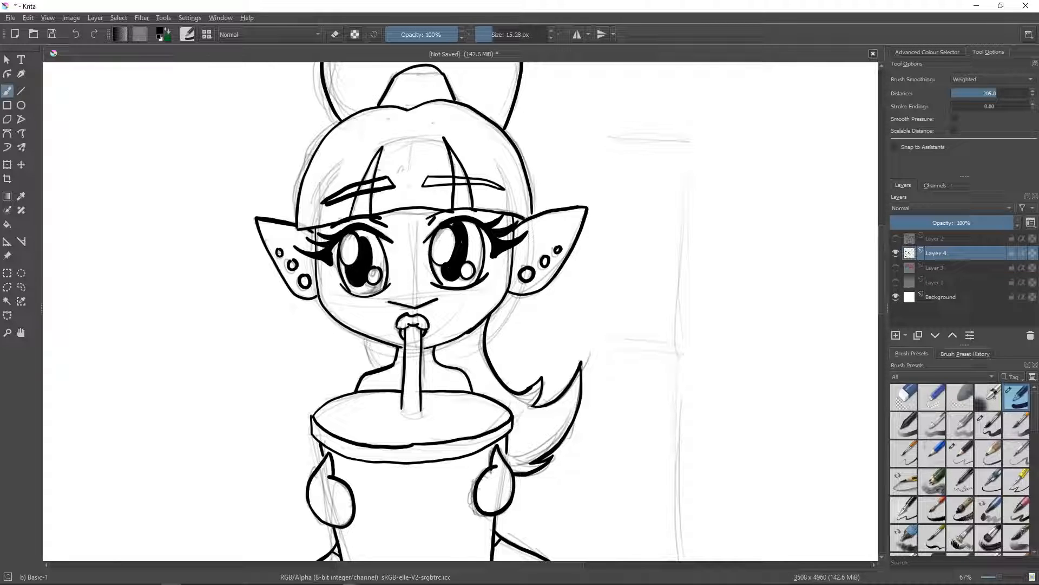
pyautogui.moveTo(464, 223); pyautogui.dragTo(468, 261)
# - Clean up the top of the pupil on the lock-of-hair side with the Eraser Circle brush and retouch it with Basic-1
pyautogui.click(904, 396)
pyautogui.moveTo(468, 226); pyautogui.dragTo(458, 223)
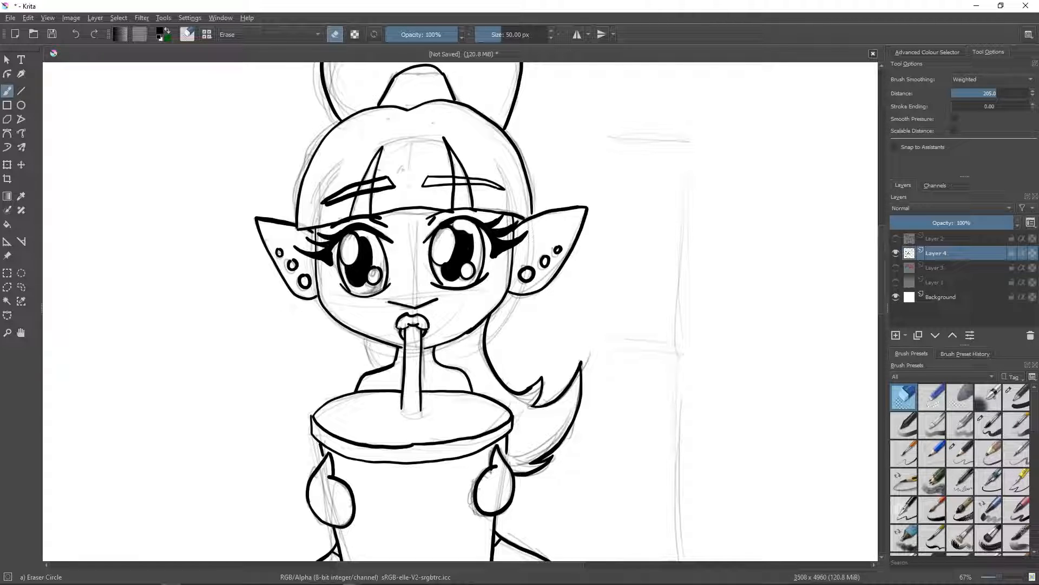
pyautogui.press('/')
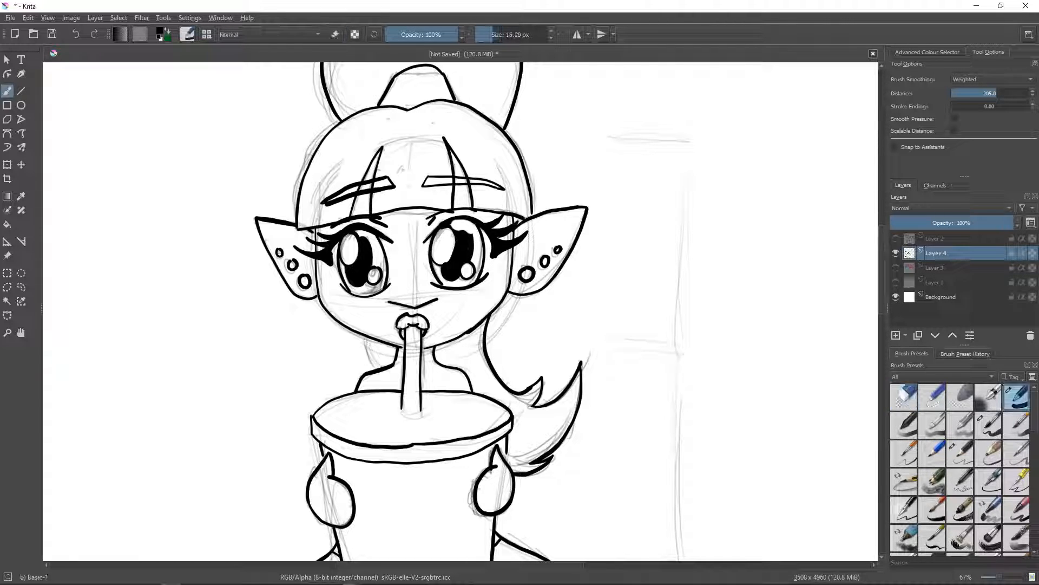
pyautogui.moveTo(459, 221); pyautogui.dragTo(469, 223)
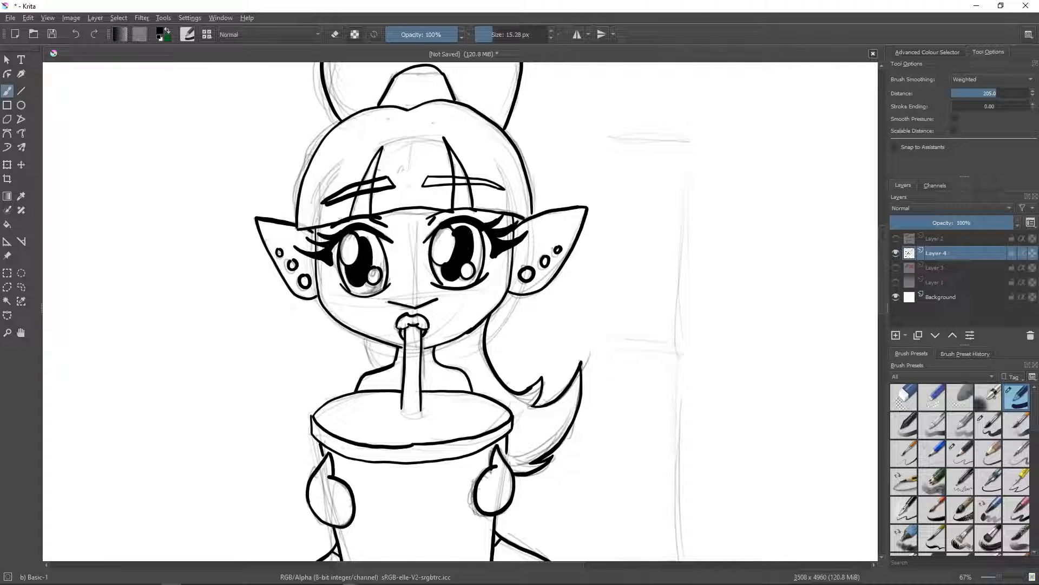
# - Hide Layer 4 with the inked drinking elf and add a new empty paint layer above it
pyautogui.click(904, 398)
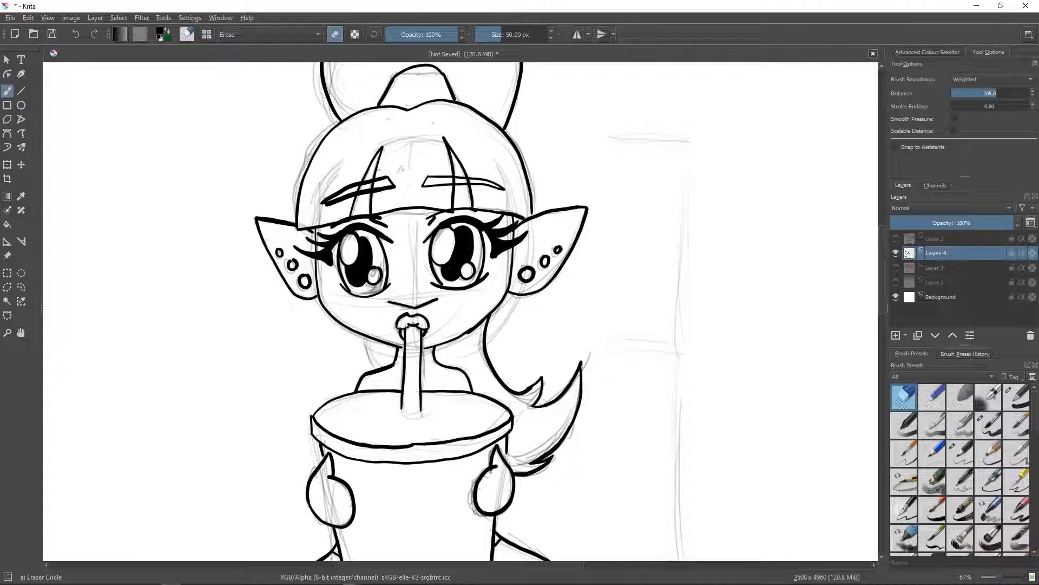
pyautogui.moveTo(1000, 577); pyautogui.dragTo(995, 579)
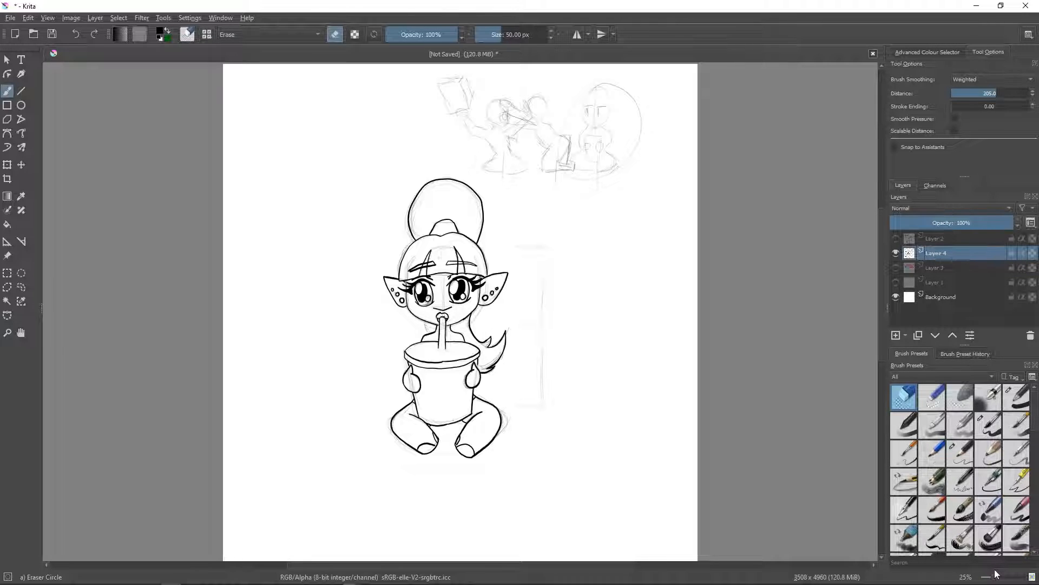
pyautogui.click(896, 253)
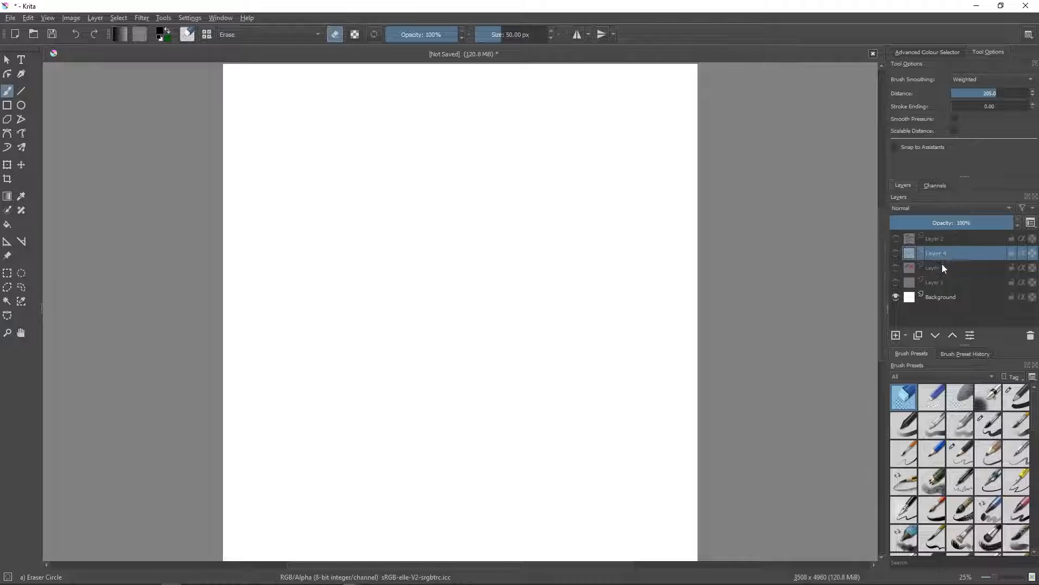
pyautogui.click(896, 334)
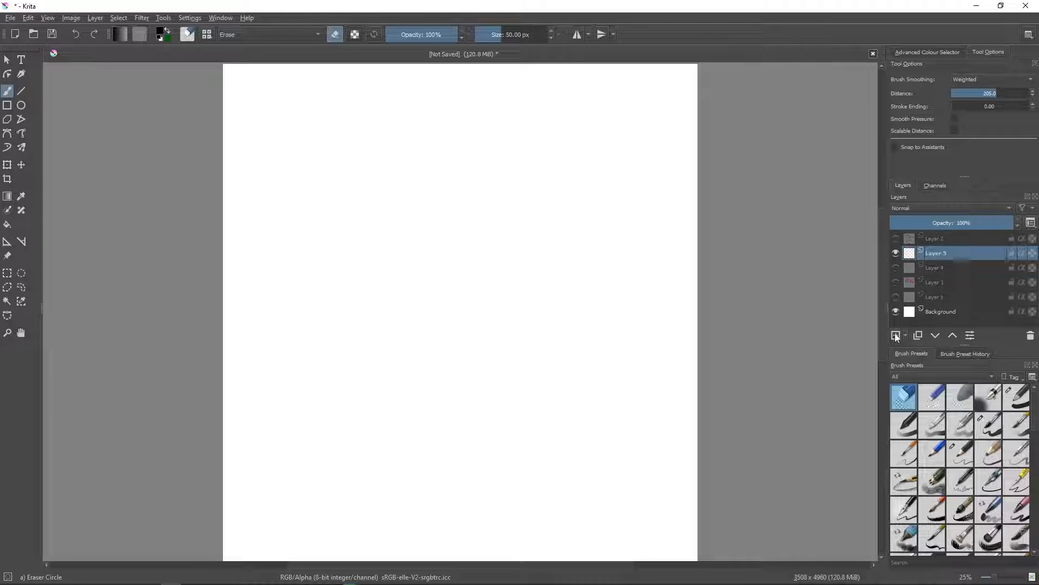
pyautogui.click(961, 447)
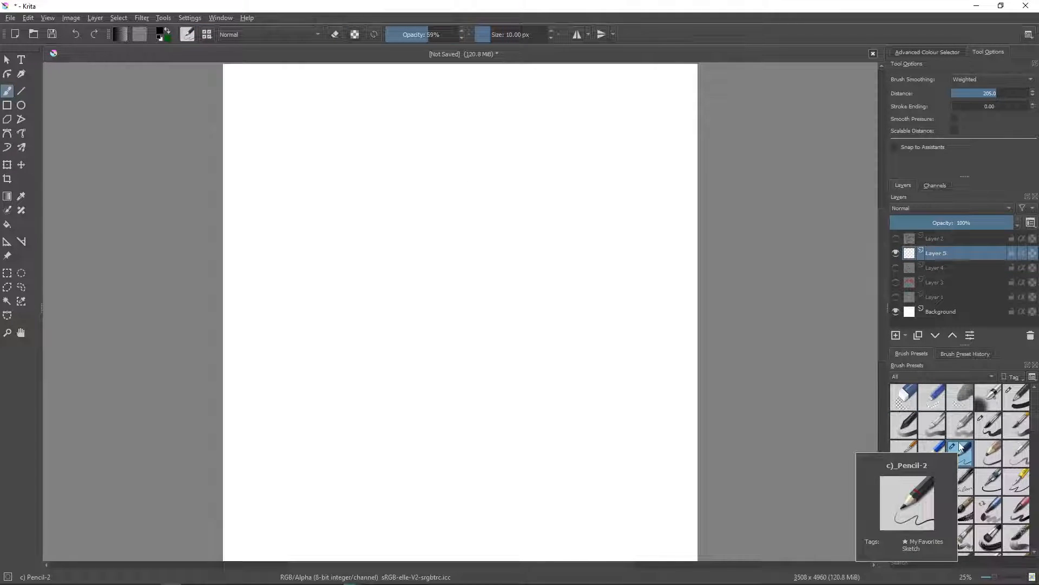
pyautogui.click(1017, 397)
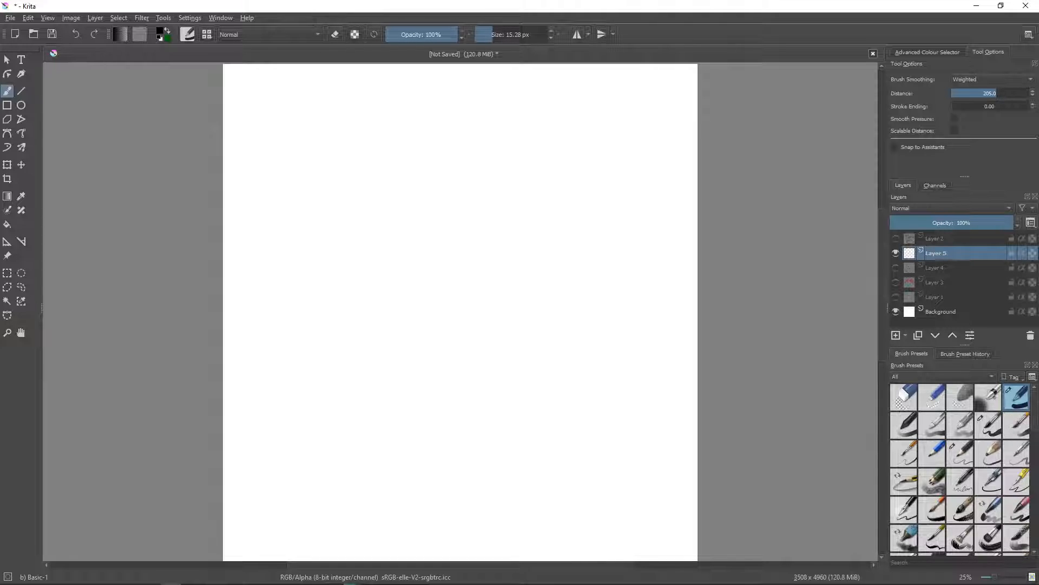
pyautogui.moveTo(389, 186); pyautogui.dragTo(373, 221)
pyautogui.click(76, 33)
# - Sketch a round head in three-quarter view with curved guidelines, eyes and mouth, using Pencil-2 at 10 px
pyautogui.click(960, 441)
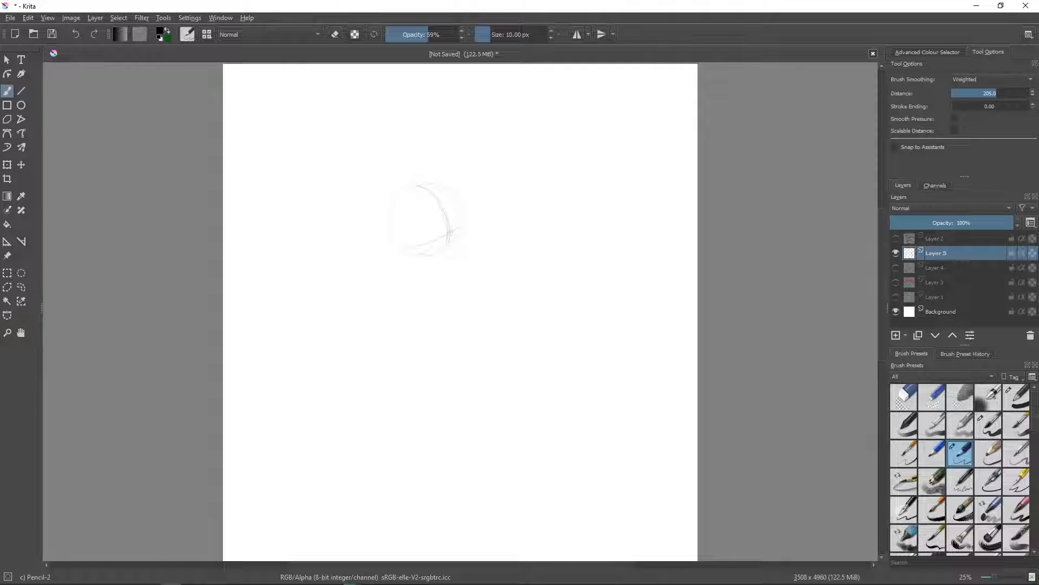
pyautogui.moveTo(433, 185); pyautogui.dragTo(464, 226)
pyautogui.moveTo(429, 217); pyautogui.dragTo(413, 219)
pyautogui.moveTo(422, 219); pyautogui.dragTo(438, 234)
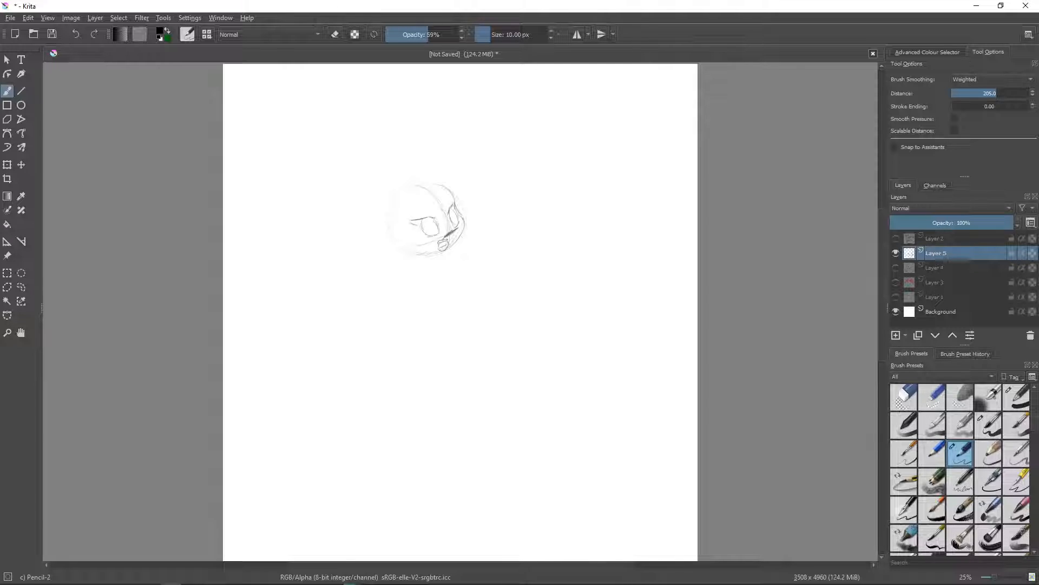
# - Set brush smoothing to None, erase the nose and mouth with Eraser Circle, and redraw a small open mouth with Pencil-2
pyautogui.click(961, 79)
pyautogui.click(972, 58)
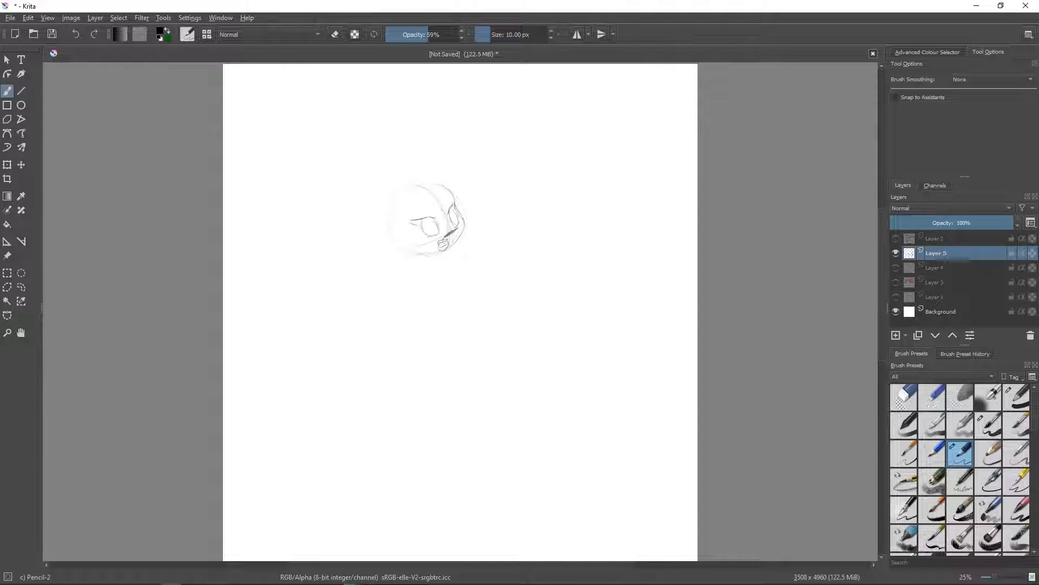
pyautogui.moveTo(455, 229); pyautogui.dragTo(445, 236)
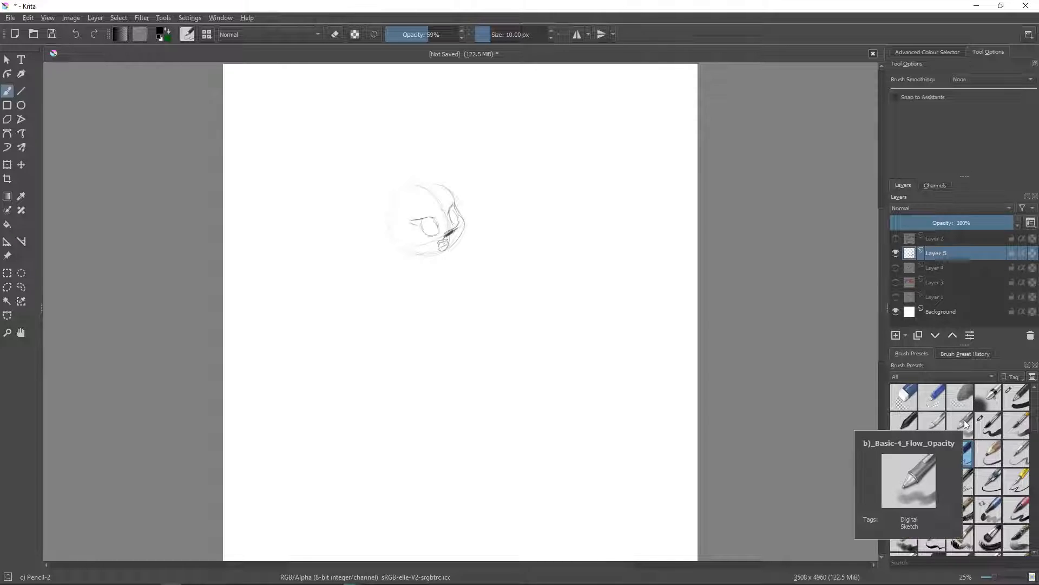
pyautogui.click(903, 394)
pyautogui.moveTo(445, 236)
pyautogui.mouseDown()
pyautogui.moveTo(453, 232)
pyautogui.moveTo(441, 247)
pyautogui.mouseUp()
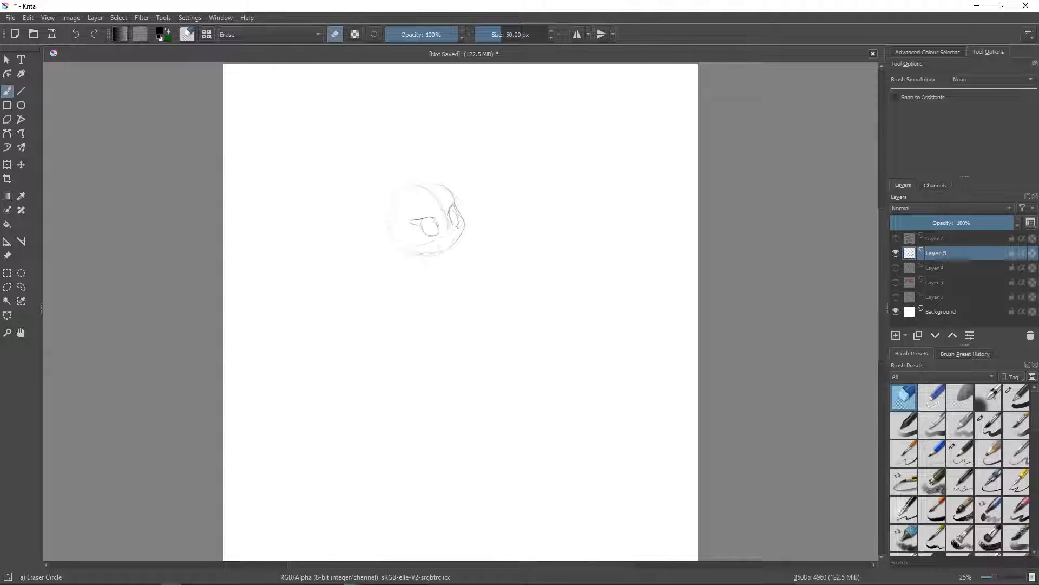
pyautogui.click(961, 449)
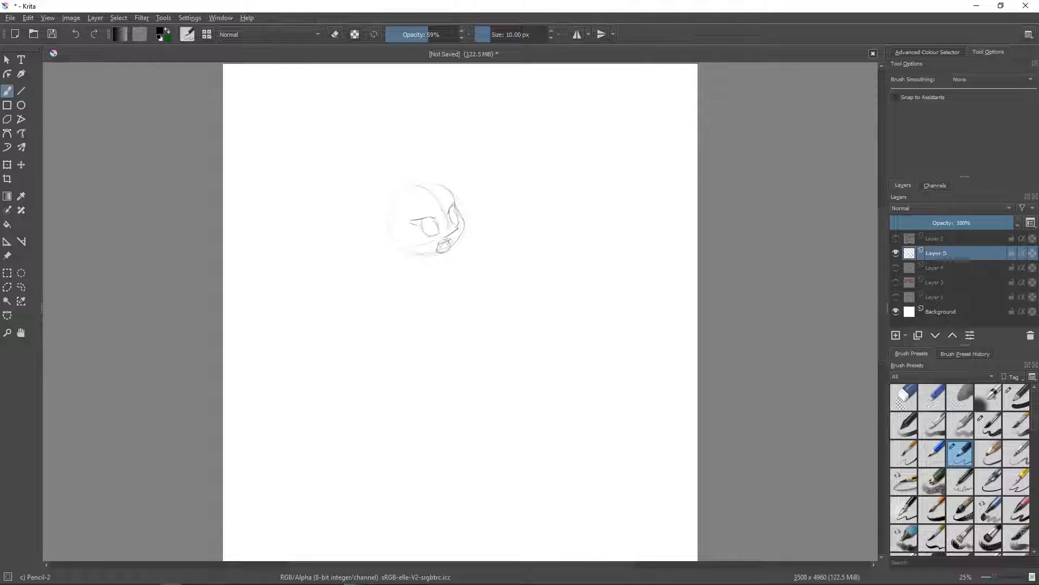
# - Sketch two pointed ears with small piercings and a large hoop earring hanging from the near ear
pyautogui.moveTo(402, 222); pyautogui.dragTo(366, 226)
pyautogui.moveTo(464, 187); pyautogui.dragTo(466, 219)
pyautogui.moveTo(402, 244); pyautogui.dragTo(403, 276)
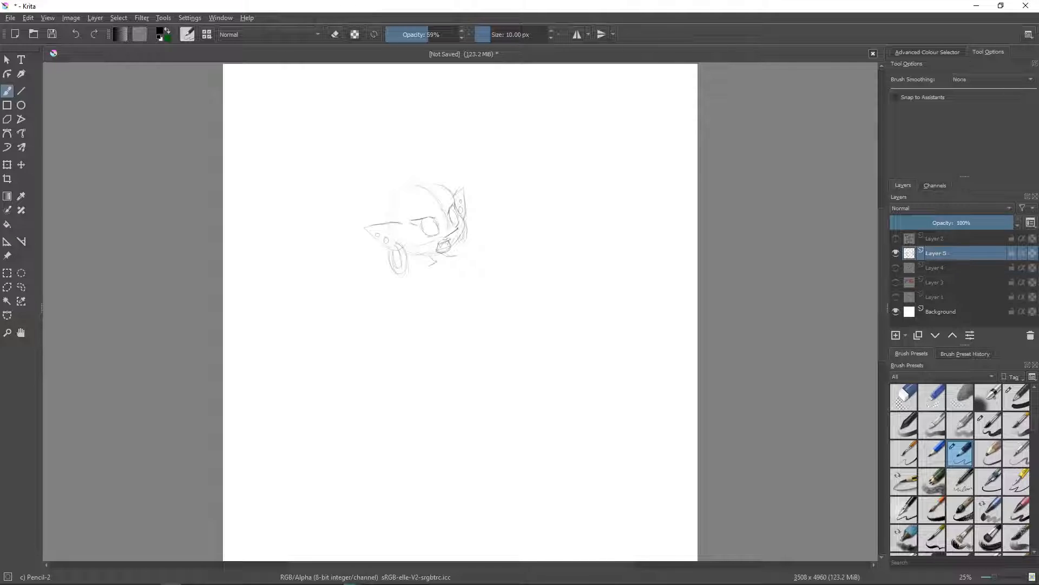
# - Sketch the body below the head: both outstretched arms, the bust, a narrow waist and flaring hips
pyautogui.moveTo(400, 261)
pyautogui.mouseDown()
pyautogui.moveTo(436, 262)
pyautogui.moveTo(416, 280)
pyautogui.moveTo(434, 277)
pyautogui.moveTo(481, 234)
pyautogui.mouseUp()
pyautogui.moveTo(468, 264); pyautogui.dragTo(464, 277)
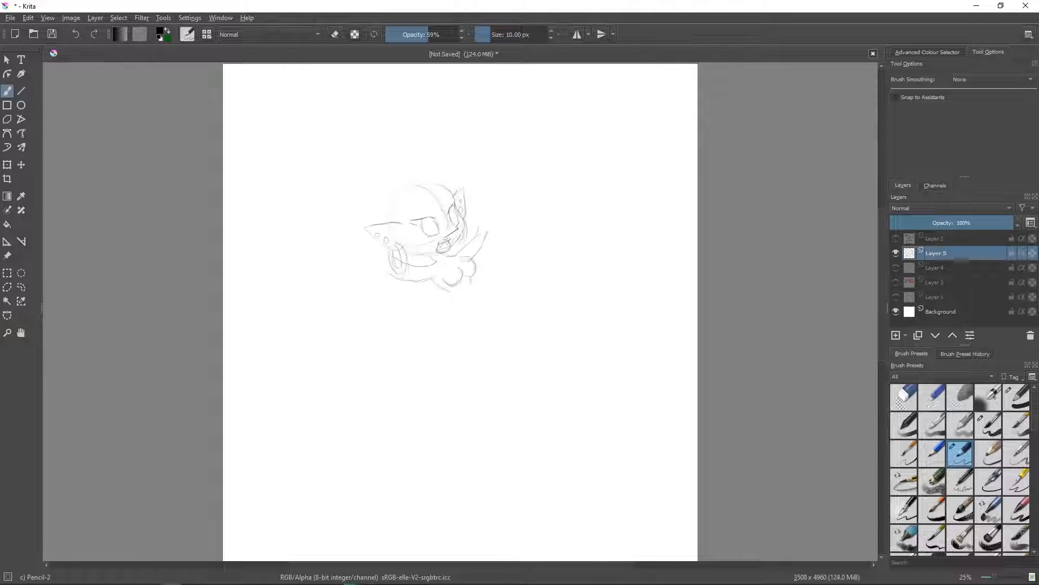
pyautogui.moveTo(433, 279); pyautogui.dragTo(451, 293)
pyautogui.moveTo(450, 292); pyautogui.dragTo(437, 324)
pyautogui.moveTo(470, 283); pyautogui.dragTo(499, 307)
pyautogui.moveTo(435, 326)
pyautogui.mouseDown()
pyautogui.moveTo(411, 361)
pyautogui.moveTo(432, 376)
pyautogui.mouseUp()
pyautogui.moveTo(480, 317); pyautogui.dragTo(470, 325)
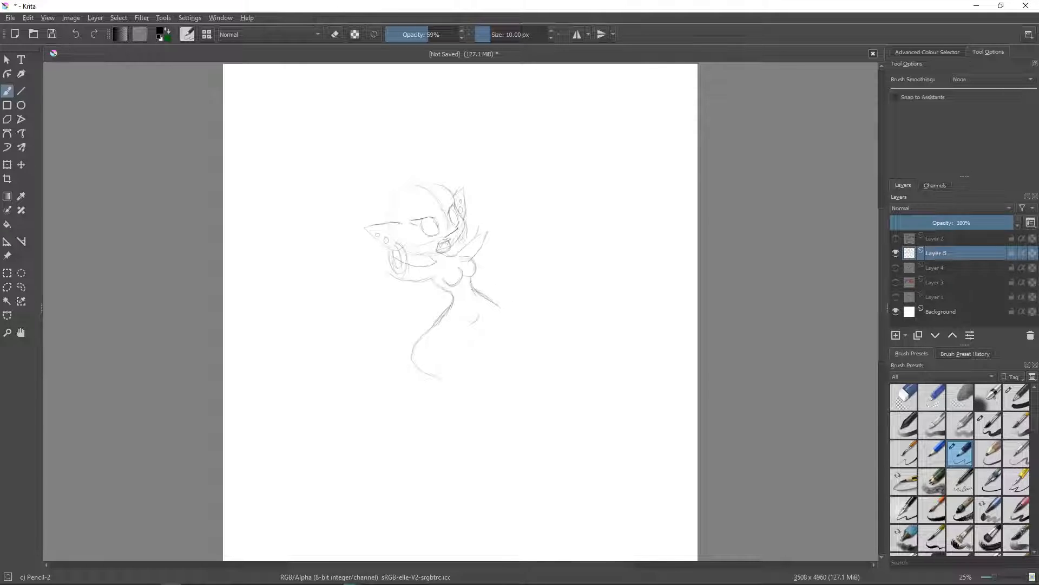
# - Erase the wide outer curve of the lower thigh with Eraser Circle and redraw it tighter with Pencil-2
pyautogui.moveTo(420, 327); pyautogui.dragTo(410, 375)
pyautogui.click(906, 399)
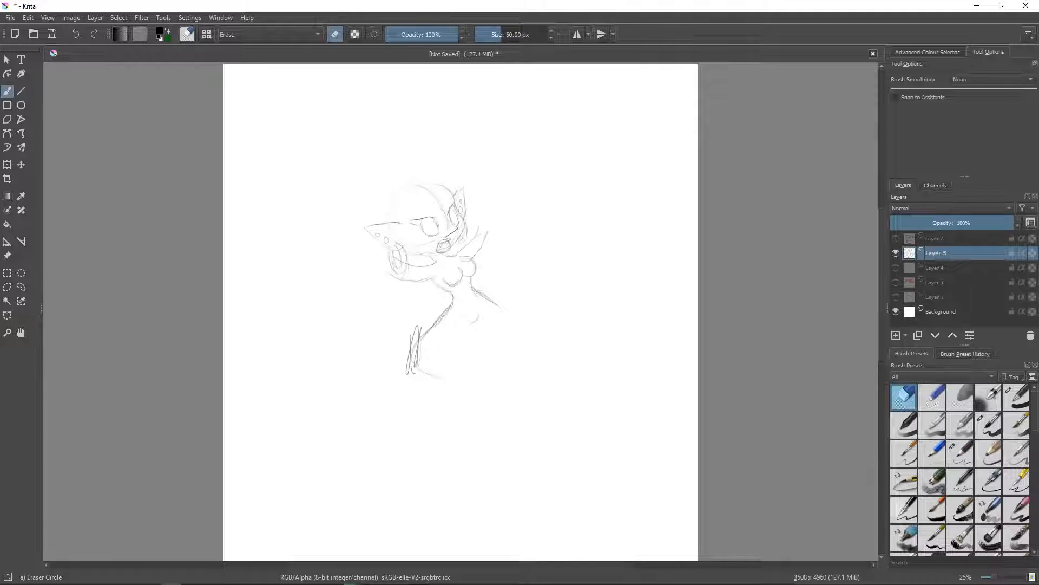
pyautogui.moveTo(422, 329)
pyautogui.mouseDown()
pyautogui.moveTo(419, 365)
pyautogui.moveTo(410, 337)
pyautogui.moveTo(407, 374)
pyautogui.moveTo(436, 375)
pyautogui.mouseUp()
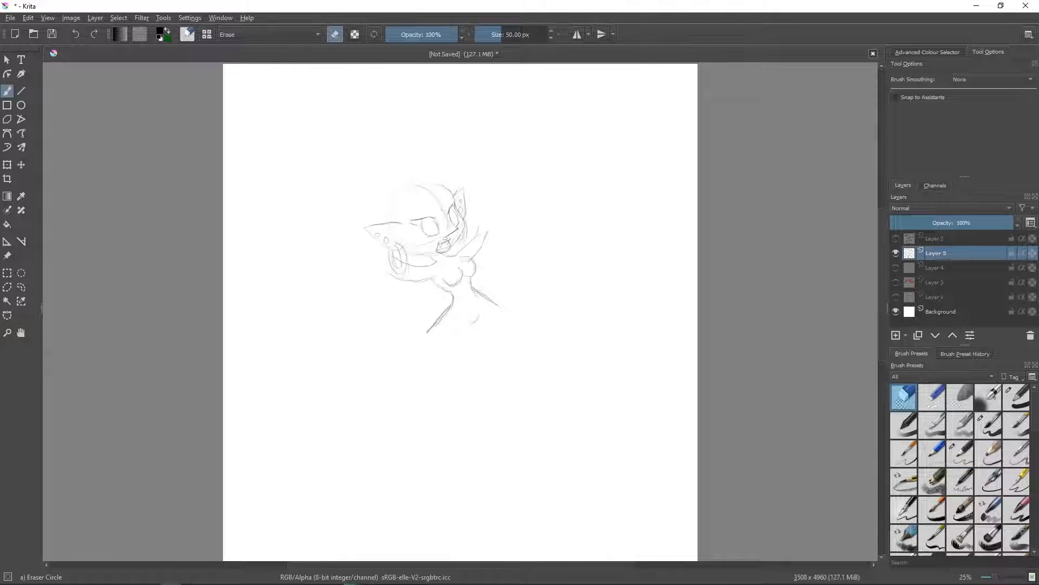
pyautogui.press('/')
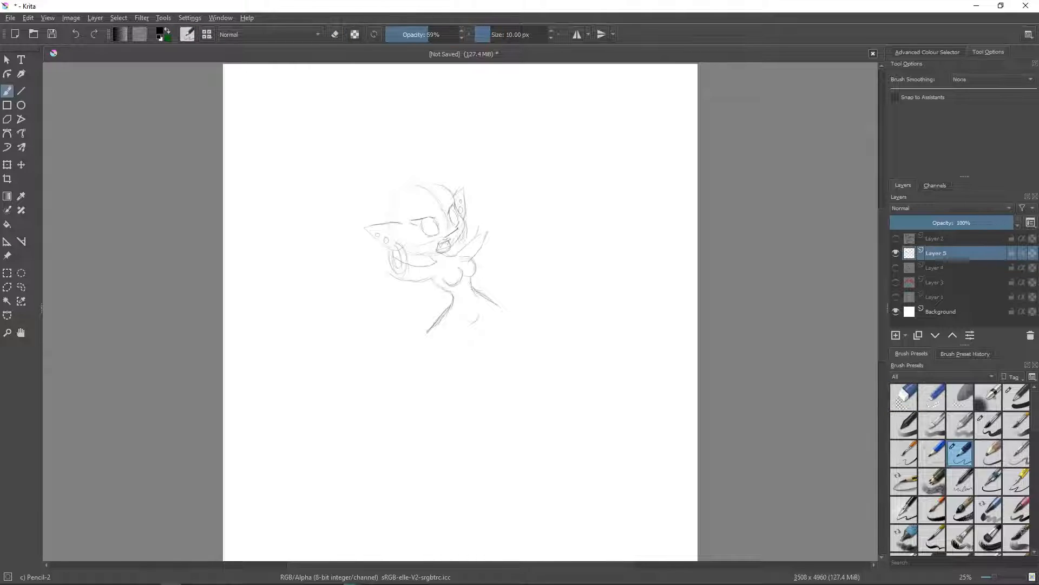
pyautogui.moveTo(437, 315)
pyautogui.mouseDown()
pyautogui.moveTo(423, 359)
pyautogui.moveTo(460, 369)
pyautogui.mouseUp()
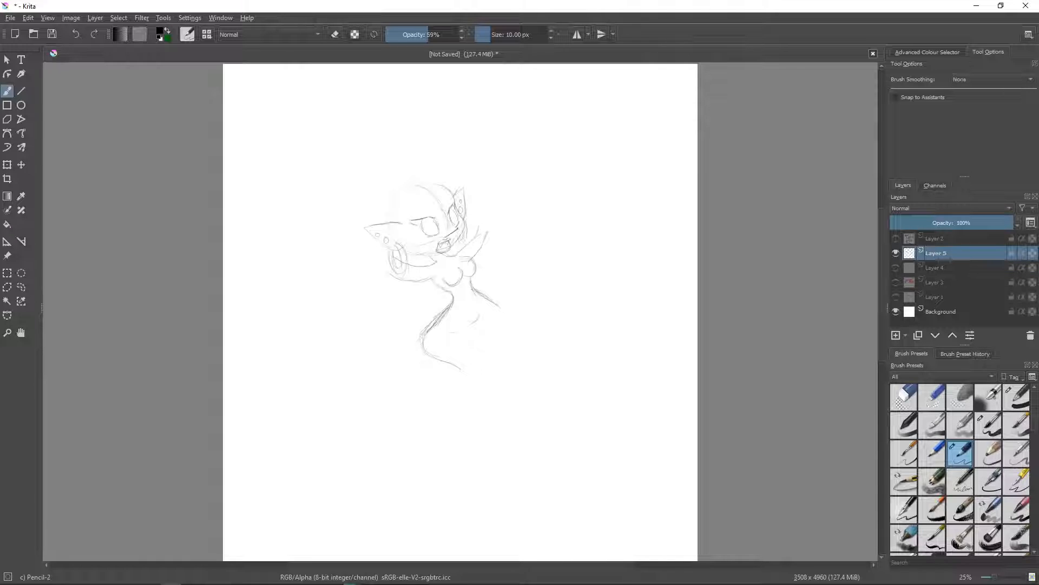
# - Sketch the two bent legs, one knee raised, and erase the hip line crossing the raised thigh with Eraser Circle
pyautogui.moveTo(448, 331)
pyautogui.mouseDown()
pyautogui.moveTo(479, 355)
pyautogui.moveTo(476, 370)
pyautogui.mouseUp()
pyautogui.moveTo(480, 290)
pyautogui.mouseDown()
pyautogui.moveTo(501, 280)
pyautogui.moveTo(522, 313)
pyautogui.mouseUp()
pyautogui.moveTo(514, 275)
pyautogui.mouseDown()
pyautogui.moveTo(530, 286)
pyautogui.moveTo(528, 330)
pyautogui.mouseUp()
pyautogui.moveTo(509, 288)
pyautogui.mouseDown()
pyautogui.moveTo(504, 340)
pyautogui.moveTo(526, 331)
pyautogui.moveTo(498, 316)
pyautogui.mouseUp()
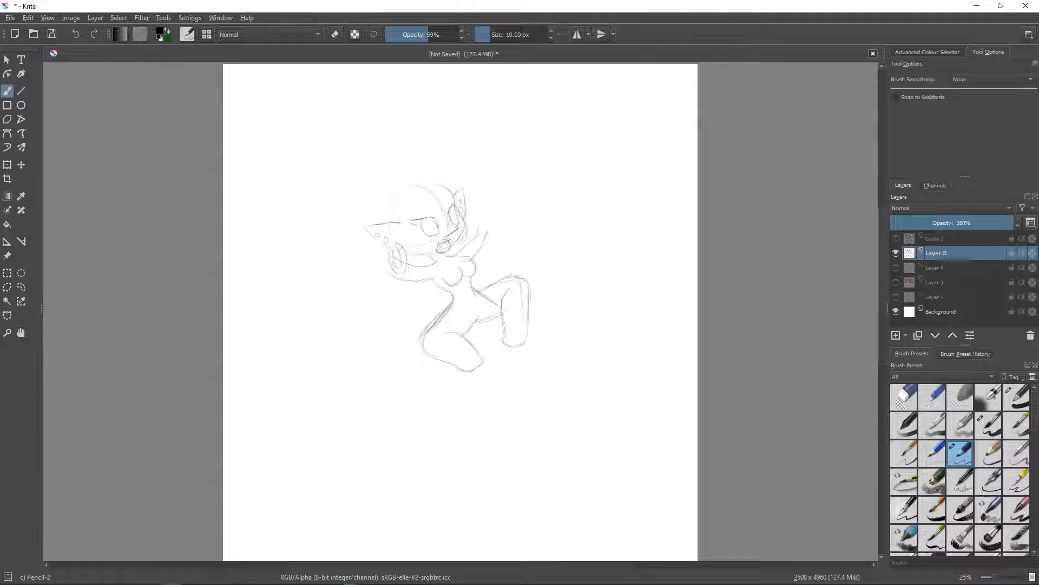
pyautogui.click(904, 397)
pyautogui.moveTo(484, 295); pyautogui.dragTo(497, 304)
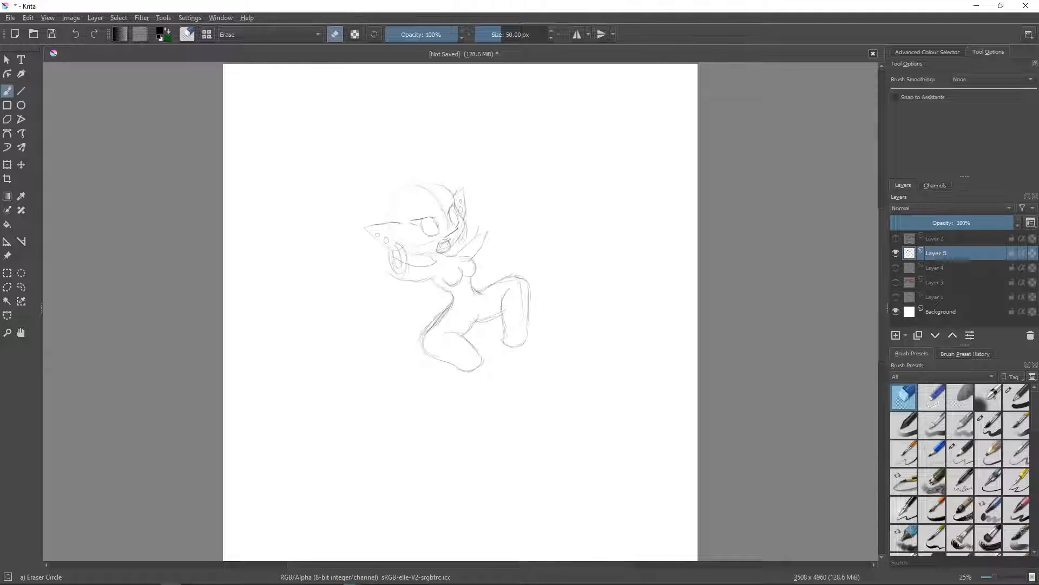
# - Sketch the raised open hand with Pencil-2, plus the other hand gripping the first edges of a box
pyautogui.click(960, 453)
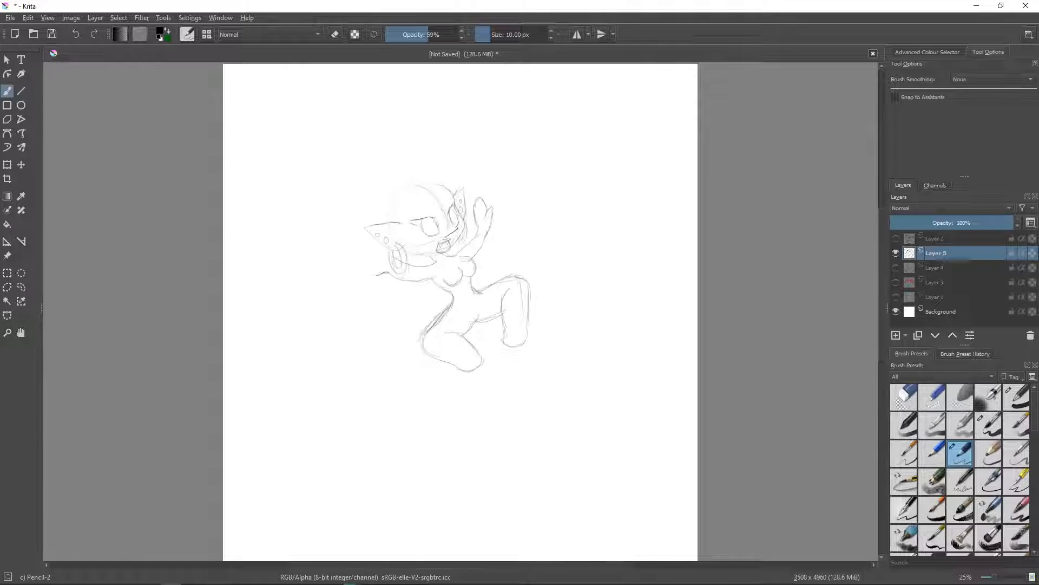
pyautogui.moveTo(376, 275)
pyautogui.mouseDown()
pyautogui.moveTo(363, 266)
pyautogui.moveTo(389, 271)
pyautogui.mouseUp()
pyautogui.moveTo(385, 245); pyautogui.dragTo(369, 205)
pyautogui.moveTo(389, 254)
pyautogui.mouseDown()
pyautogui.moveTo(374, 202)
pyautogui.moveTo(340, 209)
pyautogui.moveTo(361, 265)
pyautogui.mouseUp()
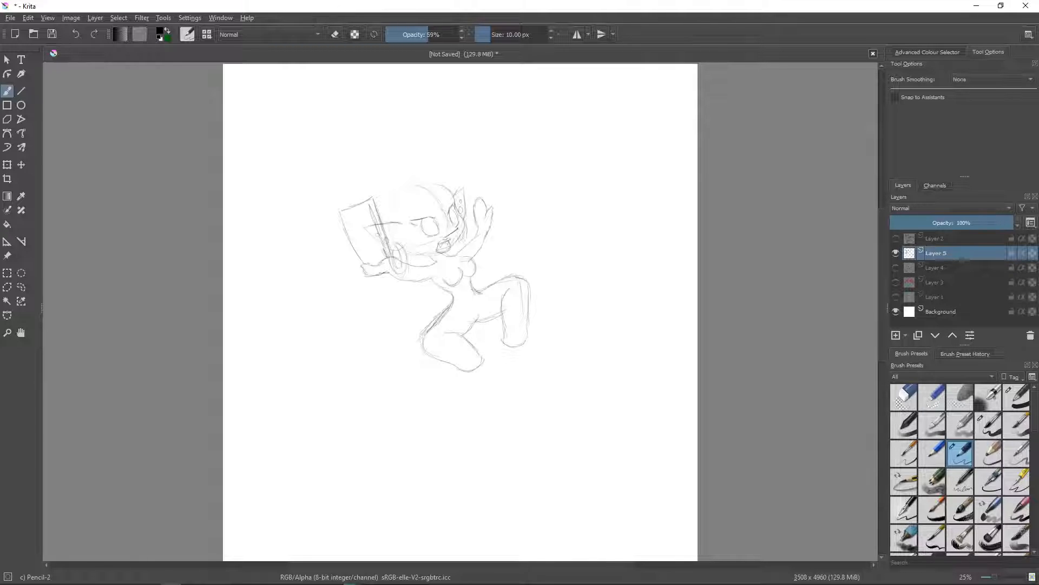
# - Complete the tilted box with its side and open top, and add small round pieces spilling out of it
pyautogui.moveTo(340, 209)
pyautogui.mouseDown()
pyautogui.moveTo(321, 208)
pyautogui.moveTo(348, 263)
pyautogui.mouseUp()
pyautogui.moveTo(320, 207); pyautogui.dragTo(371, 197)
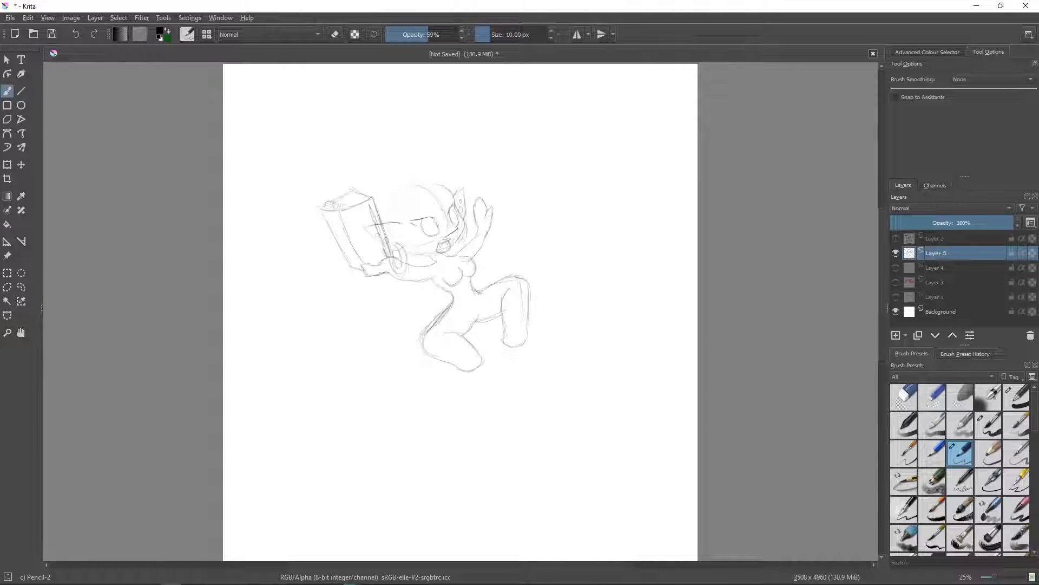
pyautogui.moveTo(339, 202)
pyautogui.mouseDown()
pyautogui.moveTo(352, 206)
pyautogui.moveTo(320, 207)
pyautogui.moveTo(302, 223)
pyautogui.moveTo(320, 237)
pyautogui.mouseUp()
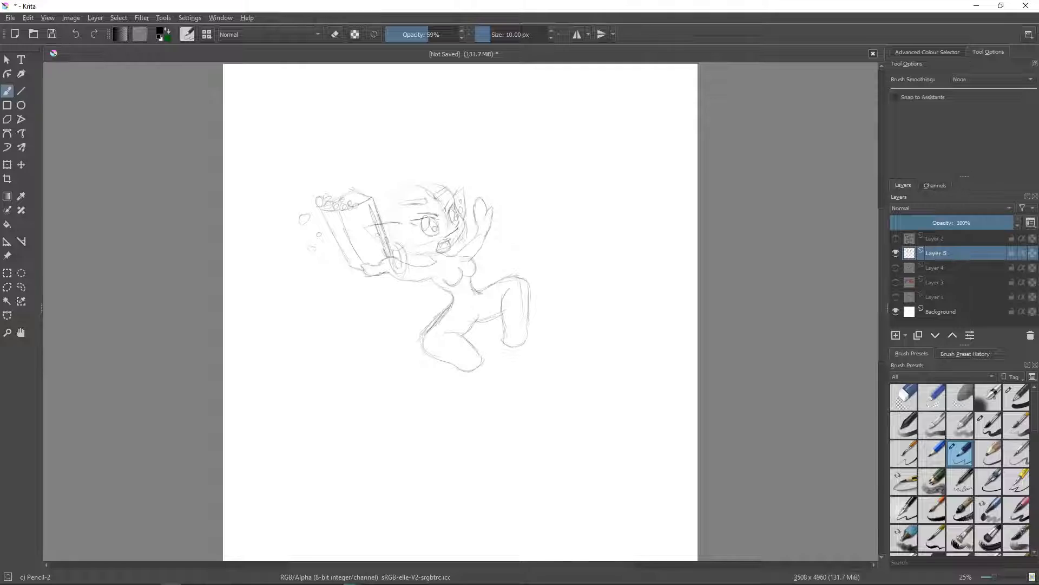
# - Sketch the hair with rolled curls above the forehead and a rounded outline around the head down to the near ear
pyautogui.moveTo(445, 194)
pyautogui.mouseDown()
pyautogui.moveTo(442, 209)
pyautogui.moveTo(460, 200)
pyautogui.mouseUp()
pyautogui.moveTo(401, 173)
pyautogui.mouseDown()
pyautogui.moveTo(433, 163)
pyautogui.moveTo(458, 182)
pyautogui.mouseUp()
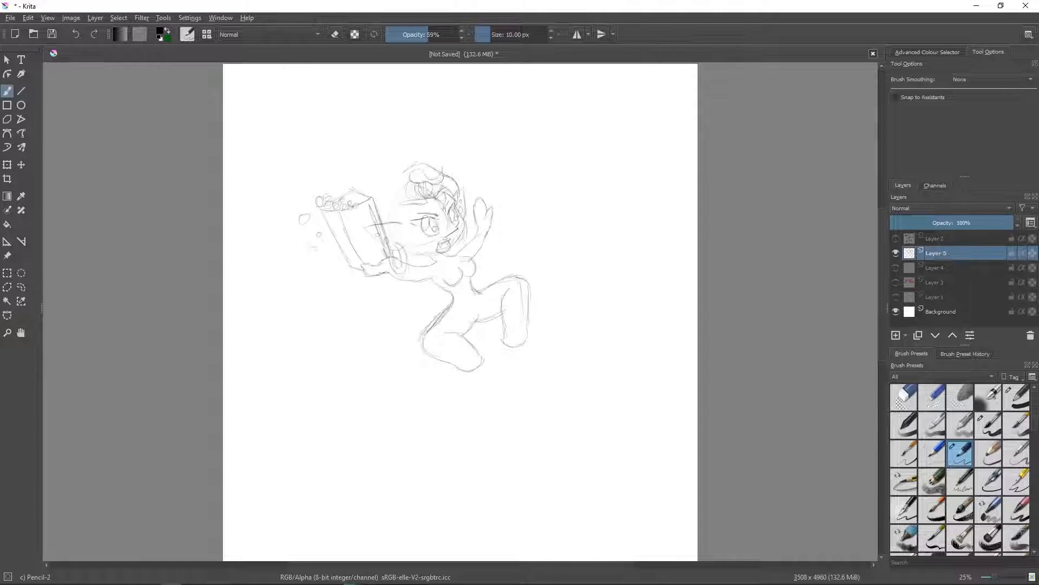
pyautogui.moveTo(410, 183); pyautogui.dragTo(427, 185)
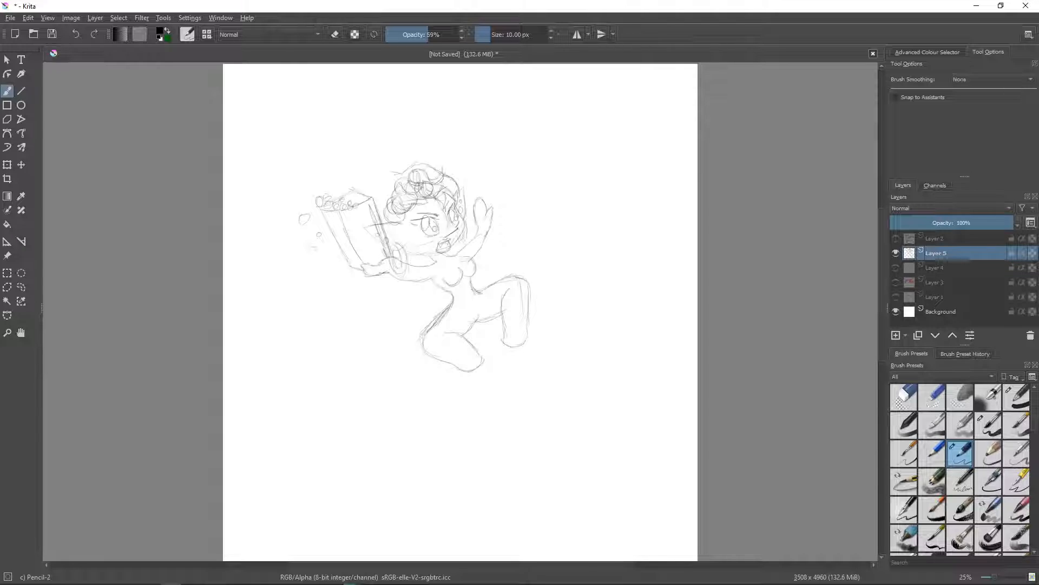
pyautogui.moveTo(400, 174); pyautogui.dragTo(379, 214)
# - Sketch the outfit with a round brooch on the chest, a neckline and a belt with a round buckle
pyautogui.moveTo(454, 257); pyautogui.dragTo(459, 261)
pyautogui.moveTo(451, 269)
pyautogui.mouseDown()
pyautogui.moveTo(443, 280)
pyautogui.moveTo(455, 283)
pyautogui.mouseUp()
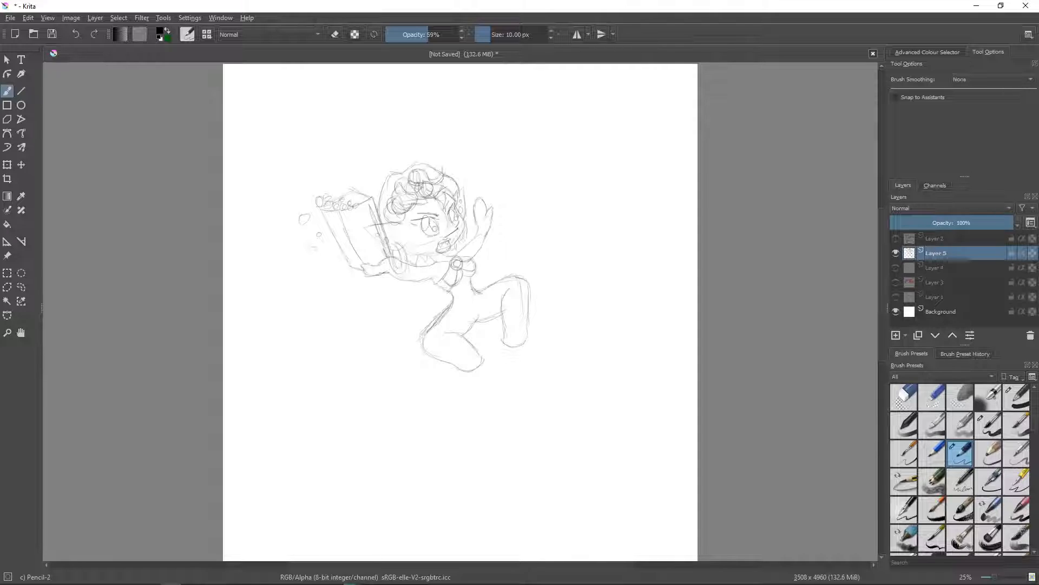
pyautogui.moveTo(450, 264); pyautogui.dragTo(434, 266)
pyautogui.moveTo(467, 294); pyautogui.dragTo(479, 290)
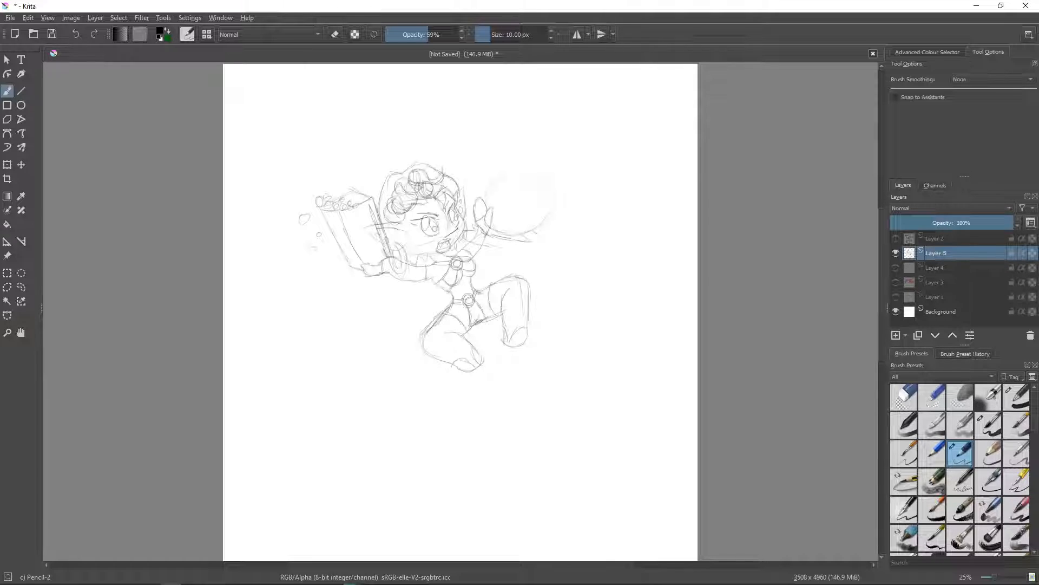
# - Sketch a second character's body reaching toward the first, with an outstretched arm, arched back and kneeling leg
pyautogui.moveTo(482, 239); pyautogui.dragTo(528, 256)
pyautogui.moveTo(551, 238)
pyautogui.mouseDown()
pyautogui.moveTo(581, 253)
pyautogui.moveTo(558, 267)
pyautogui.moveTo(607, 251)
pyautogui.moveTo(619, 293)
pyautogui.moveTo(612, 312)
pyautogui.mouseUp()
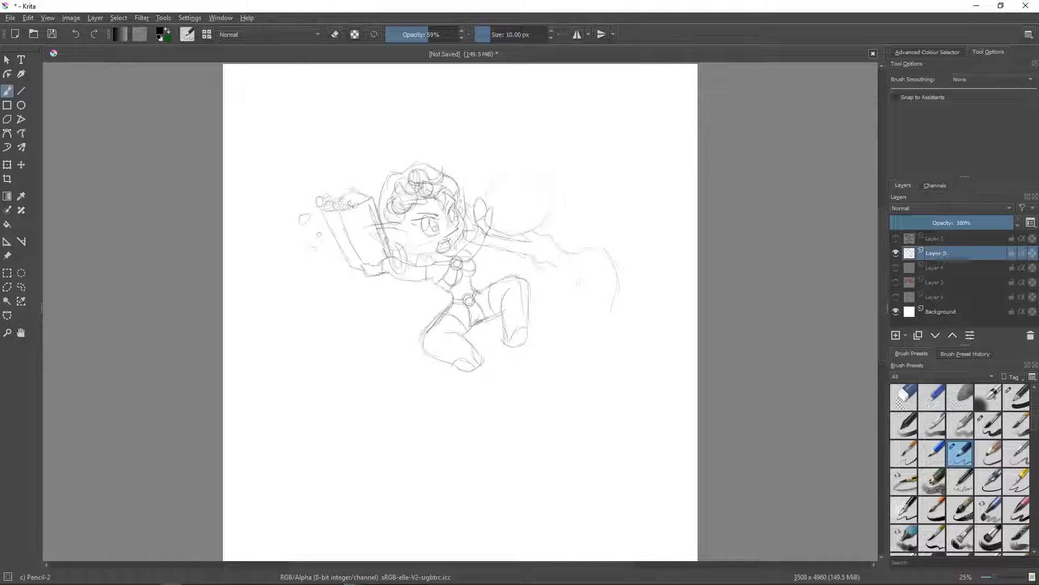
pyautogui.moveTo(583, 269); pyautogui.dragTo(575, 312)
pyautogui.moveTo(612, 284); pyautogui.dragTo(603, 304)
pyautogui.moveTo(584, 271)
pyautogui.mouseDown()
pyautogui.moveTo(574, 328)
pyautogui.moveTo(593, 332)
pyautogui.moveTo(622, 310)
pyautogui.moveTo(638, 330)
pyautogui.mouseUp()
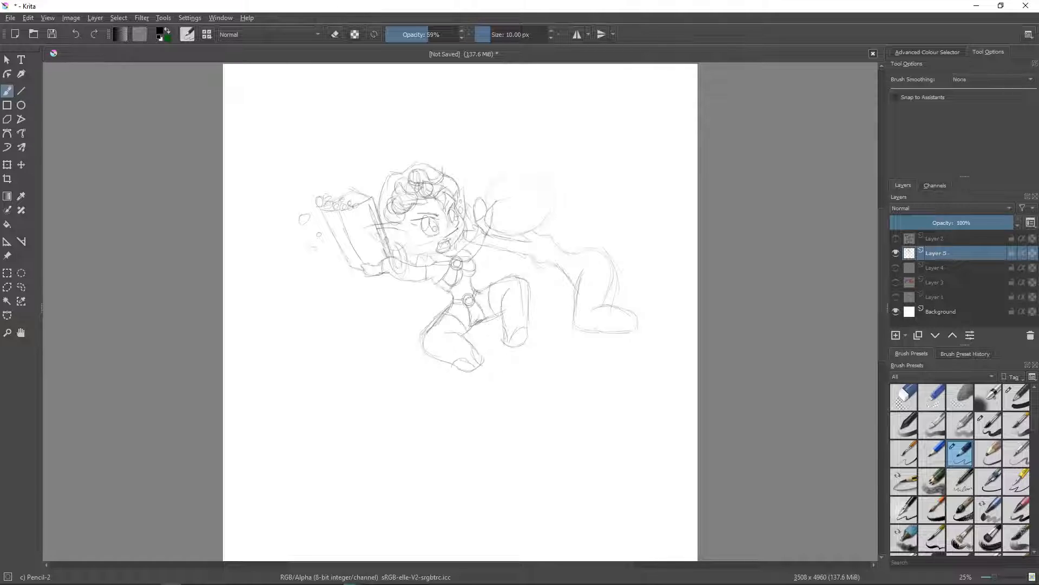
# - Sketch the second character's head with face, fringe and rounded hair outline, topped by a long tied ponytail
pyautogui.moveTo(494, 203); pyautogui.dragTo(520, 197)
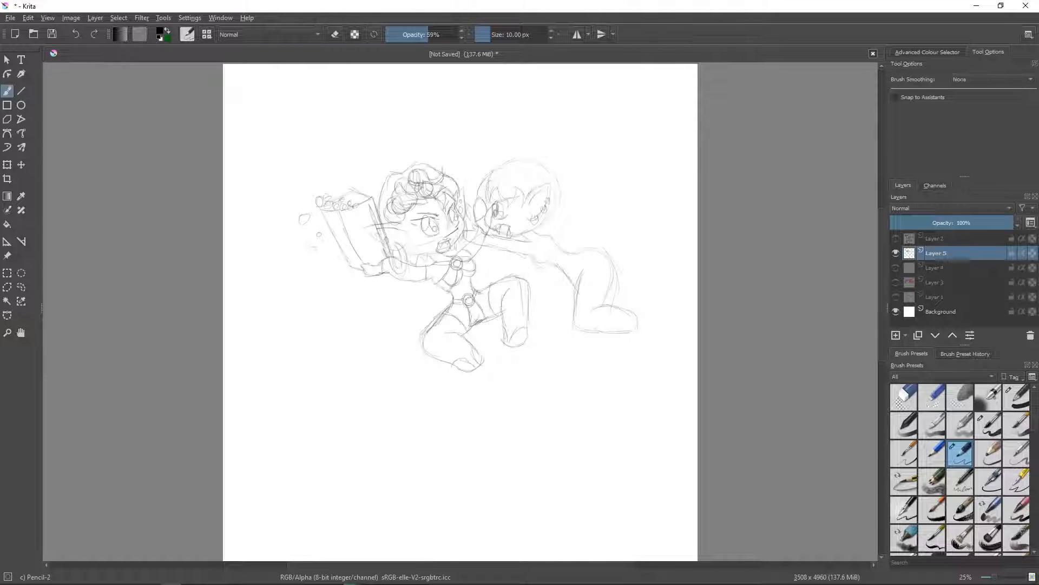
pyautogui.moveTo(557, 176); pyautogui.dragTo(548, 223)
pyautogui.moveTo(532, 158); pyautogui.dragTo(559, 209)
pyautogui.moveTo(524, 158)
pyautogui.mouseDown()
pyautogui.moveTo(562, 132)
pyautogui.moveTo(578, 162)
pyautogui.moveTo(573, 200)
pyautogui.moveTo(575, 187)
pyautogui.moveTo(600, 197)
pyautogui.mouseUp()
pyautogui.moveTo(523, 158); pyautogui.dragTo(541, 187)
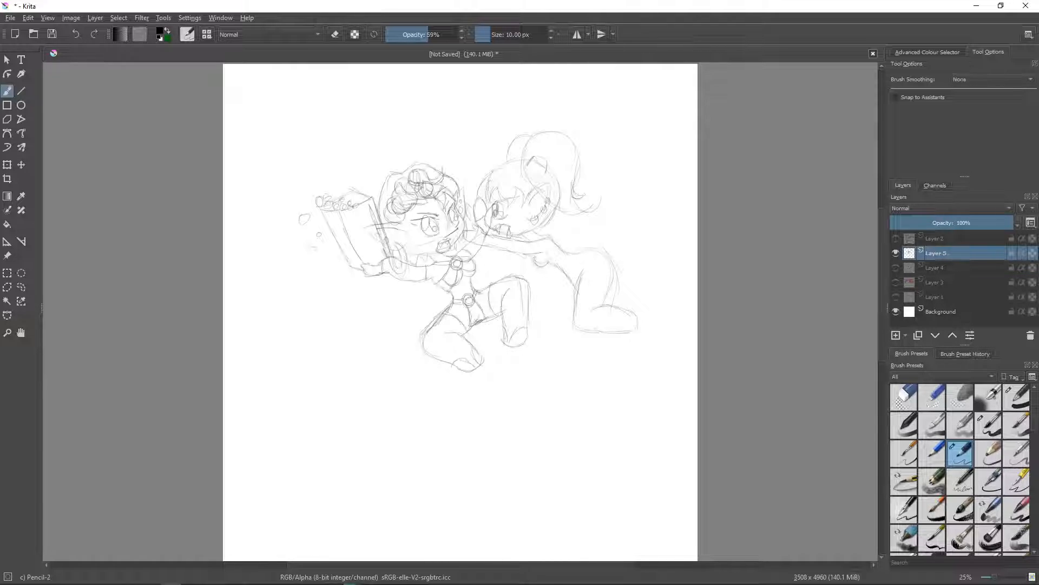
# - Add the second character's outfit with round ornaments at chest and hip, and sketch the far thigh behind the kneeling leg
pyautogui.moveTo(549, 252); pyautogui.dragTo(534, 260)
pyautogui.moveTo(587, 255); pyautogui.dragTo(585, 258)
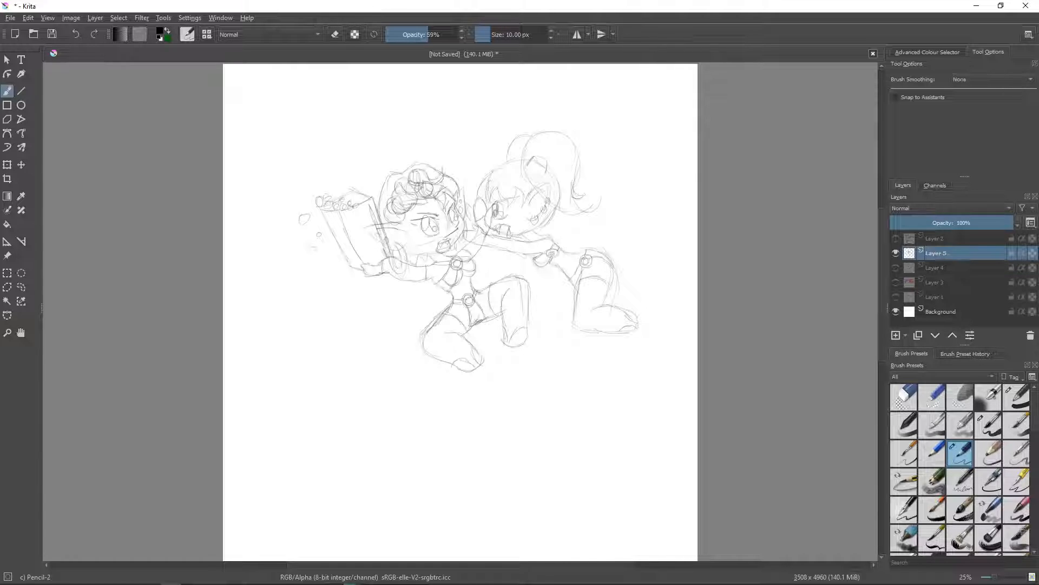
pyautogui.moveTo(563, 278); pyautogui.dragTo(548, 313)
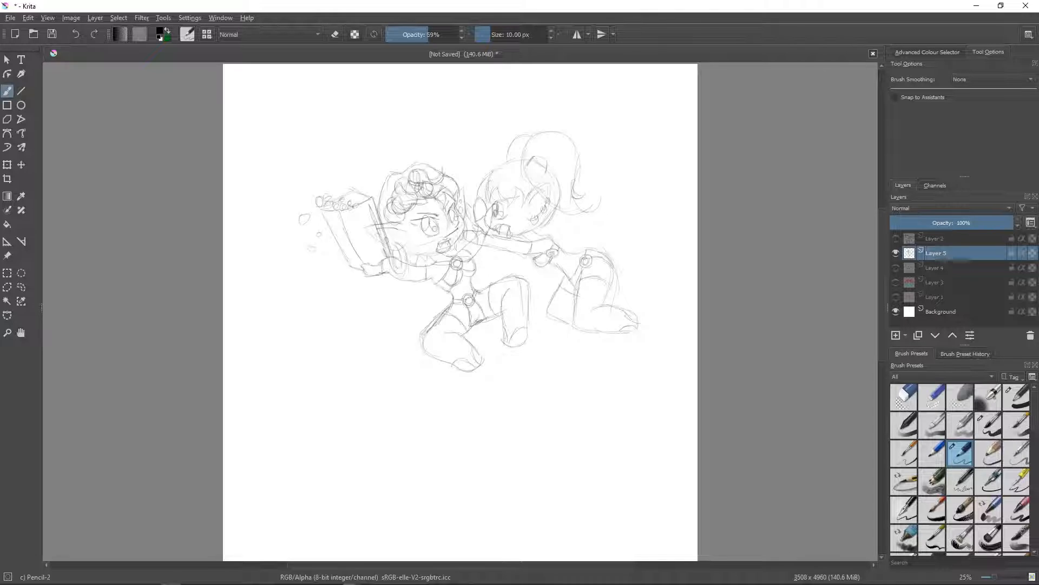
# - Scale down the two-character sketch on Layer 5 and move it to the lower left part of the canvas
pyautogui.click(896, 268)
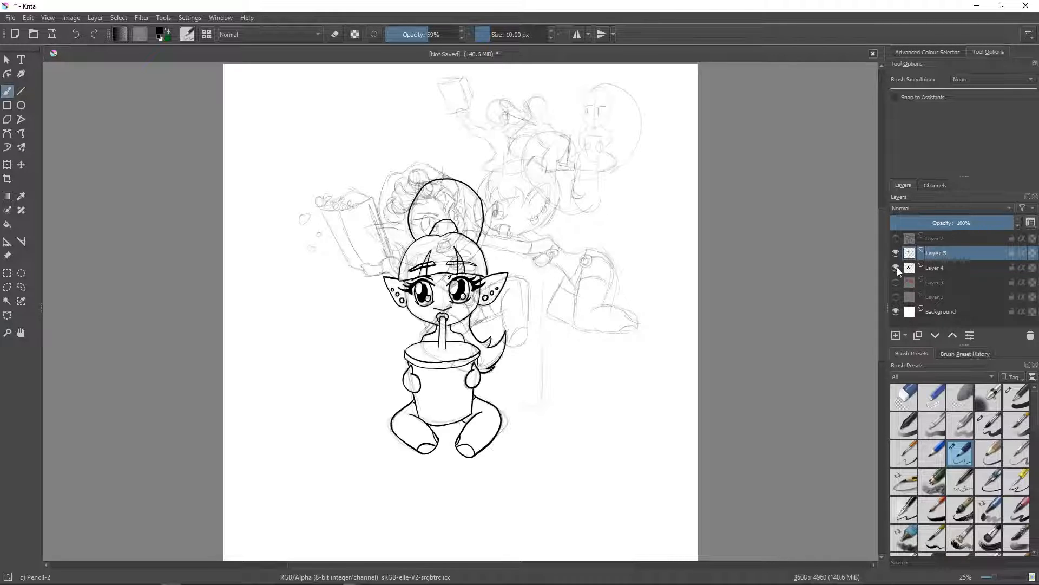
pyautogui.click(896, 267)
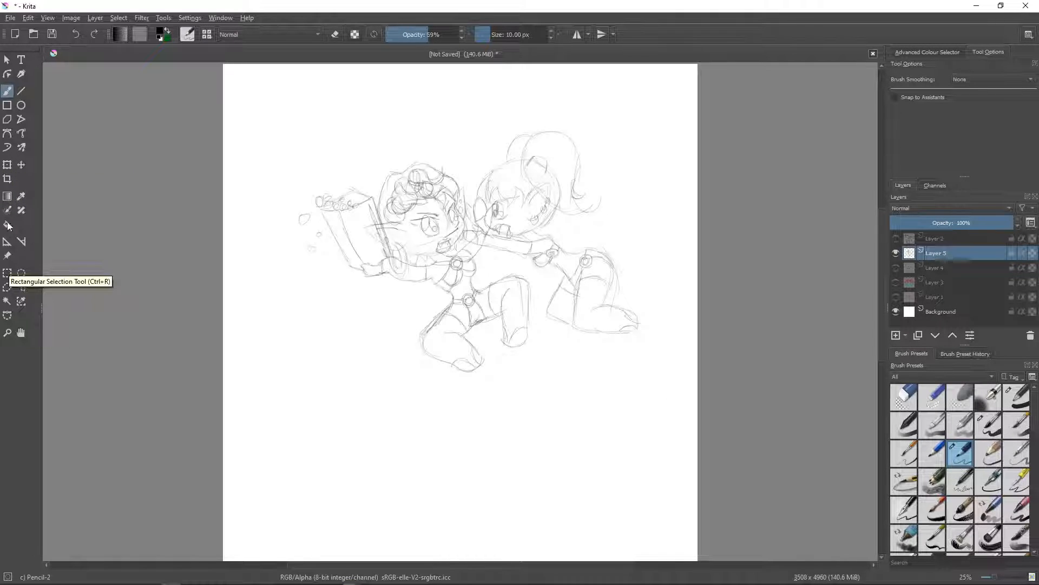
pyautogui.click(10, 164)
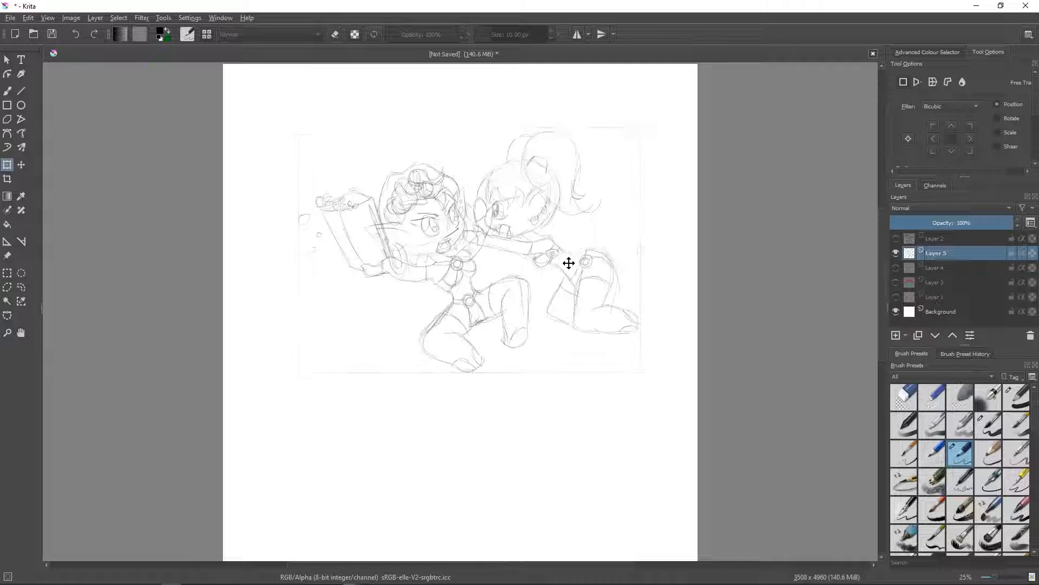
pyautogui.moveTo(568, 262)
pyautogui.mouseDown()
pyautogui.moveTo(517, 350)
pyautogui.moveTo(504, 341)
pyautogui.mouseUp()
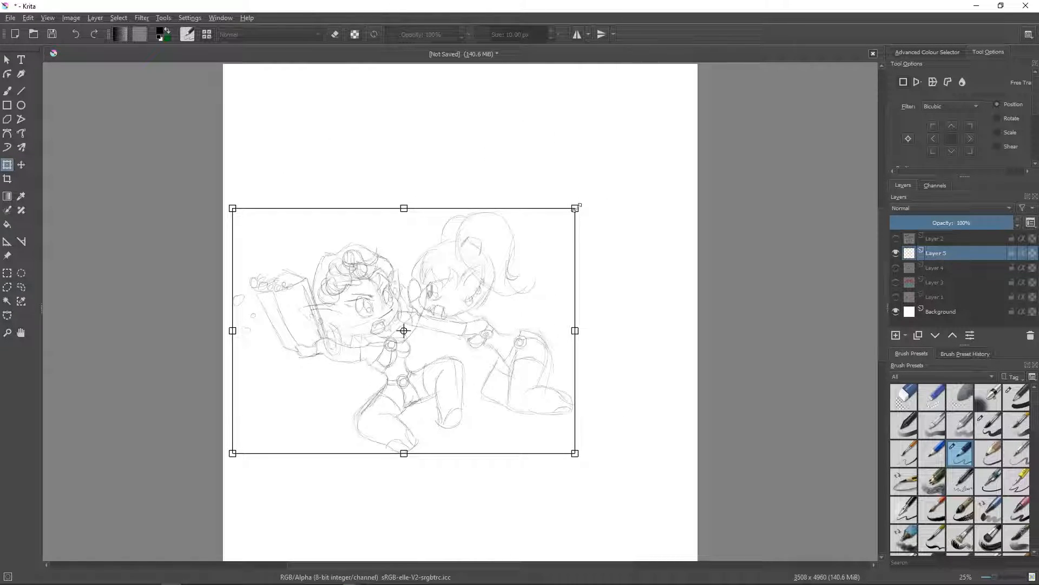
pyautogui.moveTo(573, 208)
pyautogui.mouseDown()
pyautogui.moveTo(510, 275)
pyautogui.moveTo(500, 263)
pyautogui.mouseUp()
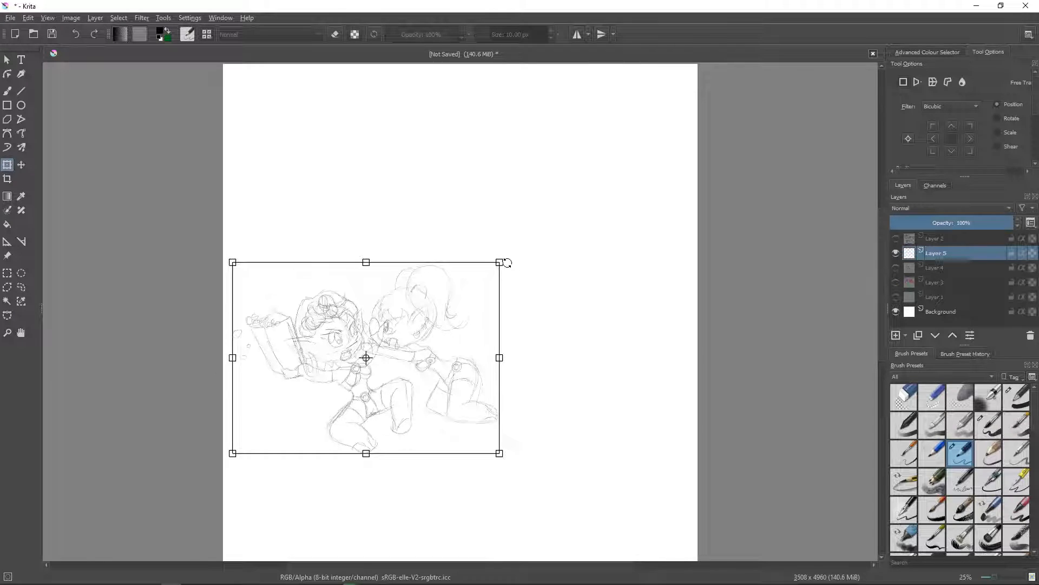
# - Show Layer 4, shrink its inked drink-sipping character and thumbnail sketch, and place them directly right of the two sketched characters
pyautogui.click(896, 267)
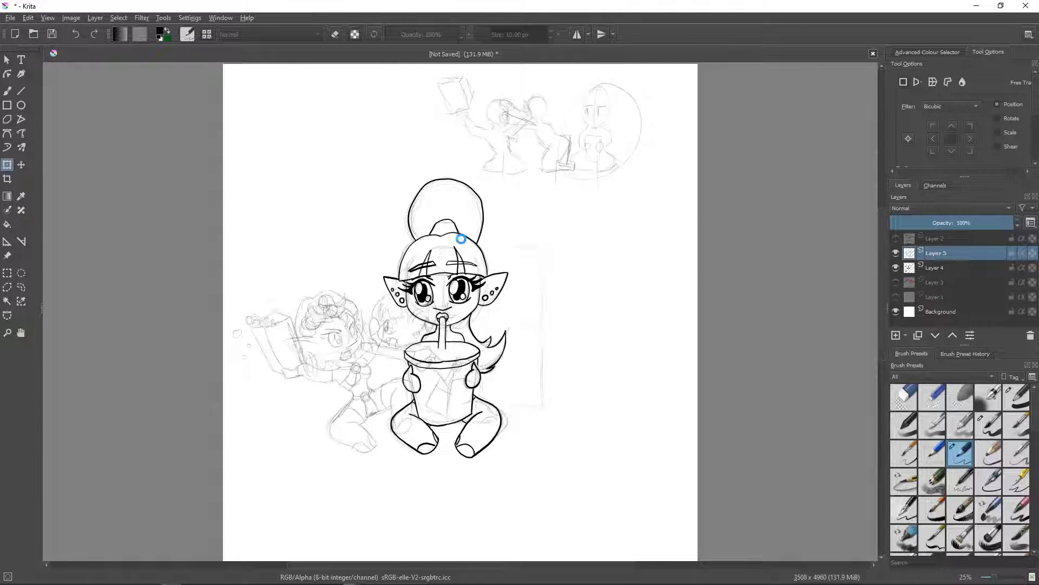
pyautogui.click(927, 269)
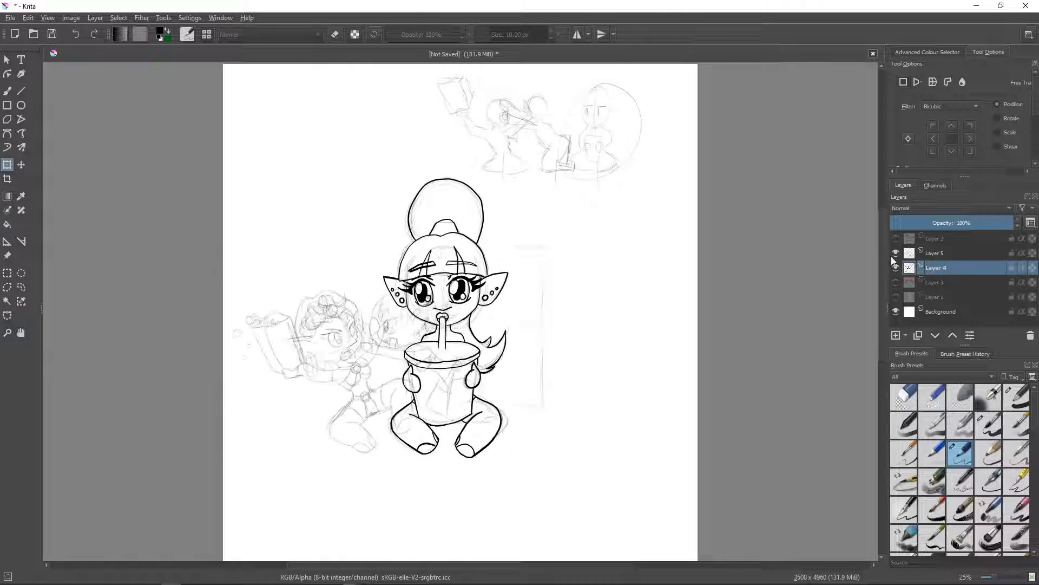
pyautogui.moveTo(474, 242); pyautogui.dragTo(596, 245)
pyautogui.moveTo(498, 73); pyautogui.dragTo(590, 174)
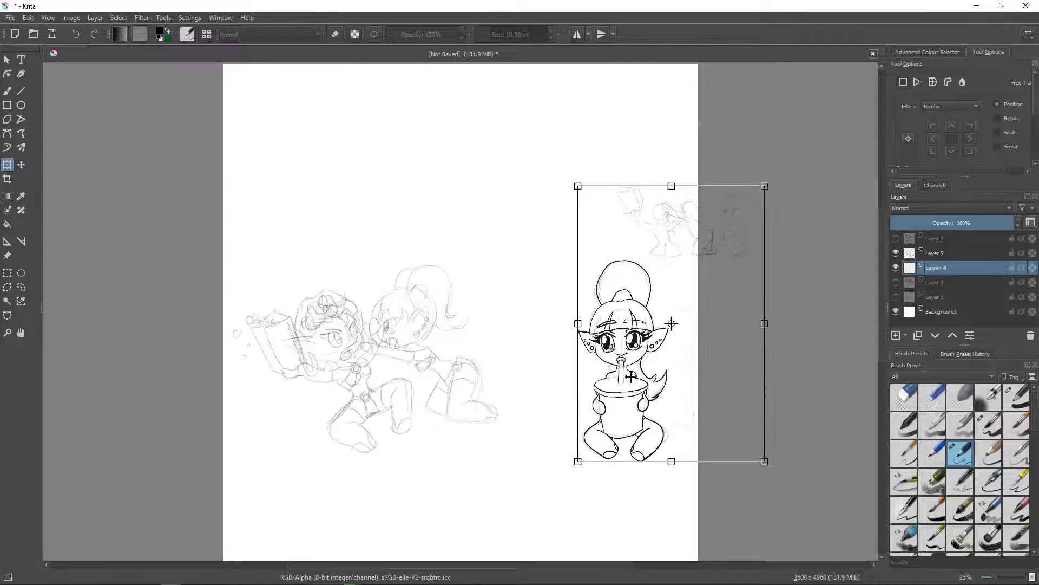
pyautogui.moveTo(631, 377); pyautogui.dragTo(543, 353)
pyautogui.moveTo(487, 163); pyautogui.dragTo(495, 177)
pyautogui.moveTo(543, 356); pyautogui.dragTo(532, 355)
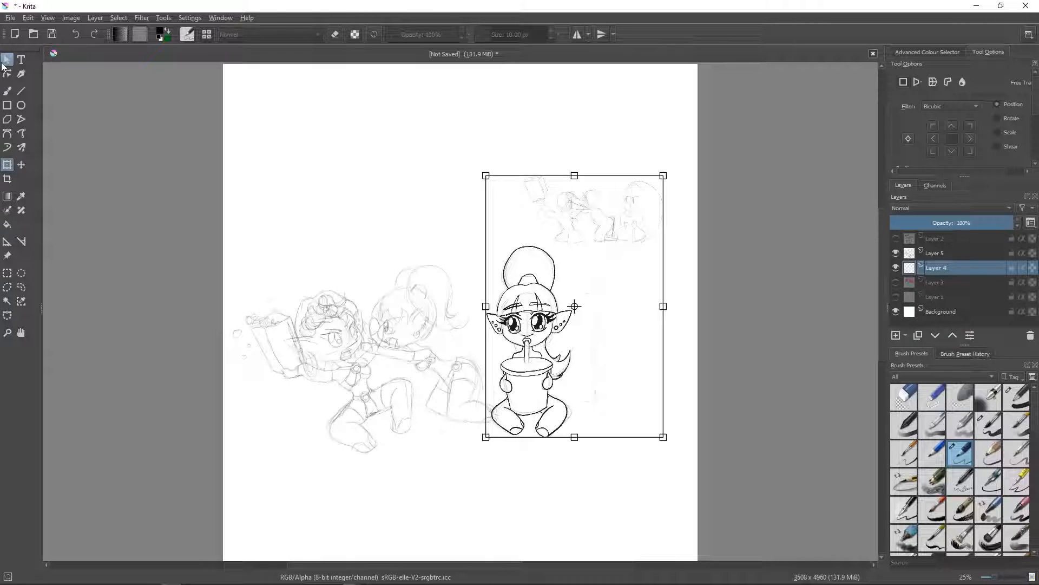
pyautogui.click(6, 61)
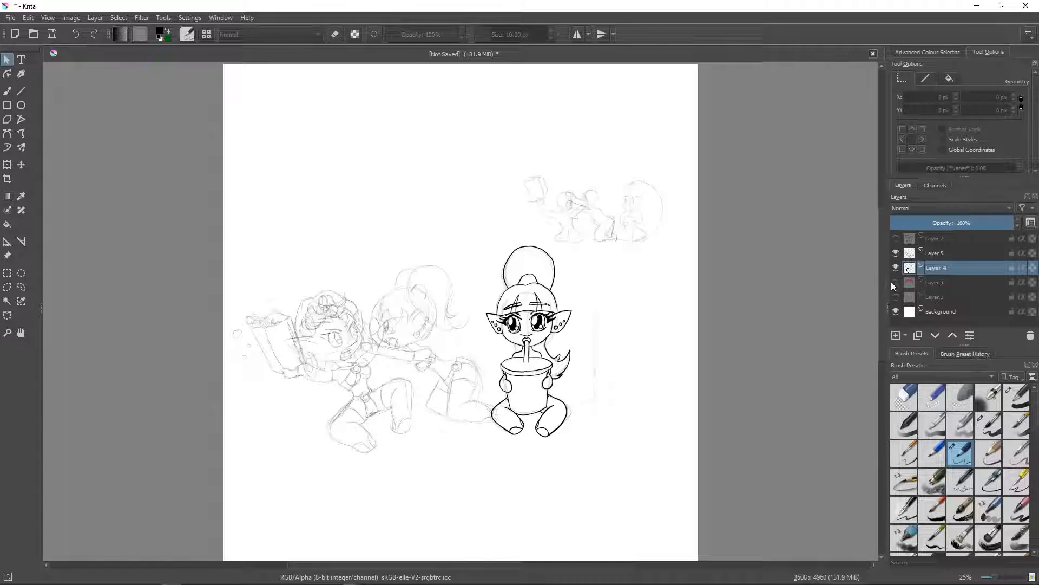
# - On a new layer above Layer 4, thumbnail a pitched-roof outhouse with a crescent moon on its door and a figure beside its wall
pyautogui.click(897, 337)
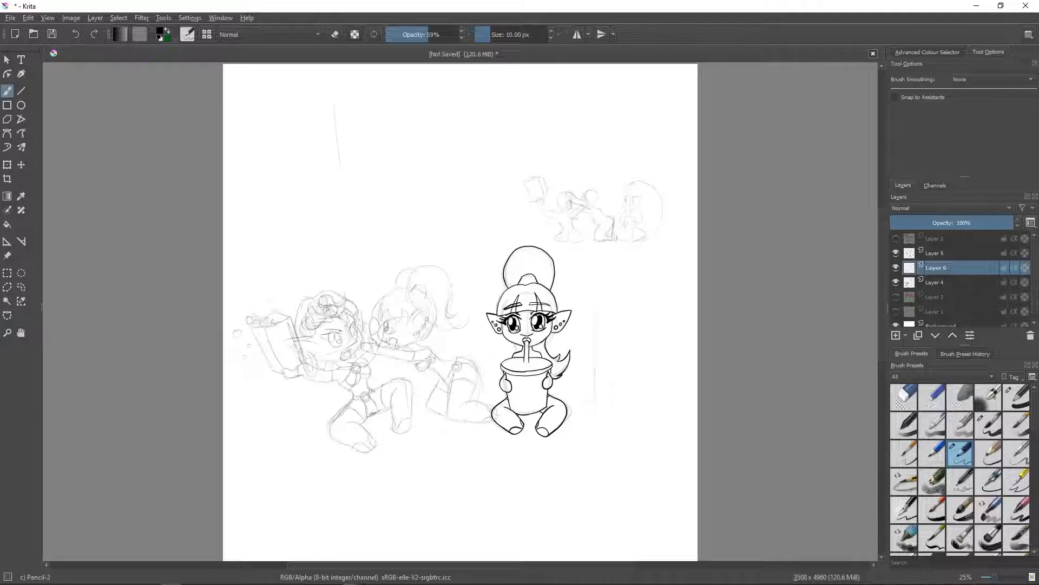
pyautogui.moveTo(406, 106); pyautogui.dragTo(404, 171)
pyautogui.moveTo(334, 101)
pyautogui.mouseDown()
pyautogui.moveTo(405, 104)
pyautogui.moveTo(412, 173)
pyautogui.mouseUp()
pyautogui.moveTo(323, 106); pyautogui.dragTo(348, 82)
pyautogui.moveTo(332, 102)
pyautogui.mouseDown()
pyautogui.moveTo(358, 74)
pyautogui.moveTo(410, 99)
pyautogui.moveTo(439, 99)
pyautogui.mouseUp()
pyautogui.moveTo(349, 115)
pyautogui.mouseDown()
pyautogui.moveTo(377, 114)
pyautogui.moveTo(359, 168)
pyautogui.moveTo(387, 168)
pyautogui.moveTo(376, 139)
pyautogui.moveTo(361, 139)
pyautogui.mouseUp()
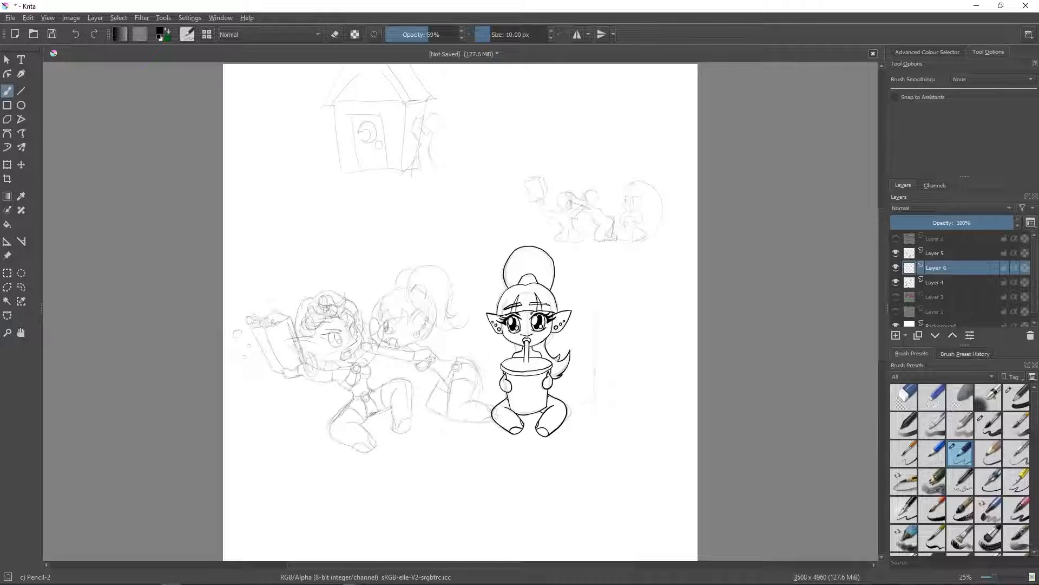
# - Sketch another small rough figure with head, torso and legs, standing to the right of the one beside the outhouse
pyautogui.moveTo(463, 113); pyautogui.dragTo(469, 114)
pyautogui.moveTo(453, 135)
pyautogui.mouseDown()
pyautogui.moveTo(476, 133)
pyautogui.moveTo(467, 158)
pyautogui.mouseUp()
pyautogui.moveTo(456, 149)
pyautogui.mouseDown()
pyautogui.moveTo(453, 168)
pyautogui.moveTo(475, 169)
pyautogui.mouseUp()
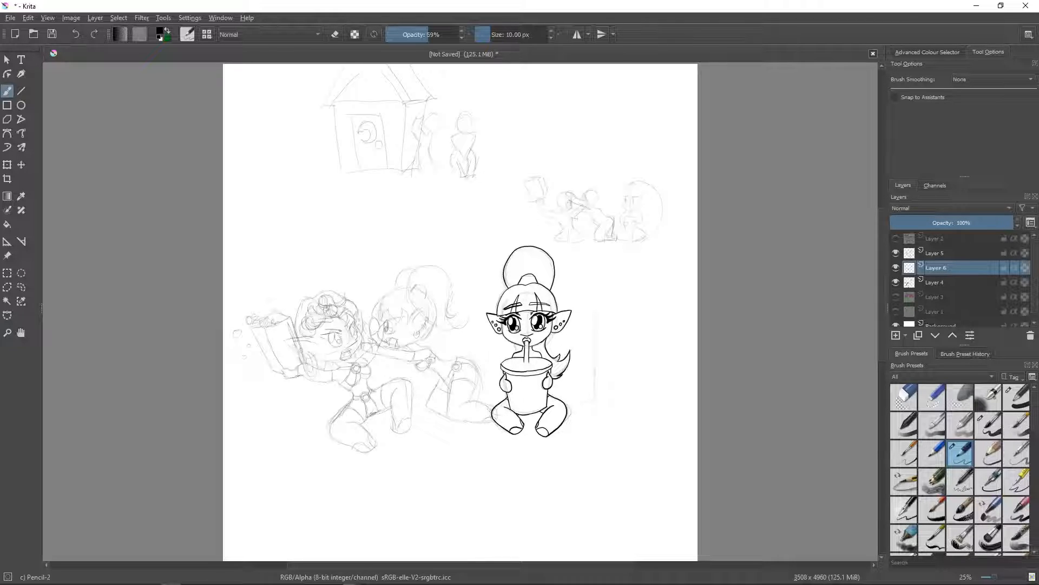
# - Hide Layers 4, 6 and 5 and add a new blank layer at the top of the layer stack
pyautogui.click(896, 282)
pyautogui.click(896, 267)
pyautogui.click(896, 253)
pyautogui.moveTo(902, 245)
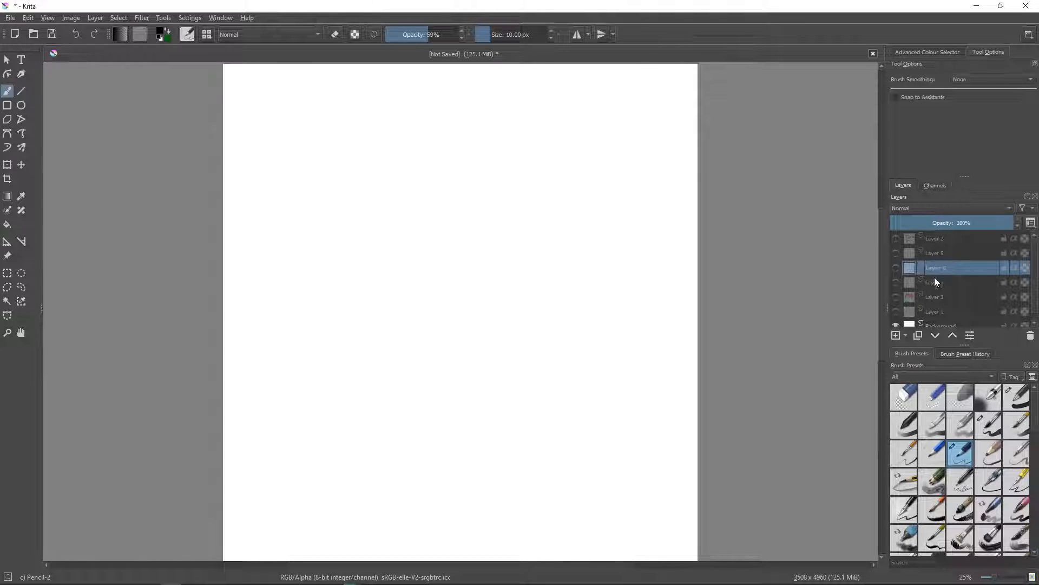
pyautogui.click(894, 336)
pyautogui.moveTo(939, 267); pyautogui.dragTo(940, 233)
pyautogui.moveTo(946, 267)
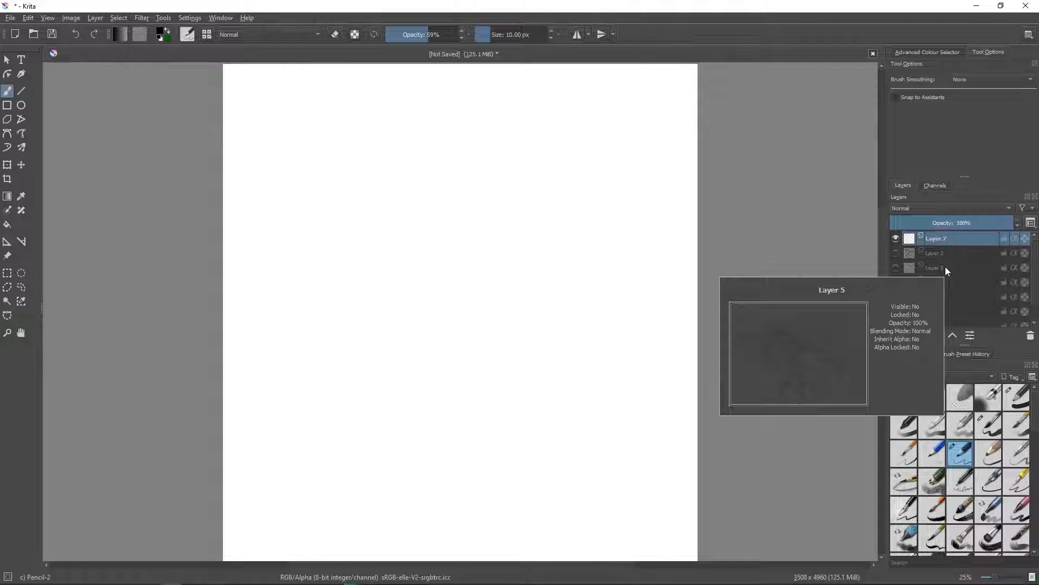
# - Sketch a round three-quarter head in the canvas's upper area with two large oval eyes and a small mouth
pyautogui.moveTo(380, 157)
pyautogui.mouseDown()
pyautogui.moveTo(372, 192)
pyautogui.moveTo(399, 222)
pyautogui.mouseUp()
pyautogui.moveTo(377, 162); pyautogui.dragTo(432, 142)
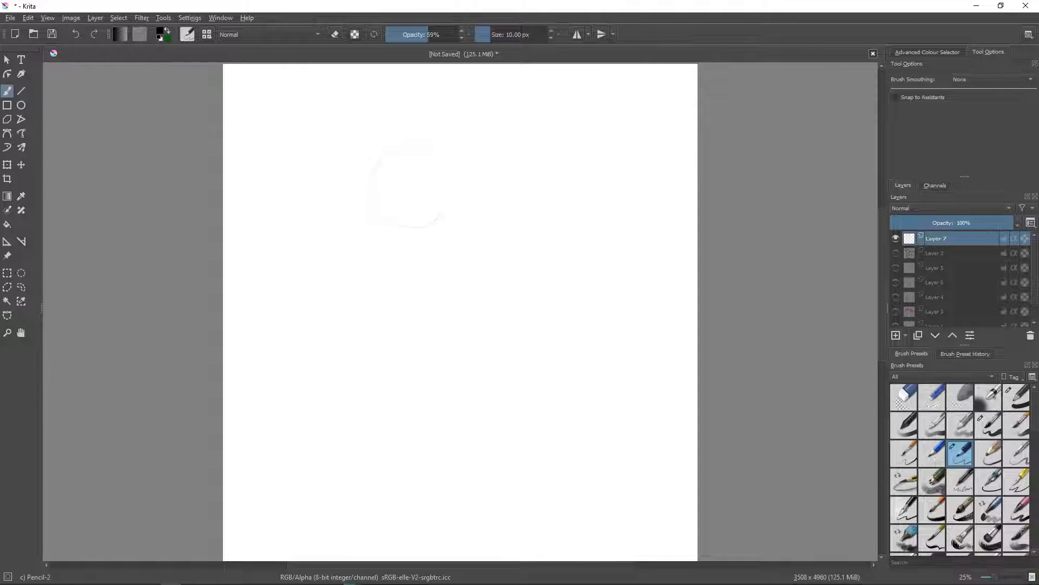
pyautogui.moveTo(442, 214); pyautogui.dragTo(433, 144)
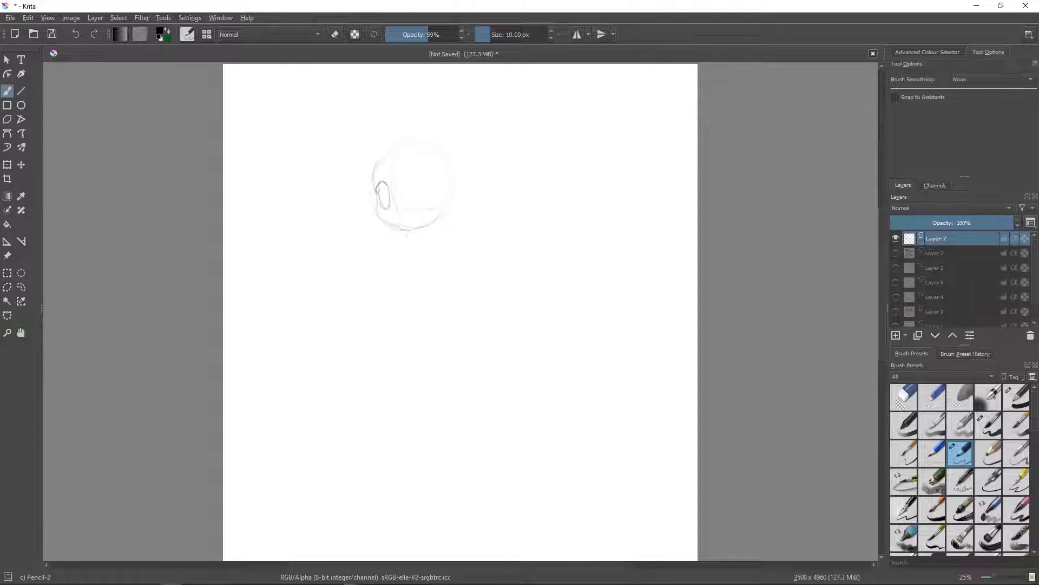
pyautogui.moveTo(409, 181); pyautogui.dragTo(428, 185)
pyautogui.moveTo(406, 209); pyautogui.dragTo(426, 204)
pyautogui.moveTo(427, 187)
pyautogui.mouseDown()
pyautogui.moveTo(421, 208)
pyautogui.moveTo(381, 196)
pyautogui.moveTo(388, 201)
pyautogui.mouseUp()
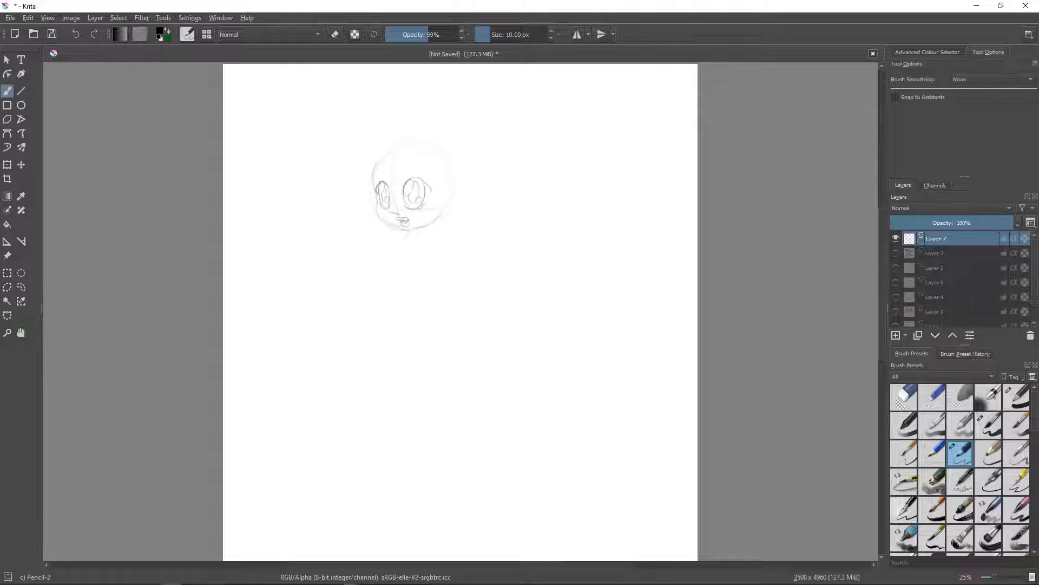
# - Add a pierced pointed ear, thick eyelashes, a fringe and the crown's hair outline to the head
pyautogui.moveTo(444, 184)
pyautogui.mouseDown()
pyautogui.moveTo(475, 175)
pyautogui.moveTo(448, 208)
pyautogui.mouseUp()
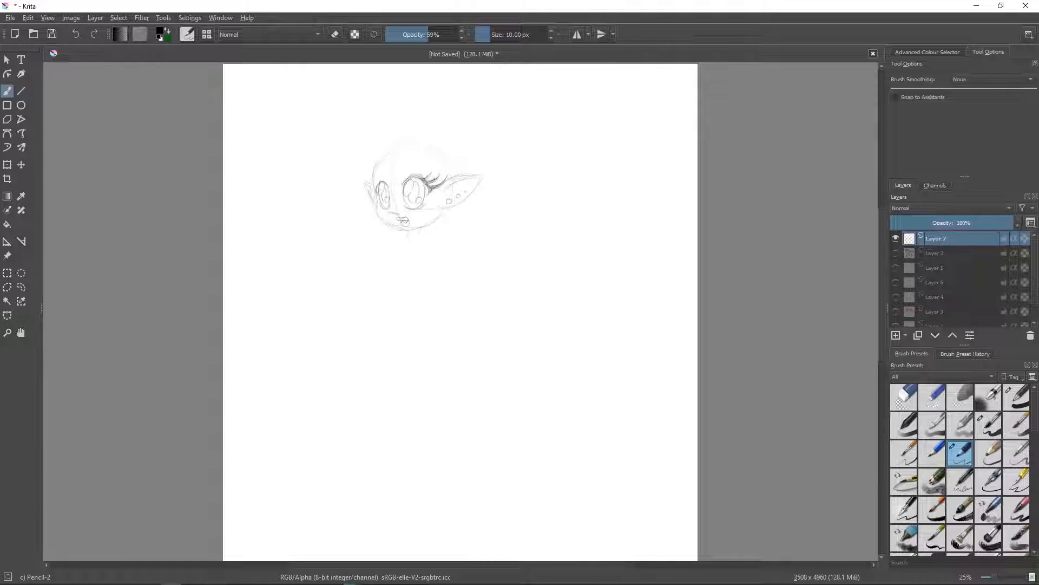
pyautogui.moveTo(378, 189); pyautogui.dragTo(368, 183)
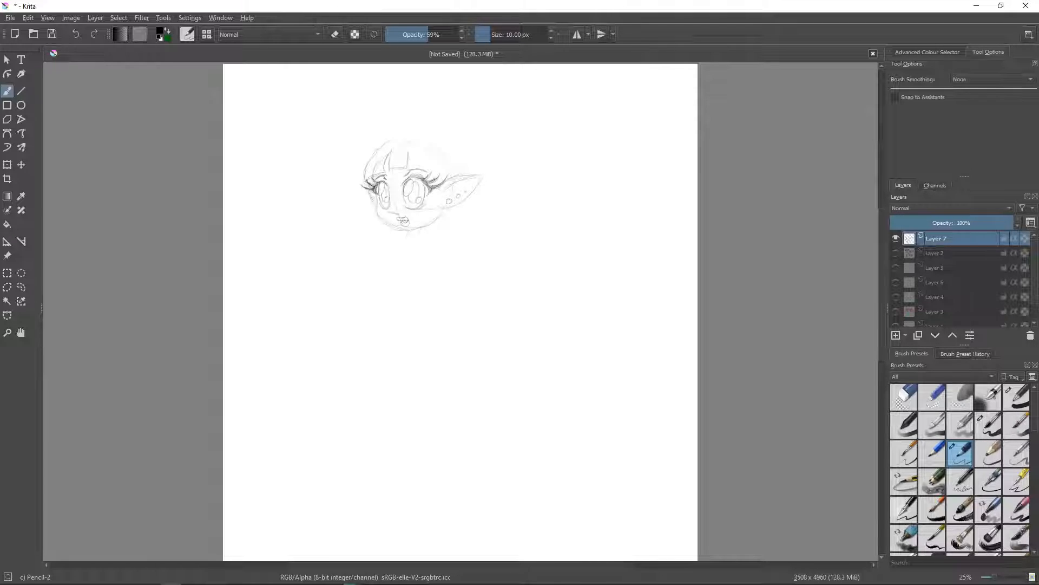
pyautogui.moveTo(413, 166); pyautogui.dragTo(449, 178)
pyautogui.moveTo(442, 142); pyautogui.dragTo(454, 172)
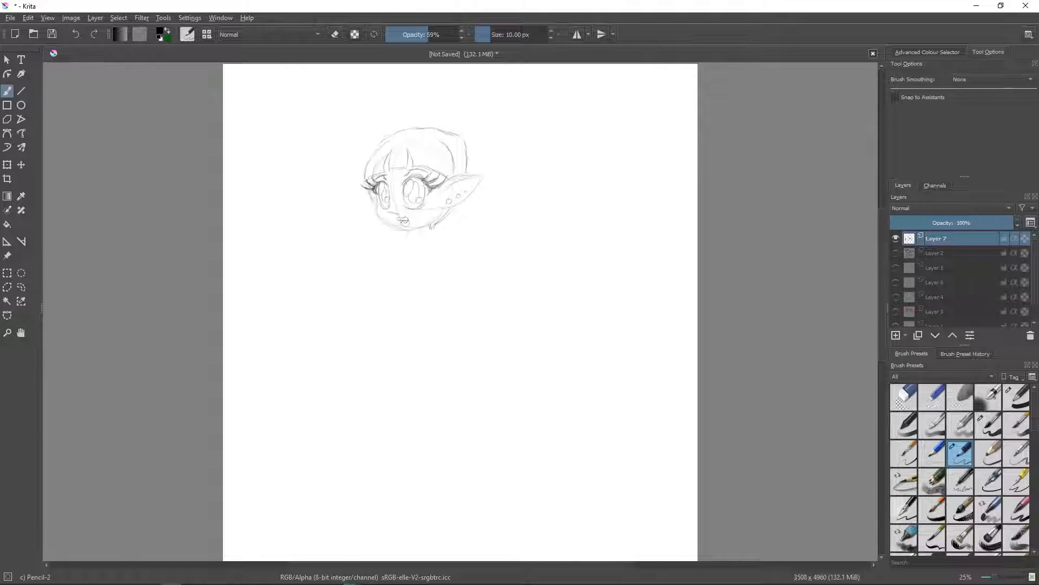
# - Sketch the start of a high ponytail above the head, and the neck and bust below it
pyautogui.moveTo(398, 229); pyautogui.dragTo(405, 232)
pyautogui.moveTo(445, 122)
pyautogui.mouseDown()
pyautogui.moveTo(435, 130)
pyautogui.moveTo(467, 123)
pyautogui.moveTo(464, 131)
pyautogui.moveTo(433, 91)
pyautogui.moveTo(466, 78)
pyautogui.moveTo(487, 85)
pyautogui.moveTo(510, 138)
pyautogui.mouseUp()
pyautogui.moveTo(399, 242); pyautogui.dragTo(388, 256)
pyautogui.moveTo(423, 245)
pyautogui.mouseDown()
pyautogui.moveTo(416, 262)
pyautogui.moveTo(399, 261)
pyautogui.mouseUp()
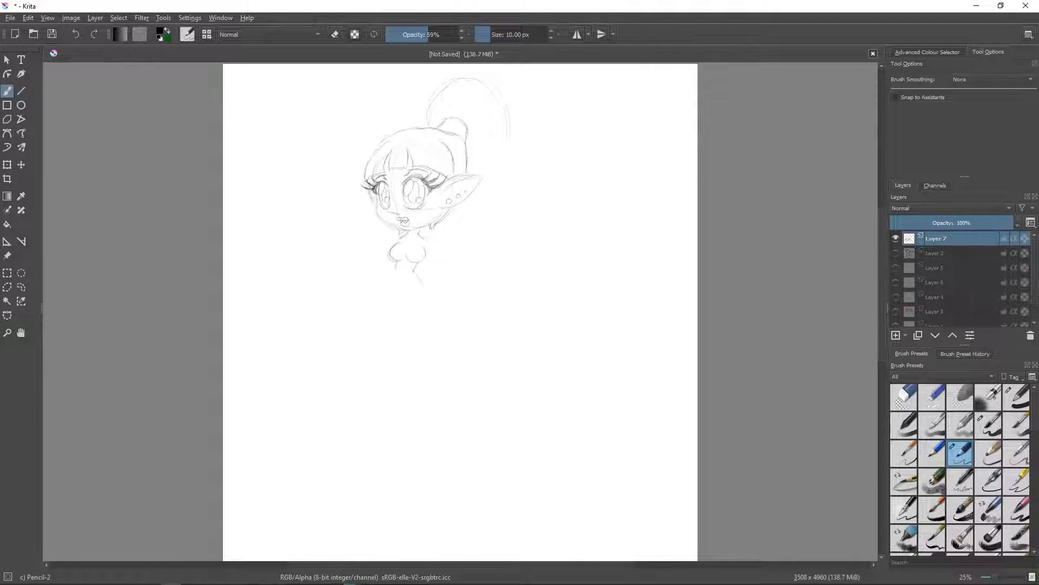
# - Sketch the seated figure's hips and two bent legs with feet, adding clothing details along the waist
pyautogui.moveTo(421, 281)
pyautogui.mouseDown()
pyautogui.moveTo(432, 294)
pyautogui.moveTo(419, 327)
pyautogui.moveTo(389, 317)
pyautogui.mouseUp()
pyautogui.moveTo(366, 297); pyautogui.dragTo(349, 337)
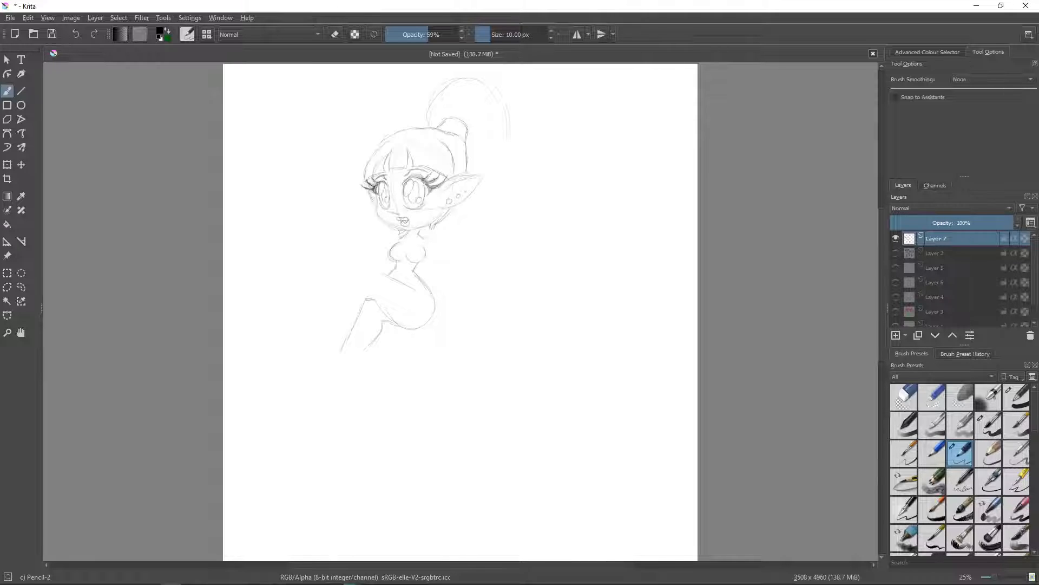
pyautogui.moveTo(341, 351); pyautogui.dragTo(364, 356)
pyautogui.moveTo(383, 323); pyautogui.dragTo(366, 350)
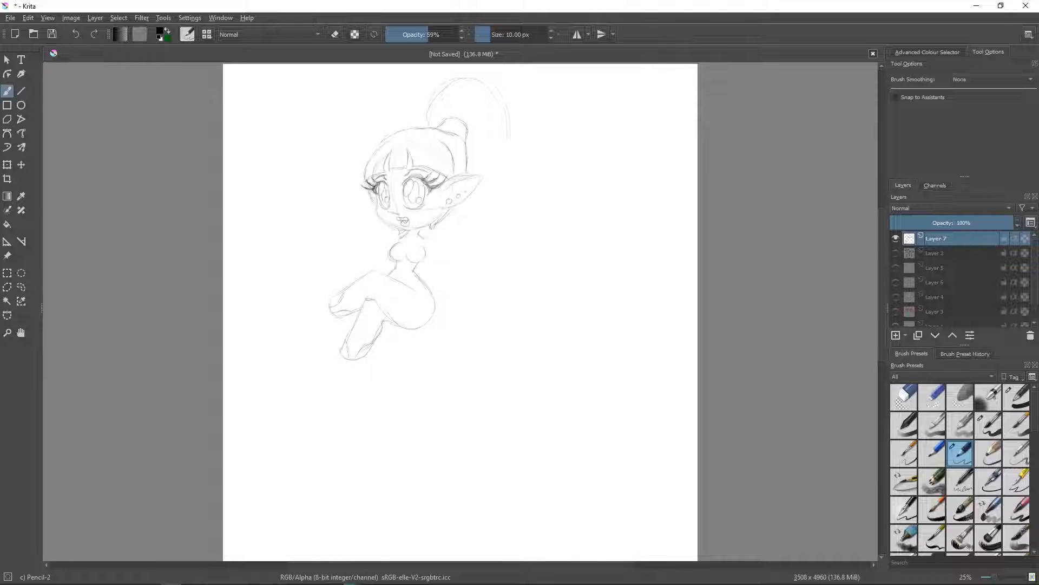
pyautogui.moveTo(408, 295); pyautogui.dragTo(391, 315)
pyautogui.moveTo(423, 278); pyautogui.dragTo(416, 278)
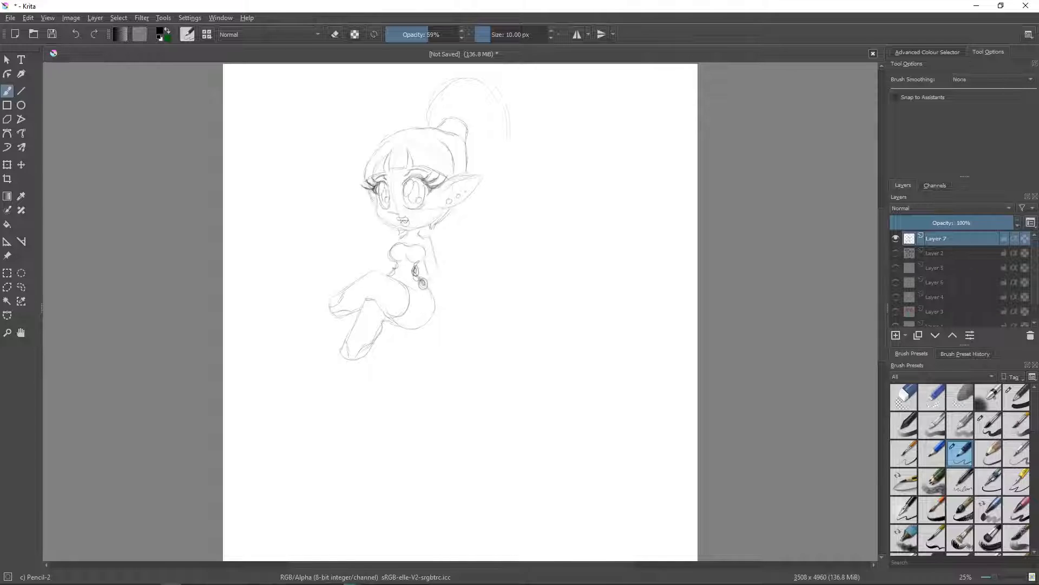
# - Draw the seated figure's arm reaching down behind the hip and finish the long ponytail with curled, pointed ends
pyautogui.moveTo(435, 261)
pyautogui.mouseDown()
pyautogui.moveTo(444, 291)
pyautogui.moveTo(430, 300)
pyautogui.mouseUp()
pyautogui.moveTo(443, 287); pyautogui.dragTo(449, 311)
pyautogui.moveTo(499, 91)
pyautogui.mouseDown()
pyautogui.moveTo(509, 135)
pyautogui.moveTo(490, 187)
pyautogui.moveTo(497, 236)
pyautogui.moveTo(473, 279)
pyautogui.mouseUp()
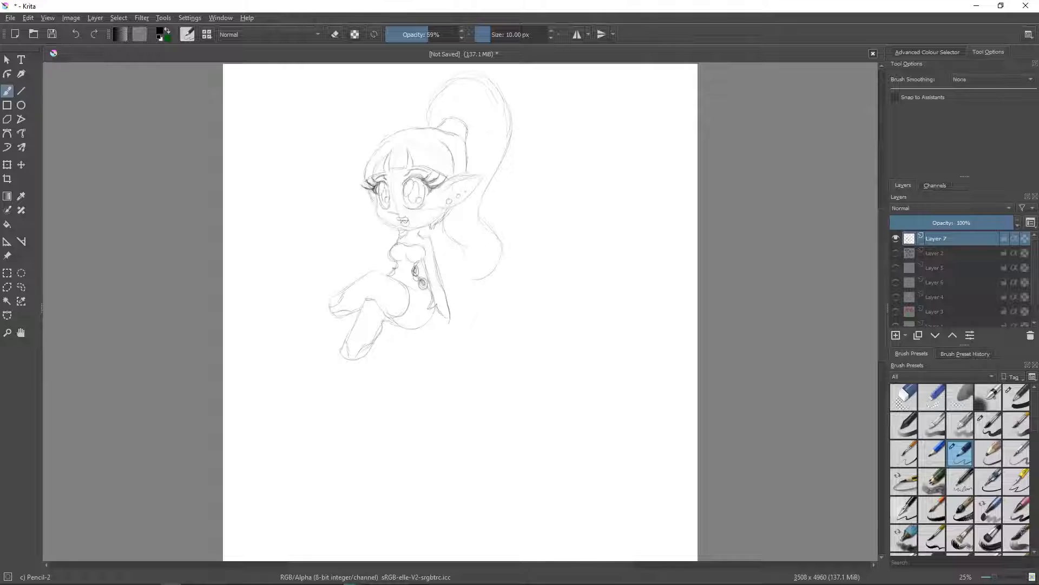
pyautogui.moveTo(488, 264); pyautogui.dragTo(459, 282)
pyautogui.moveTo(496, 235)
pyautogui.mouseDown()
pyautogui.moveTo(505, 267)
pyautogui.moveTo(472, 283)
pyautogui.mouseUp()
pyautogui.moveTo(485, 257); pyautogui.dragTo(473, 275)
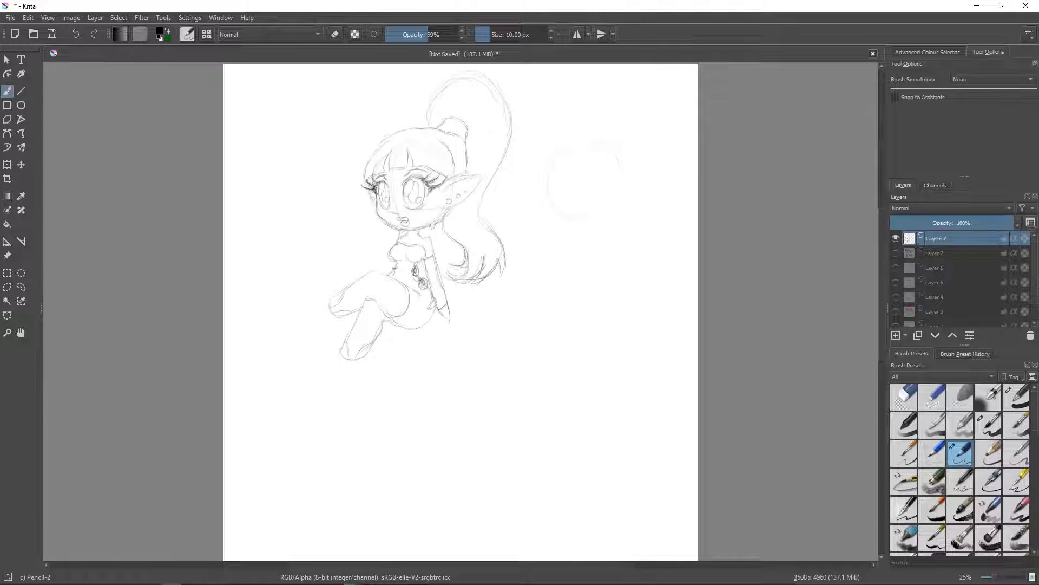
# - Sketch a second head to the right of the seated figure with angry eyes, long lashes and an open mouth
pyautogui.moveTo(618, 160); pyautogui.dragTo(584, 219)
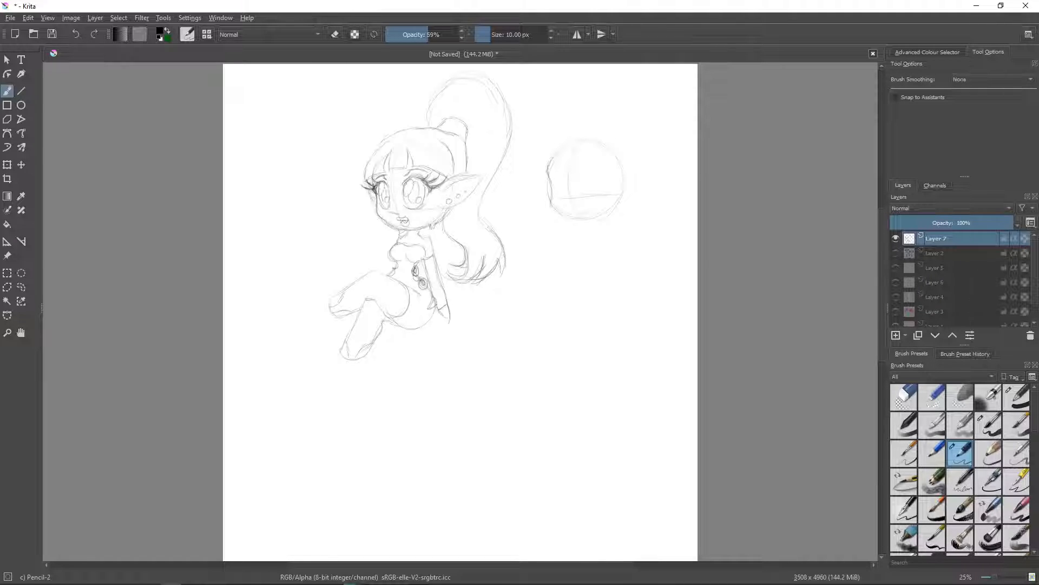
pyautogui.moveTo(551, 204)
pyautogui.mouseDown()
pyautogui.moveTo(580, 221)
pyautogui.moveTo(601, 216)
pyautogui.mouseUp()
pyautogui.moveTo(556, 173); pyautogui.dragTo(567, 180)
pyautogui.moveTo(555, 177); pyautogui.dragTo(568, 178)
pyautogui.moveTo(579, 178); pyautogui.dragTo(603, 170)
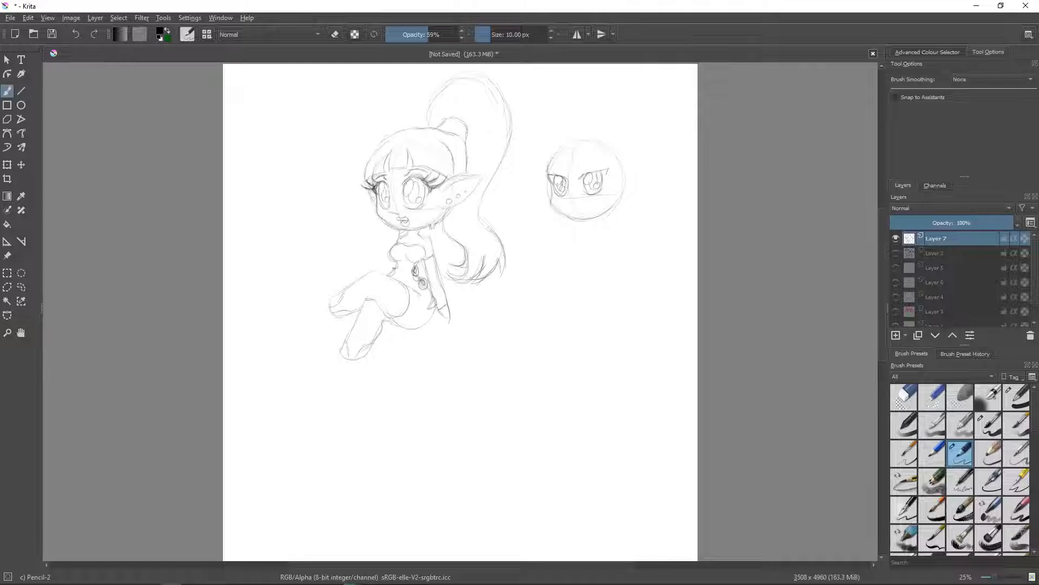
pyautogui.moveTo(552, 176)
pyautogui.mouseDown()
pyautogui.moveTo(535, 170)
pyautogui.moveTo(626, 157)
pyautogui.moveTo(607, 156)
pyautogui.mouseUp()
pyautogui.moveTo(565, 201); pyautogui.dragTo(578, 204)
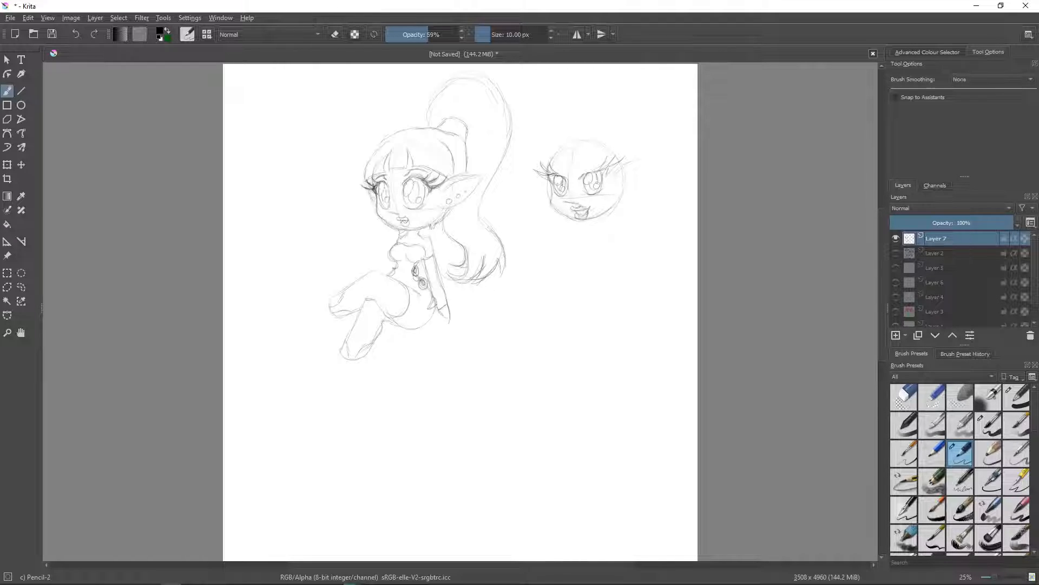
# - Add pointed ears with several hoop earrings and a swept, parted fringe to the second head
pyautogui.moveTo(649, 158); pyautogui.dragTo(626, 196)
pyautogui.moveTo(547, 174); pyautogui.dragTo(527, 171)
pyautogui.moveTo(624, 197); pyautogui.dragTo(646, 181)
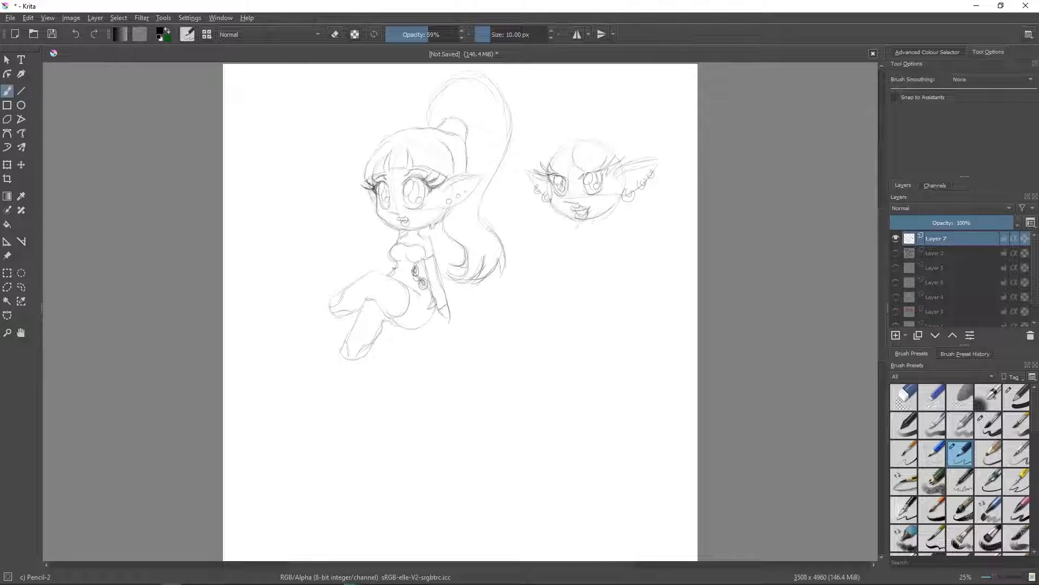
pyautogui.moveTo(581, 180); pyautogui.dragTo(591, 153)
pyautogui.moveTo(593, 154)
pyautogui.mouseDown()
pyautogui.moveTo(605, 181)
pyautogui.moveTo(620, 157)
pyautogui.mouseUp()
pyautogui.moveTo(548, 174); pyautogui.dragTo(561, 177)
pyautogui.moveTo(540, 165); pyautogui.dragTo(535, 179)
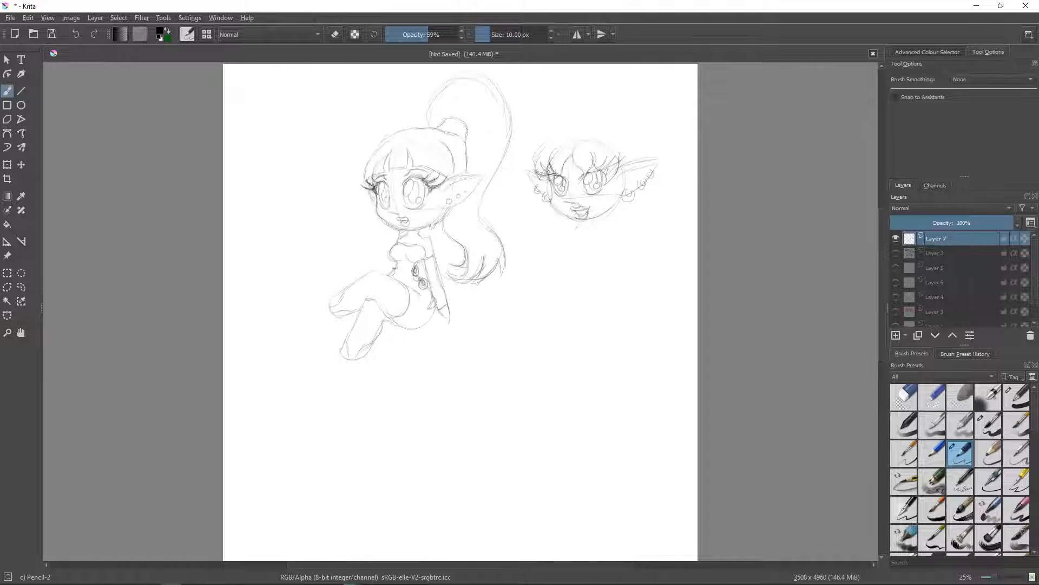
# - Outline the second head's crown hair and give it two tied, looping pigtails that curl beside the face
pyautogui.moveTo(546, 143)
pyautogui.mouseDown()
pyautogui.moveTo(536, 161)
pyautogui.moveTo(540, 142)
pyautogui.mouseUp()
pyautogui.moveTo(584, 122); pyautogui.dragTo(622, 116)
pyautogui.moveTo(619, 200); pyautogui.dragTo(608, 224)
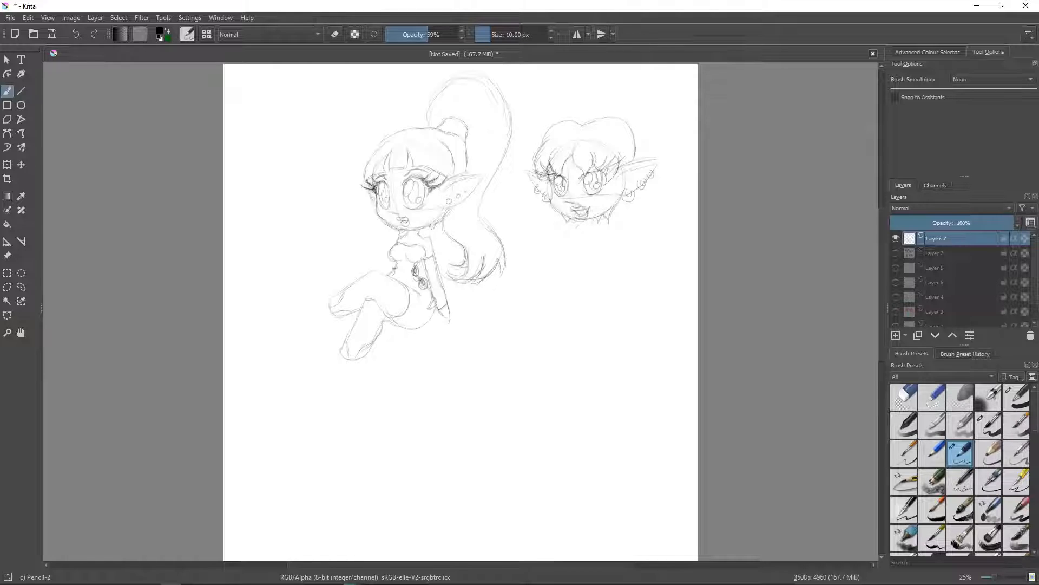
pyautogui.moveTo(617, 117); pyautogui.dragTo(630, 125)
pyautogui.moveTo(556, 117)
pyautogui.mouseDown()
pyautogui.moveTo(598, 91)
pyautogui.moveTo(652, 82)
pyautogui.moveTo(659, 130)
pyautogui.mouseUp()
pyautogui.moveTo(659, 173); pyautogui.dragTo(642, 200)
pyautogui.moveTo(587, 93); pyautogui.dragTo(532, 105)
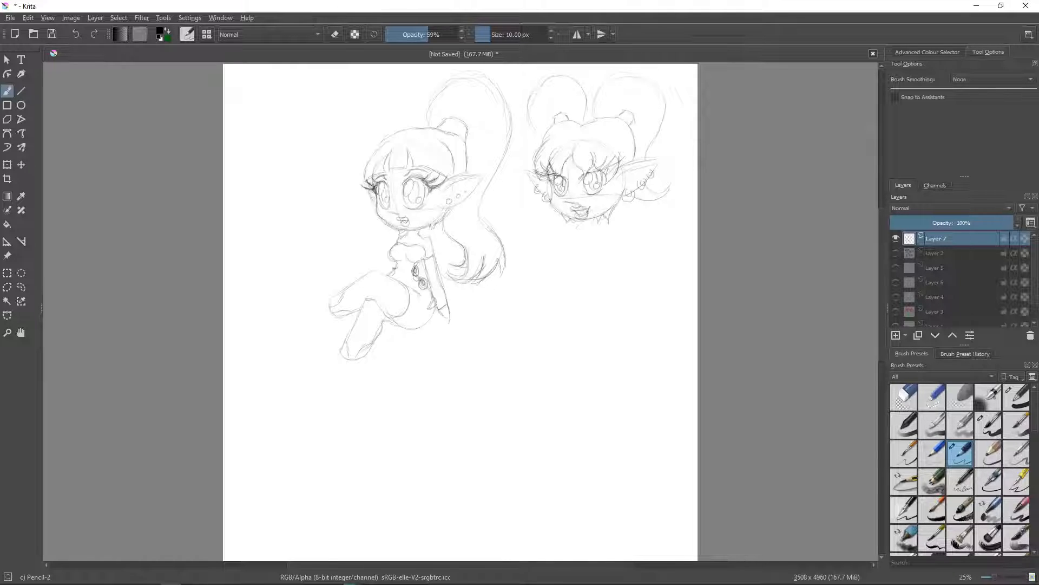
pyautogui.moveTo(533, 90); pyautogui.dragTo(543, 135)
pyautogui.moveTo(549, 210); pyautogui.dragTo(538, 215)
# - Sketch the second character's neck and chest and an arm held out from the body with an open hand
pyautogui.moveTo(602, 227); pyautogui.dragTo(617, 257)
pyautogui.moveTo(584, 222); pyautogui.dragTo(563, 253)
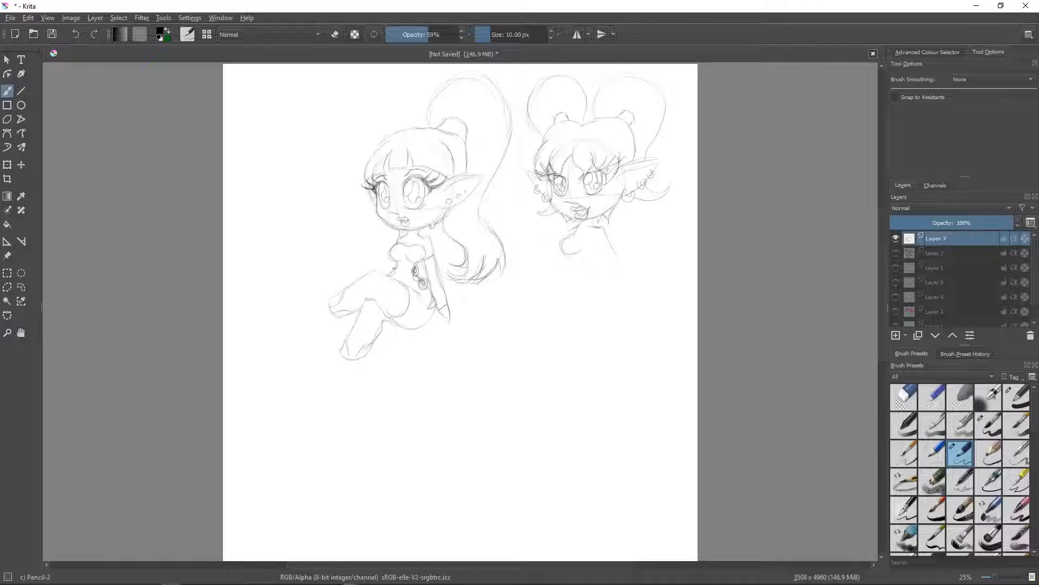
pyautogui.moveTo(589, 238); pyautogui.dragTo(622, 274)
pyautogui.moveTo(597, 227)
pyautogui.mouseDown()
pyautogui.moveTo(617, 260)
pyautogui.moveTo(604, 267)
pyautogui.moveTo(627, 273)
pyautogui.mouseUp()
pyautogui.moveTo(604, 270)
pyautogui.mouseDown()
pyautogui.moveTo(633, 284)
pyautogui.moveTo(640, 276)
pyautogui.mouseUp()
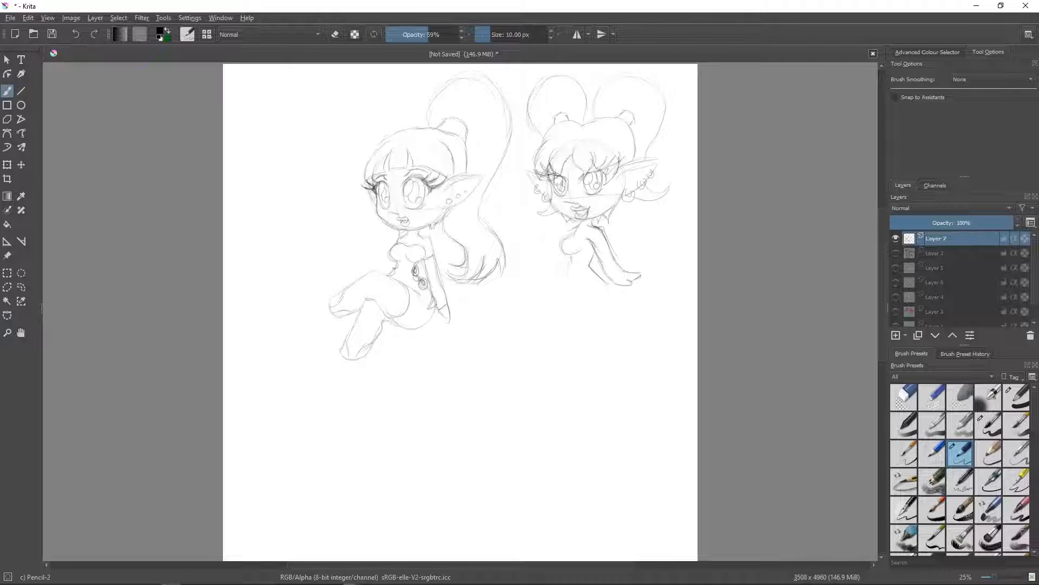
# - Draw the second character's waist, hips and two standing legs with feet
pyautogui.moveTo(568, 265)
pyautogui.mouseDown()
pyautogui.moveTo(553, 316)
pyautogui.moveTo(568, 362)
pyautogui.mouseUp()
pyautogui.moveTo(616, 299)
pyautogui.mouseDown()
pyautogui.moveTo(618, 336)
pyautogui.moveTo(591, 329)
pyautogui.moveTo(594, 391)
pyautogui.mouseUp()
pyautogui.moveTo(561, 339)
pyautogui.mouseDown()
pyautogui.moveTo(569, 380)
pyautogui.moveTo(594, 395)
pyautogui.mouseUp()
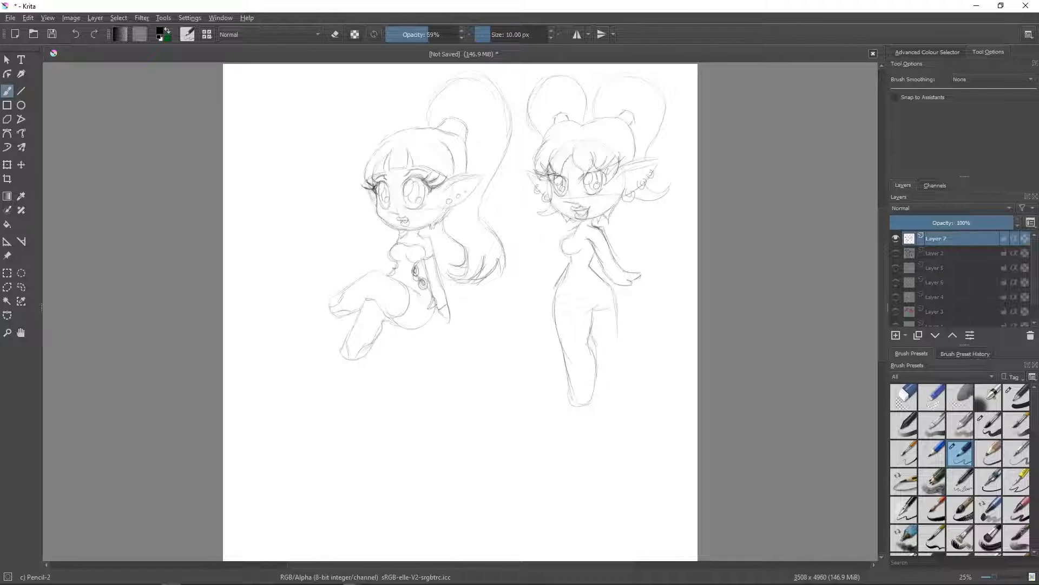
pyautogui.moveTo(596, 347); pyautogui.dragTo(605, 385)
pyautogui.moveTo(617, 339)
pyautogui.mouseDown()
pyautogui.moveTo(627, 393)
pyautogui.moveTo(606, 399)
pyautogui.moveTo(625, 397)
pyautogui.mouseUp()
pyautogui.moveTo(611, 382); pyautogui.dragTo(612, 403)
pyautogui.moveTo(618, 379); pyautogui.dragTo(610, 395)
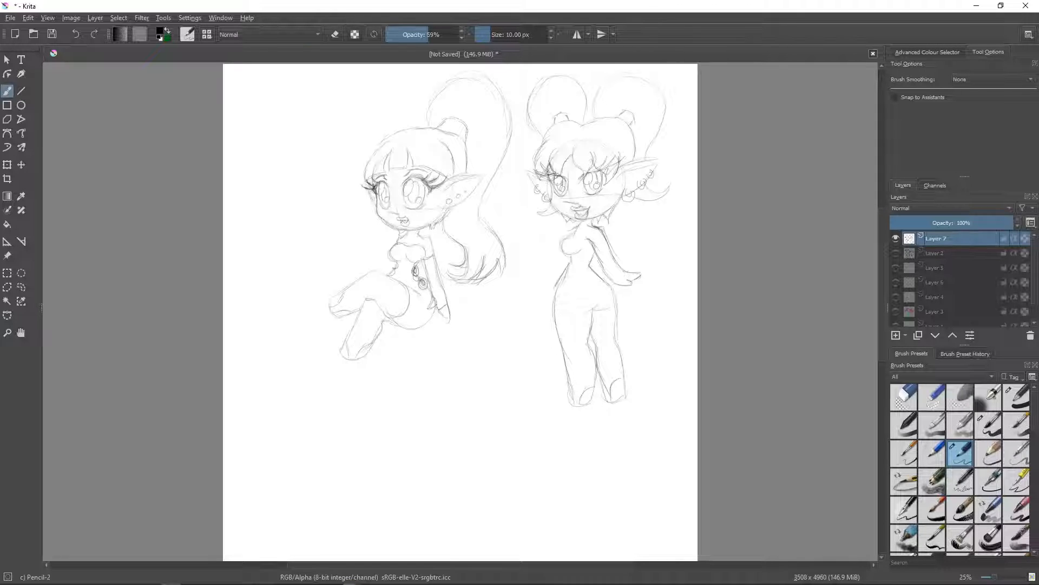
# - Dress the standing character in a ring-detailed top and short shorts with a buckled belt, and sketch the far forearm
pyautogui.moveTo(592, 315)
pyautogui.mouseDown()
pyautogui.moveTo(614, 313)
pyautogui.moveTo(589, 318)
pyautogui.mouseUp()
pyautogui.moveTo(588, 283)
pyautogui.mouseDown()
pyautogui.moveTo(606, 279)
pyautogui.moveTo(556, 309)
pyautogui.moveTo(615, 298)
pyautogui.mouseUp()
pyautogui.moveTo(580, 235); pyautogui.dragTo(579, 249)
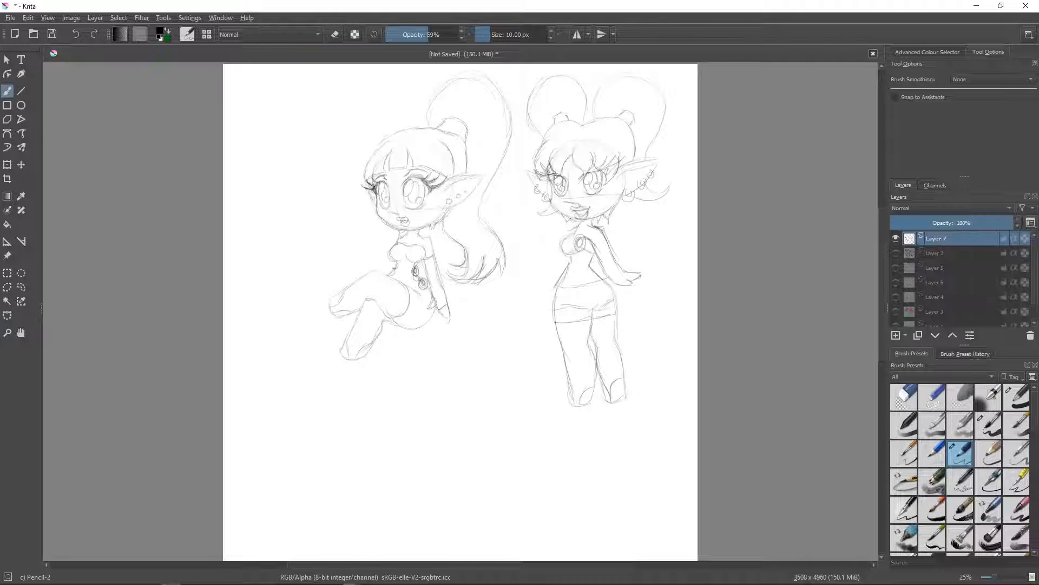
pyautogui.moveTo(559, 286)
pyautogui.mouseDown()
pyautogui.moveTo(557, 305)
pyautogui.moveTo(561, 288)
pyautogui.mouseUp()
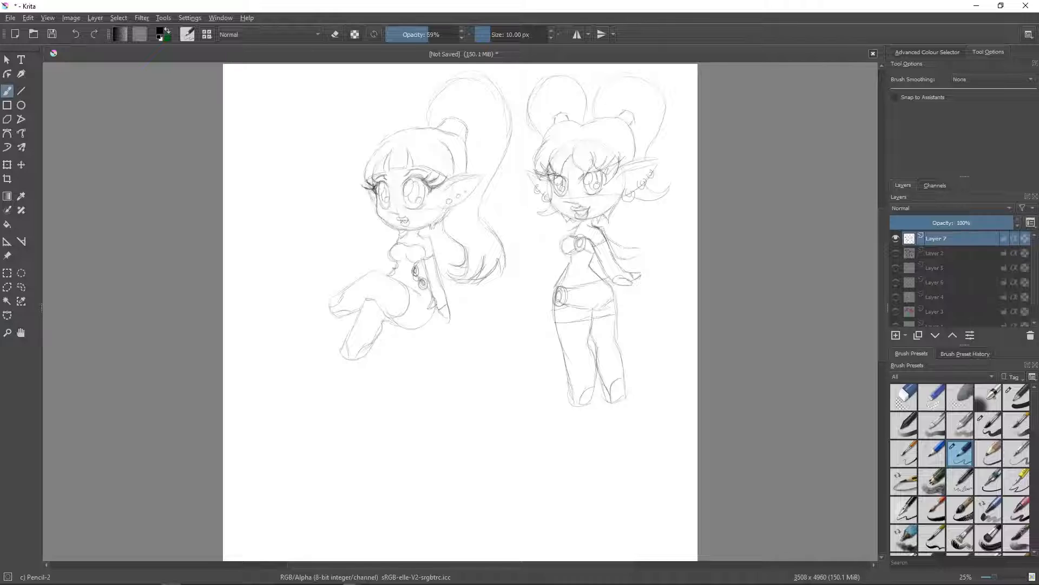
pyautogui.moveTo(623, 245); pyautogui.dragTo(633, 245)
# - Add another layer, hide Layer 7, and sketch a new head with large stern eyes, small mouth and pointed ears
pyautogui.click(895, 335)
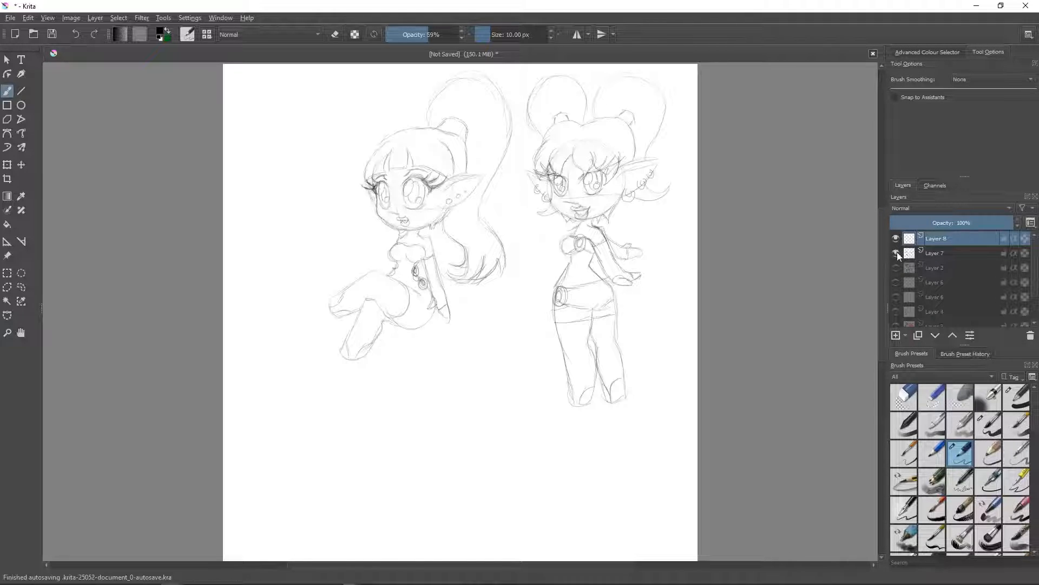
pyautogui.click(896, 253)
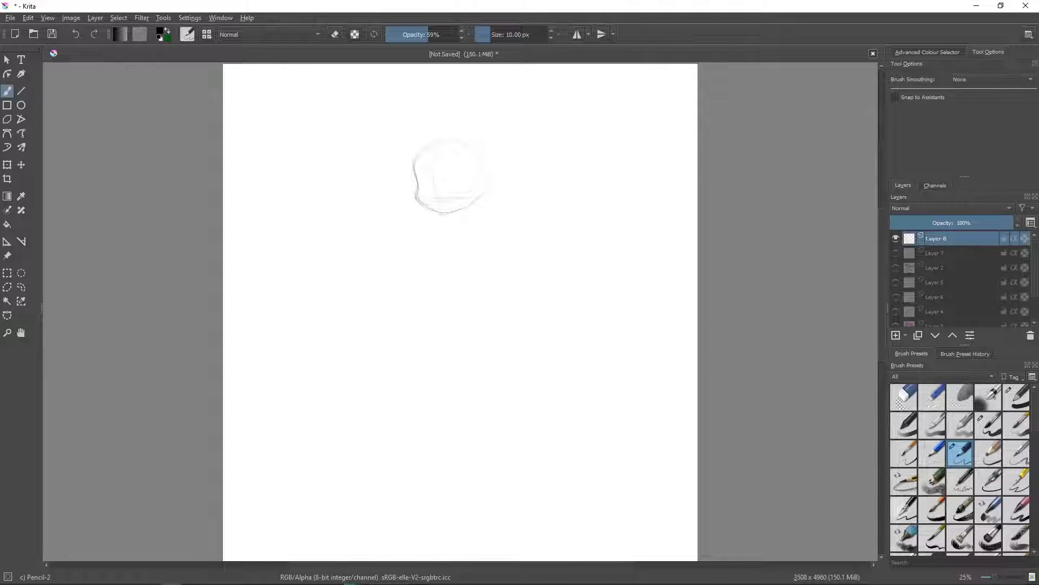
pyautogui.moveTo(426, 173); pyautogui.dragTo(431, 180)
pyautogui.moveTo(425, 174)
pyautogui.mouseDown()
pyautogui.moveTo(431, 194)
pyautogui.moveTo(471, 169)
pyautogui.moveTo(459, 195)
pyautogui.moveTo(451, 193)
pyautogui.moveTo(464, 171)
pyautogui.moveTo(422, 193)
pyautogui.moveTo(452, 186)
pyautogui.mouseUp()
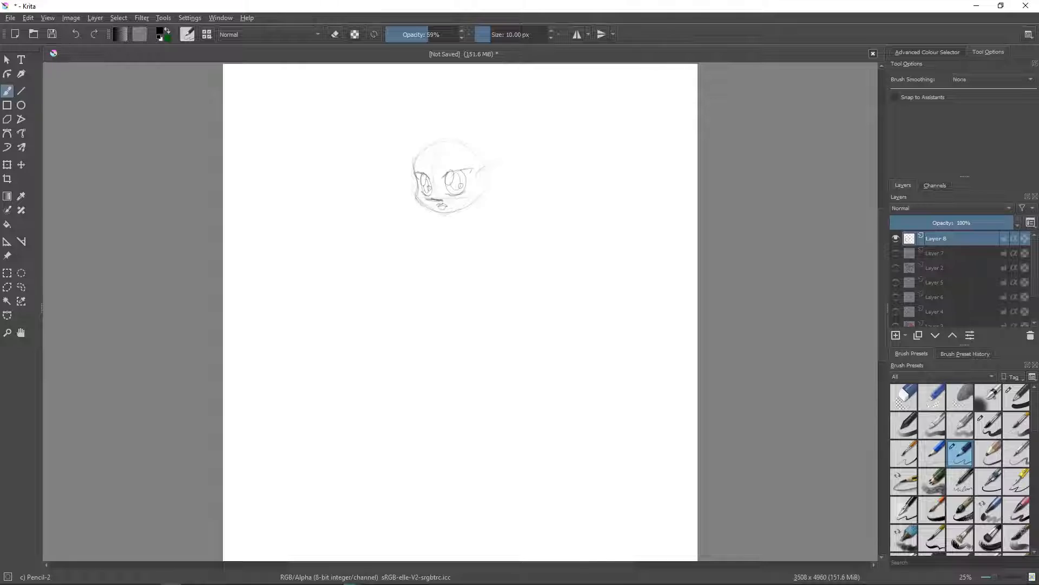
pyautogui.moveTo(481, 196)
pyautogui.mouseDown()
pyautogui.moveTo(508, 181)
pyautogui.moveTo(511, 163)
pyautogui.moveTo(503, 185)
pyautogui.mouseUp()
pyautogui.moveTo(416, 173)
pyautogui.mouseDown()
pyautogui.moveTo(392, 172)
pyautogui.moveTo(415, 195)
pyautogui.mouseUp()
# - Sketch a smaller round-eared head in the canvas's upper right, erase the stray eye marks, and draw X-shaped eyes and a mouth
pyautogui.moveTo(617, 128)
pyautogui.mouseDown()
pyautogui.moveTo(598, 151)
pyautogui.moveTo(622, 184)
pyautogui.mouseUp()
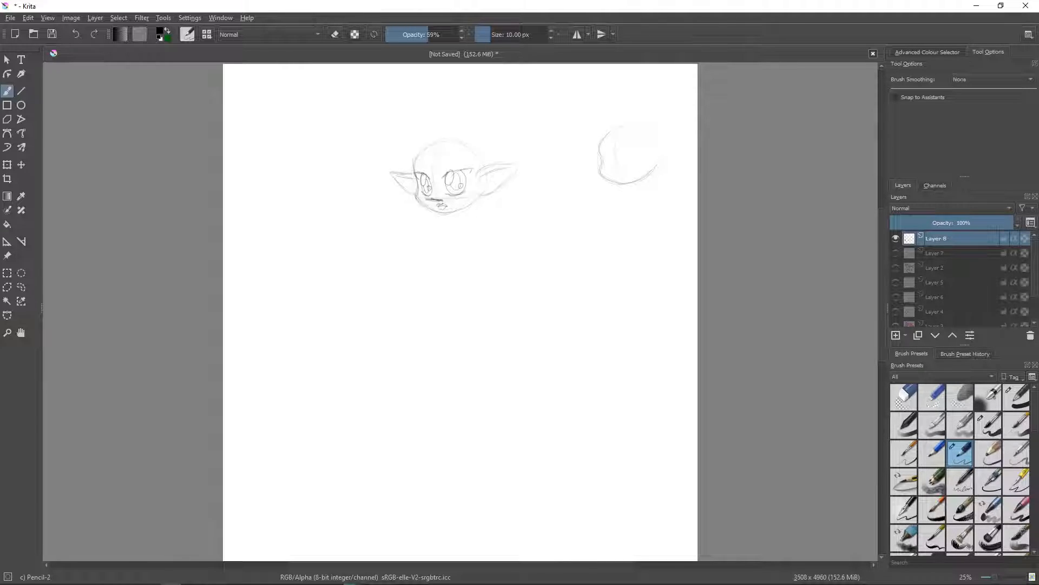
pyautogui.moveTo(653, 143); pyautogui.dragTo(654, 161)
pyautogui.moveTo(606, 151); pyautogui.dragTo(613, 154)
pyautogui.click(904, 398)
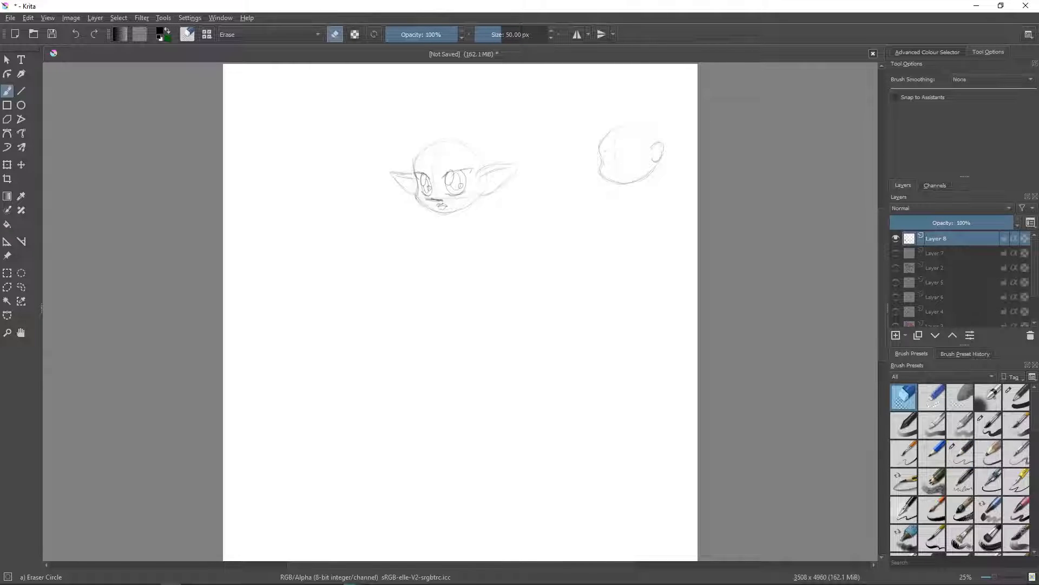
pyautogui.click(960, 453)
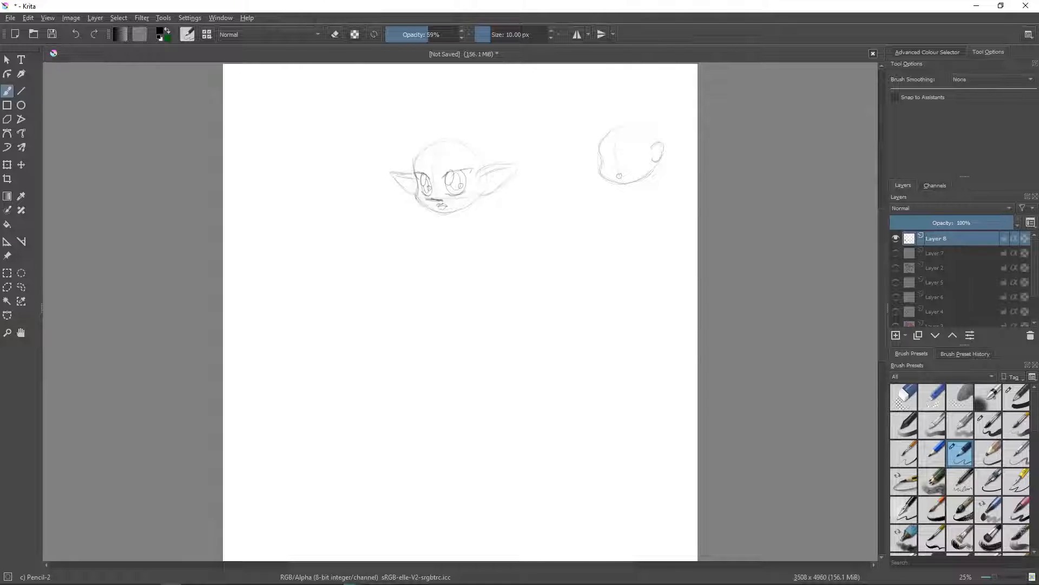
pyautogui.moveTo(603, 153); pyautogui.dragTo(610, 159)
pyautogui.moveTo(610, 153)
pyautogui.mouseDown()
pyautogui.moveTo(604, 159)
pyautogui.moveTo(631, 158)
pyautogui.mouseUp()
pyautogui.moveTo(631, 149); pyautogui.dragTo(623, 158)
# - Give the X-eyed head a jagged fringe, long hair flowing down behind it, and a short neck
pyautogui.moveTo(620, 135); pyautogui.dragTo(647, 144)
pyautogui.moveTo(623, 125)
pyautogui.mouseDown()
pyautogui.moveTo(602, 137)
pyautogui.moveTo(617, 145)
pyautogui.mouseUp()
pyautogui.moveTo(630, 125)
pyautogui.mouseDown()
pyautogui.moveTo(619, 146)
pyautogui.moveTo(633, 145)
pyautogui.mouseUp()
pyautogui.moveTo(640, 129); pyautogui.dragTo(646, 144)
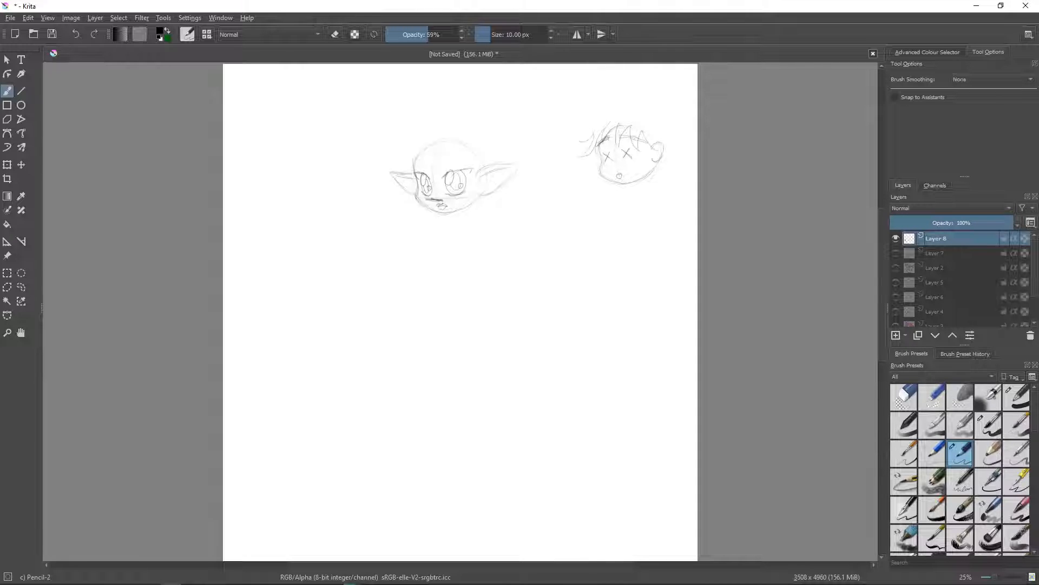
pyautogui.moveTo(611, 110); pyautogui.dragTo(582, 142)
pyautogui.moveTo(622, 100)
pyautogui.mouseDown()
pyautogui.moveTo(669, 117)
pyautogui.moveTo(677, 148)
pyautogui.moveTo(665, 179)
pyautogui.moveTo(684, 207)
pyautogui.moveTo(664, 227)
pyautogui.mouseUp()
pyautogui.moveTo(625, 185)
pyautogui.mouseDown()
pyautogui.moveTo(612, 193)
pyautogui.moveTo(639, 192)
pyautogui.mouseUp()
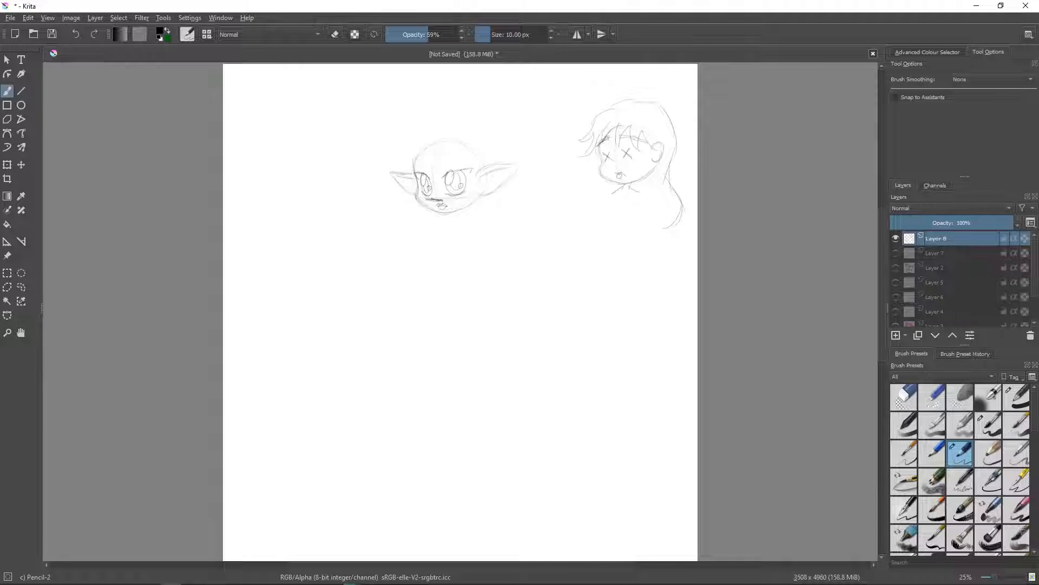
# - Define the X-eyed head's lips, and add long eyelashes and eyebrows to the pointed-eared head
pyautogui.moveTo(615, 174); pyautogui.dragTo(624, 177)
pyautogui.moveTo(420, 173); pyautogui.dragTo(409, 164)
pyautogui.moveTo(444, 154); pyautogui.dragTo(472, 154)
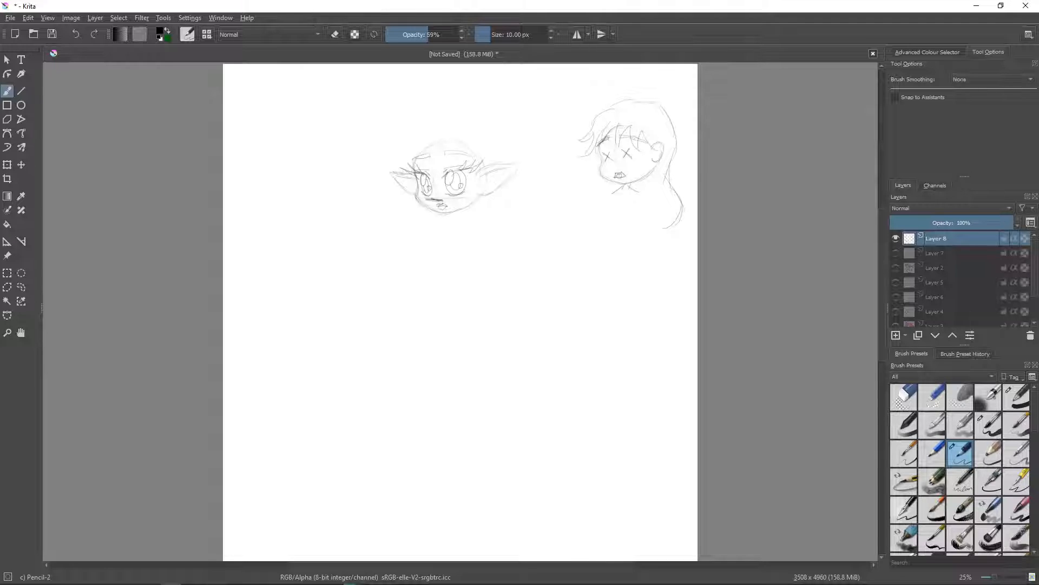
# - Erase the elf's upper skull outline and draw a large curled quiff with smaller curls at the side of the face
pyautogui.moveTo(428, 139); pyautogui.dragTo(416, 148)
pyautogui.click(904, 398)
pyautogui.moveTo(432, 133)
pyautogui.mouseDown()
pyautogui.moveTo(435, 151)
pyautogui.moveTo(469, 145)
pyautogui.mouseUp()
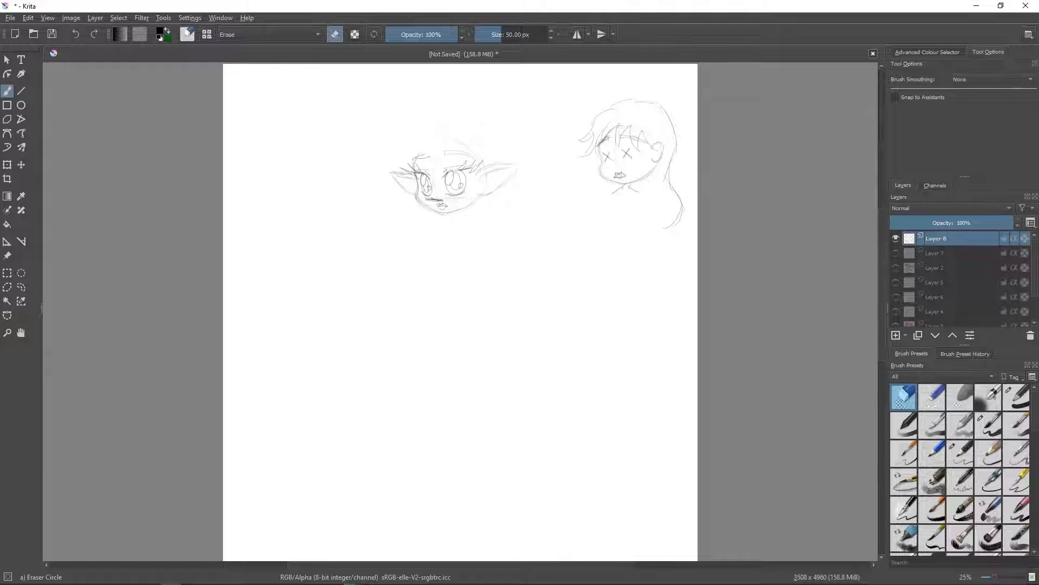
pyautogui.click(961, 454)
pyautogui.moveTo(420, 157)
pyautogui.mouseDown()
pyautogui.moveTo(438, 147)
pyautogui.moveTo(418, 155)
pyautogui.moveTo(433, 132)
pyautogui.moveTo(421, 132)
pyautogui.mouseUp()
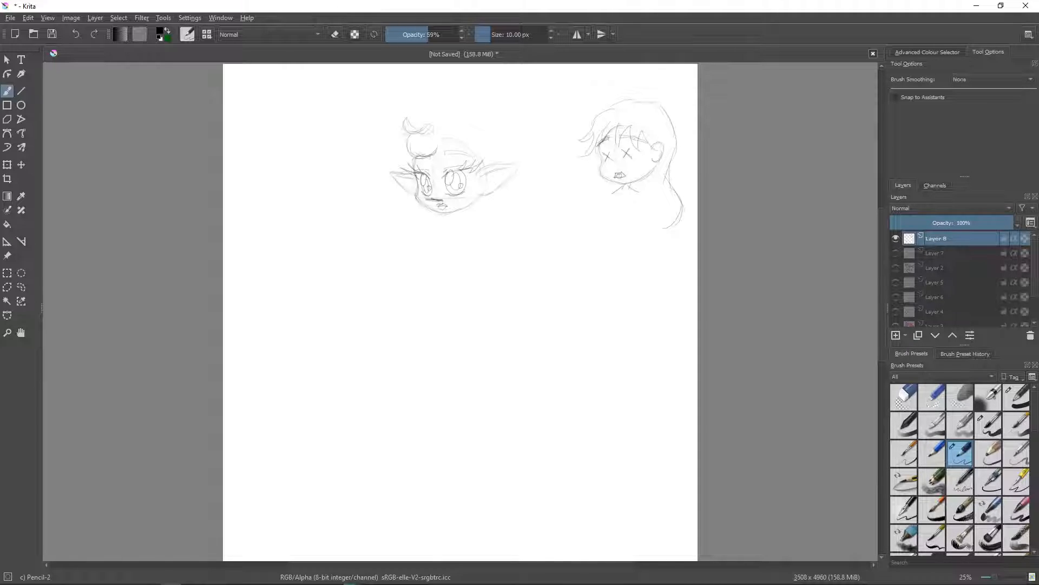
pyautogui.moveTo(417, 118); pyautogui.dragTo(435, 133)
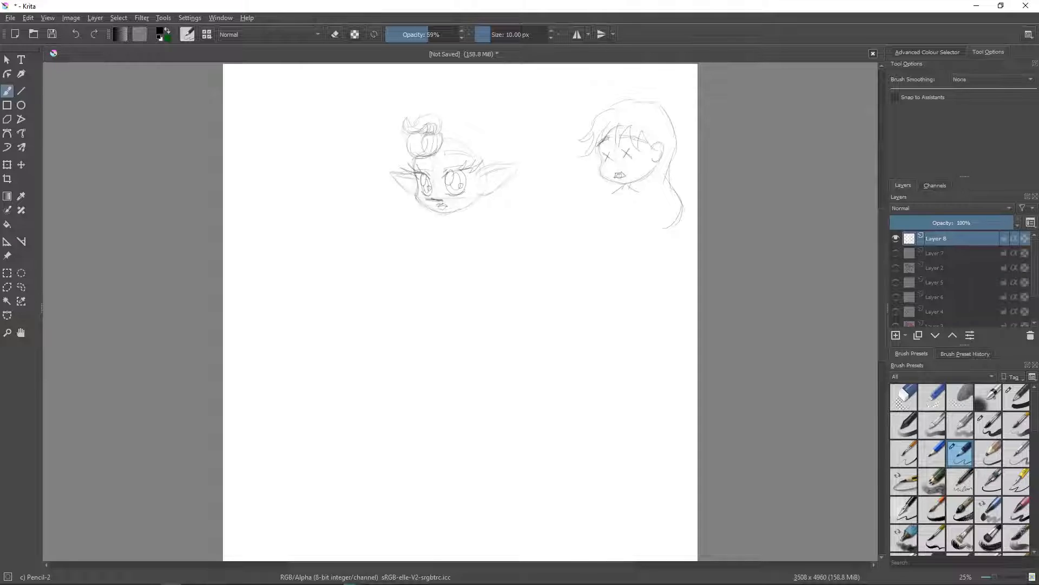
pyautogui.moveTo(403, 163)
pyautogui.mouseDown()
pyautogui.moveTo(415, 169)
pyautogui.moveTo(397, 153)
pyautogui.mouseUp()
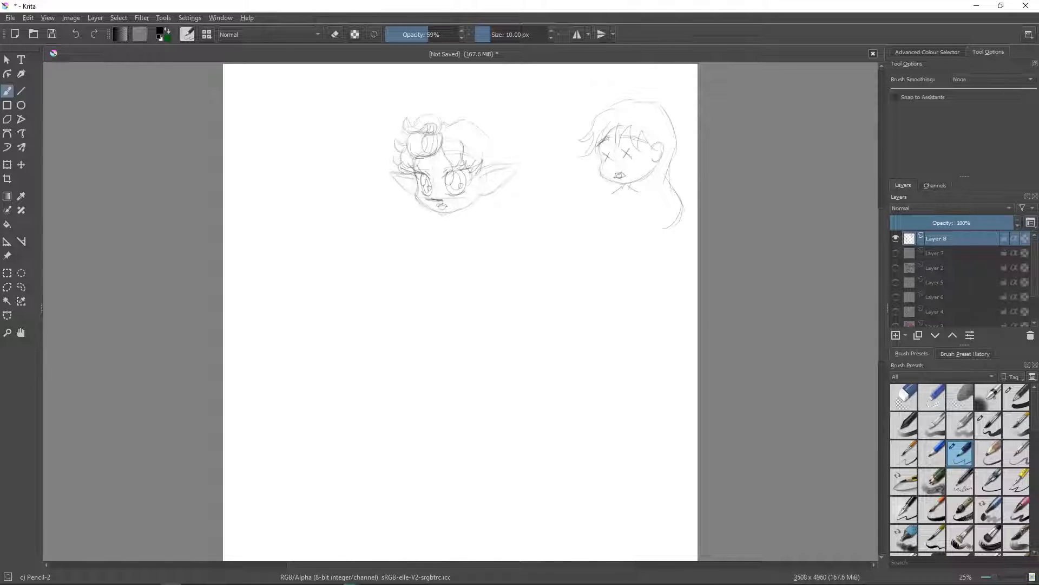
# - Round out the hair at the back of the elf's head, and add ear studs and long hoop earrings
pyautogui.moveTo(469, 121); pyautogui.dragTo(496, 153)
pyautogui.moveTo(485, 188)
pyautogui.mouseDown()
pyautogui.moveTo(490, 219)
pyautogui.moveTo(503, 177)
pyautogui.mouseUp()
pyautogui.moveTo(412, 187); pyautogui.dragTo(410, 212)
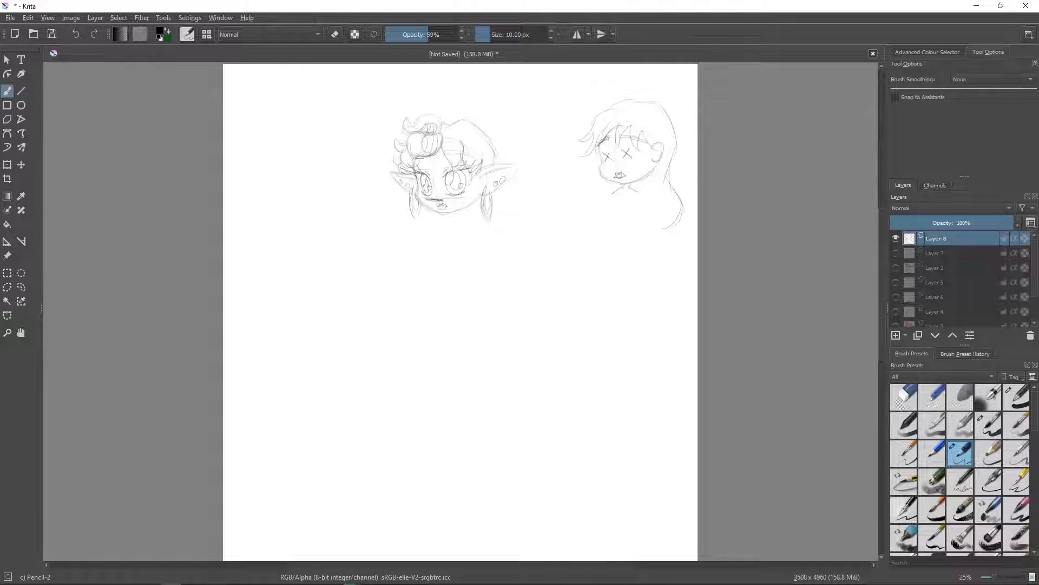
# - Draw a vertical height guide with tick marks beside the elf, and clean up stray lines around her short neck
pyautogui.moveTo(544, 145); pyautogui.dragTo(544, 190)
pyautogui.moveTo(547, 232); pyautogui.dragTo(548, 268)
pyautogui.click(904, 397)
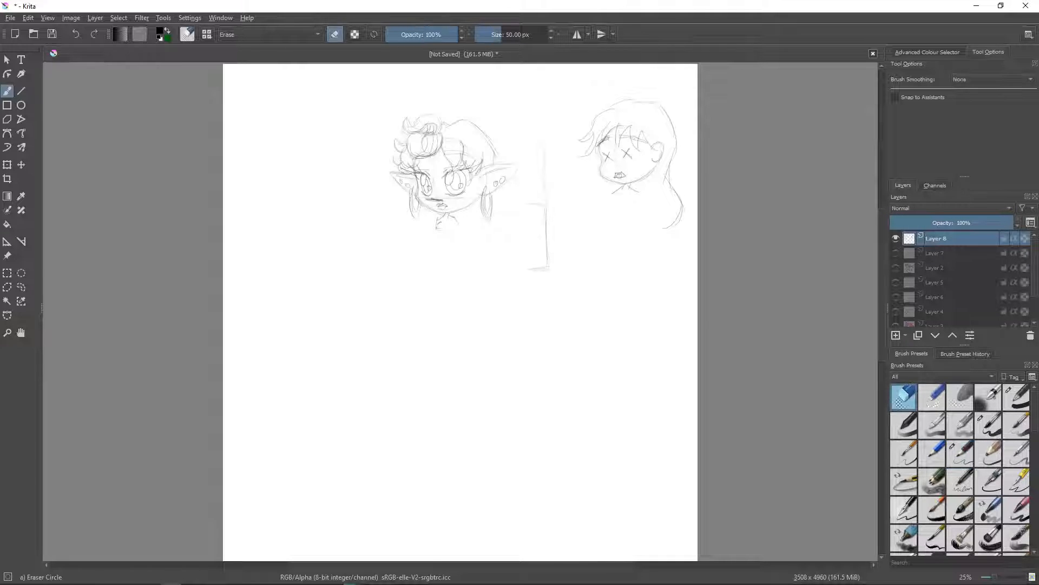
pyautogui.moveTo(458, 222); pyautogui.dragTo(438, 221)
pyautogui.click(960, 454)
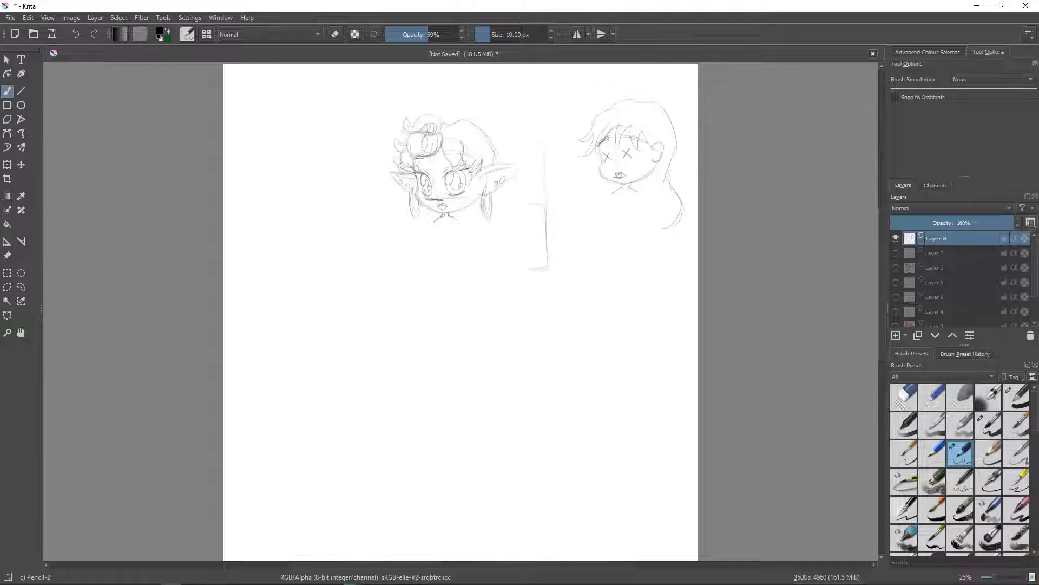
pyautogui.moveTo(440, 222)
pyautogui.mouseDown()
pyautogui.moveTo(435, 237)
pyautogui.moveTo(456, 238)
pyautogui.mouseUp()
pyautogui.moveTo(457, 240); pyautogui.dragTo(463, 265)
pyautogui.press('e')
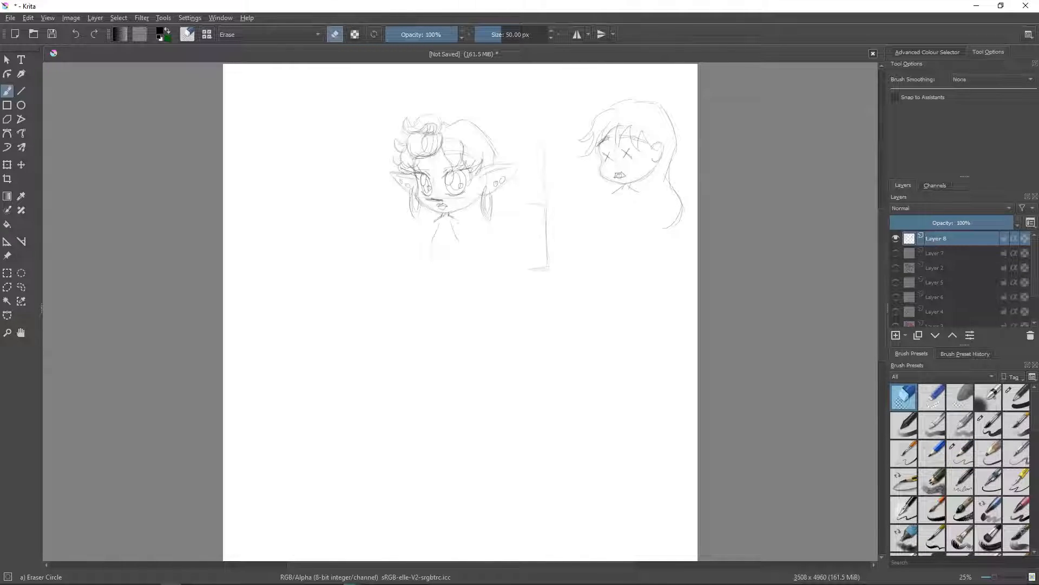
pyautogui.press('e')
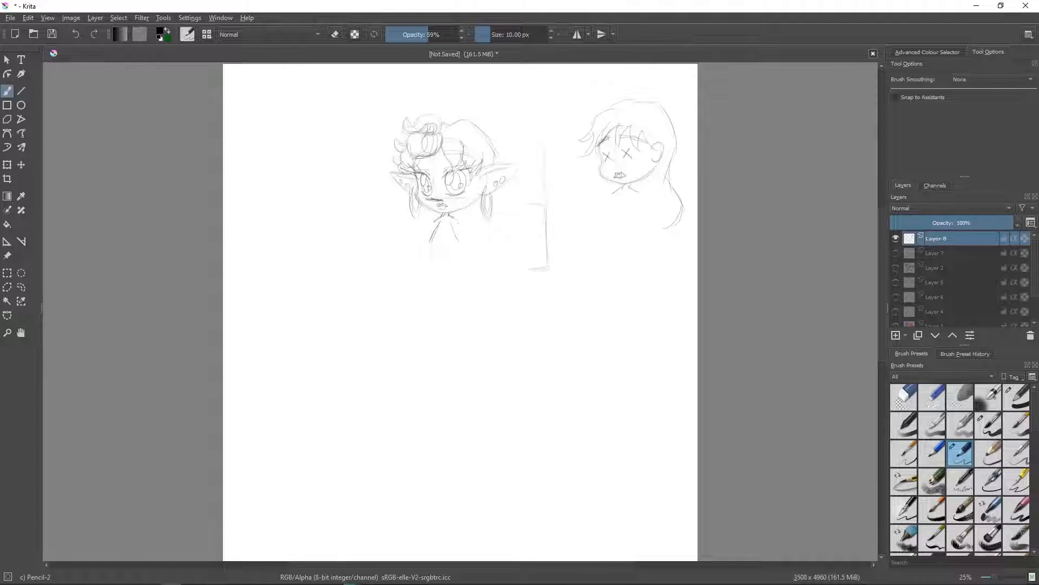
pyautogui.press('e')
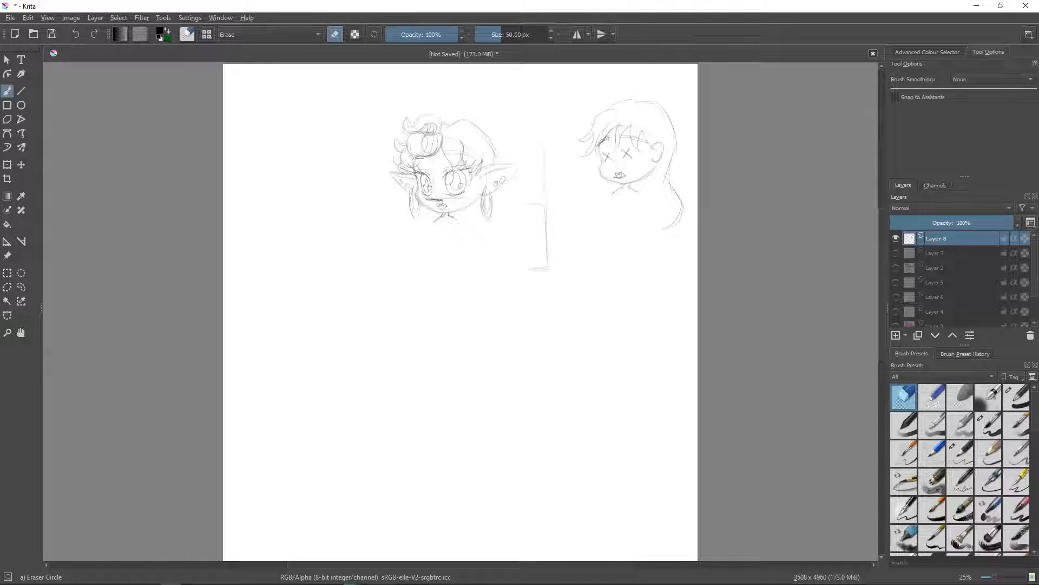
# - Sketch the elf's small chibi body with a short bent arm, torso and two stubby legs
pyautogui.press('e')
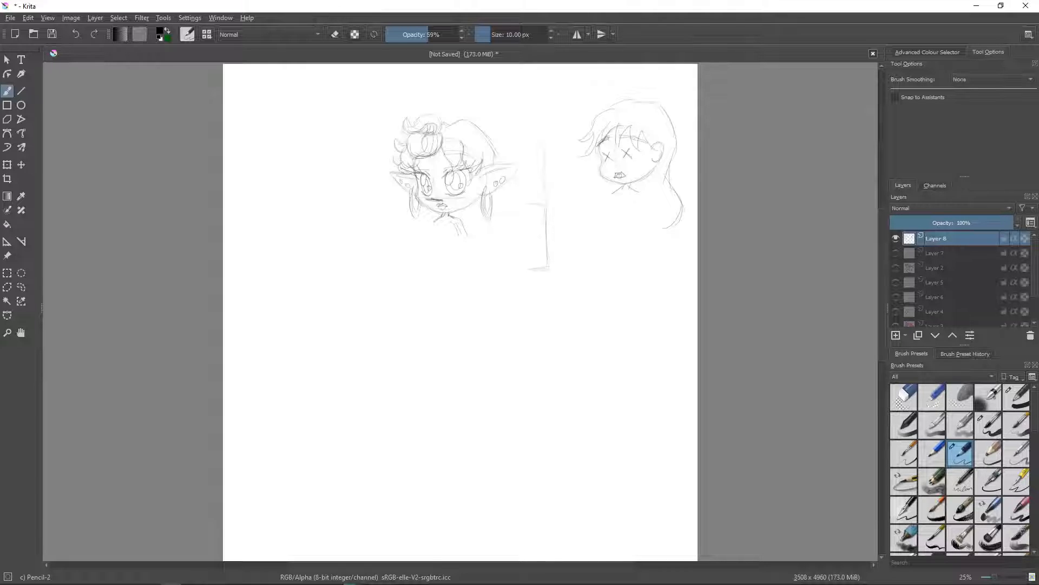
pyautogui.moveTo(459, 242)
pyautogui.mouseDown()
pyautogui.moveTo(427, 240)
pyautogui.moveTo(435, 270)
pyautogui.mouseUp()
pyautogui.moveTo(460, 253); pyautogui.dragTo(464, 272)
pyautogui.moveTo(437, 225); pyautogui.dragTo(431, 269)
# - Erase and redraw the elf's outer body line, adding the second arm, a belted outfit and shoes
pyautogui.click(905, 398)
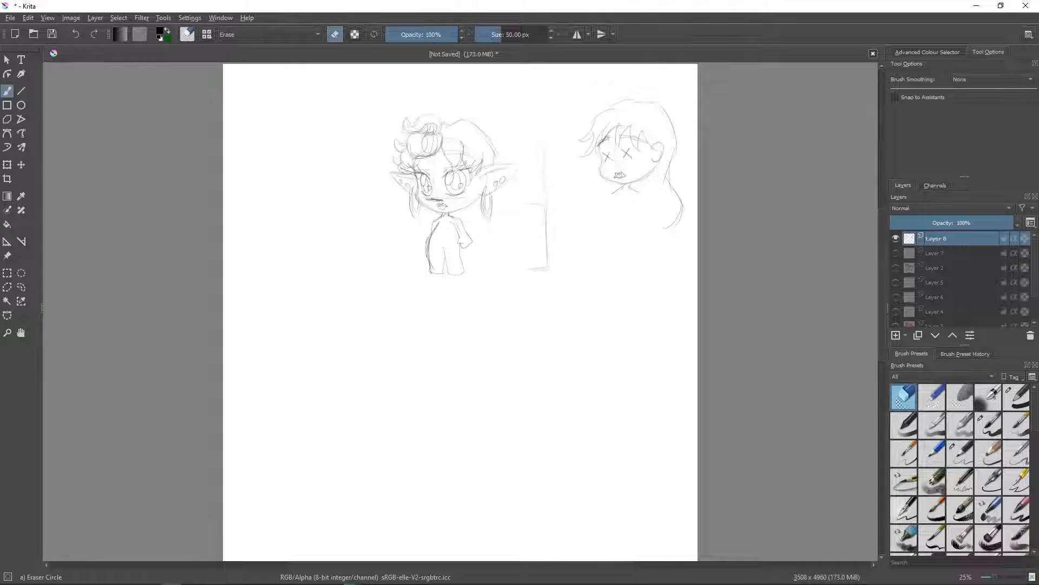
pyautogui.moveTo(431, 233)
pyautogui.mouseDown()
pyautogui.moveTo(429, 264)
pyautogui.moveTo(436, 226)
pyautogui.mouseUp()
pyautogui.press('/')
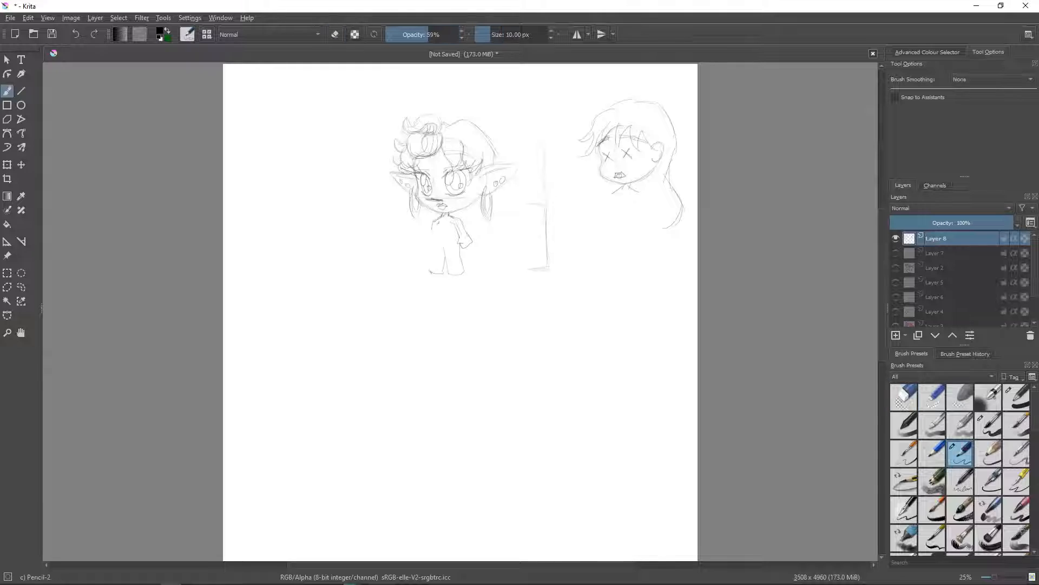
pyautogui.moveTo(435, 223); pyautogui.dragTo(430, 271)
pyautogui.moveTo(431, 223); pyautogui.dragTo(423, 250)
pyautogui.moveTo(442, 224); pyautogui.dragTo(444, 229)
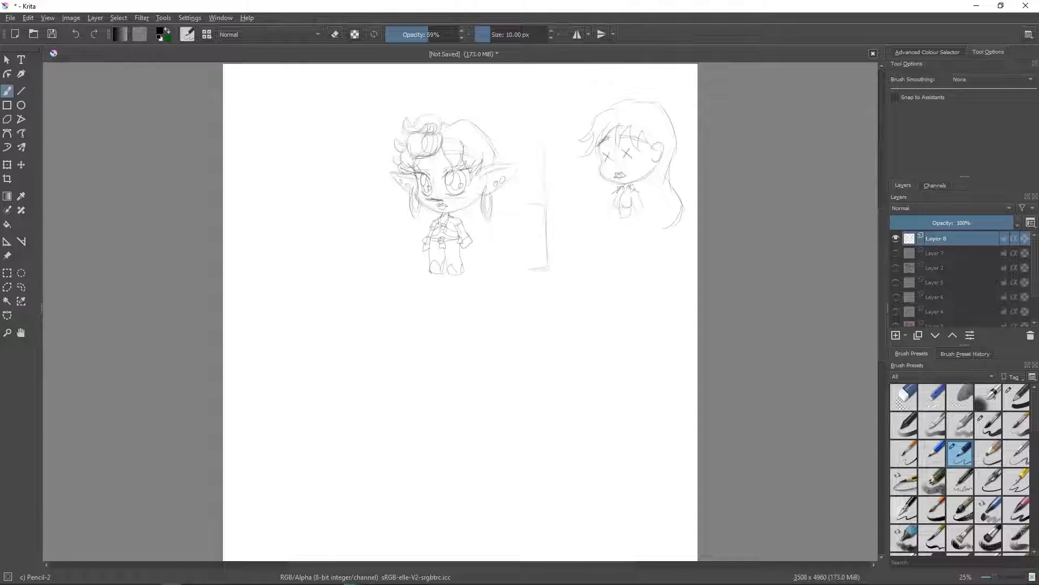
# - Sketch the X-eyed character's hips and thighs under a short flared skirt
pyautogui.moveTo(614, 217)
pyautogui.mouseDown()
pyautogui.moveTo(604, 234)
pyautogui.moveTo(652, 238)
pyautogui.mouseUp()
pyautogui.moveTo(624, 238)
pyautogui.mouseDown()
pyautogui.moveTo(638, 277)
pyautogui.moveTo(652, 283)
pyautogui.moveTo(629, 292)
pyautogui.moveTo(649, 292)
pyautogui.mouseUp()
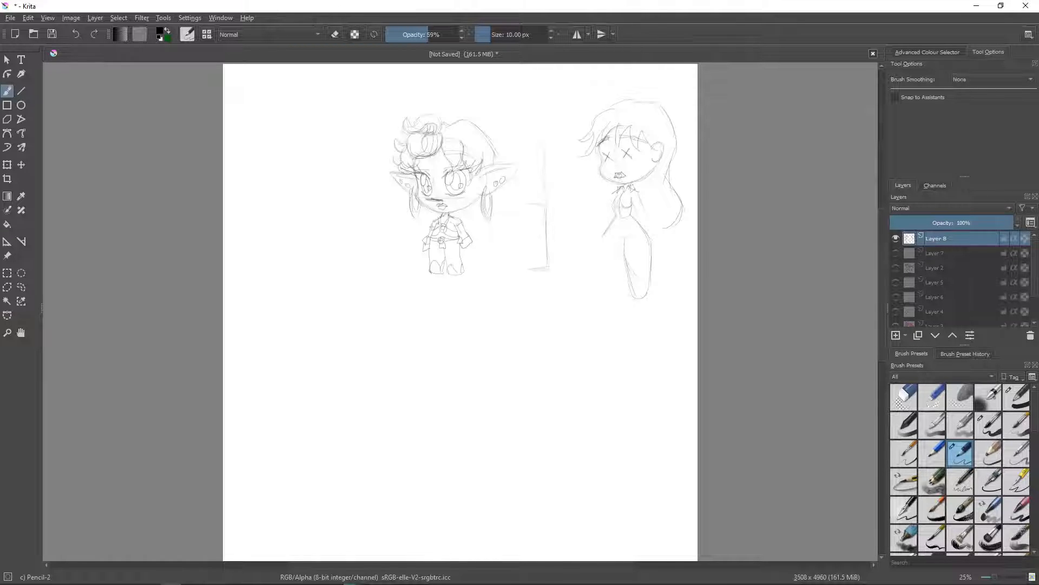
pyautogui.moveTo(604, 238)
pyautogui.mouseDown()
pyautogui.moveTo(599, 266)
pyautogui.moveTo(616, 307)
pyautogui.moveTo(631, 293)
pyautogui.mouseUp()
pyautogui.moveTo(625, 256); pyautogui.dragTo(632, 295)
pyautogui.moveTo(613, 219)
pyautogui.mouseDown()
pyautogui.moveTo(596, 244)
pyautogui.moveTo(651, 241)
pyautogui.mouseUp()
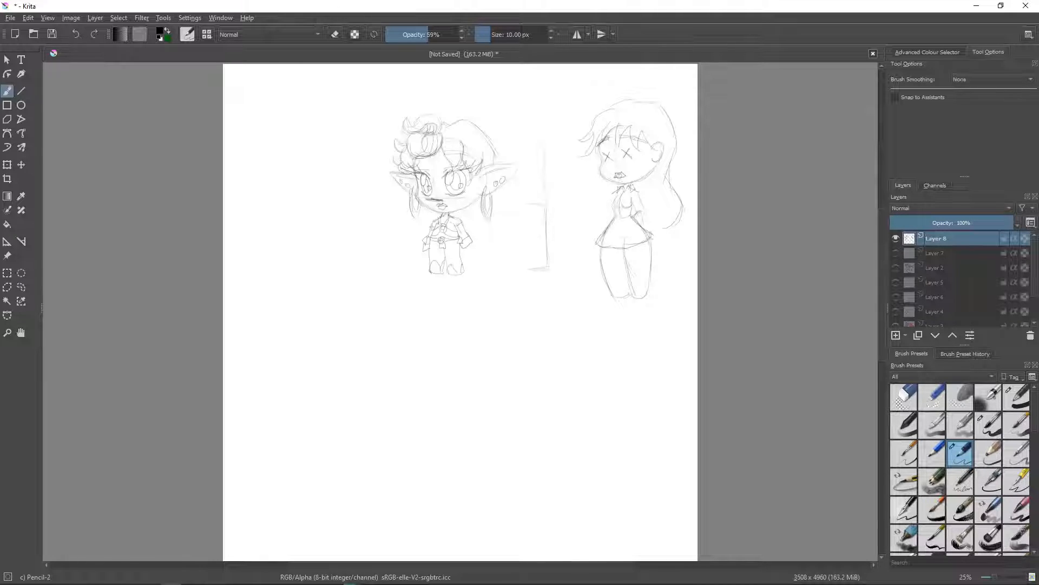
# - Erase the X-eyed character's first arm line and draw both arms with wide flared sleeves beside the skirt
pyautogui.moveTo(639, 223); pyautogui.dragTo(653, 227)
pyautogui.click(904, 397)
pyautogui.moveTo(642, 213); pyautogui.dragTo(635, 223)
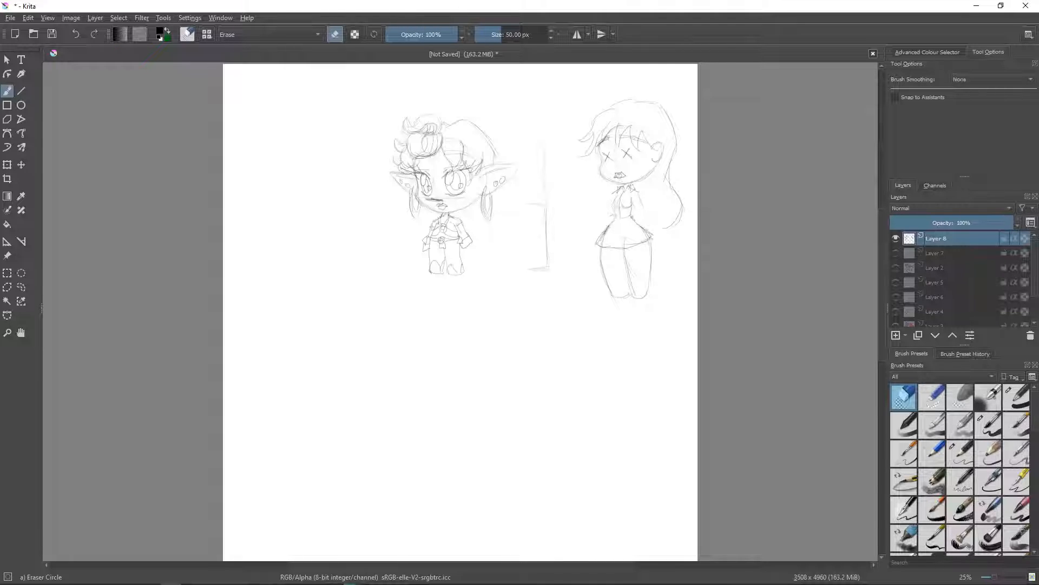
pyautogui.click(960, 454)
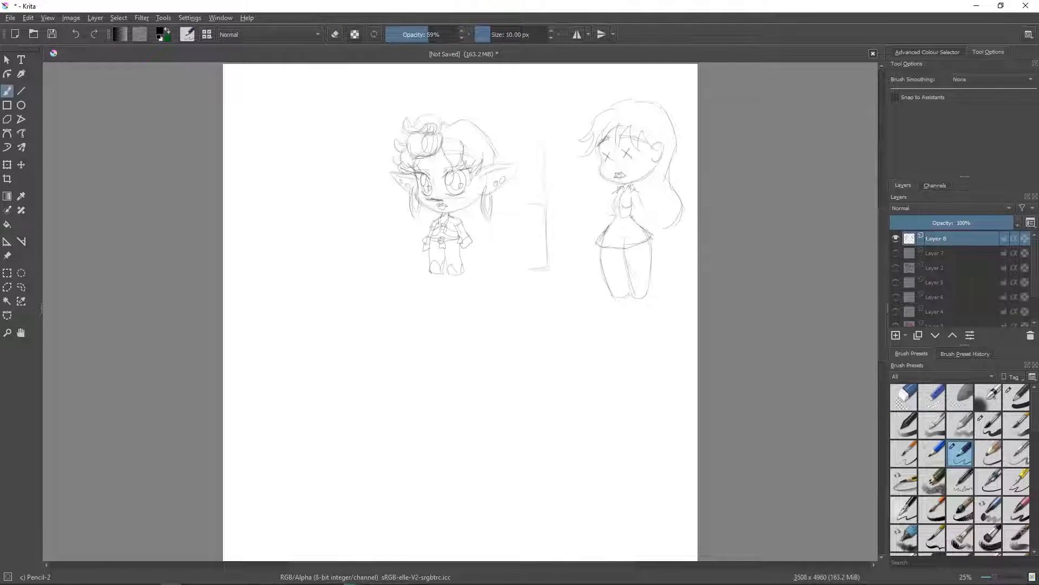
pyautogui.moveTo(634, 207); pyautogui.dragTo(654, 221)
pyautogui.moveTo(647, 232)
pyautogui.mouseDown()
pyautogui.moveTo(665, 236)
pyautogui.moveTo(667, 258)
pyautogui.moveTo(660, 253)
pyautogui.mouseUp()
pyautogui.moveTo(615, 217)
pyautogui.mouseDown()
pyautogui.moveTo(605, 214)
pyautogui.moveTo(604, 228)
pyautogui.mouseUp()
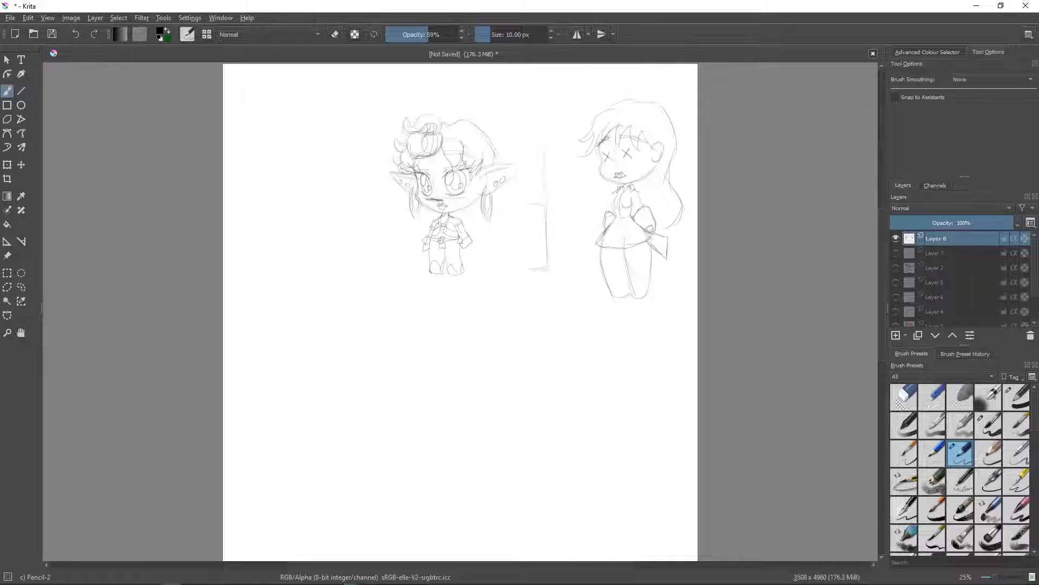
pyautogui.moveTo(612, 297); pyautogui.dragTo(620, 311)
pyautogui.moveTo(596, 243); pyautogui.dragTo(588, 255)
# - Replace the X-eyed character's back hair and small trial ponytail with a large high ponytail tied by two round beads
pyautogui.moveTo(657, 112)
pyautogui.mouseDown()
pyautogui.moveTo(685, 128)
pyautogui.moveTo(681, 171)
pyautogui.mouseUp()
pyautogui.moveTo(672, 123)
pyautogui.mouseDown()
pyautogui.moveTo(670, 165)
pyautogui.moveTo(685, 176)
pyautogui.mouseUp()
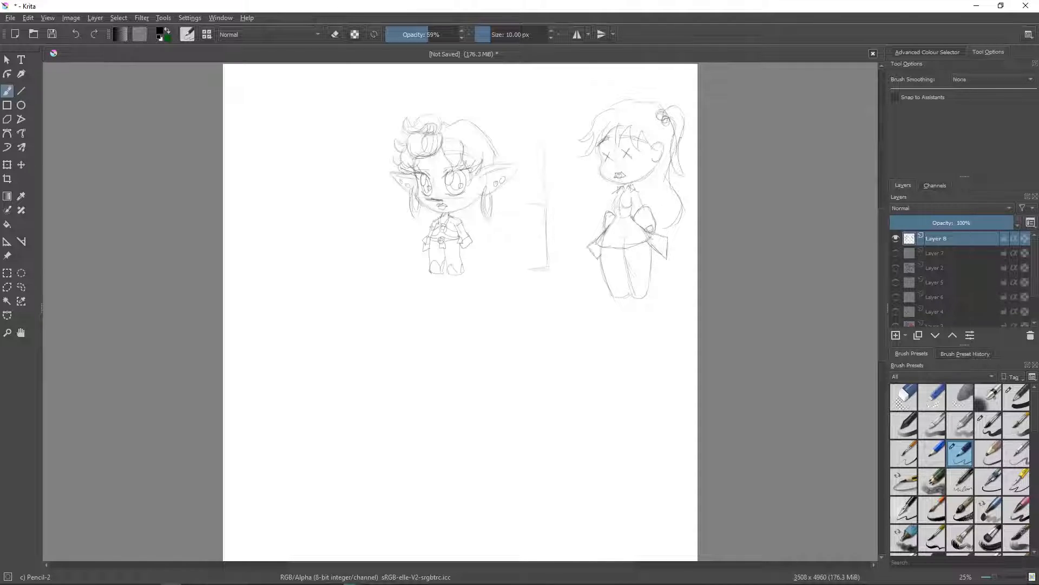
pyautogui.click(905, 397)
pyautogui.moveTo(665, 124)
pyautogui.mouseDown()
pyautogui.moveTo(660, 113)
pyautogui.moveTo(673, 108)
pyautogui.moveTo(682, 177)
pyautogui.mouseUp()
pyautogui.click(960, 453)
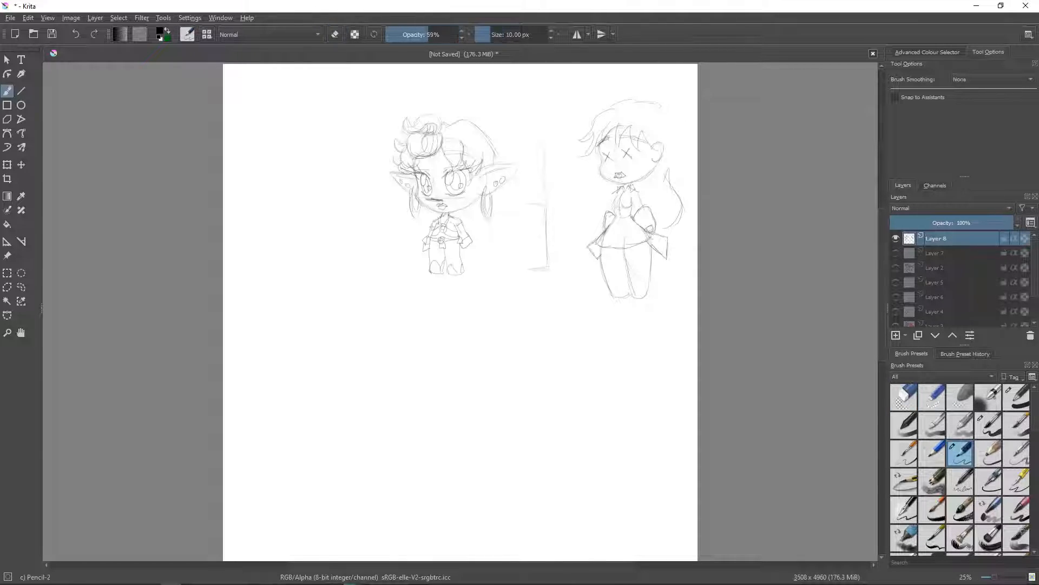
pyautogui.moveTo(650, 120)
pyautogui.mouseDown()
pyautogui.moveTo(649, 101)
pyautogui.moveTo(658, 133)
pyautogui.moveTo(658, 117)
pyautogui.mouseUp()
pyautogui.moveTo(659, 101)
pyautogui.mouseDown()
pyautogui.moveTo(684, 92)
pyautogui.moveTo(693, 114)
pyautogui.moveTo(696, 171)
pyautogui.mouseUp()
pyautogui.moveTo(676, 122); pyautogui.dragTo(672, 138)
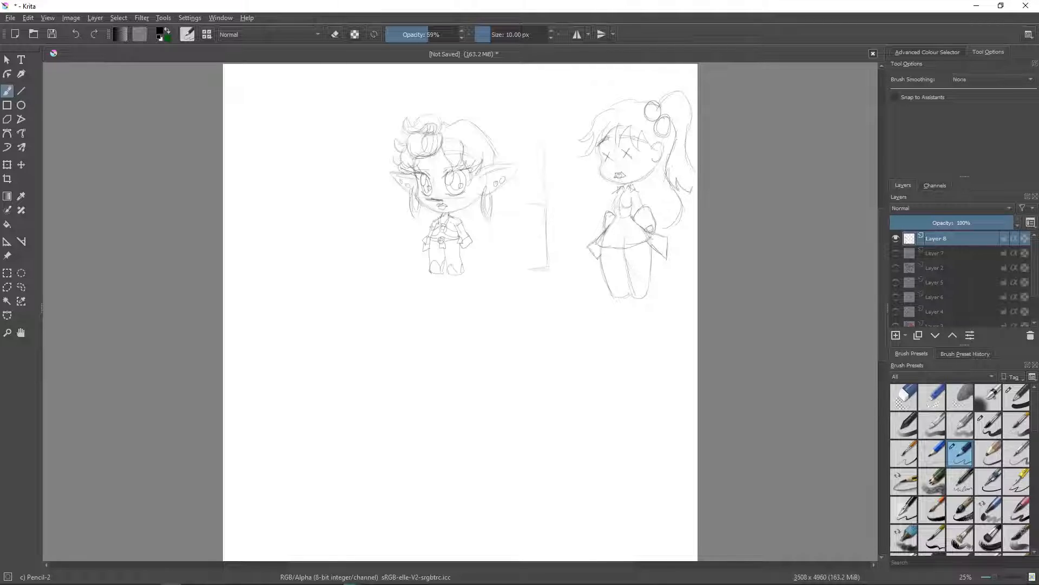
pyautogui.moveTo(691, 174); pyautogui.dragTo(696, 180)
# - Hide Layer 8 and show Layer 7 with the seated and standing elves
pyautogui.click(896, 238)
pyautogui.click(896, 253)
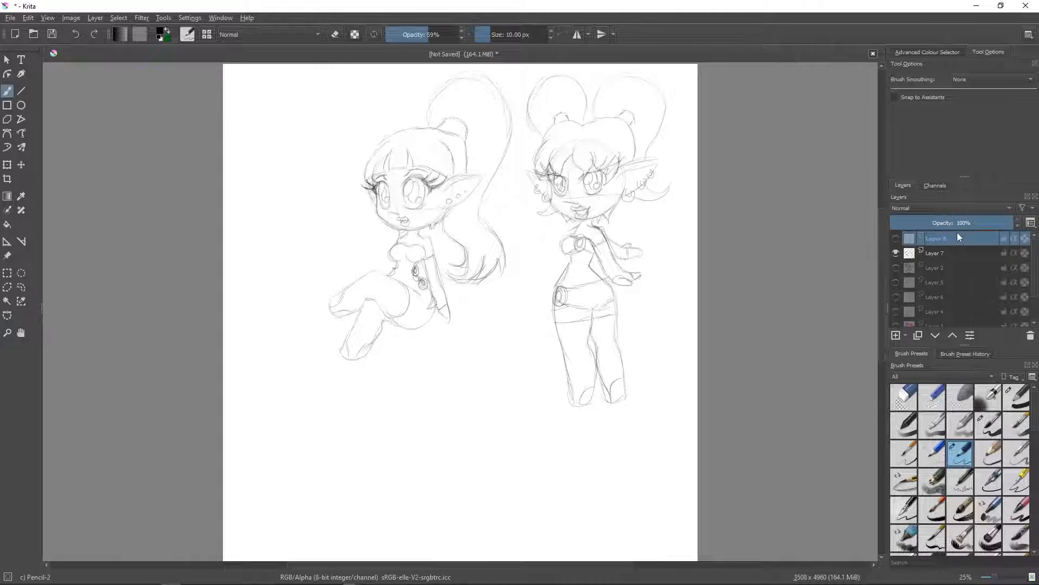
pyautogui.moveTo(957, 233)
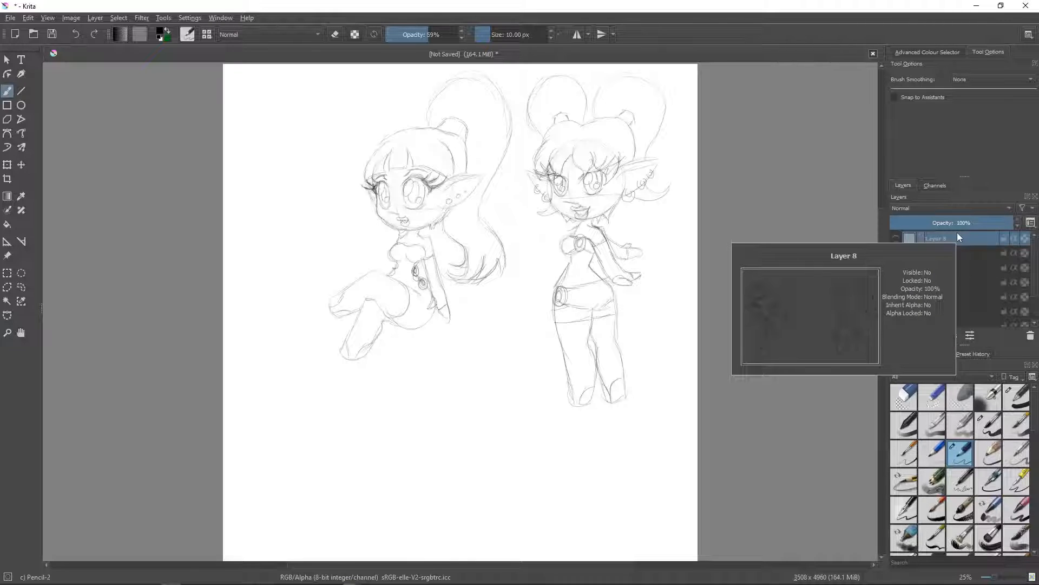
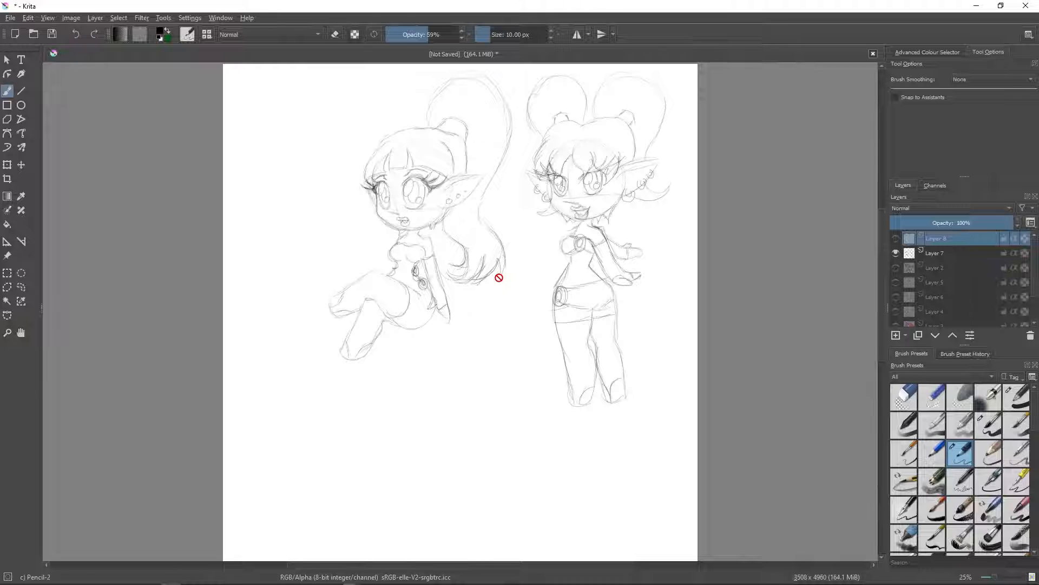
# - Handwrite "Thanks for" in green below the elves on Layer 7 with the Basic-1 brush
pyautogui.click(1015, 399)
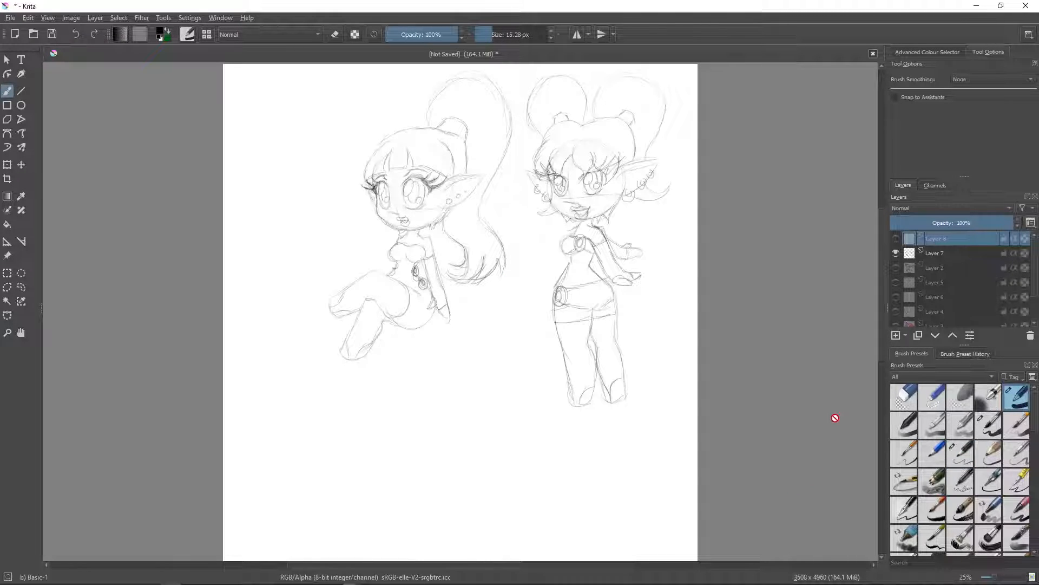
pyautogui.click(928, 52)
pyautogui.click(986, 84)
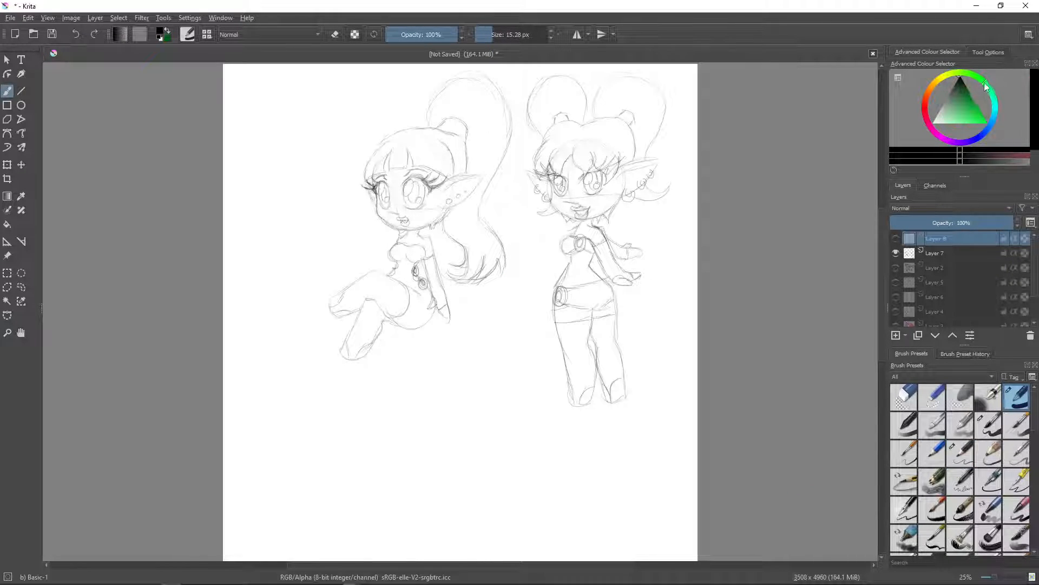
pyautogui.click(975, 102)
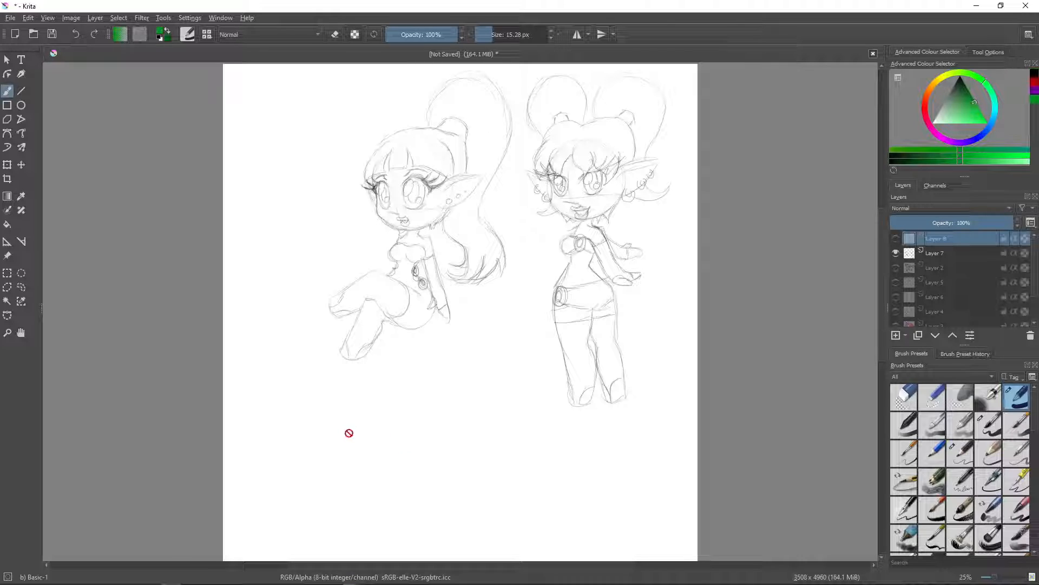
pyautogui.click(932, 253)
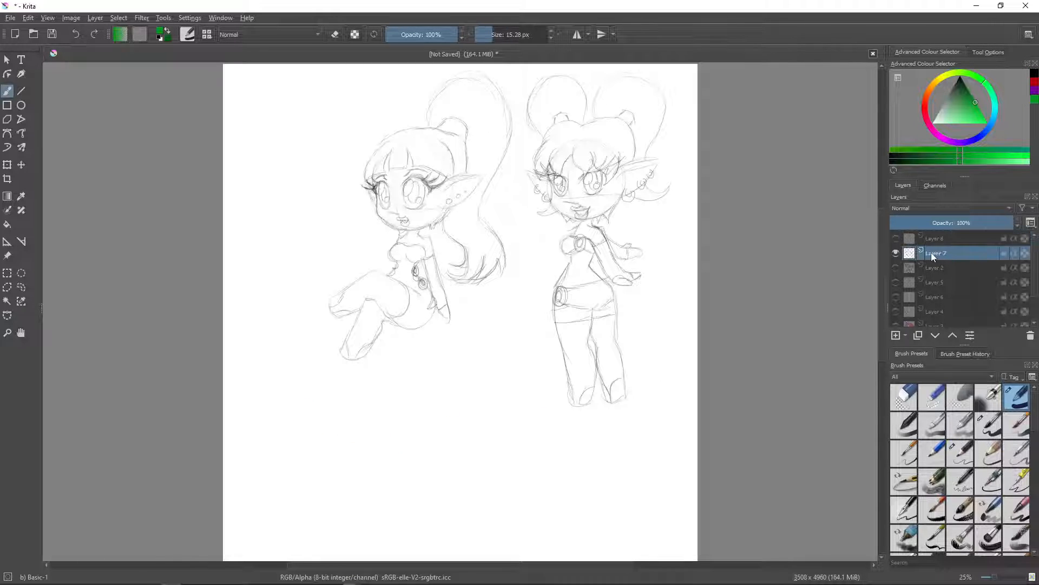
pyautogui.moveTo(276, 413)
pyautogui.mouseDown()
pyautogui.moveTo(317, 380)
pyautogui.moveTo(299, 433)
pyautogui.mouseUp()
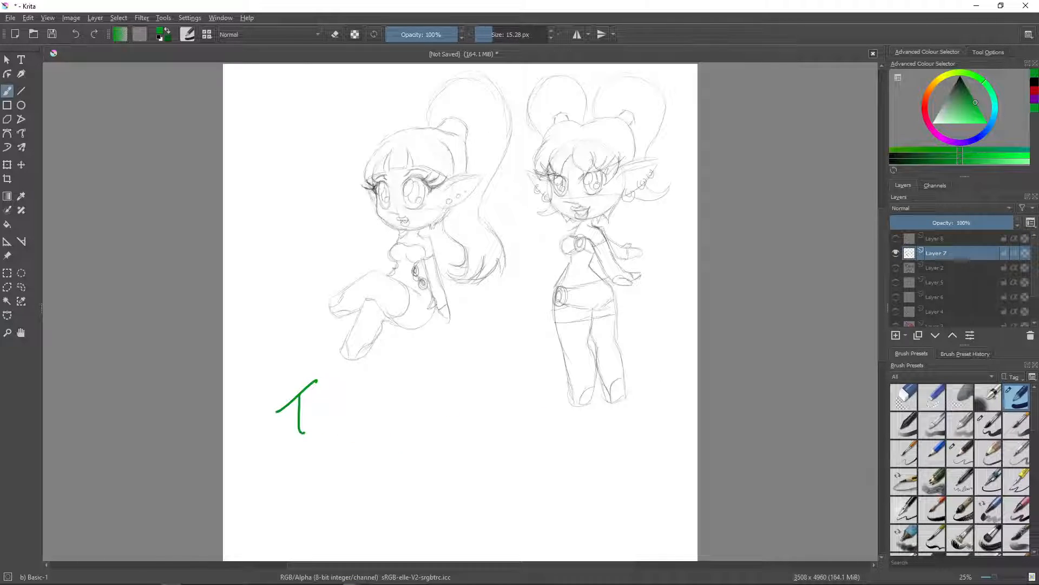
pyautogui.moveTo(321, 379)
pyautogui.mouseDown()
pyautogui.moveTo(336, 429)
pyautogui.moveTo(370, 431)
pyautogui.mouseUp()
pyautogui.moveTo(379, 380); pyautogui.dragTo(380, 433)
pyautogui.moveTo(400, 394); pyautogui.dragTo(400, 426)
pyautogui.moveTo(464, 421); pyautogui.dragTo(476, 372)
pyautogui.moveTo(463, 403)
pyautogui.mouseDown()
pyautogui.moveTo(475, 375)
pyautogui.moveTo(488, 402)
pyautogui.mouseUp()
pyautogui.moveTo(495, 398)
pyautogui.mouseDown()
pyautogui.moveTo(496, 416)
pyautogui.moveTo(515, 399)
pyautogui.mouseUp()
# - Handwrite "Watching" in green beneath "Thanks for"
pyautogui.moveTo(340, 453)
pyautogui.mouseDown()
pyautogui.moveTo(360, 486)
pyautogui.moveTo(369, 447)
pyautogui.mouseUp()
pyautogui.moveTo(393, 466); pyautogui.dragTo(398, 485)
pyautogui.moveTo(404, 449)
pyautogui.mouseDown()
pyautogui.moveTo(402, 485)
pyautogui.moveTo(411, 459)
pyautogui.mouseUp()
pyautogui.moveTo(421, 459); pyautogui.dragTo(421, 481)
pyautogui.moveTo(428, 441); pyautogui.dragTo(426, 479)
pyautogui.moveTo(427, 466); pyautogui.dragTo(472, 476)
pyautogui.moveTo(484, 458); pyautogui.dragTo(466, 490)
# - Handwrite "Like & Subscribe" in green beneath "Watching", slanting slightly upward
pyautogui.moveTo(380, 504); pyautogui.dragTo(403, 538)
pyautogui.moveTo(419, 501); pyautogui.dragTo(417, 539)
pyautogui.moveTo(434, 513)
pyautogui.mouseDown()
pyautogui.moveTo(436, 534)
pyautogui.moveTo(458, 490)
pyautogui.moveTo(477, 526)
pyautogui.mouseUp()
pyautogui.moveTo(511, 486); pyautogui.dragTo(494, 521)
pyautogui.moveTo(517, 501); pyautogui.dragTo(536, 518)
pyautogui.moveTo(543, 479)
pyautogui.mouseDown()
pyautogui.moveTo(539, 515)
pyautogui.moveTo(559, 501)
pyautogui.moveTo(558, 513)
pyautogui.mouseUp()
pyautogui.moveTo(584, 492)
pyautogui.mouseDown()
pyautogui.moveTo(582, 509)
pyautogui.moveTo(592, 492)
pyautogui.moveTo(602, 507)
pyautogui.mouseUp()
pyautogui.moveTo(611, 463)
pyautogui.mouseDown()
pyautogui.moveTo(616, 501)
pyautogui.moveTo(628, 493)
pyautogui.mouseUp()
pyautogui.moveTo(629, 494); pyautogui.dragTo(649, 490)
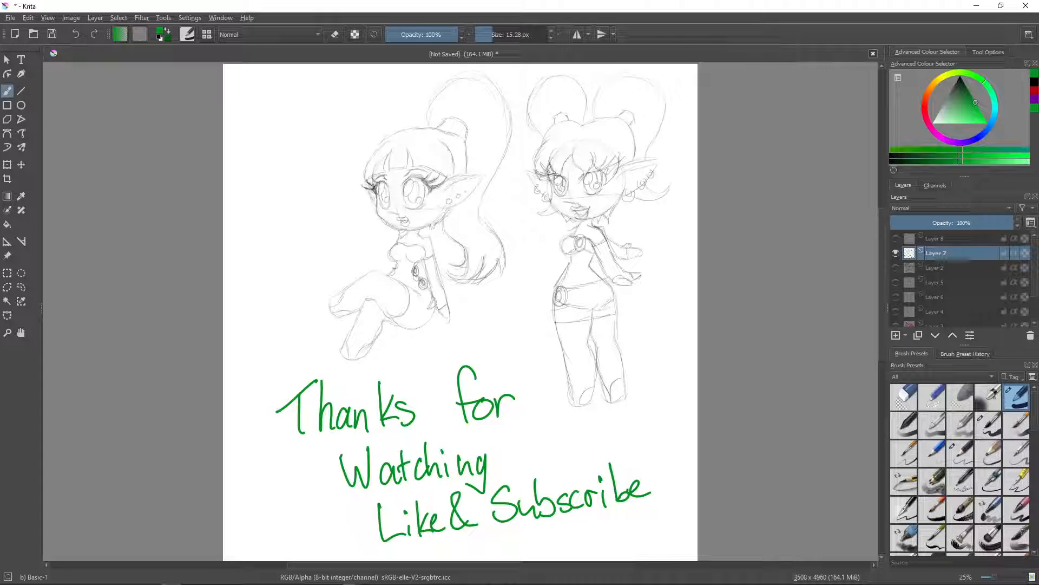
# - Hide Layer 7, add a new layer and test the Basic-5 Size brush with two green zigzag lines
pyautogui.click(896, 253)
pyautogui.click(896, 335)
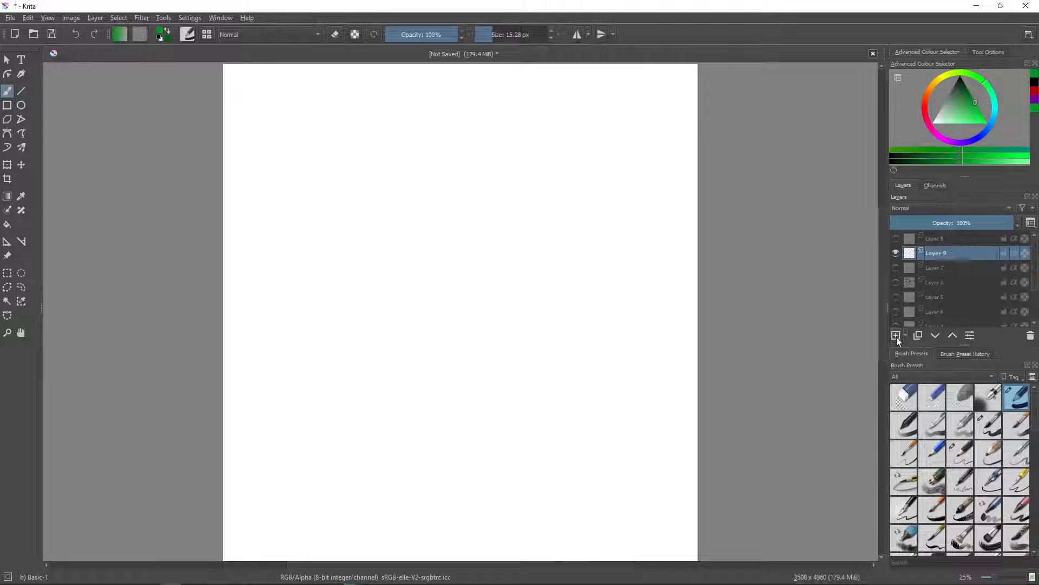
pyautogui.click(989, 426)
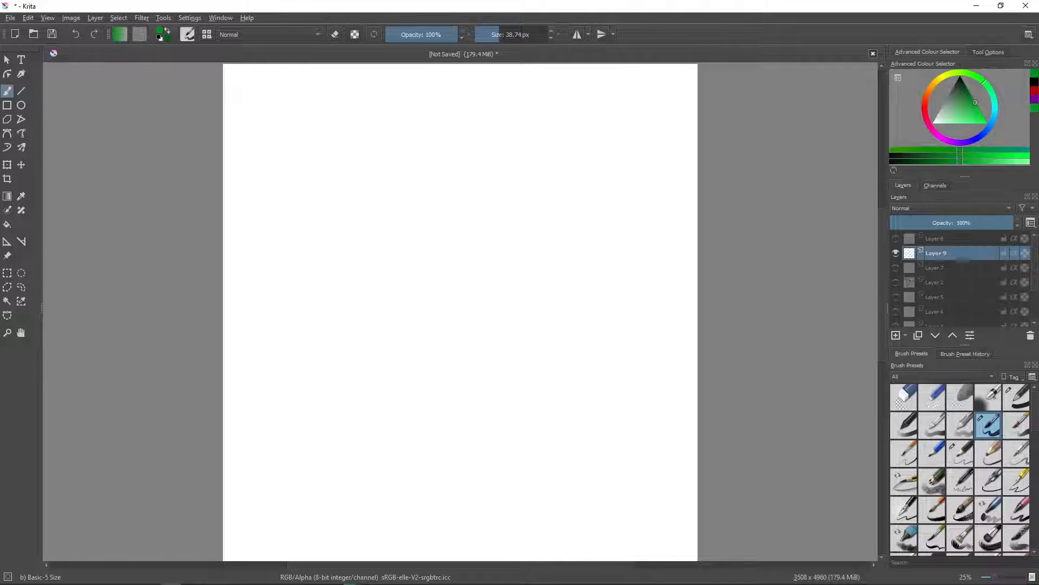
pyautogui.moveTo(354, 146)
pyautogui.mouseDown()
pyautogui.moveTo(453, 173)
pyautogui.moveTo(460, 215)
pyautogui.mouseUp()
pyautogui.moveTo(348, 312)
pyautogui.mouseDown()
pyautogui.moveTo(372, 319)
pyautogui.moveTo(450, 297)
pyautogui.moveTo(478, 321)
pyautogui.mouseUp()
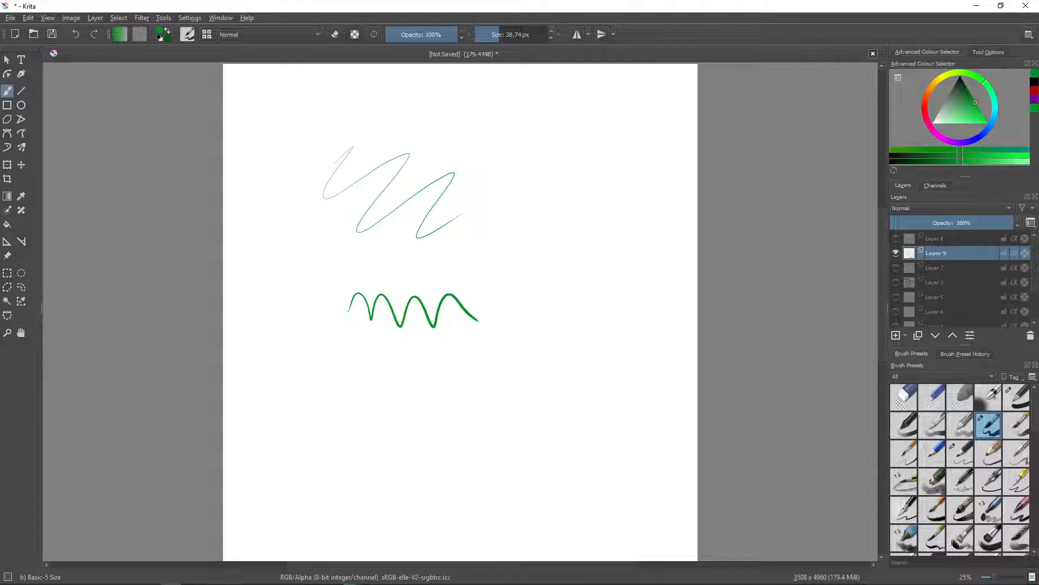
# - Test the Marker Chisel Smooth brush at 60 px with a column of green zigzags and dense scribbles beside the first test lines
pyautogui.moveTo(505, 35); pyautogui.dragTo(509, 35)
pyautogui.click(994, 511)
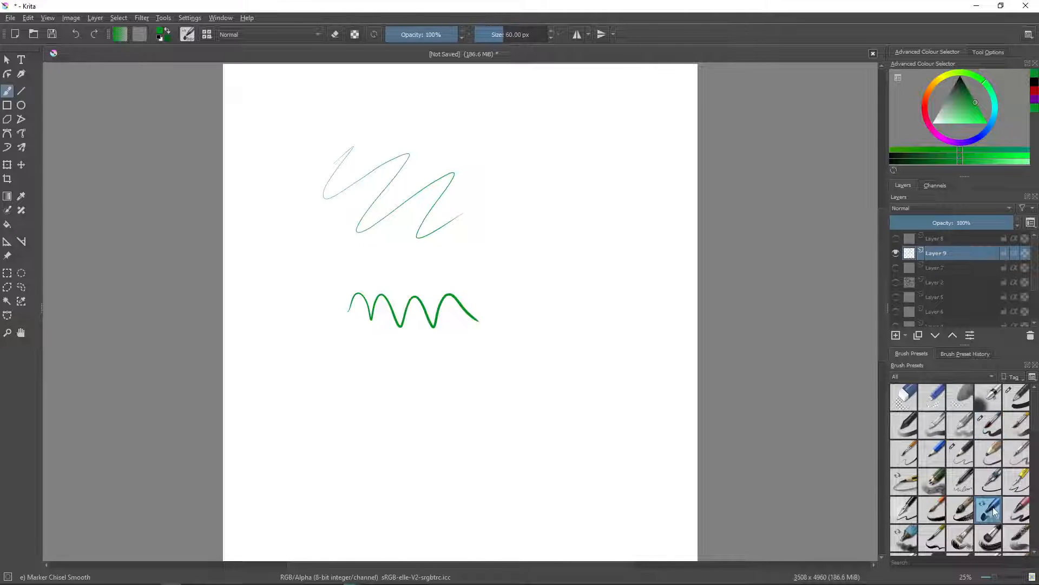
pyautogui.moveTo(530, 145)
pyautogui.mouseDown()
pyautogui.moveTo(555, 130)
pyautogui.moveTo(565, 181)
pyautogui.moveTo(588, 184)
pyautogui.moveTo(605, 154)
pyautogui.mouseUp()
pyautogui.moveTo(522, 209)
pyautogui.mouseDown()
pyautogui.moveTo(585, 266)
pyautogui.moveTo(614, 246)
pyautogui.mouseUp()
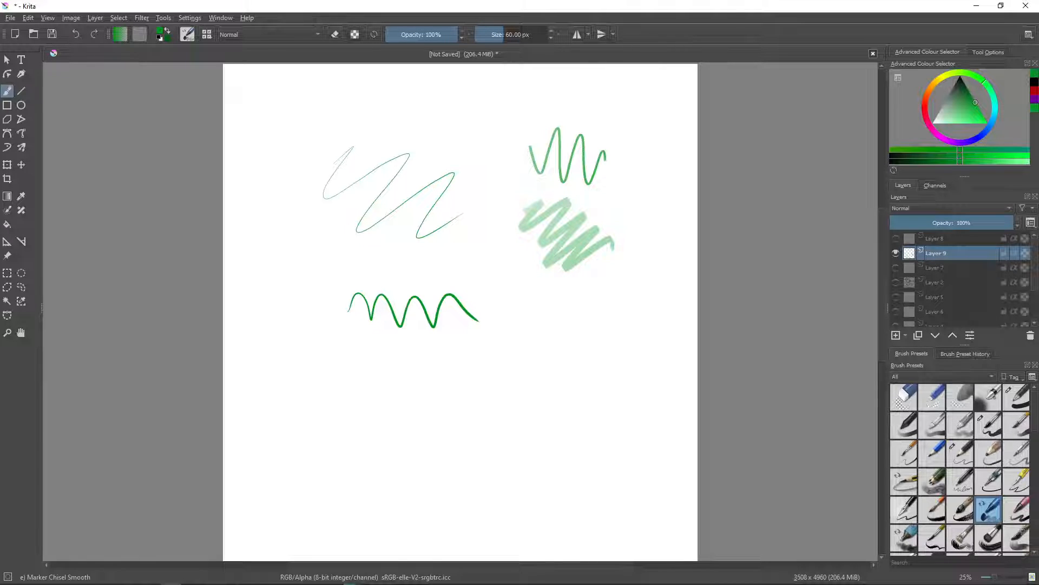
pyautogui.moveTo(522, 295)
pyautogui.mouseDown()
pyautogui.moveTo(574, 347)
pyautogui.moveTo(617, 325)
pyautogui.mouseUp()
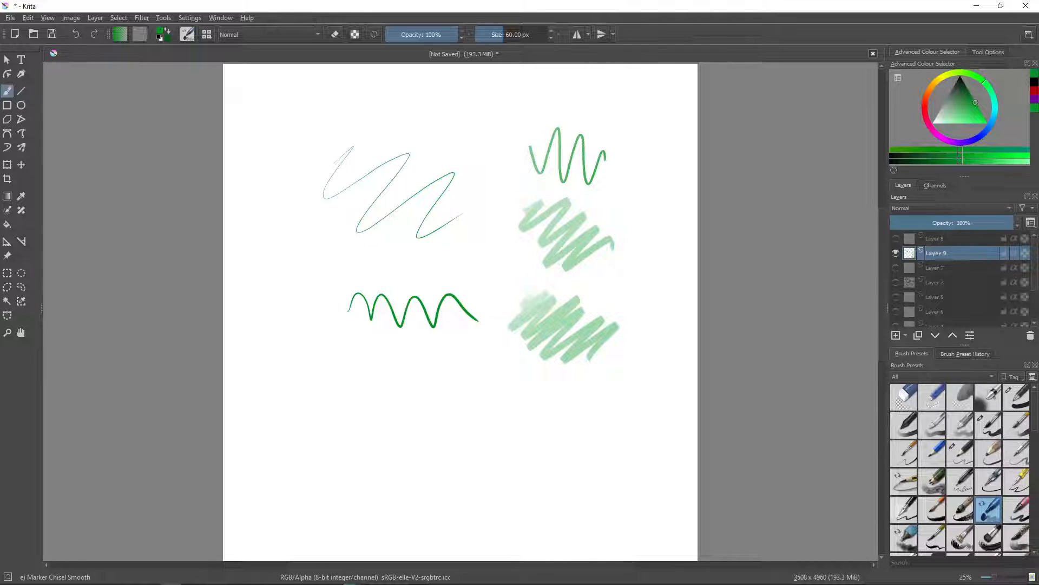
pyautogui.moveTo(515, 398)
pyautogui.mouseDown()
pyautogui.moveTo(573, 388)
pyautogui.moveTo(620, 399)
pyautogui.mouseUp()
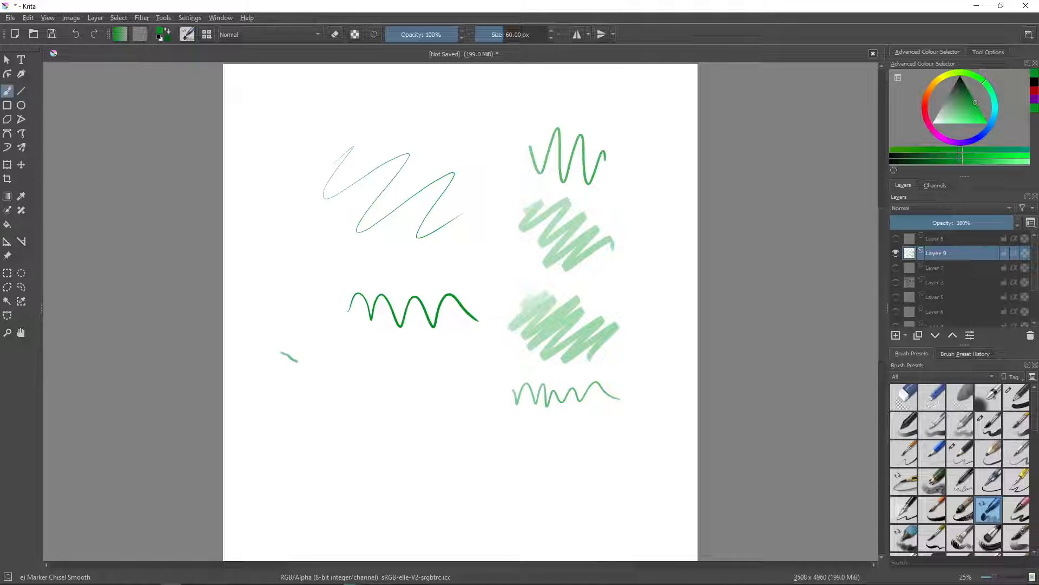
# - Test the chisel marker's changing line width with long wavy and looping strokes across the whole page
pyautogui.moveTo(298, 362); pyautogui.dragTo(376, 403)
pyautogui.moveTo(266, 274)
pyautogui.mouseDown()
pyautogui.moveTo(366, 272)
pyautogui.moveTo(405, 286)
pyautogui.moveTo(449, 270)
pyautogui.moveTo(476, 244)
pyautogui.moveTo(442, 218)
pyautogui.moveTo(353, 248)
pyautogui.moveTo(302, 249)
pyautogui.moveTo(272, 224)
pyautogui.moveTo(288, 178)
pyautogui.moveTo(310, 175)
pyautogui.moveTo(396, 211)
pyautogui.moveTo(476, 174)
pyautogui.moveTo(490, 132)
pyautogui.moveTo(418, 123)
pyautogui.moveTo(385, 135)
pyautogui.moveTo(342, 210)
pyautogui.moveTo(356, 328)
pyautogui.moveTo(416, 422)
pyautogui.moveTo(477, 468)
pyautogui.moveTo(535, 486)
pyautogui.mouseUp()
pyautogui.moveTo(499, 376)
pyautogui.mouseDown()
pyautogui.moveTo(425, 286)
pyautogui.moveTo(373, 400)
pyautogui.moveTo(341, 509)
pyautogui.moveTo(276, 463)
pyautogui.moveTo(362, 474)
pyautogui.moveTo(442, 541)
pyautogui.moveTo(405, 445)
pyautogui.moveTo(486, 390)
pyautogui.moveTo(517, 517)
pyautogui.moveTo(565, 423)
pyautogui.moveTo(601, 470)
pyautogui.moveTo(663, 385)
pyautogui.moveTo(460, 402)
pyautogui.moveTo(492, 319)
pyautogui.mouseUp()
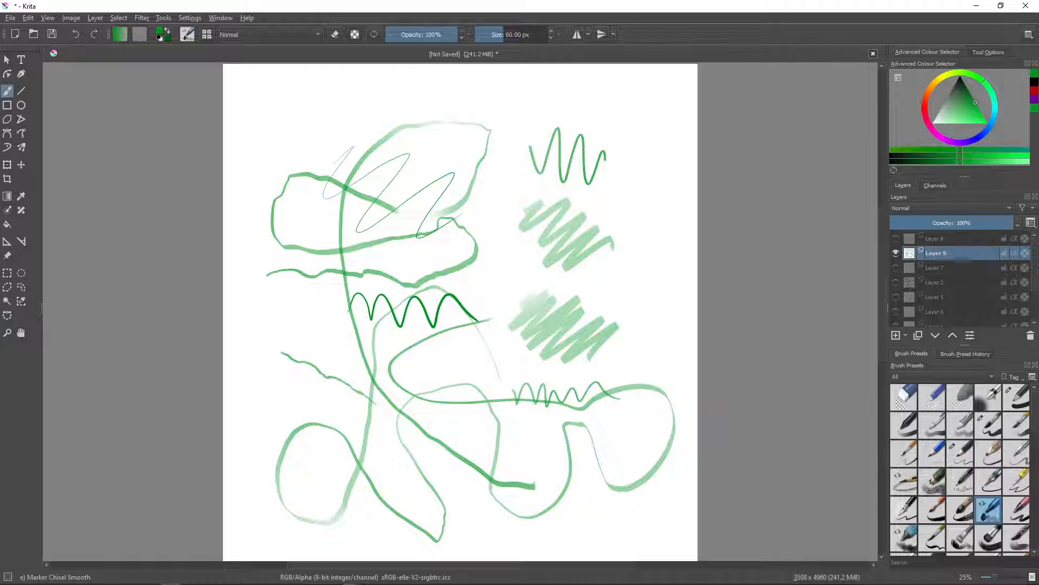
# - Hide the brush-test layer, add a new layer and try a large cursive capital in bright purple with the chisel marker
pyautogui.click(895, 252)
pyautogui.click(895, 335)
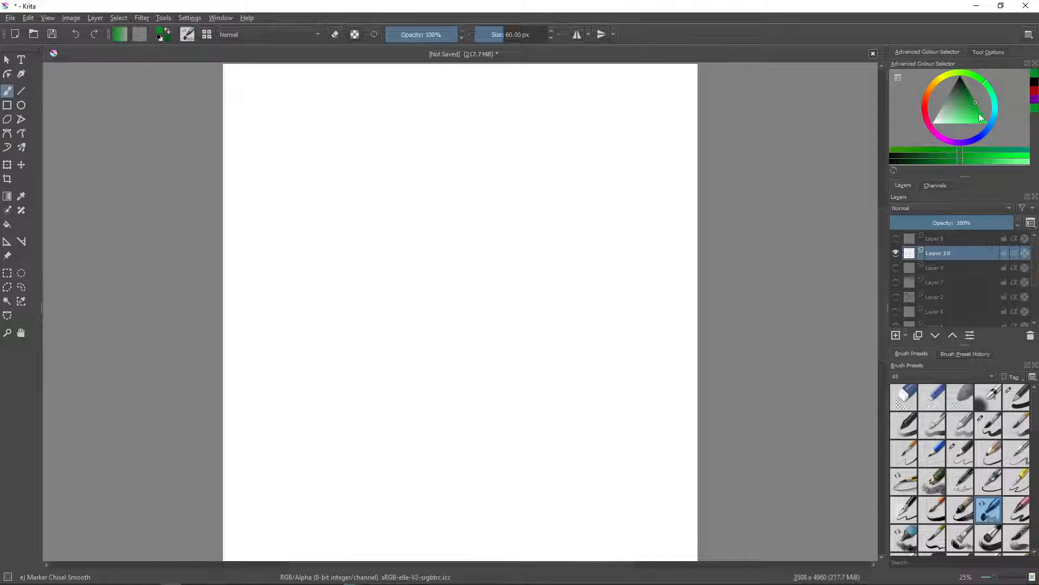
pyautogui.moveTo(963, 139); pyautogui.dragTo(956, 142)
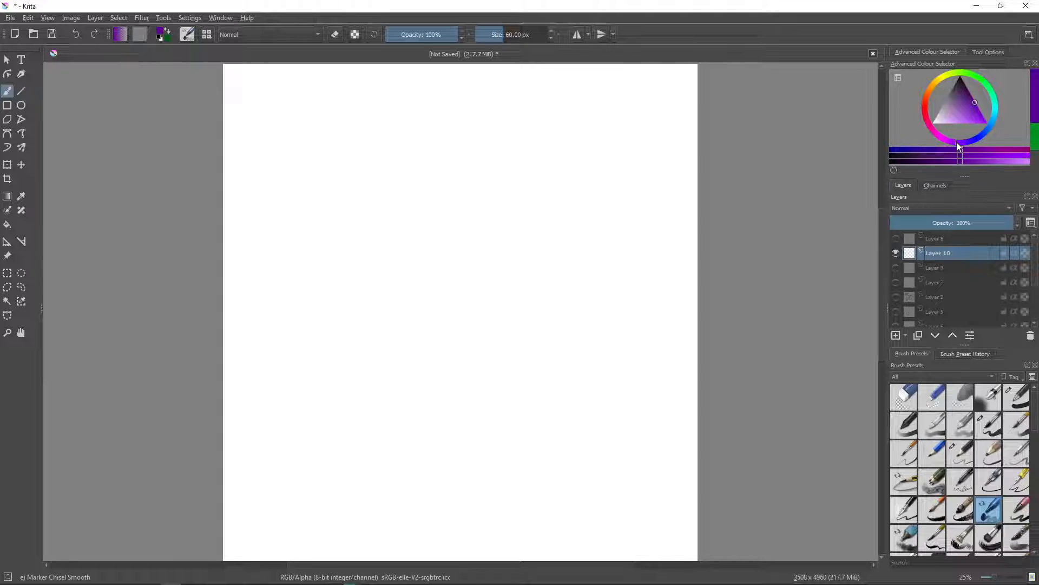
pyautogui.click(986, 112)
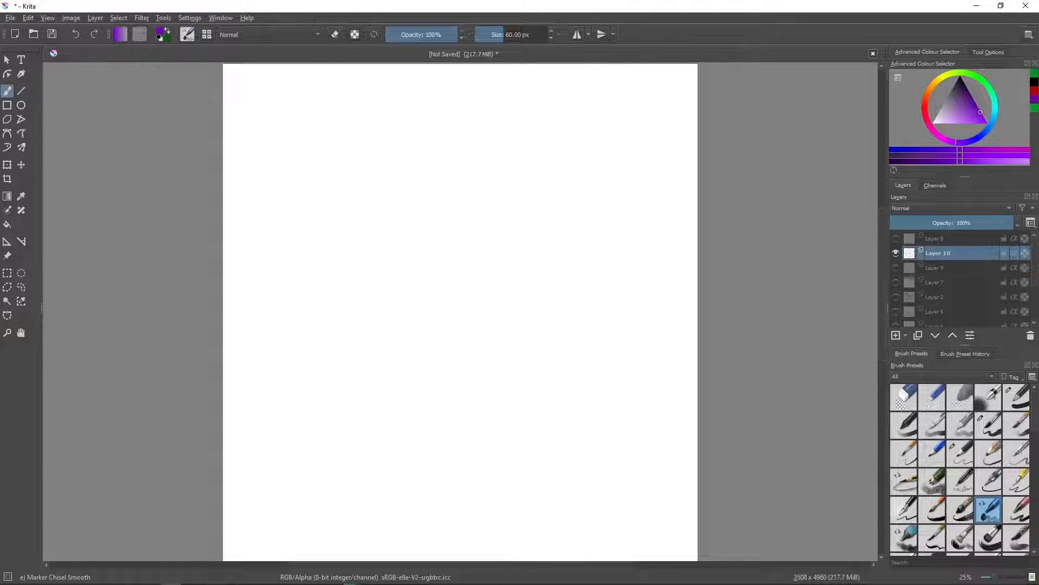
pyautogui.moveTo(271, 246)
pyautogui.mouseDown()
pyautogui.moveTo(357, 106)
pyautogui.moveTo(333, 189)
pyautogui.moveTo(356, 226)
pyautogui.mouseUp()
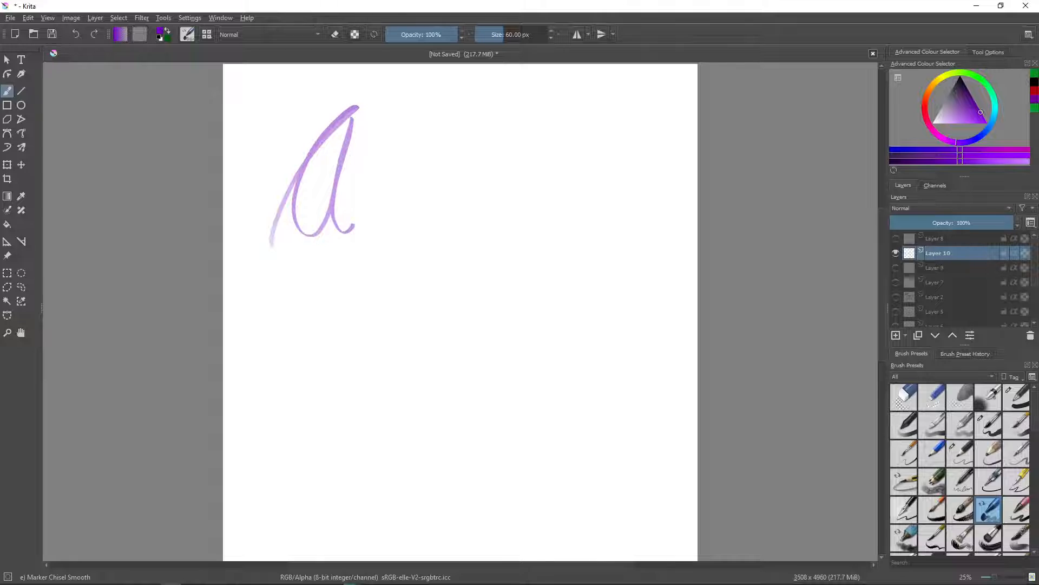
# - Hide the first lettering layer, add another layer and try a purple cursive word starting with a large capital Q
pyautogui.click(896, 252)
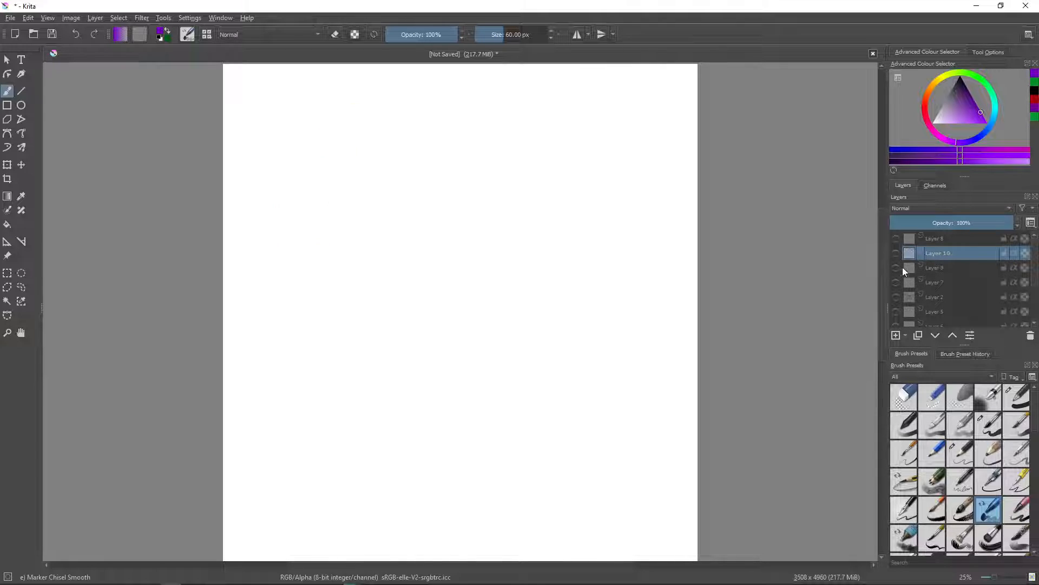
pyautogui.click(896, 335)
pyautogui.moveTo(282, 270)
pyautogui.mouseDown()
pyautogui.moveTo(362, 116)
pyautogui.moveTo(322, 230)
pyautogui.moveTo(386, 122)
pyautogui.moveTo(351, 175)
pyautogui.mouseUp()
pyautogui.moveTo(394, 212)
pyautogui.mouseDown()
pyautogui.moveTo(398, 260)
pyautogui.moveTo(534, 246)
pyautogui.mouseUp()
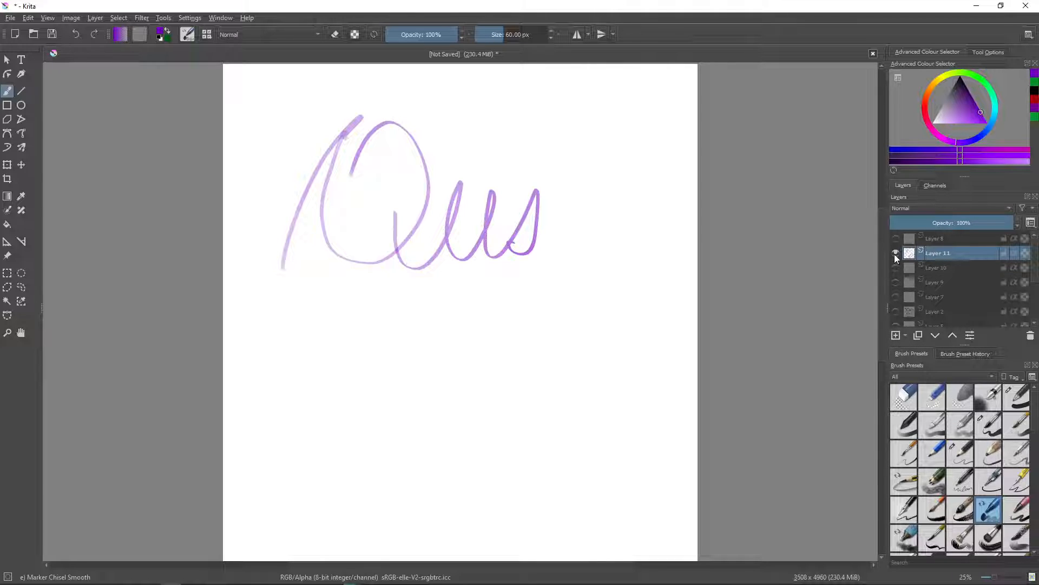
# - Hide the second lettering trial, add a fresh layer and write "Quivz" in large purple cursive across the top of the page
pyautogui.click(896, 254)
pyautogui.click(897, 334)
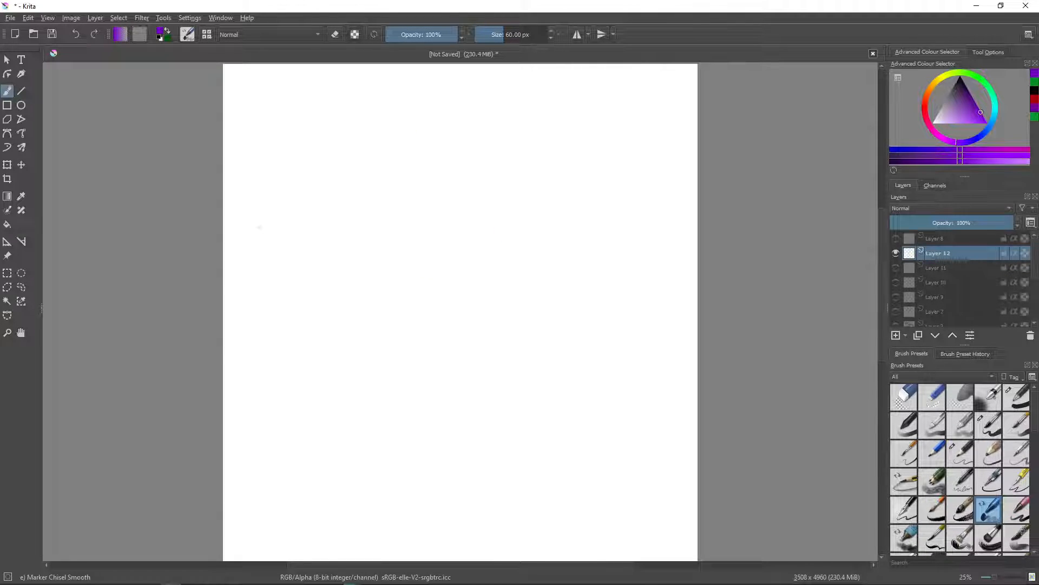
pyautogui.moveTo(258, 228)
pyautogui.mouseDown()
pyautogui.moveTo(316, 141)
pyautogui.moveTo(360, 101)
pyautogui.moveTo(296, 230)
pyautogui.moveTo(386, 184)
pyautogui.moveTo(373, 104)
pyautogui.mouseUp()
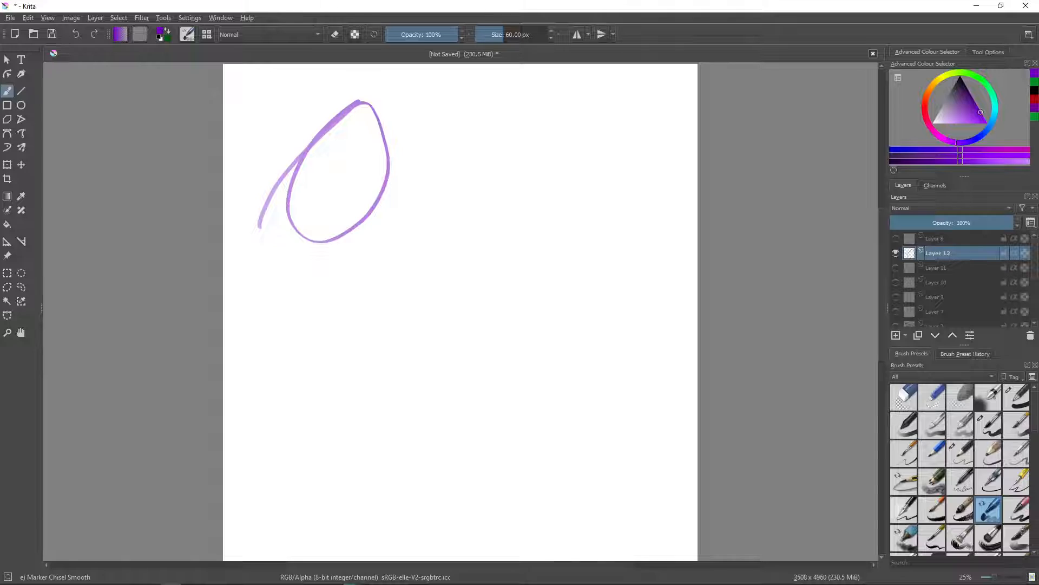
pyautogui.moveTo(360, 180)
pyautogui.mouseDown()
pyautogui.moveTo(361, 208)
pyautogui.moveTo(408, 206)
pyautogui.moveTo(418, 166)
pyautogui.moveTo(449, 191)
pyautogui.moveTo(454, 174)
pyautogui.moveTo(474, 208)
pyautogui.moveTo(483, 177)
pyautogui.moveTo(483, 232)
pyautogui.moveTo(516, 200)
pyautogui.moveTo(515, 180)
pyautogui.moveTo(527, 230)
pyautogui.moveTo(545, 181)
pyautogui.moveTo(587, 184)
pyautogui.moveTo(571, 229)
pyautogui.moveTo(586, 248)
pyautogui.moveTo(545, 268)
pyautogui.moveTo(680, 181)
pyautogui.mouseUp()
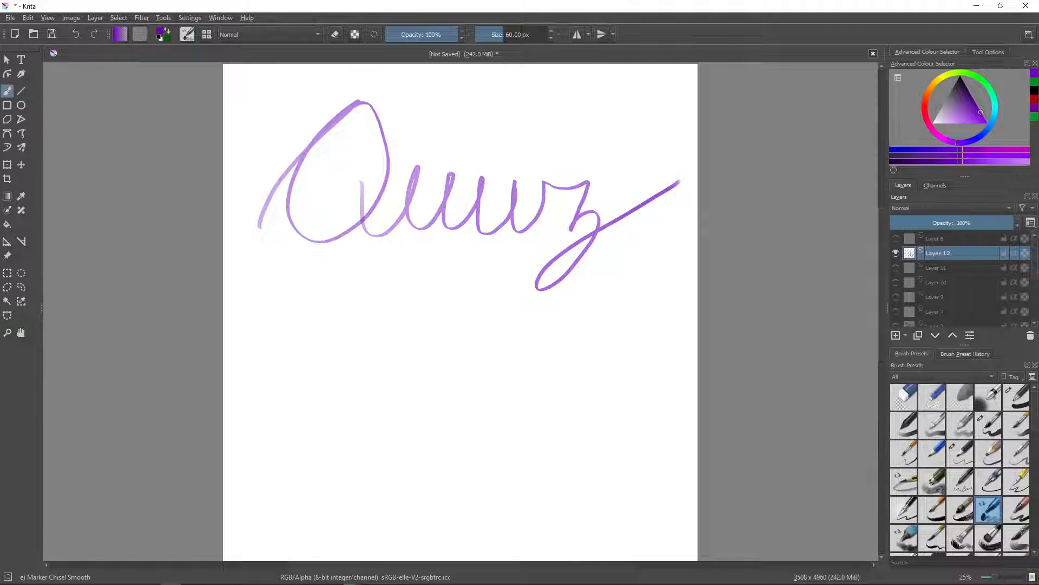
pyautogui.click(482, 152)
# - Add parallel purple strokes along the downstrokes of "Quivz" to build a doubled calligraphic outline
pyautogui.moveTo(351, 105); pyautogui.dragTo(374, 217)
pyautogui.moveTo(355, 102)
pyautogui.mouseDown()
pyautogui.moveTo(285, 248)
pyautogui.moveTo(302, 254)
pyautogui.mouseUp()
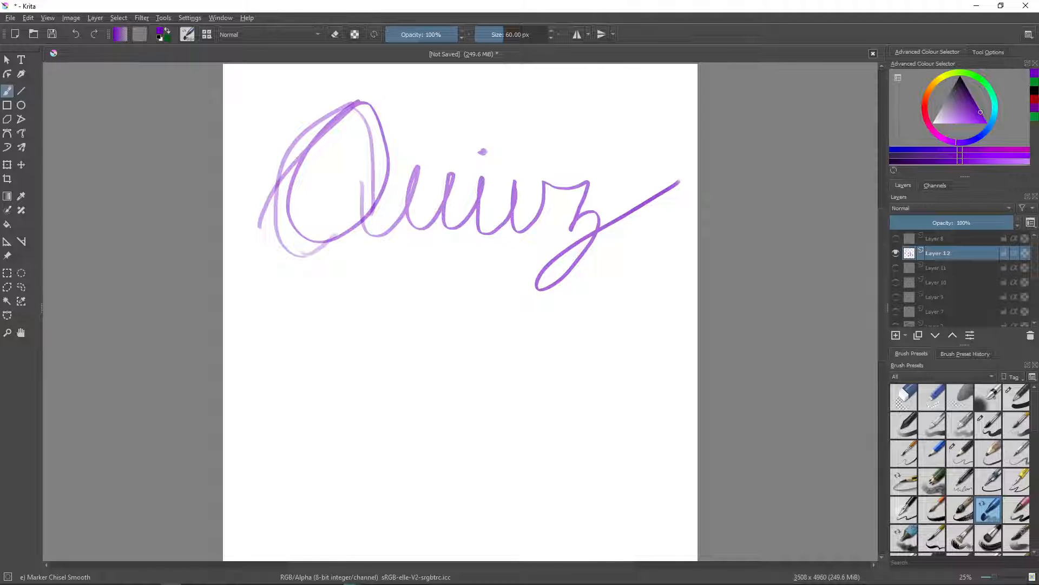
pyautogui.moveTo(416, 166)
pyautogui.mouseDown()
pyautogui.moveTo(402, 221)
pyautogui.moveTo(435, 216)
pyautogui.mouseUp()
pyautogui.moveTo(453, 175); pyautogui.dragTo(440, 230)
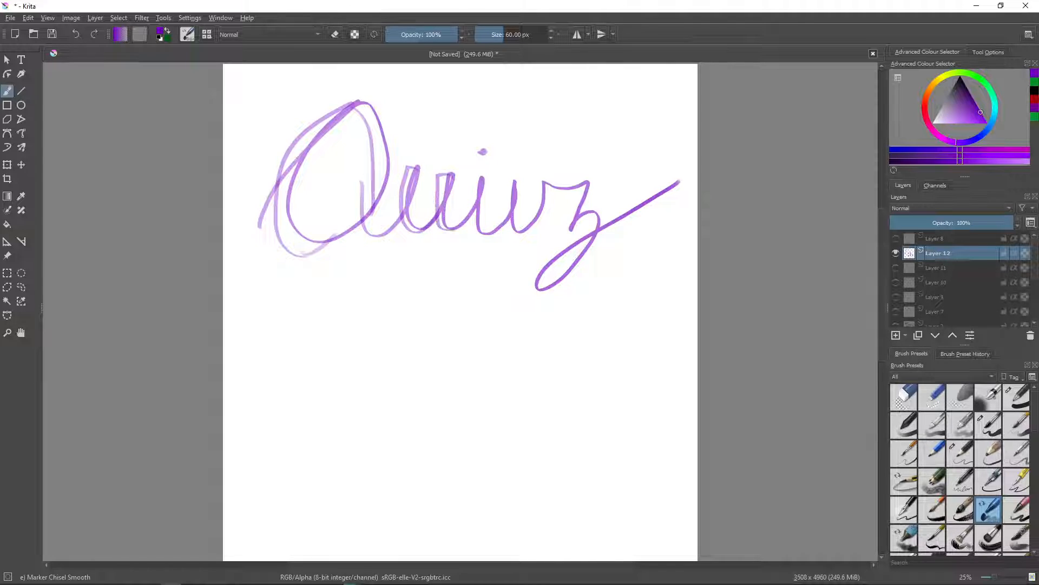
pyautogui.moveTo(475, 176); pyautogui.dragTo(488, 233)
pyautogui.moveTo(515, 178)
pyautogui.mouseDown()
pyautogui.moveTo(507, 211)
pyautogui.moveTo(525, 233)
pyautogui.moveTo(538, 190)
pyautogui.moveTo(523, 234)
pyautogui.mouseUp()
pyautogui.moveTo(579, 184)
pyautogui.mouseDown()
pyautogui.moveTo(557, 228)
pyautogui.moveTo(577, 228)
pyautogui.moveTo(549, 282)
pyautogui.mouseUp()
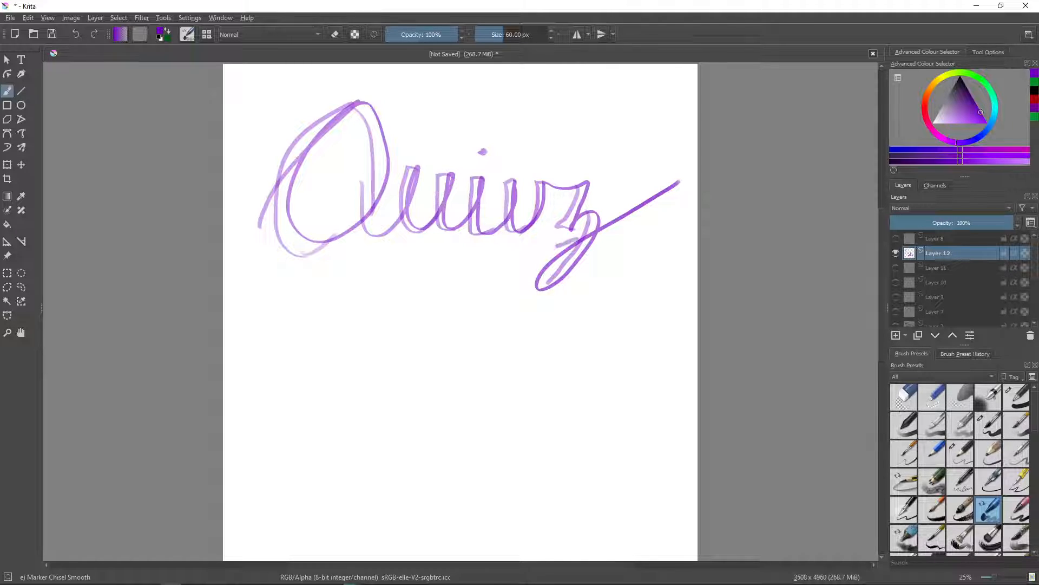
pyautogui.moveTo(558, 247); pyautogui.dragTo(560, 292)
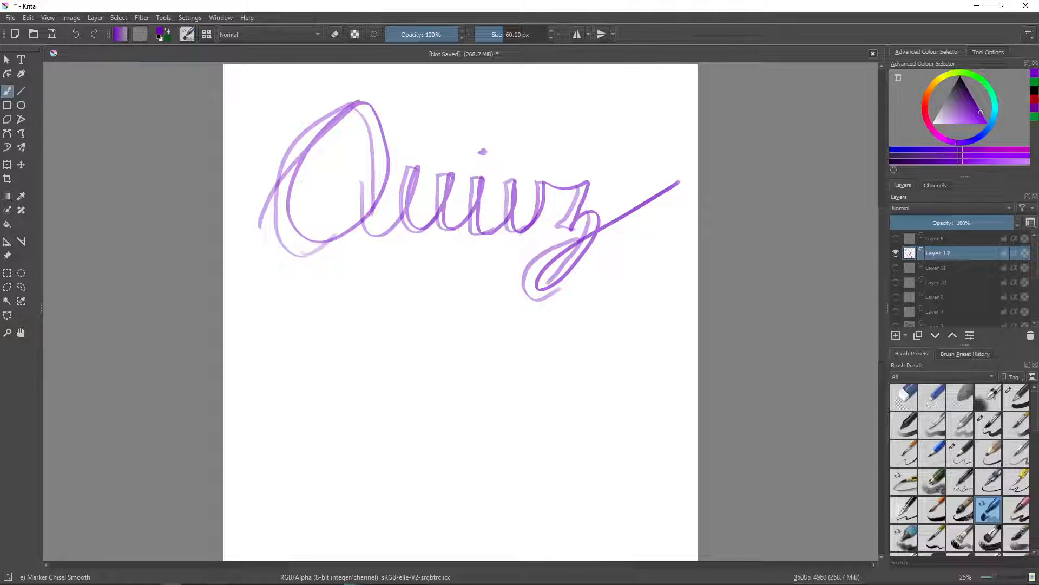
# - Write "Does" in purple cursive beneath "Quivz"
pyautogui.moveTo(283, 326)
pyautogui.mouseDown()
pyautogui.moveTo(301, 366)
pyautogui.moveTo(287, 398)
pyautogui.mouseUp()
pyautogui.moveTo(340, 278); pyautogui.dragTo(306, 403)
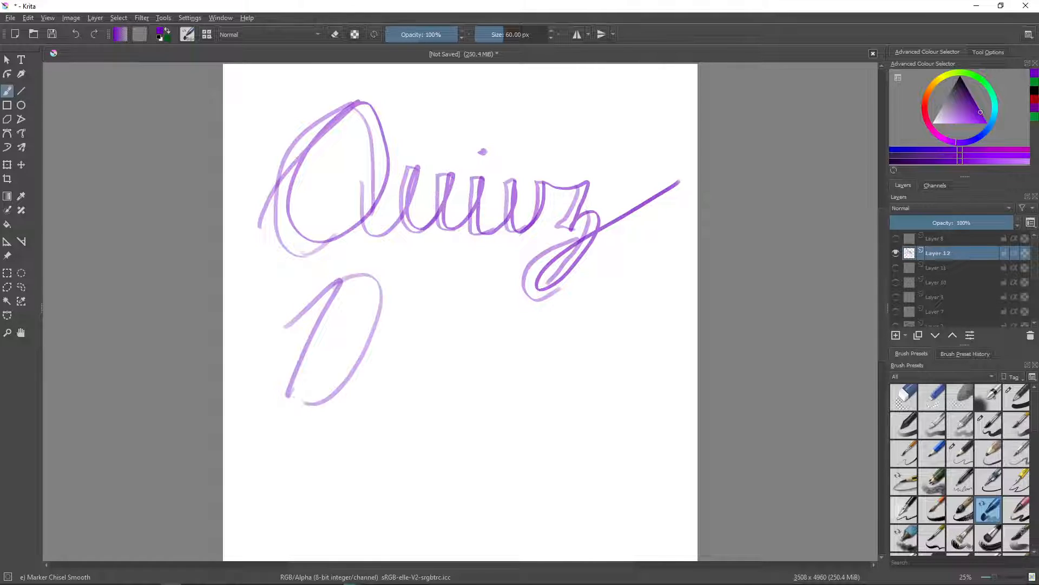
pyautogui.moveTo(331, 369)
pyautogui.mouseDown()
pyautogui.moveTo(395, 382)
pyautogui.moveTo(433, 357)
pyautogui.moveTo(479, 349)
pyautogui.moveTo(523, 388)
pyautogui.moveTo(498, 391)
pyautogui.mouseUp()
# - Add parallel purple strokes to each letter of "Does" for the same doubled outline as the first word
pyautogui.moveTo(333, 281); pyautogui.dragTo(300, 398)
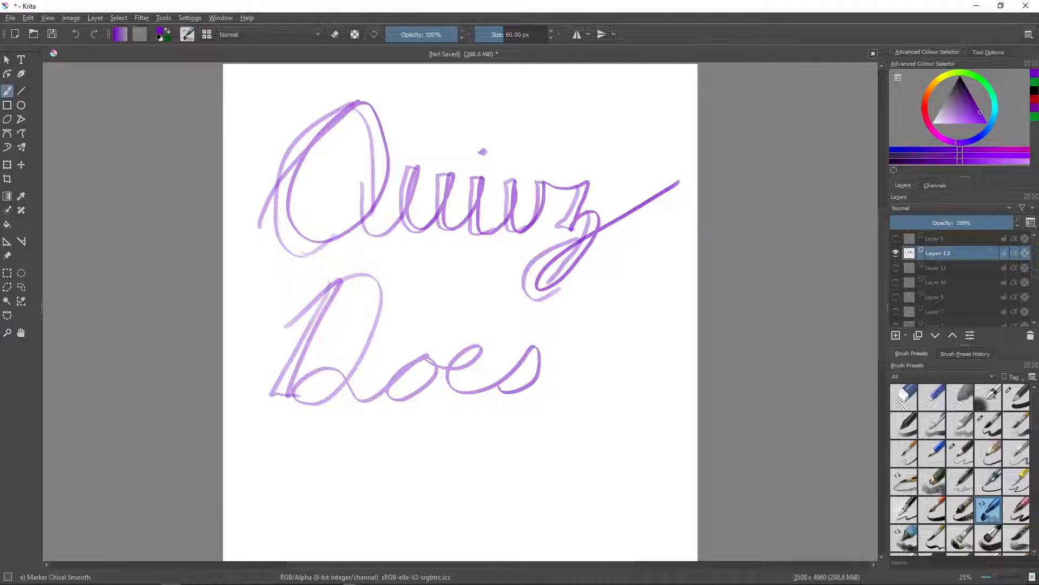
pyautogui.moveTo(348, 276)
pyautogui.mouseDown()
pyautogui.moveTo(358, 373)
pyautogui.moveTo(331, 401)
pyautogui.mouseUp()
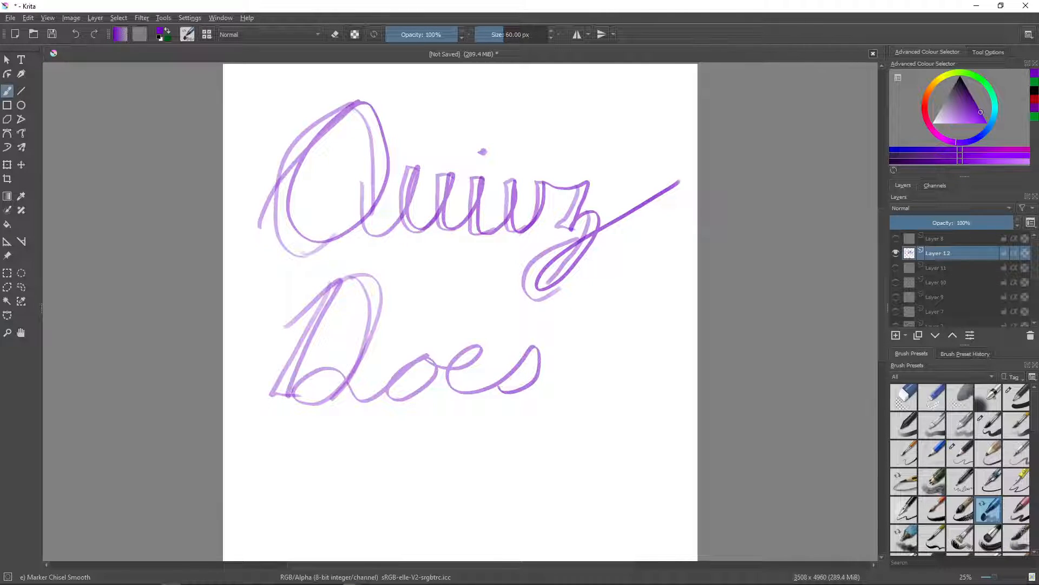
pyautogui.moveTo(417, 351); pyautogui.dragTo(412, 393)
pyautogui.moveTo(420, 357); pyautogui.dragTo(413, 393)
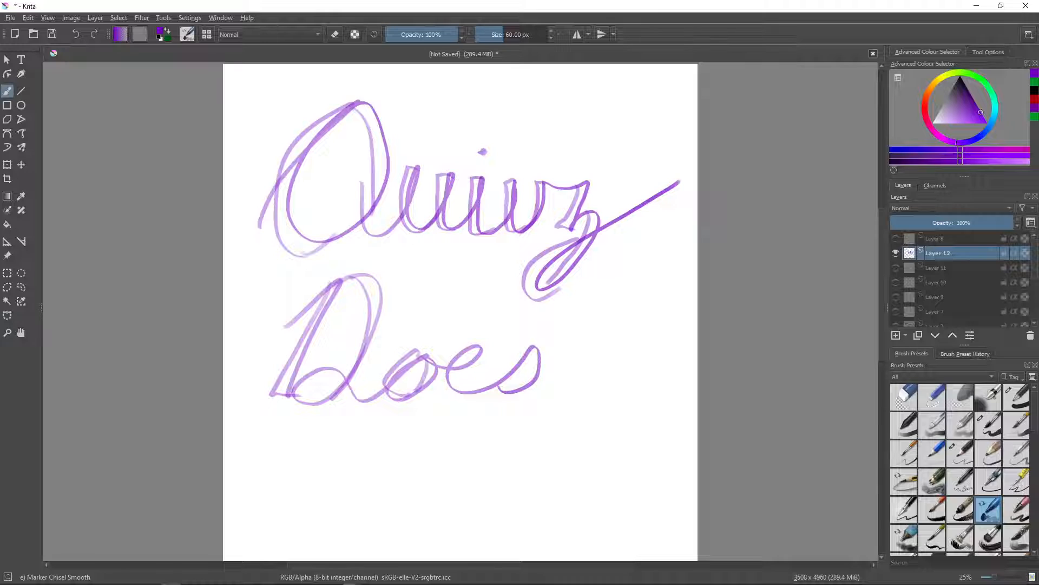
pyautogui.moveTo(471, 340)
pyautogui.mouseDown()
pyautogui.moveTo(465, 396)
pyautogui.moveTo(462, 365)
pyautogui.mouseUp()
pyautogui.moveTo(531, 344)
pyautogui.mouseDown()
pyautogui.moveTo(486, 388)
pyautogui.moveTo(514, 392)
pyautogui.mouseUp()
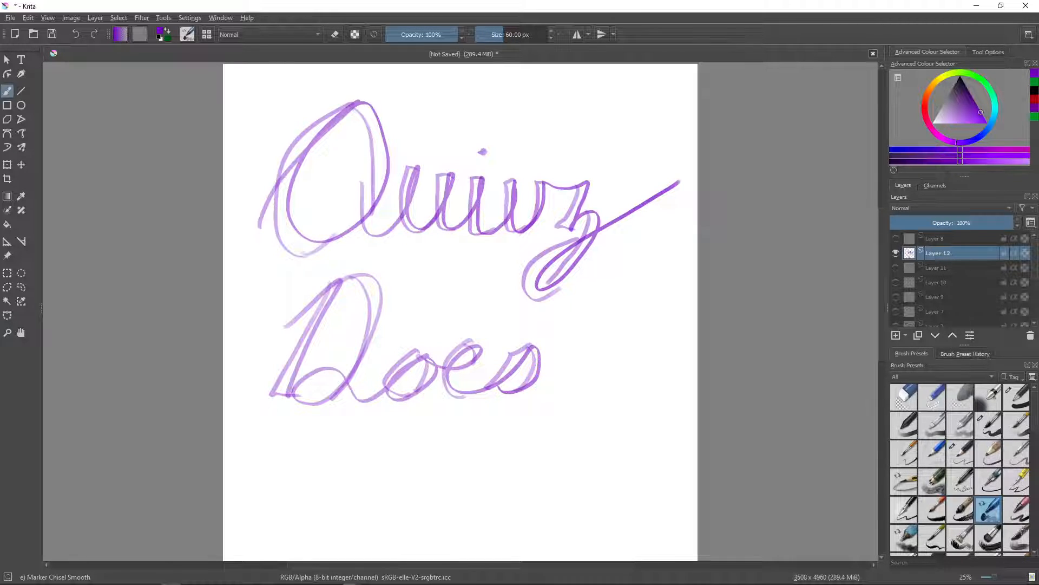
# - Write "Stuff" in purple cursive beneath "Does" and double its downstrokes with parallel lines
pyautogui.moveTo(279, 543)
pyautogui.mouseDown()
pyautogui.moveTo(342, 437)
pyautogui.moveTo(306, 531)
pyautogui.moveTo(391, 464)
pyautogui.moveTo(441, 514)
pyautogui.moveTo(490, 463)
pyautogui.moveTo(496, 548)
pyautogui.moveTo(541, 422)
pyautogui.moveTo(539, 542)
pyautogui.moveTo(605, 472)
pyautogui.mouseUp()
pyautogui.moveTo(378, 483); pyautogui.dragTo(418, 470)
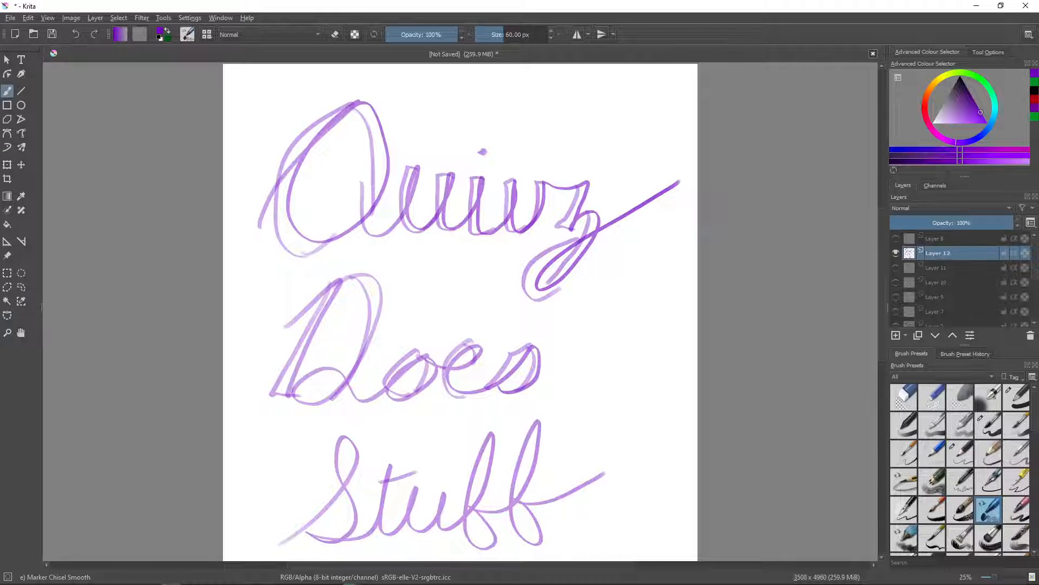
pyautogui.moveTo(341, 433)
pyautogui.mouseDown()
pyautogui.moveTo(351, 499)
pyautogui.moveTo(330, 548)
pyautogui.mouseUp()
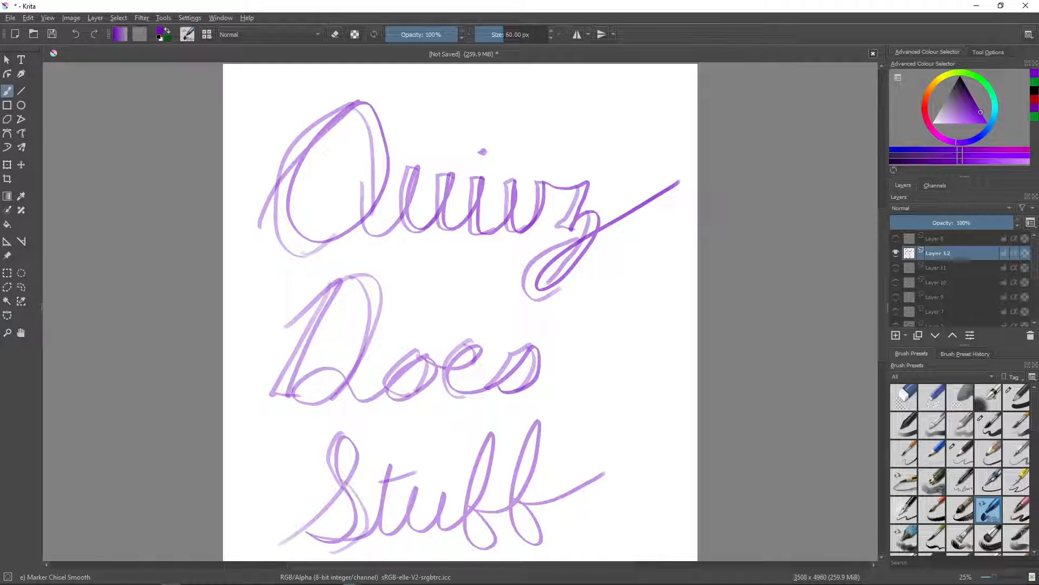
pyautogui.moveTo(389, 460)
pyautogui.mouseDown()
pyautogui.moveTo(372, 524)
pyautogui.moveTo(397, 520)
pyautogui.mouseUp()
pyautogui.moveTo(418, 483)
pyautogui.mouseDown()
pyautogui.moveTo(399, 522)
pyautogui.moveTo(448, 530)
pyautogui.mouseUp()
pyautogui.moveTo(488, 431)
pyautogui.mouseDown()
pyautogui.moveTo(461, 518)
pyautogui.moveTo(476, 521)
pyautogui.moveTo(472, 498)
pyautogui.moveTo(489, 549)
pyautogui.mouseUp()
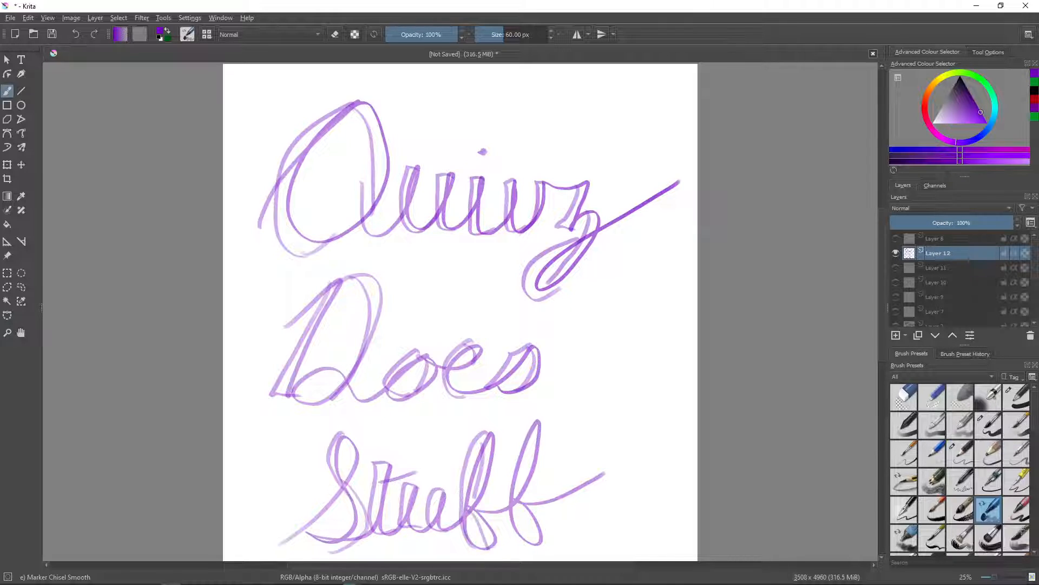
pyautogui.moveTo(533, 420); pyautogui.dragTo(510, 541)
pyautogui.moveTo(531, 438)
pyautogui.mouseDown()
pyautogui.moveTo(521, 493)
pyautogui.moveTo(544, 548)
pyautogui.mouseUp()
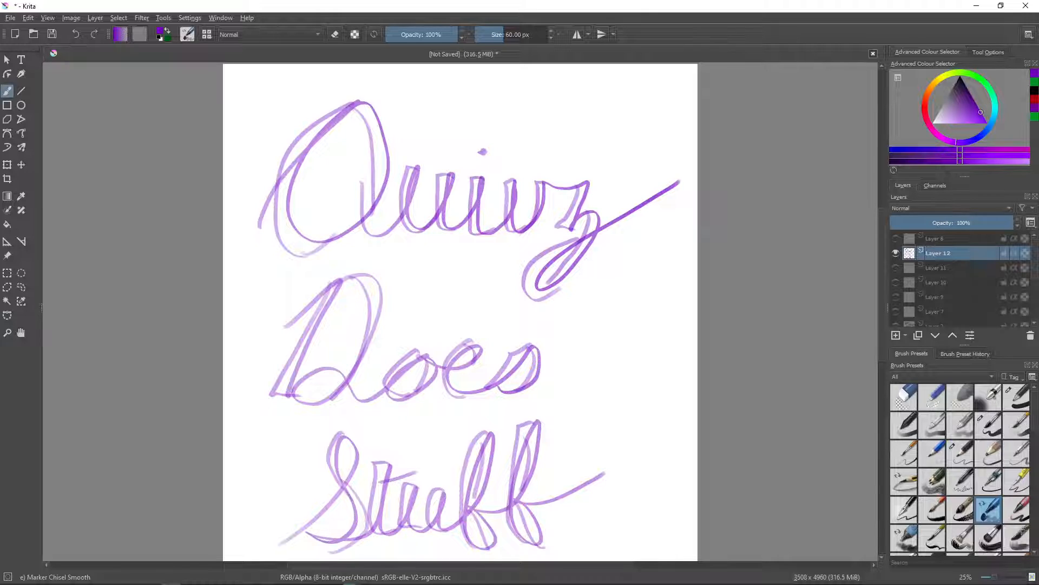